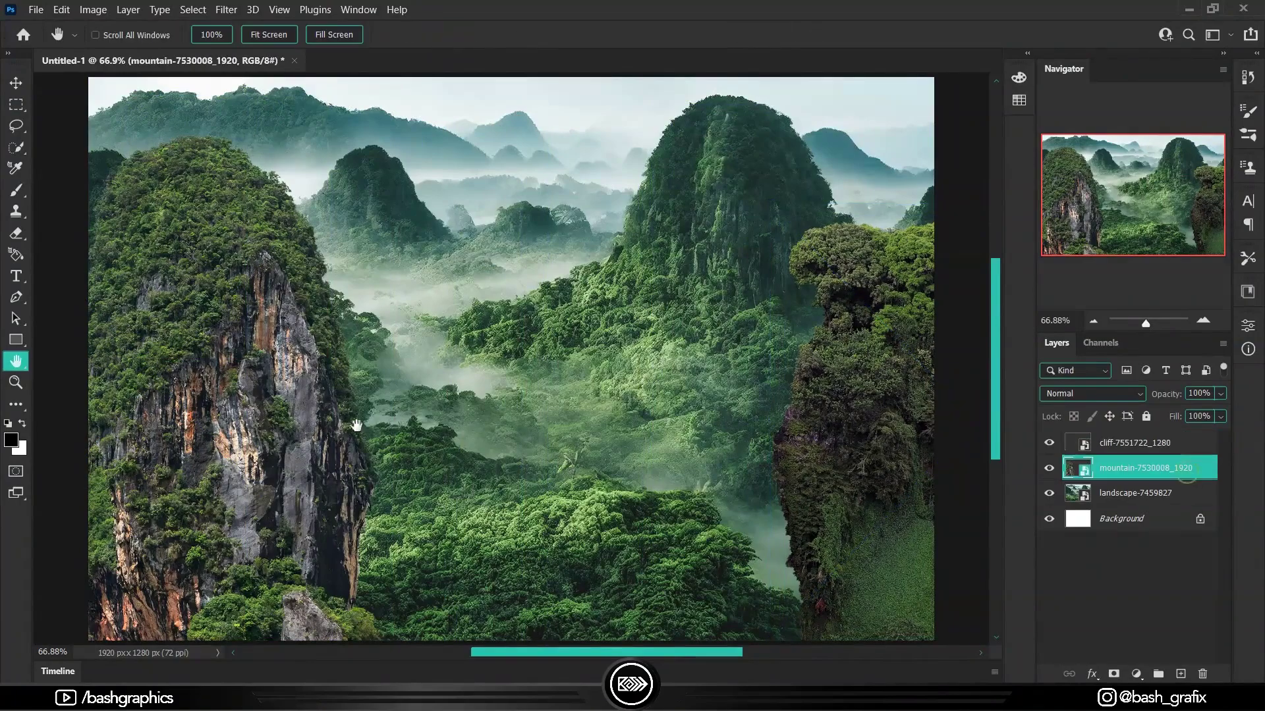
Apply a slight Gaussian Blur (about 3.4 px) to the misty landscape background layer
{"action": "left_click", "coordinate": [1134, 493]}
{"action": "left_click", "coordinate": [225, 10]}
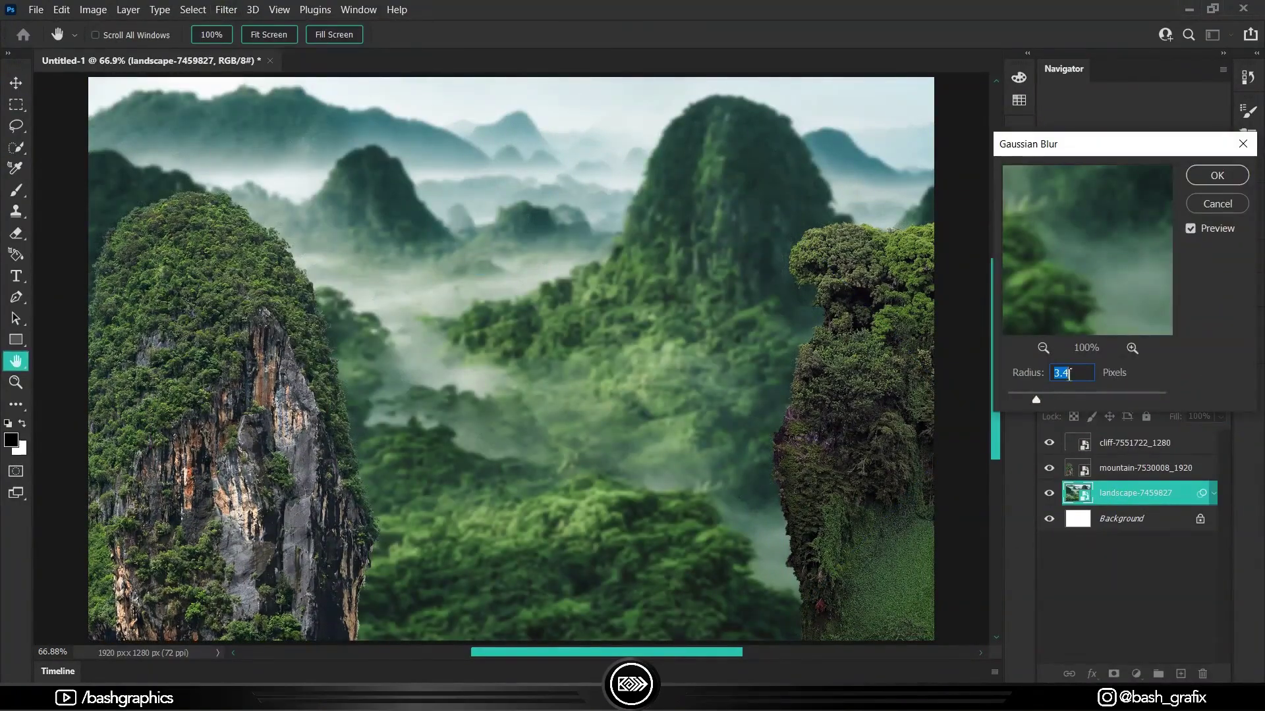
{"action": "left_click", "coordinate": [1219, 171]}
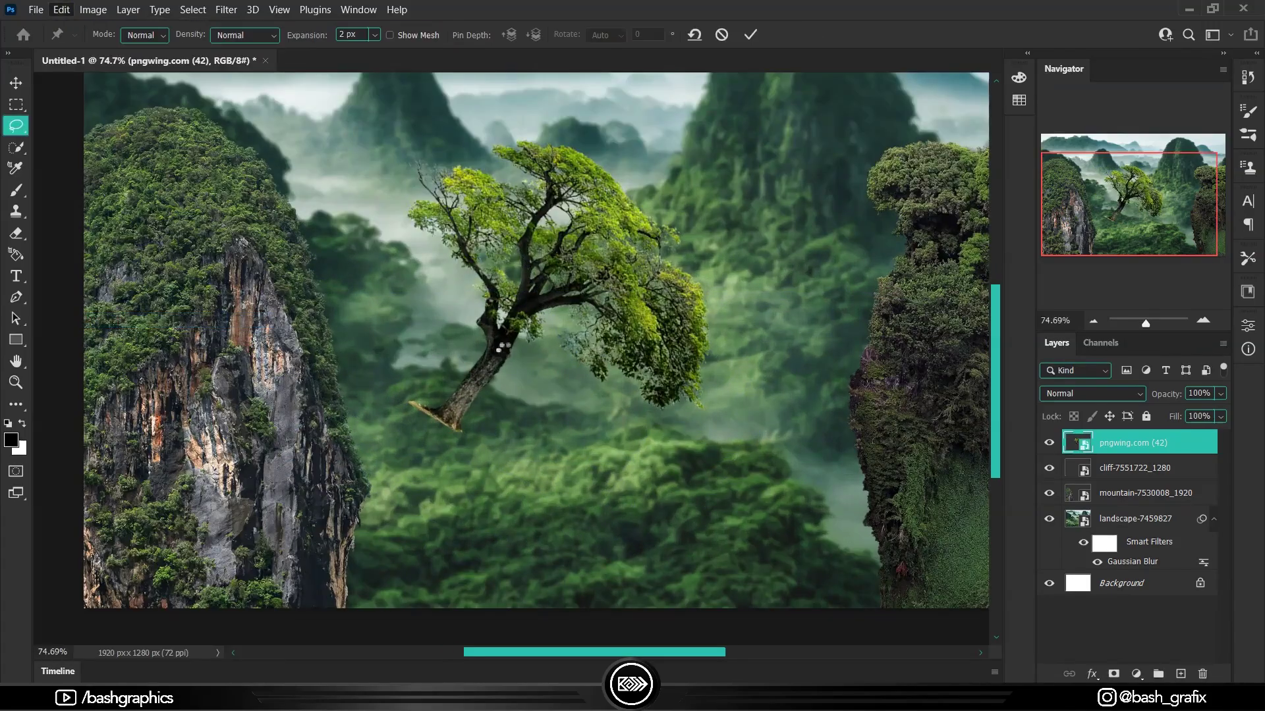
Puppet-warp the tree, pinning and bending its crown so the trunk grows from the left cliff
{"action": "left_click_drag", "start_coordinate": [422, 409], "coordinate": [320, 391]}
{"action": "left_click", "coordinate": [566, 246]}
{"action": "left_click", "coordinate": [597, 237]}
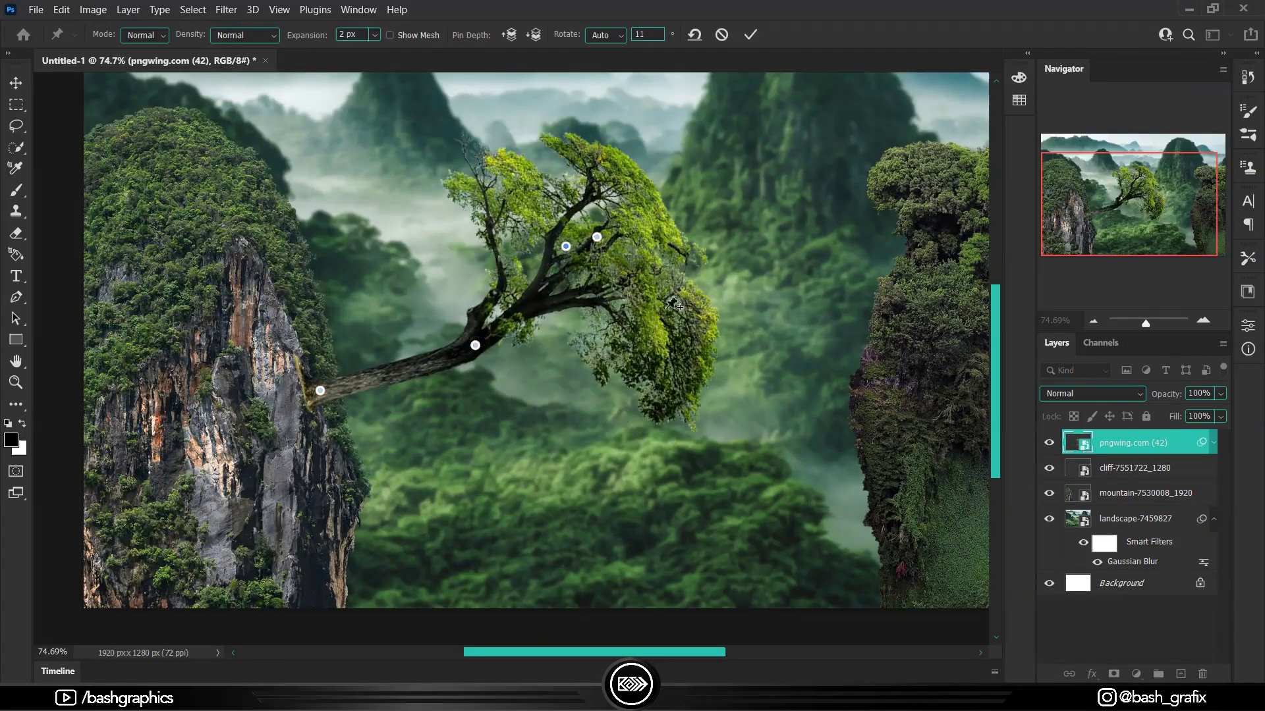
{"action": "left_click_drag", "start_coordinate": [665, 283], "coordinate": [658, 258]}
{"action": "left_click_drag", "start_coordinate": [474, 345], "coordinate": [462, 358]}
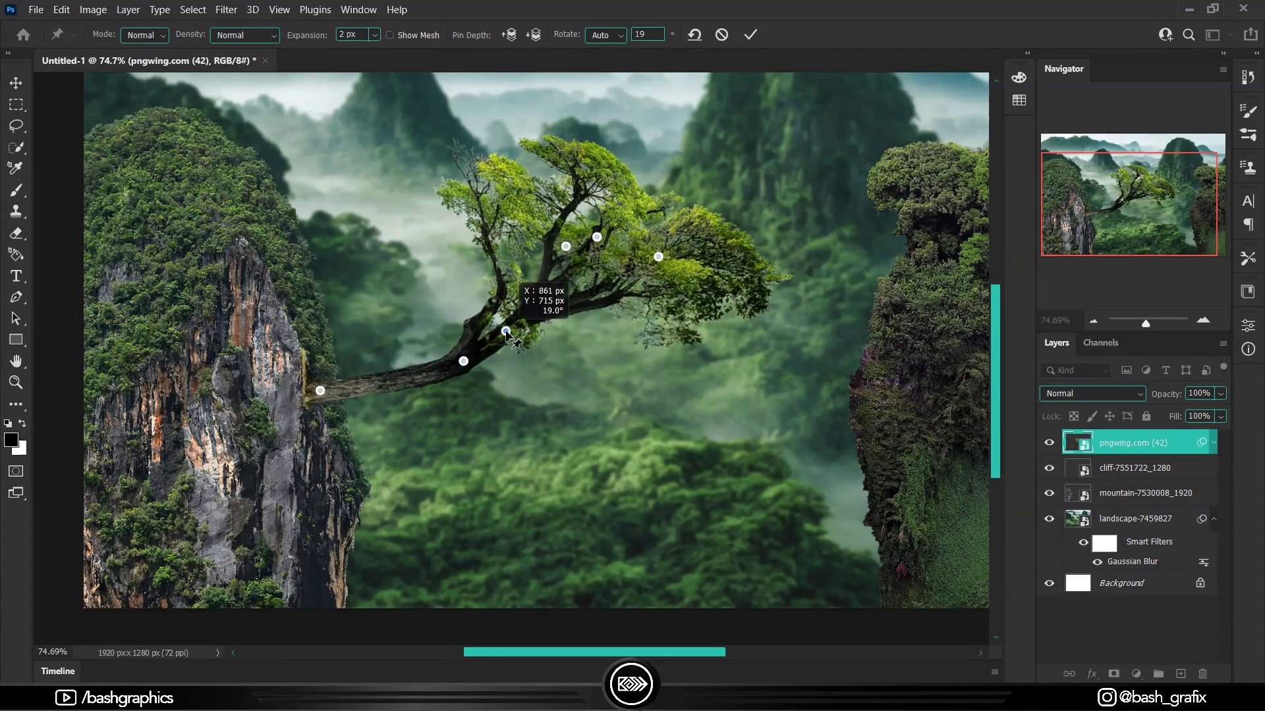
{"action": "left_click", "coordinate": [598, 318]}
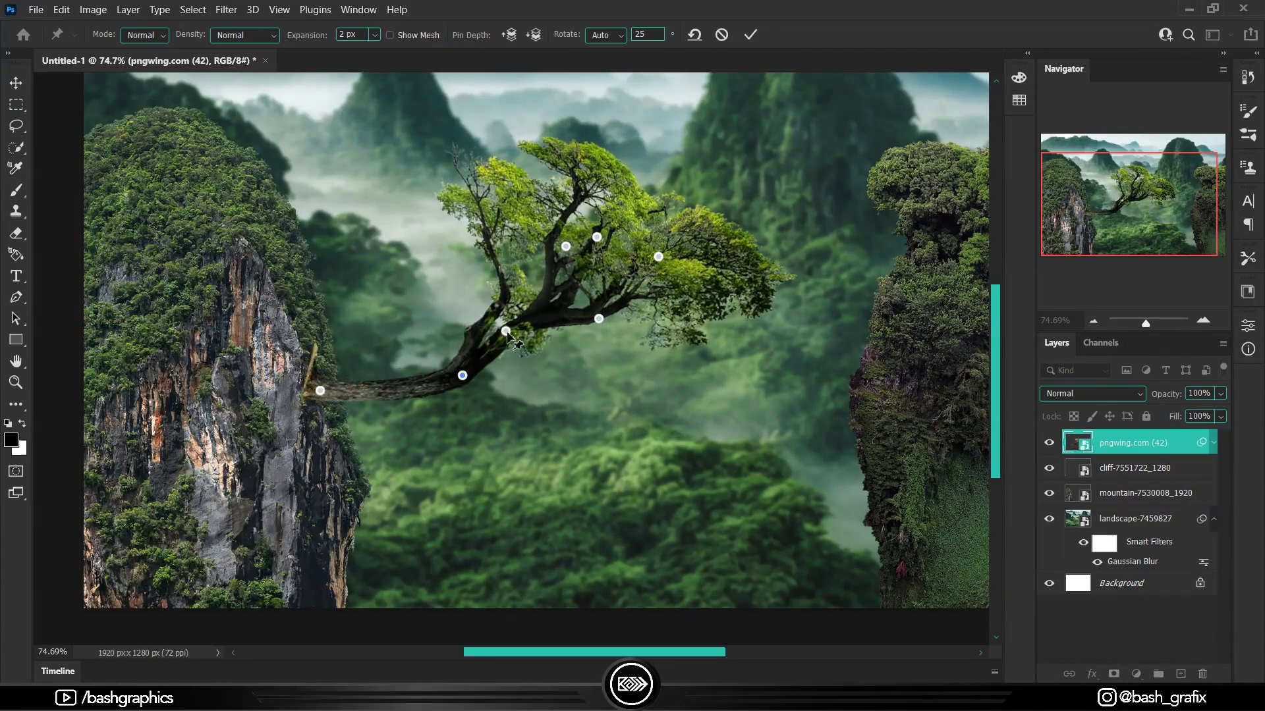
{"action": "left_click_drag", "start_coordinate": [506, 332], "coordinate": [525, 343]}
{"action": "left_click_drag", "start_coordinate": [320, 391], "coordinate": [316, 403]}
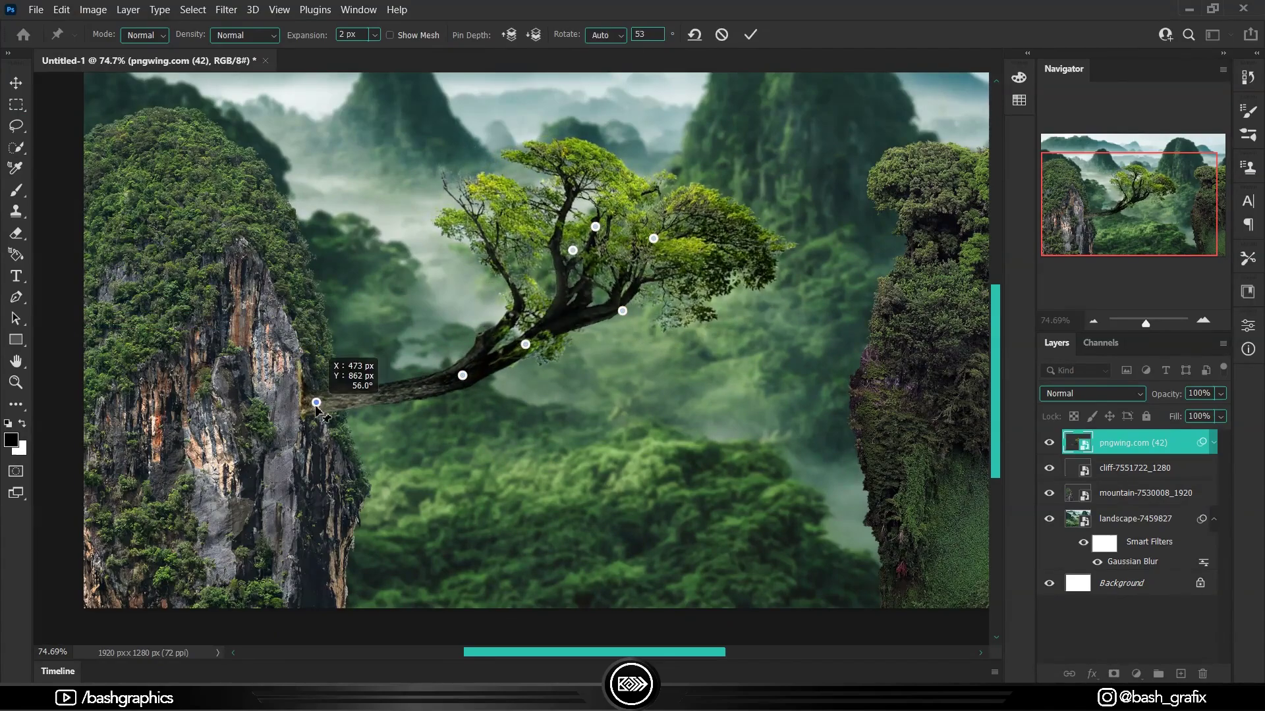
{"action": "key", "text": "Return"}
Resize the mountain layer with Free Transform and fit the composition in view
{"action": "left_click", "coordinate": [1145, 531]}
{"action": "key", "text": "ctrl+t"}
{"action": "scroll", "coordinate": [282, 404], "scroll_direction": "down", "scroll_amount": 3}
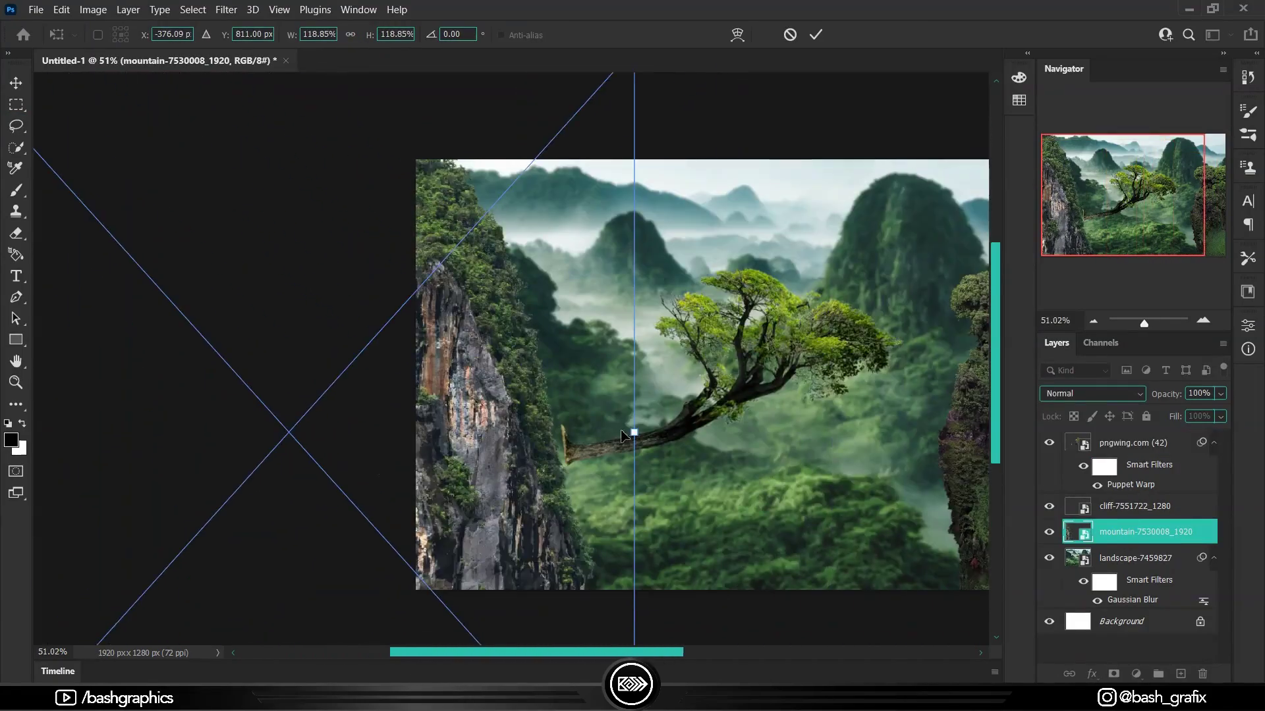
{"action": "key", "text": "Return"}
{"action": "key", "text": "ctrl+0"}
Enlarge the tree from its corner and add a new empty layer above the cliff
{"action": "left_click", "coordinate": [1133, 442]}
{"action": "key", "text": "ctrl+t"}
{"action": "left_click_drag", "start_coordinate": [791, 369], "coordinate": [876, 379]}
{"action": "key", "text": "Return"}
{"action": "left_click", "coordinate": [1143, 466]}
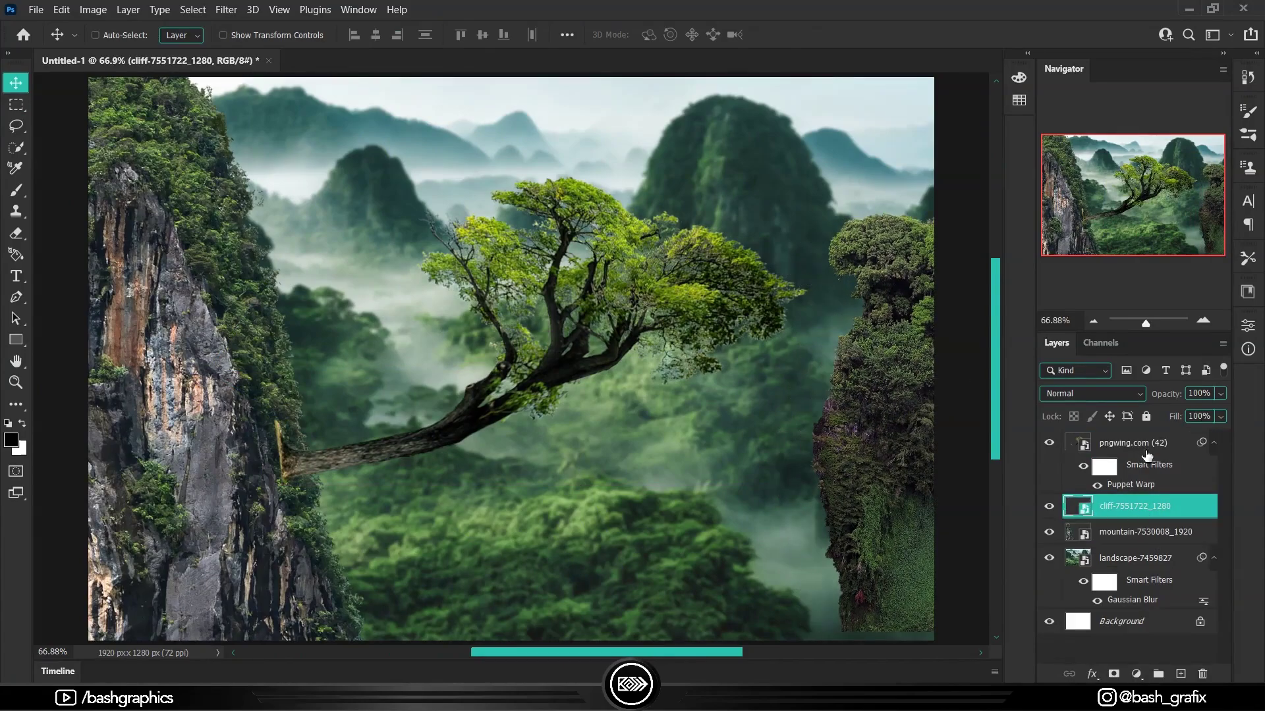
{"action": "key", "text": "ctrl+shift+n"}
Add a layer mask to the tree layer and switch to the Brush
{"action": "left_click", "coordinate": [1132, 468]}
{"action": "left_click", "coordinate": [1113, 673]}
{"action": "key", "text": "b"}
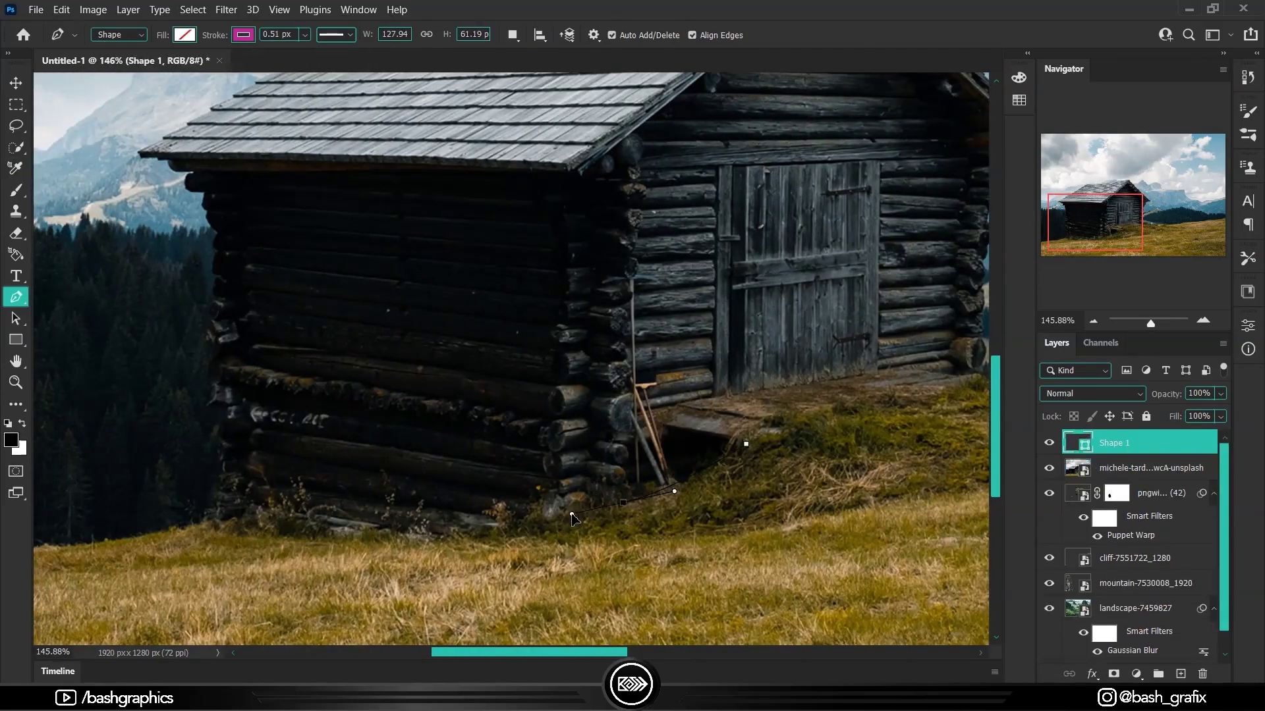
{"action": "scroll", "coordinate": [757, 428], "scroll_direction": "up", "scroll_amount": 5}
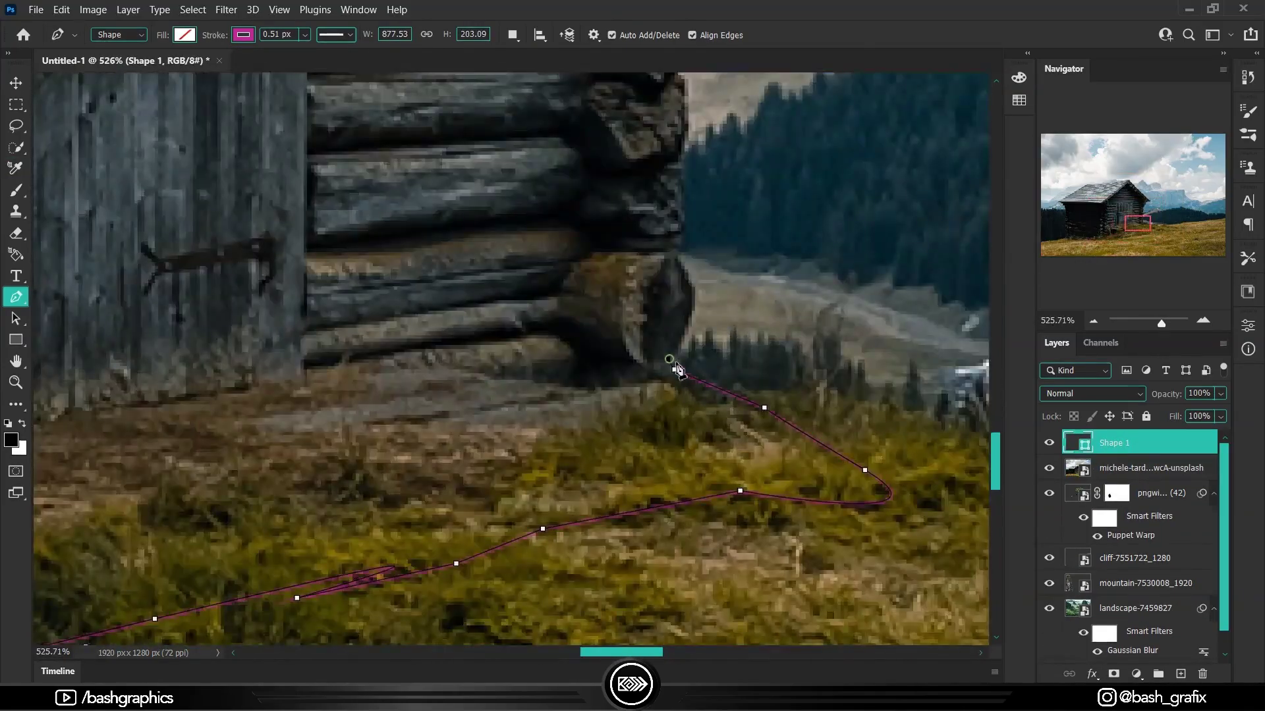
{"action": "scroll", "coordinate": [672, 367], "scroll_direction": "up", "scroll_amount": 4}
{"action": "scroll", "coordinate": [680, 419], "scroll_direction": "up", "scroll_amount": 1}
Start the hut outline at its lower corner, up the log corner and under the roof overhang
{"action": "left_click", "coordinate": [681, 413]}
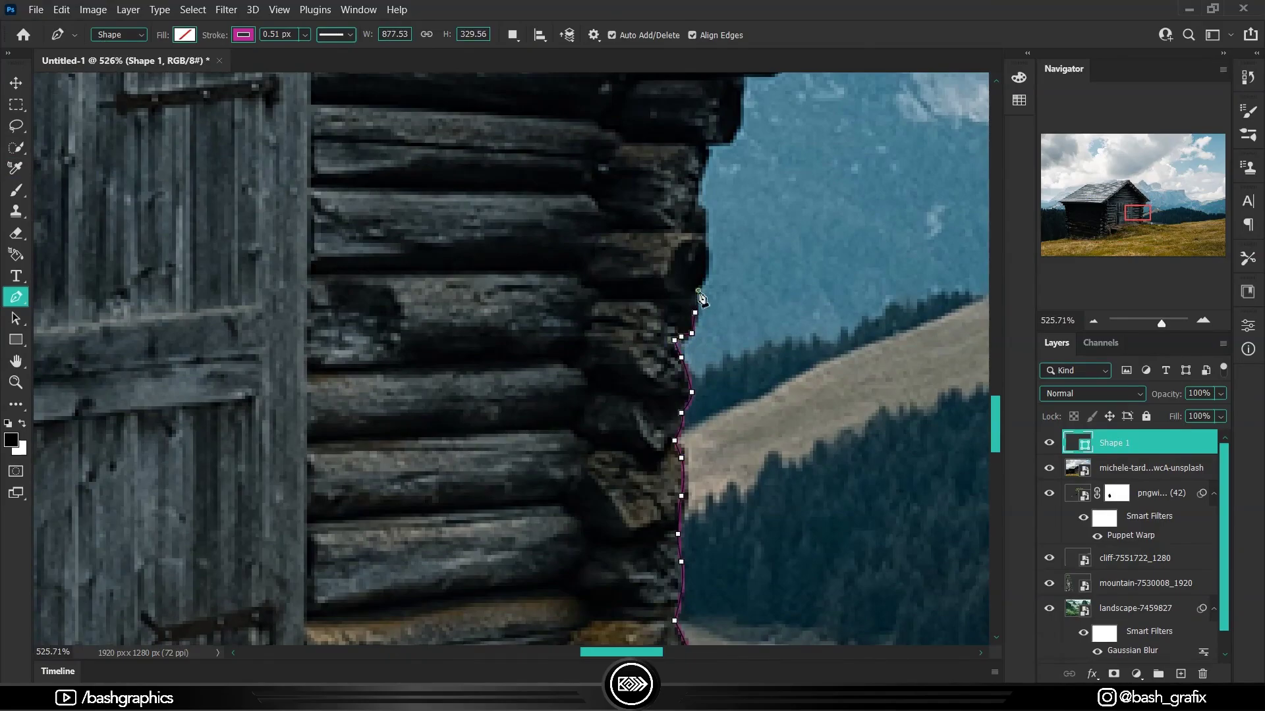
{"action": "scroll", "coordinate": [700, 298], "scroll_direction": "up", "scroll_amount": 3}
{"action": "left_click", "coordinate": [707, 369]}
{"action": "scroll", "coordinate": [704, 414], "scroll_direction": "up", "scroll_amount": 2}
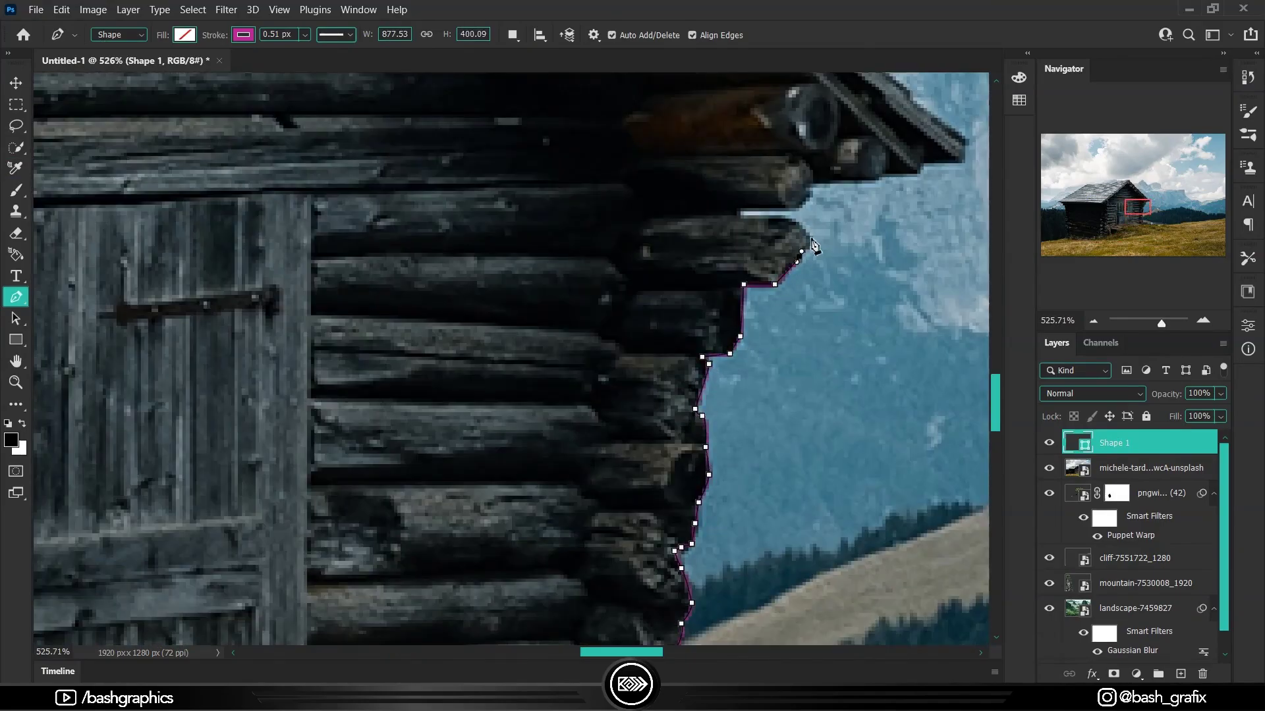
{"action": "left_click", "coordinate": [806, 195]}
{"action": "scroll", "coordinate": [756, 304], "scroll_direction": "up", "scroll_amount": 2}
{"action": "scroll", "coordinate": [756, 304], "scroll_direction": "right", "scroll_amount": 2}
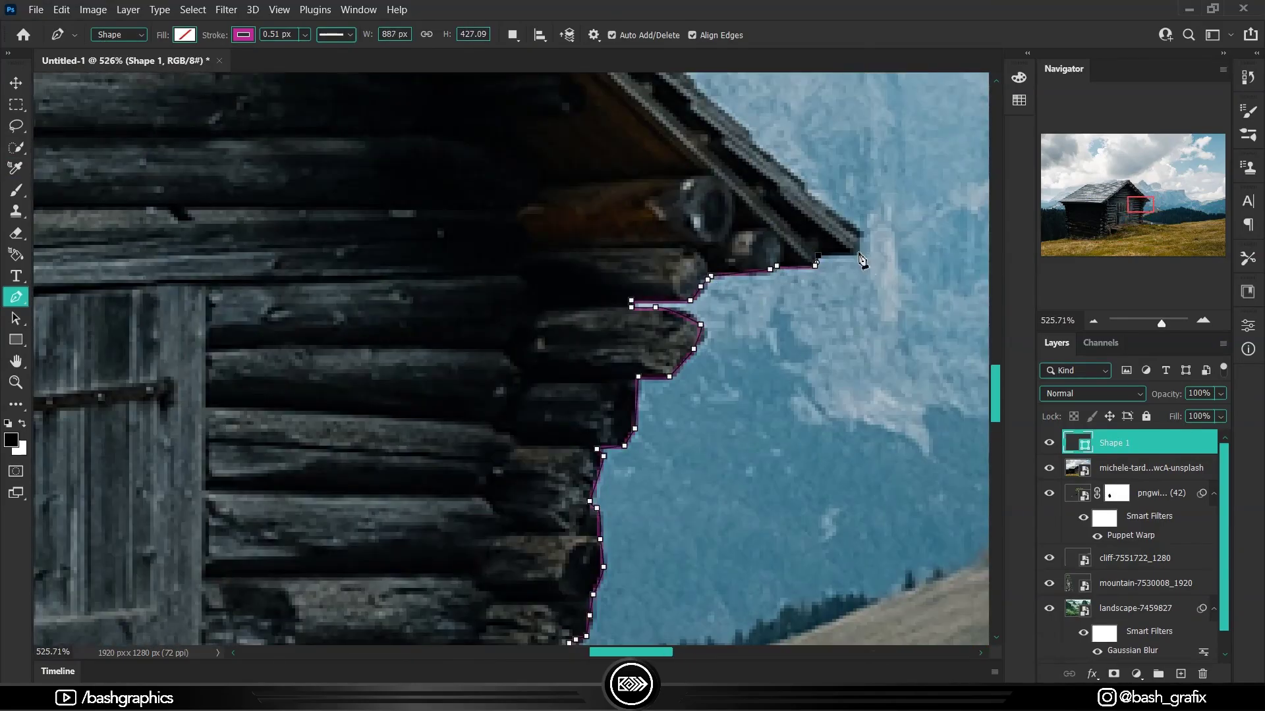
{"action": "left_click", "coordinate": [859, 255]}
{"action": "scroll", "coordinate": [824, 330], "scroll_direction": "up", "scroll_amount": 2}
{"action": "left_click", "coordinate": [725, 289]}
{"action": "scroll", "coordinate": [725, 290], "scroll_direction": "up", "scroll_amount": 2}
{"action": "left_click", "coordinate": [629, 282]}
{"action": "scroll", "coordinate": [629, 282], "scroll_direction": "up", "scroll_amount": 2}
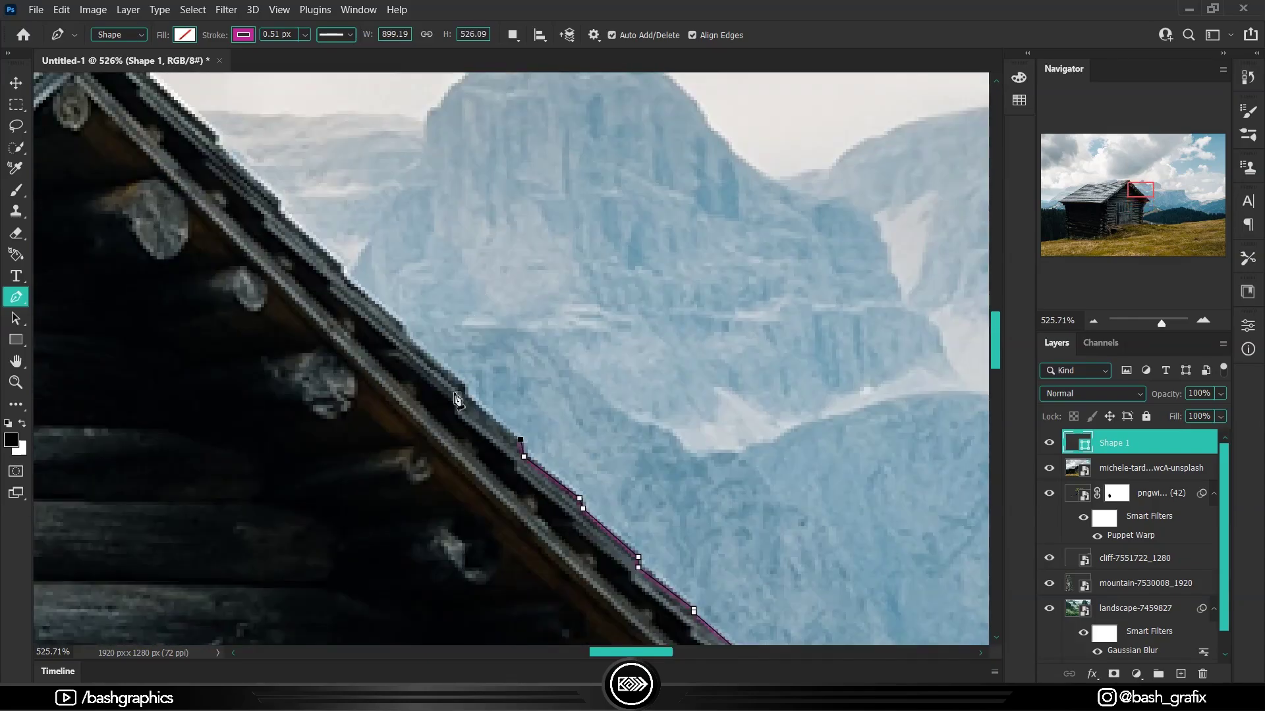
Trace the outline up to the roof peak, along the ridge and down the left slope
{"action": "left_click", "coordinate": [340, 269]}
{"action": "scroll", "coordinate": [340, 268], "scroll_direction": "up", "scroll_amount": 3}
{"action": "left_click", "coordinate": [398, 327]}
{"action": "scroll", "coordinate": [397, 327], "scroll_direction": "left", "scroll_amount": 2}
{"action": "left_click", "coordinate": [447, 282]}
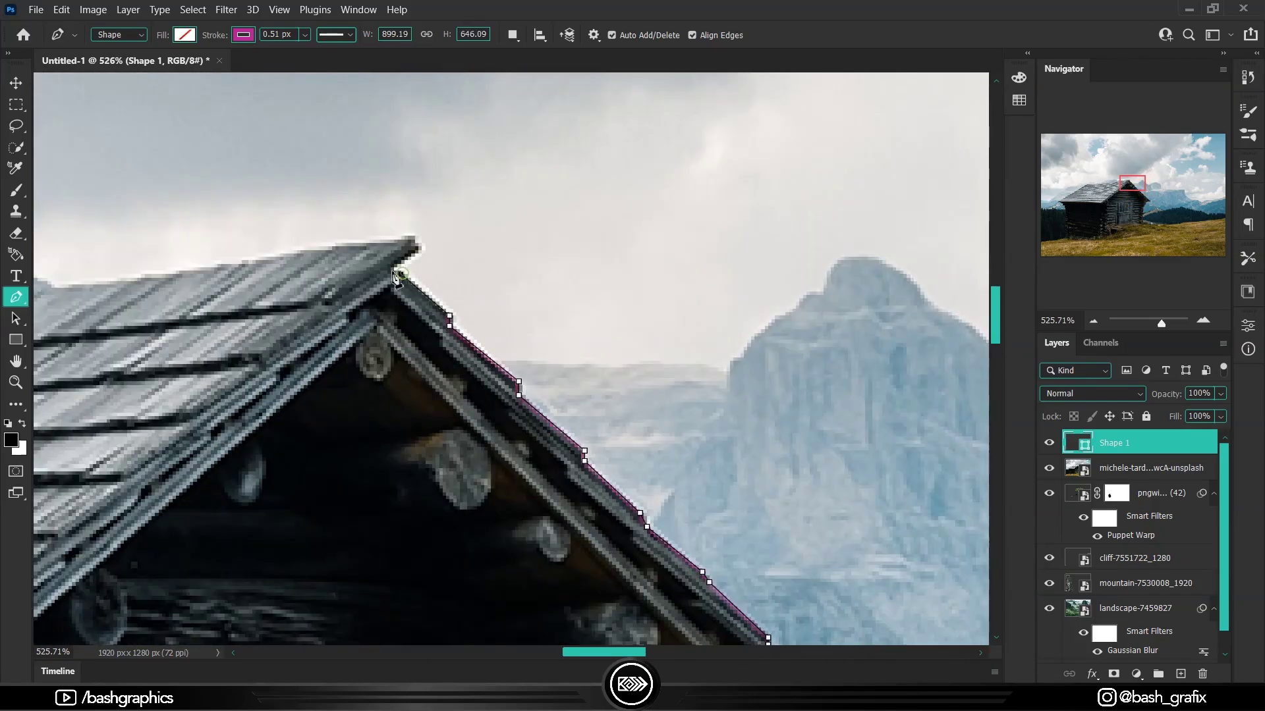
{"action": "left_click", "coordinate": [409, 245]}
{"action": "scroll", "coordinate": [403, 259], "scroll_direction": "left", "scroll_amount": 8}
{"action": "scroll", "coordinate": [555, 297], "scroll_direction": "left", "scroll_amount": 4}
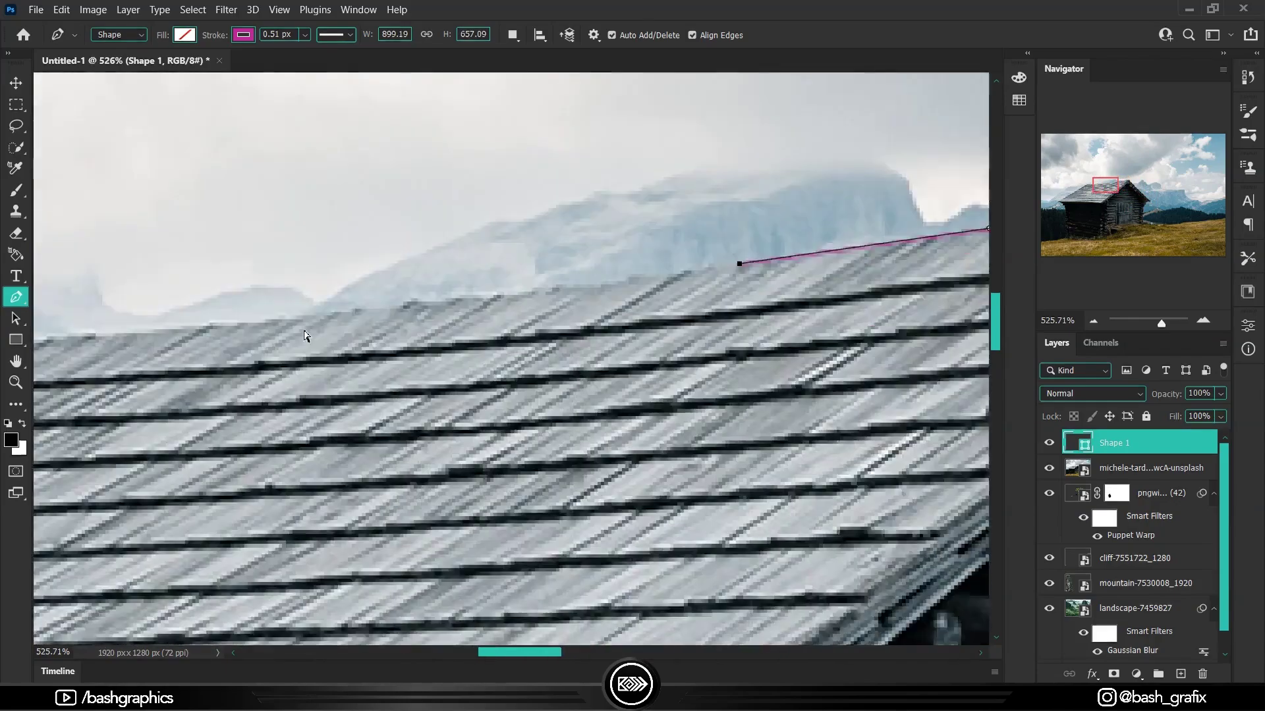
{"action": "scroll", "coordinate": [593, 302], "scroll_direction": "left", "scroll_amount": 4}
{"action": "left_click", "coordinate": [645, 301]}
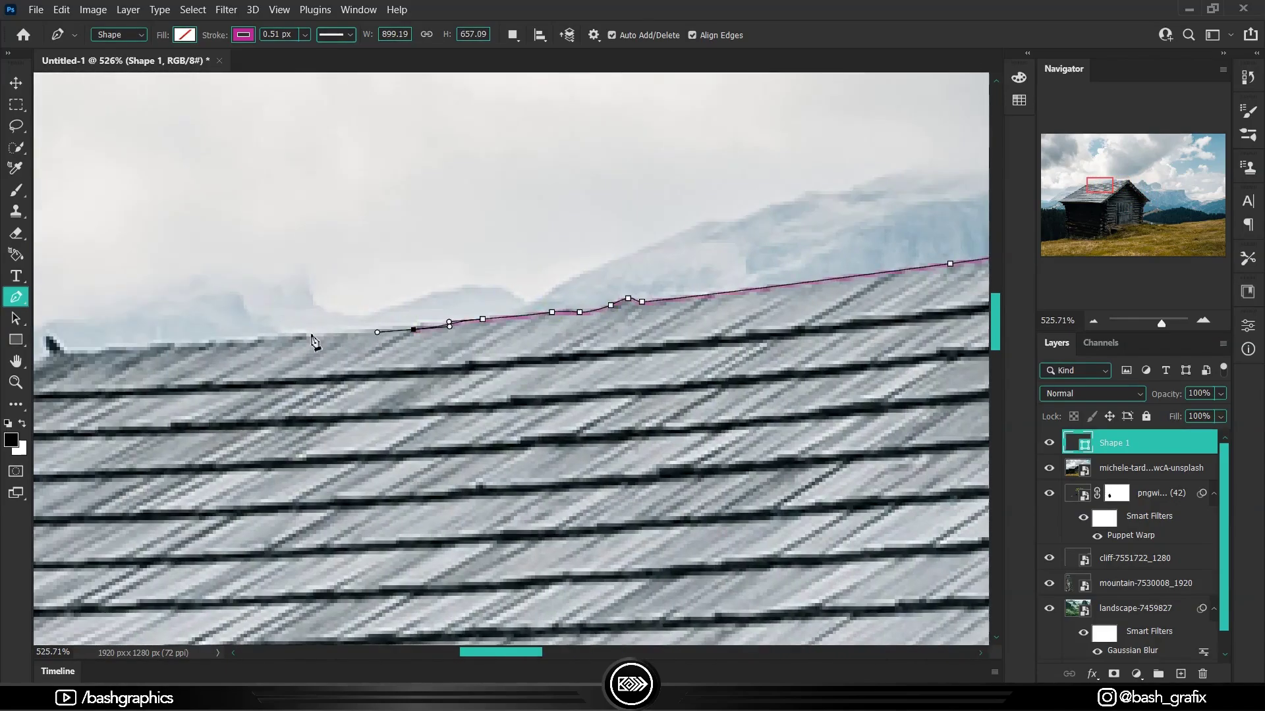
{"action": "left_click", "coordinate": [311, 334]}
{"action": "scroll", "coordinate": [314, 341], "scroll_direction": "left", "scroll_amount": 4}
{"action": "left_click", "coordinate": [418, 346]}
{"action": "left_click", "coordinate": [352, 354]}
{"action": "scroll", "coordinate": [316, 361], "scroll_direction": "left", "scroll_amount": 5}
{"action": "left_click", "coordinate": [558, 282]}
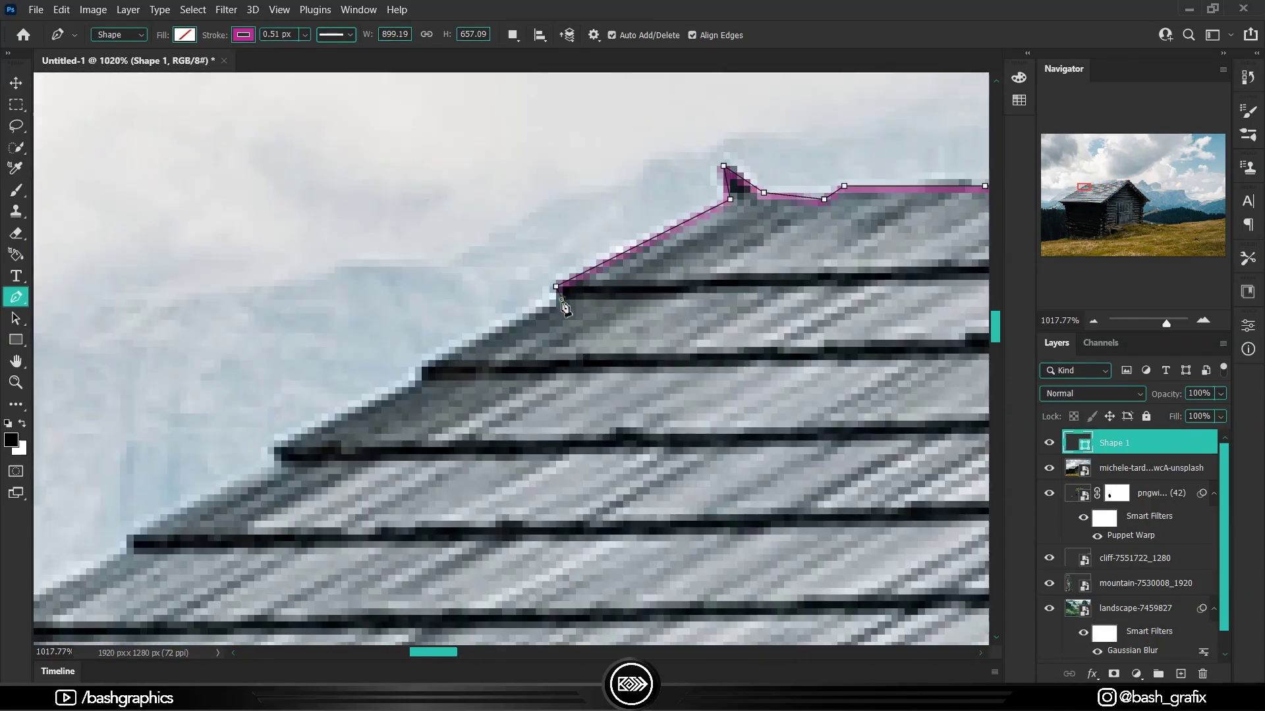
{"action": "left_click", "coordinate": [423, 282]}
Continue the outline down the roof steps and curve it around the left eave
{"action": "scroll", "coordinate": [422, 282], "scroll_direction": "up", "scroll_amount": 2}
{"action": "scroll", "coordinate": [459, 345], "scroll_direction": "left", "scroll_amount": 3}
{"action": "left_click", "coordinate": [459, 344]}
{"action": "left_click", "coordinate": [319, 330]}
{"action": "scroll", "coordinate": [319, 330], "scroll_direction": "left", "scroll_amount": 3}
{"action": "left_click", "coordinate": [479, 313]}
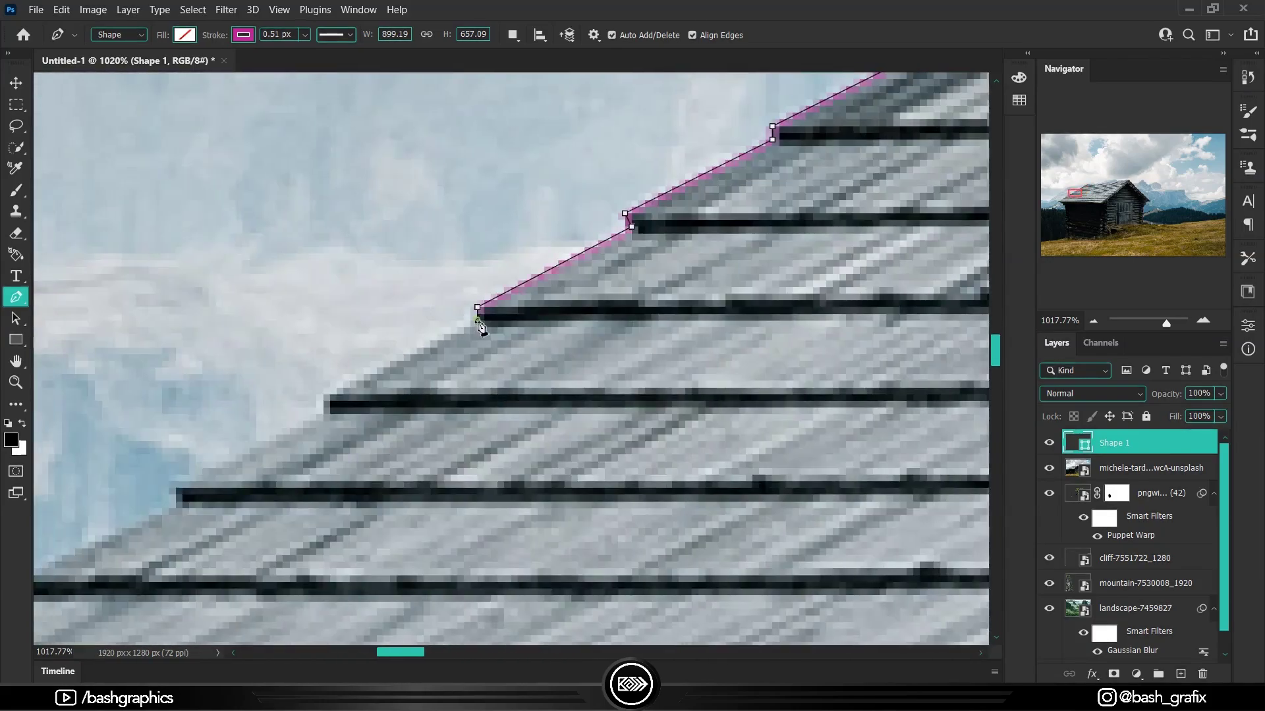
{"action": "left_click", "coordinate": [323, 308]}
{"action": "scroll", "coordinate": [239, 348], "scroll_direction": "left", "scroll_amount": 2}
{"action": "scroll", "coordinate": [239, 347], "scroll_direction": "left", "scroll_amount": 2}
{"action": "scroll", "coordinate": [593, 217], "scroll_direction": "down", "scroll_amount": 1}
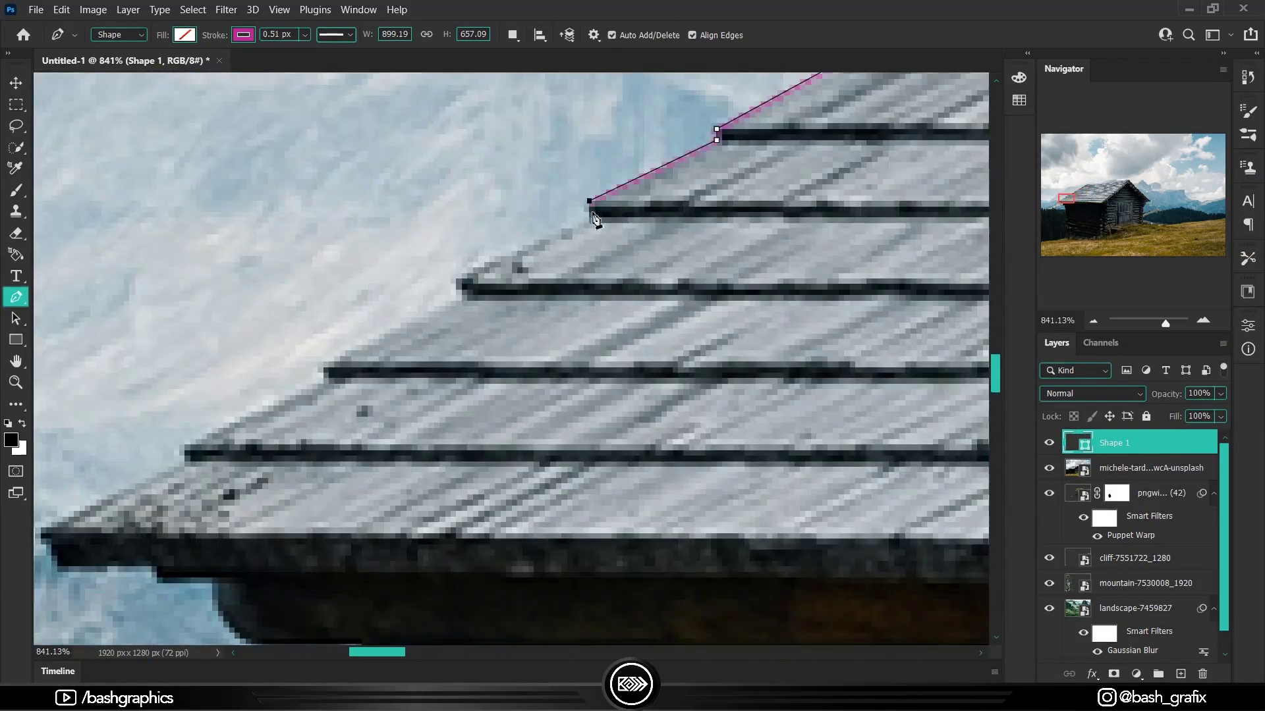
{"action": "left_click", "coordinate": [322, 372]}
{"action": "scroll", "coordinate": [322, 373], "scroll_direction": "down", "scroll_amount": 2}
{"action": "left_click", "coordinate": [189, 358]}
{"action": "scroll", "coordinate": [189, 358], "scroll_direction": "left", "scroll_amount": 2}
{"action": "scroll", "coordinate": [350, 367], "scroll_direction": "down", "scroll_amount": 2}
{"action": "left_click_drag", "start_coordinate": [350, 367], "coordinate": [388, 374]}
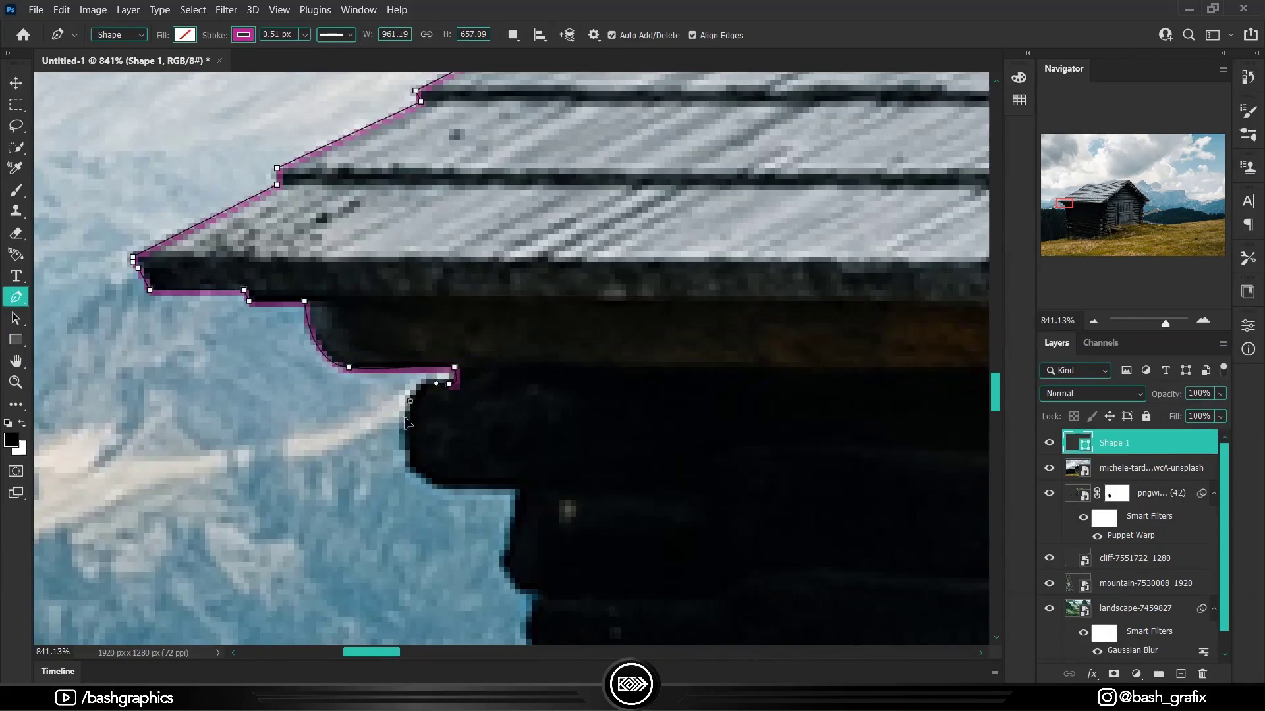
{"action": "scroll", "coordinate": [405, 422], "scroll_direction": "down", "scroll_amount": 3}
Finish the outline down the hut's dark left wall and log ends to the base corner
{"action": "left_click", "coordinate": [550, 409]}
{"action": "scroll", "coordinate": [550, 409], "scroll_direction": "down", "scroll_amount": 2}
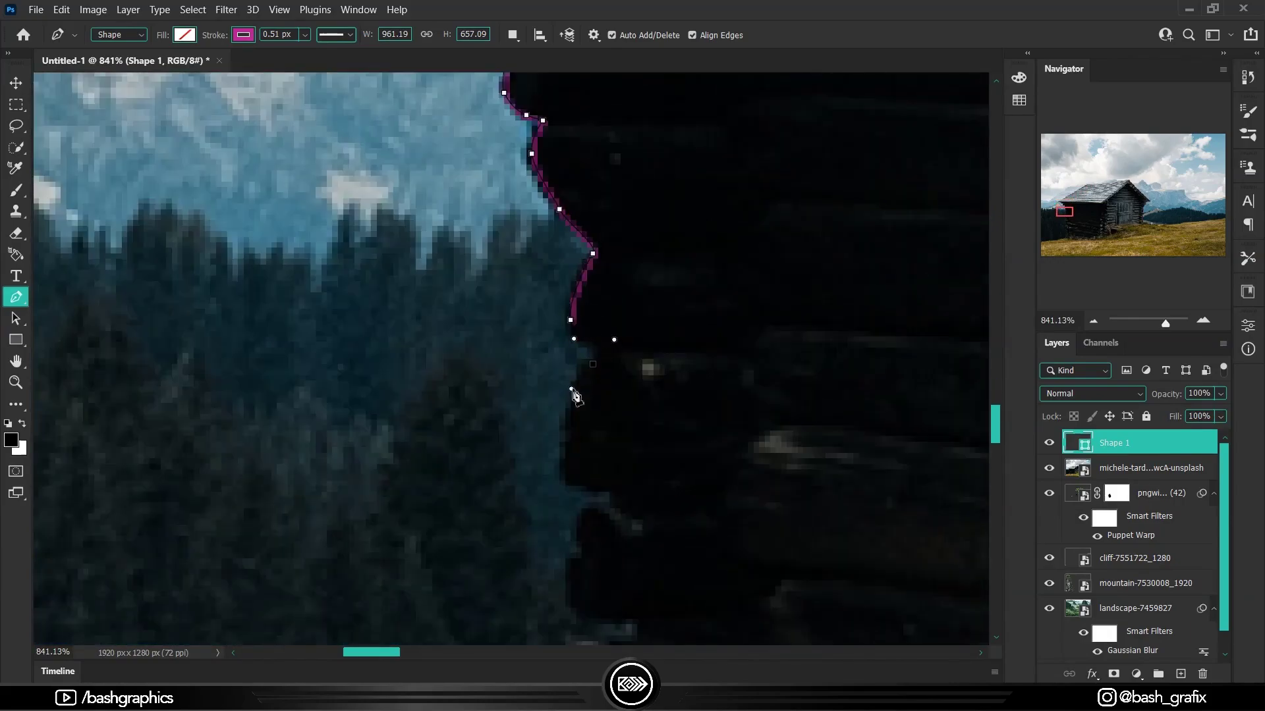
{"action": "scroll", "coordinate": [573, 396], "scroll_direction": "down", "scroll_amount": 2}
{"action": "left_click", "coordinate": [570, 370]}
{"action": "left_click", "coordinate": [587, 426]}
{"action": "left_click_drag", "start_coordinate": [600, 428], "coordinate": [614, 440]}
{"action": "scroll", "coordinate": [595, 450], "scroll_direction": "down", "scroll_amount": 3}
{"action": "left_click", "coordinate": [577, 312]}
{"action": "left_click", "coordinate": [571, 347]}
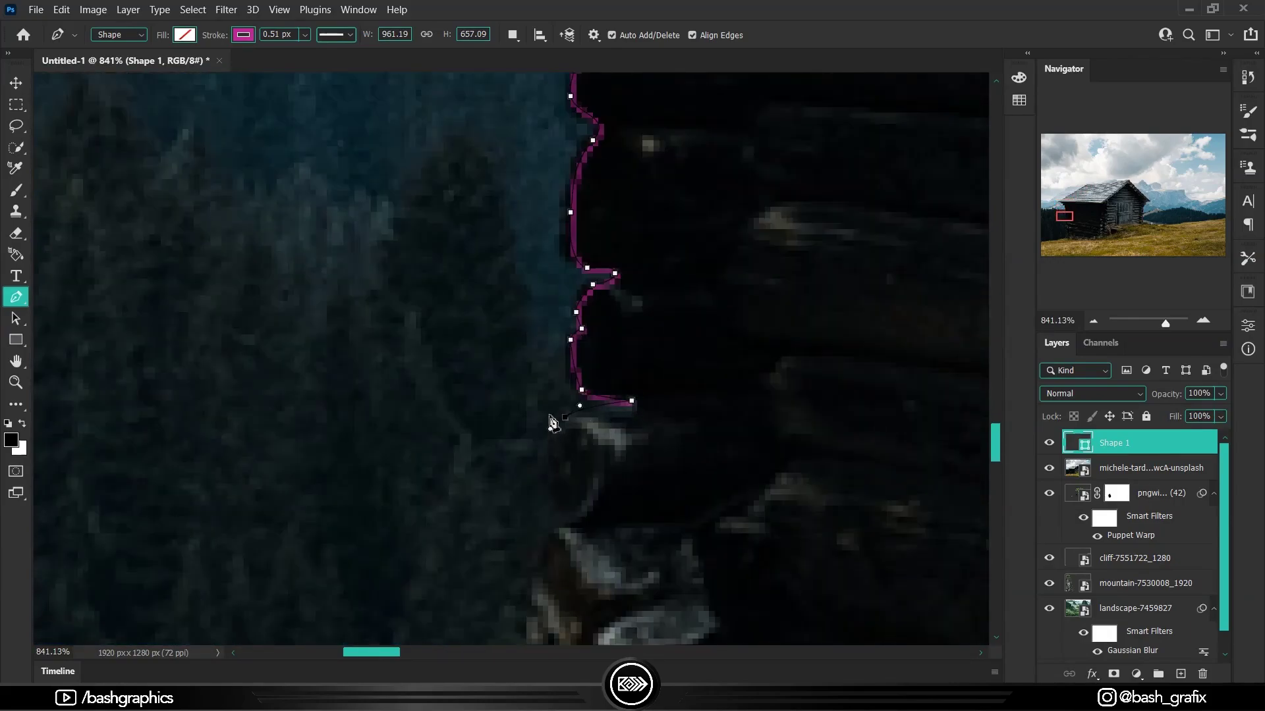
{"action": "scroll", "coordinate": [552, 423], "scroll_direction": "down", "scroll_amount": 5}
{"action": "left_click", "coordinate": [565, 101]}
{"action": "left_click", "coordinate": [542, 183]}
{"action": "left_click", "coordinate": [565, 212]}
{"action": "left_click", "coordinate": [531, 273]}
{"action": "left_click", "coordinate": [531, 301]}
{"action": "scroll", "coordinate": [606, 567], "scroll_direction": "down", "scroll_amount": 3}
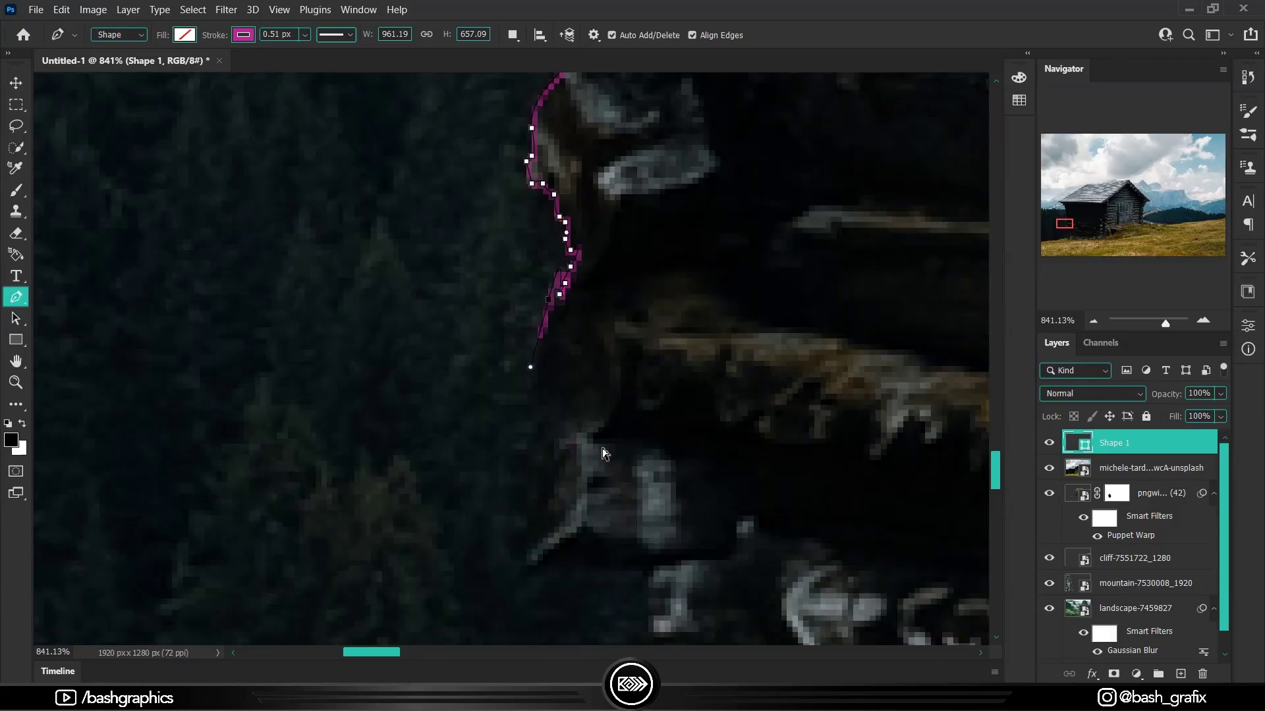
{"action": "scroll", "coordinate": [553, 444], "scroll_direction": "down", "scroll_amount": 3}
{"action": "left_click", "coordinate": [527, 480]}
{"action": "scroll", "coordinate": [527, 481], "scroll_direction": "down", "scroll_amount": 3}
{"action": "scroll", "coordinate": [528, 461], "scroll_direction": "up", "scroll_amount": 2}
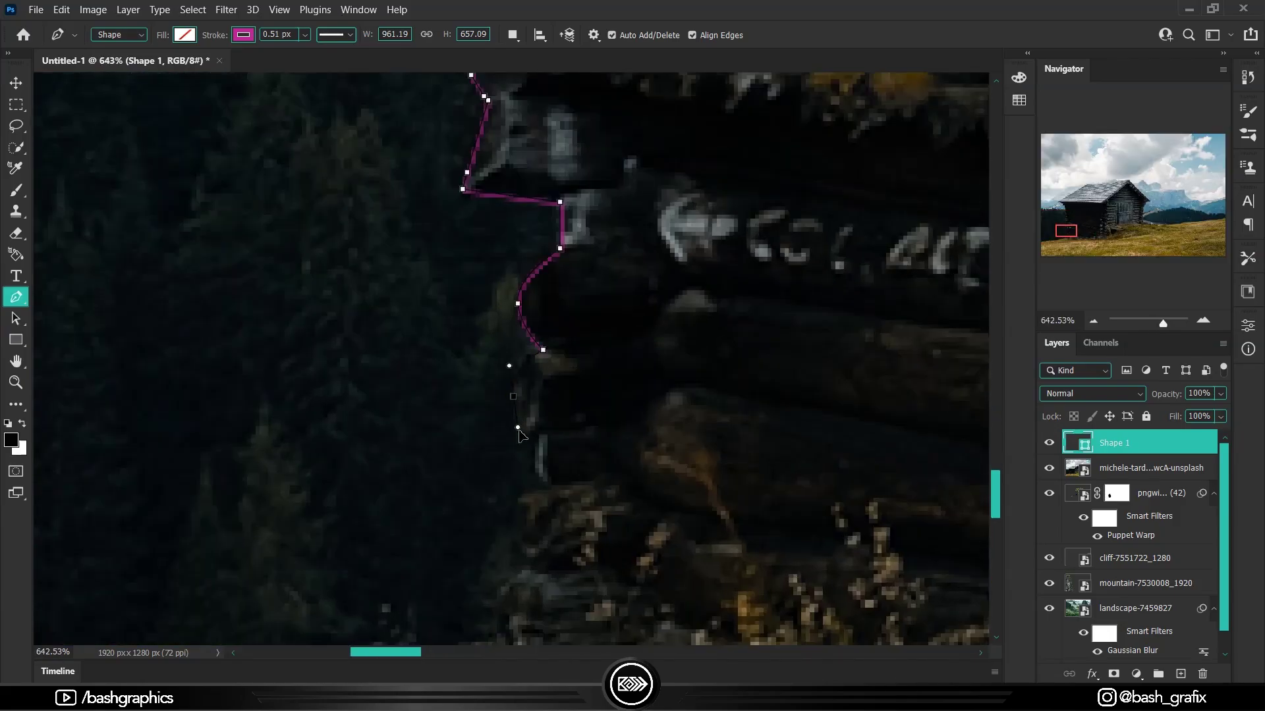
{"action": "scroll", "coordinate": [533, 448], "scroll_direction": "down", "scroll_amount": 3}
{"action": "left_click", "coordinate": [547, 424]}
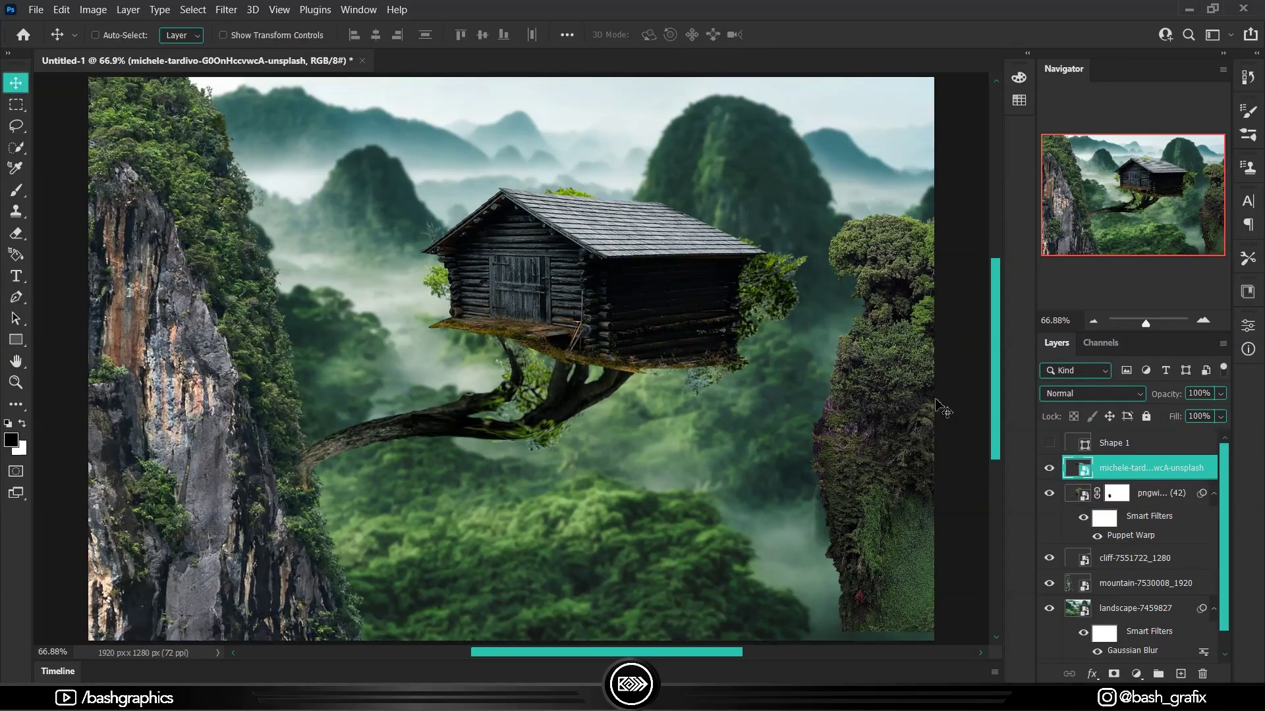
Paint black on the hut's mask so tree foliage shows over its right side
{"action": "key", "text": "b"}
{"action": "key", "text": "x"}
{"action": "left_click_drag", "start_coordinate": [737, 277], "coordinate": [627, 344]}
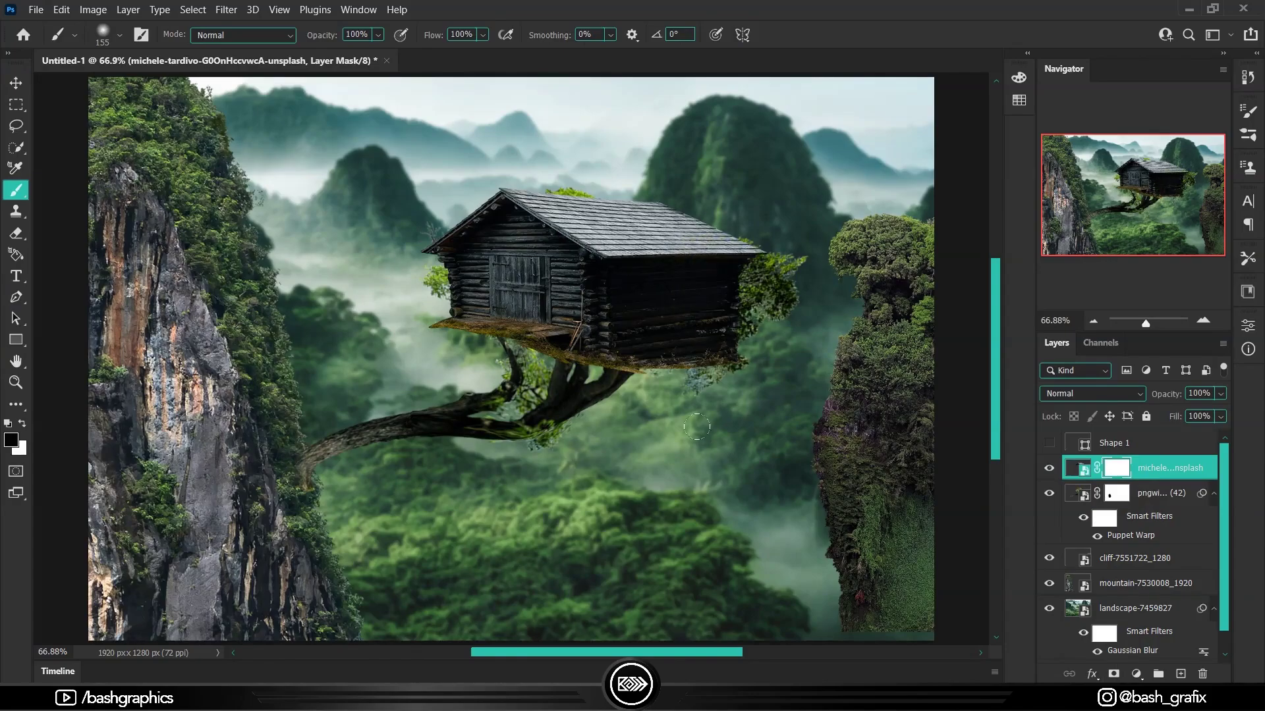
Shrink the hut on the tree layer with Free Transform
{"action": "left_click", "coordinate": [1156, 494]}
{"action": "key", "text": "ctrl+t"}
{"action": "key", "text": "Return"}
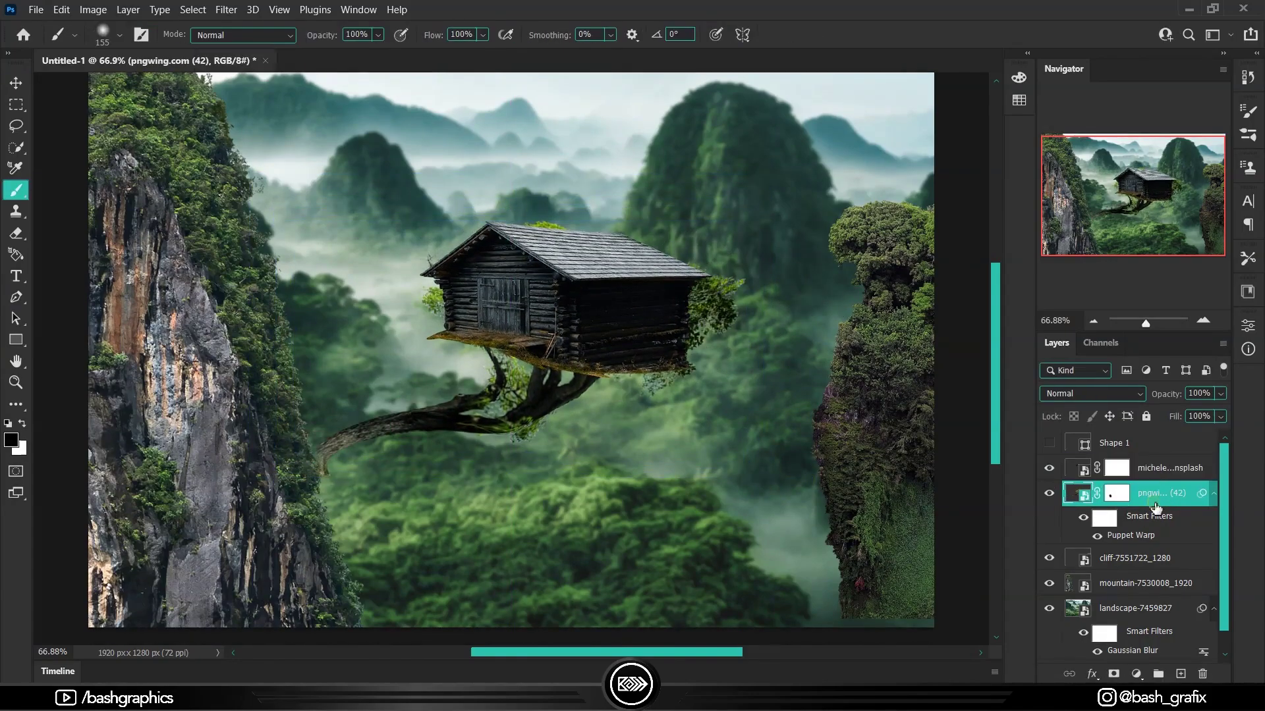
{"action": "key", "text": "ctrl+t"}
{"action": "key", "text": "Return"}
{"action": "key", "text": "v"}
{"action": "scroll", "coordinate": [514, 438], "scroll_direction": "up", "scroll_amount": 3}
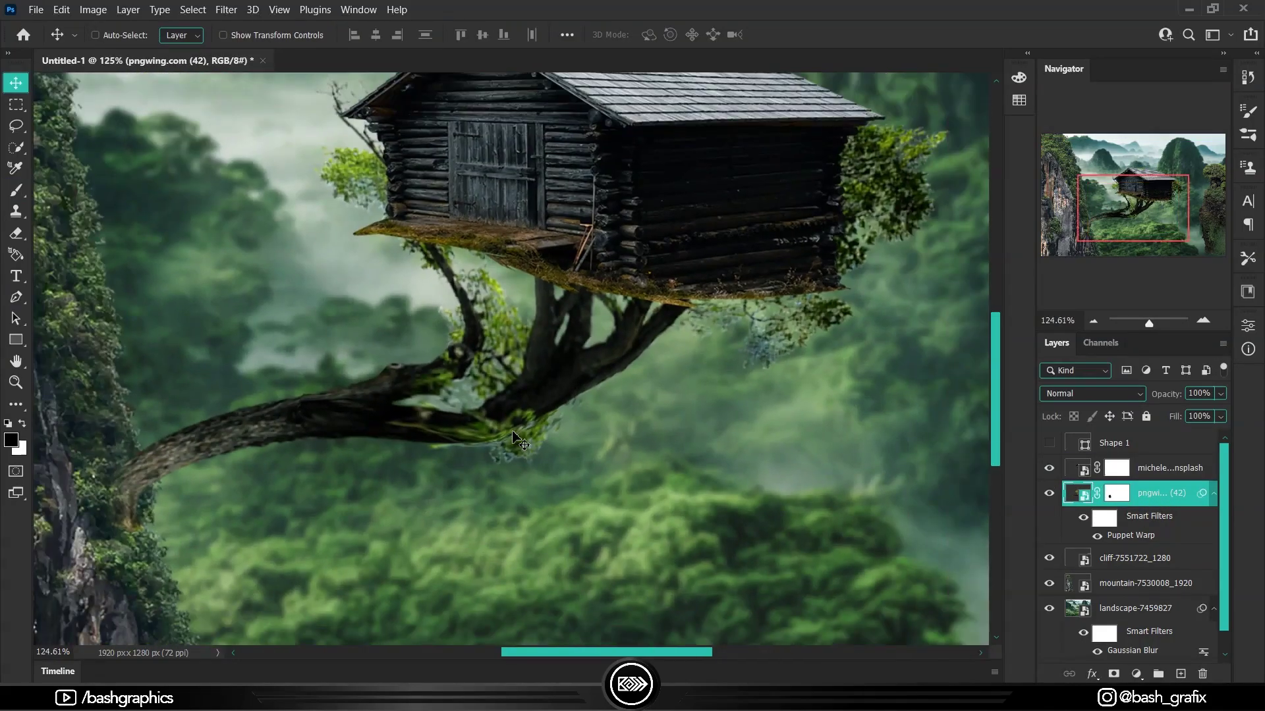
Re-edit the tree's Puppet Warp to bend the lower branch beneath the hut
{"action": "scroll", "coordinate": [513, 438], "scroll_direction": "down", "scroll_amount": 3}
{"action": "double_click", "coordinate": [1130, 535]}
{"action": "left_click", "coordinate": [483, 420]}
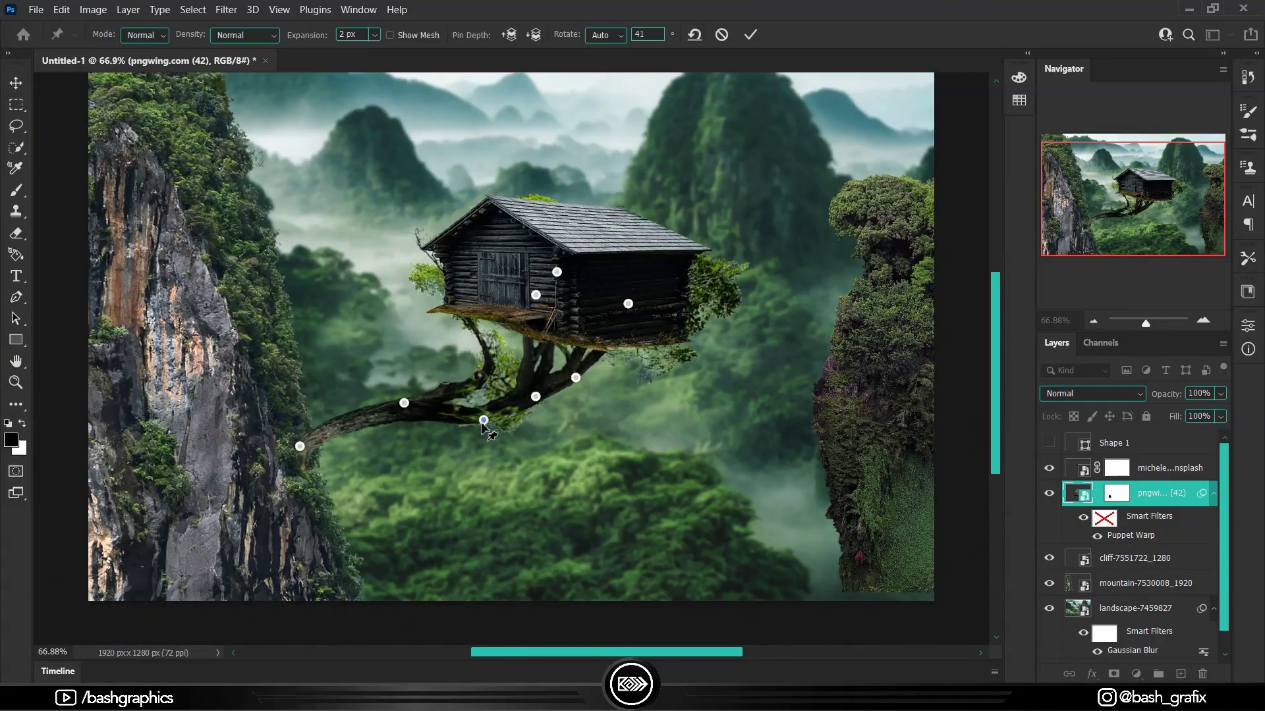
{"action": "scroll", "coordinate": [536, 397], "scroll_direction": "up", "scroll_amount": 3}
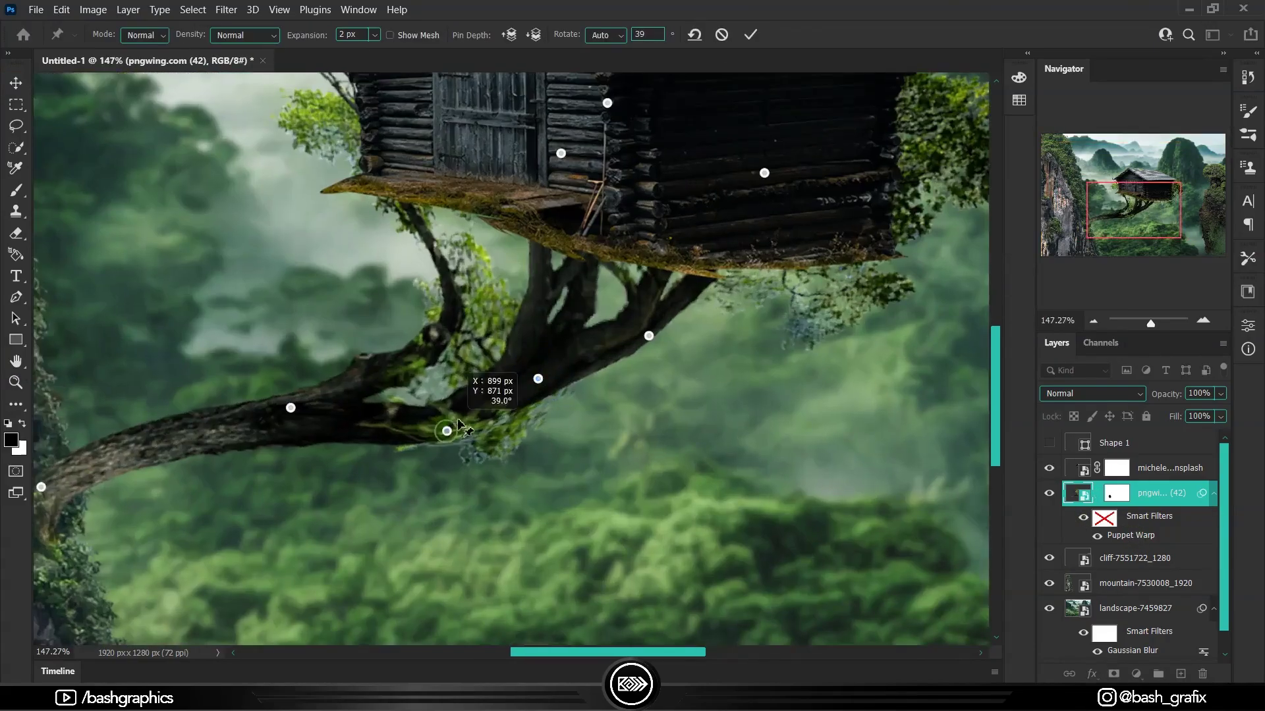
{"action": "left_click_drag", "start_coordinate": [452, 428], "coordinate": [247, 479]}
{"action": "key", "text": "Return"}
Paint on the cabin mask to hide the bottom of the cabin platform
{"action": "scroll", "coordinate": [248, 479], "scroll_direction": "down", "scroll_amount": 3}
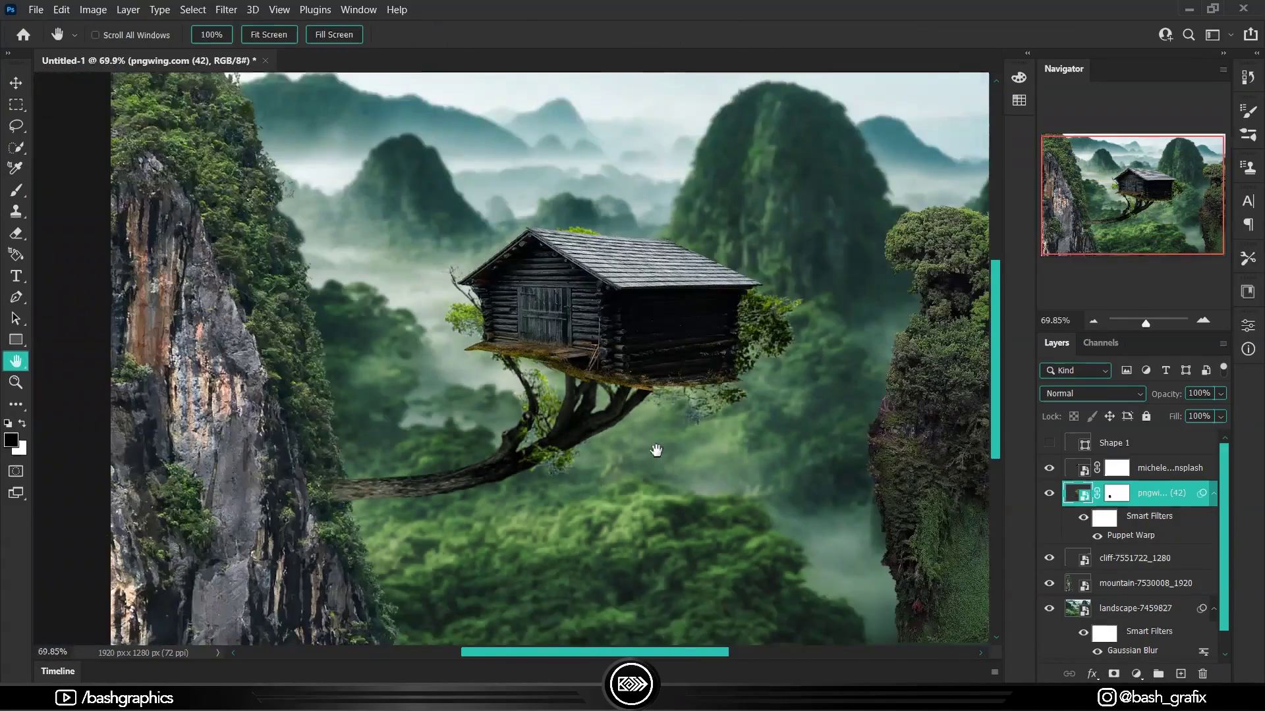
{"action": "scroll", "coordinate": [655, 448], "scroll_direction": "up", "scroll_amount": 4}
{"action": "key", "text": "alt+]"}
{"action": "key", "text": "b"}
{"action": "left_click_drag", "start_coordinate": [519, 374], "coordinate": [461, 394]}
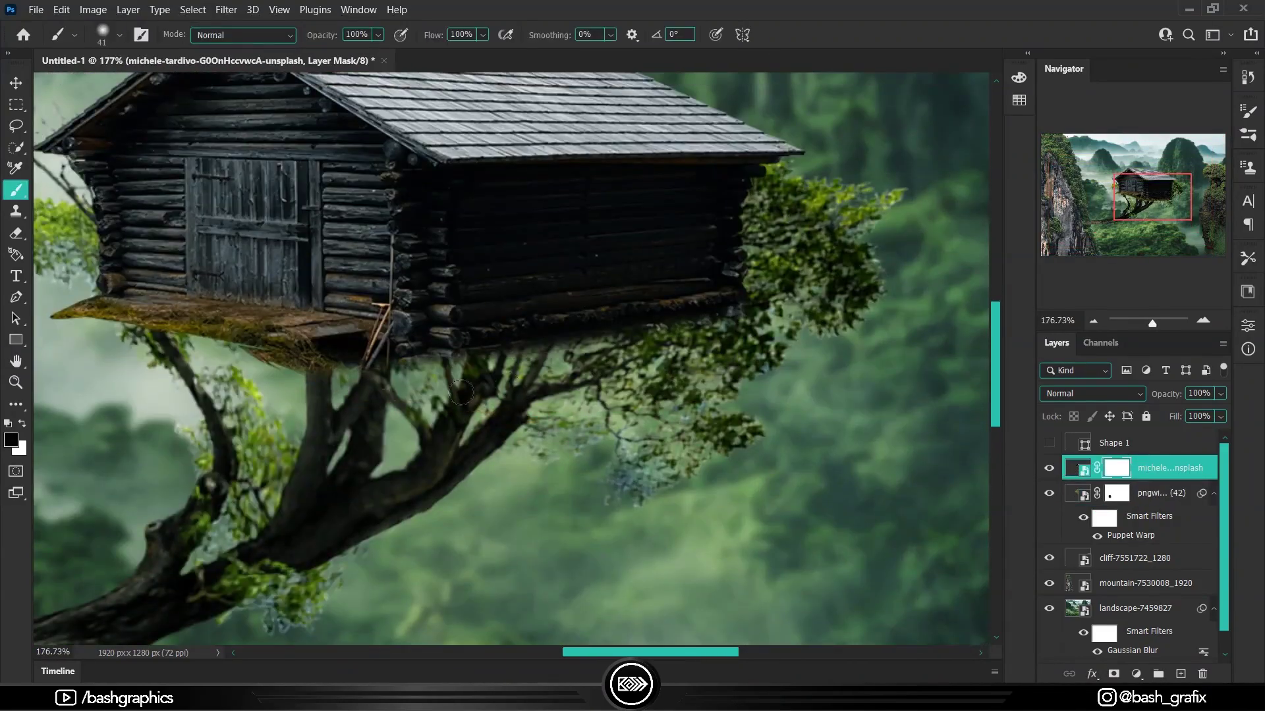
{"action": "key", "text": "ctrl+0"}
Shift the mountain layer to the right with Free Transform
{"action": "left_click", "coordinate": [1080, 559]}
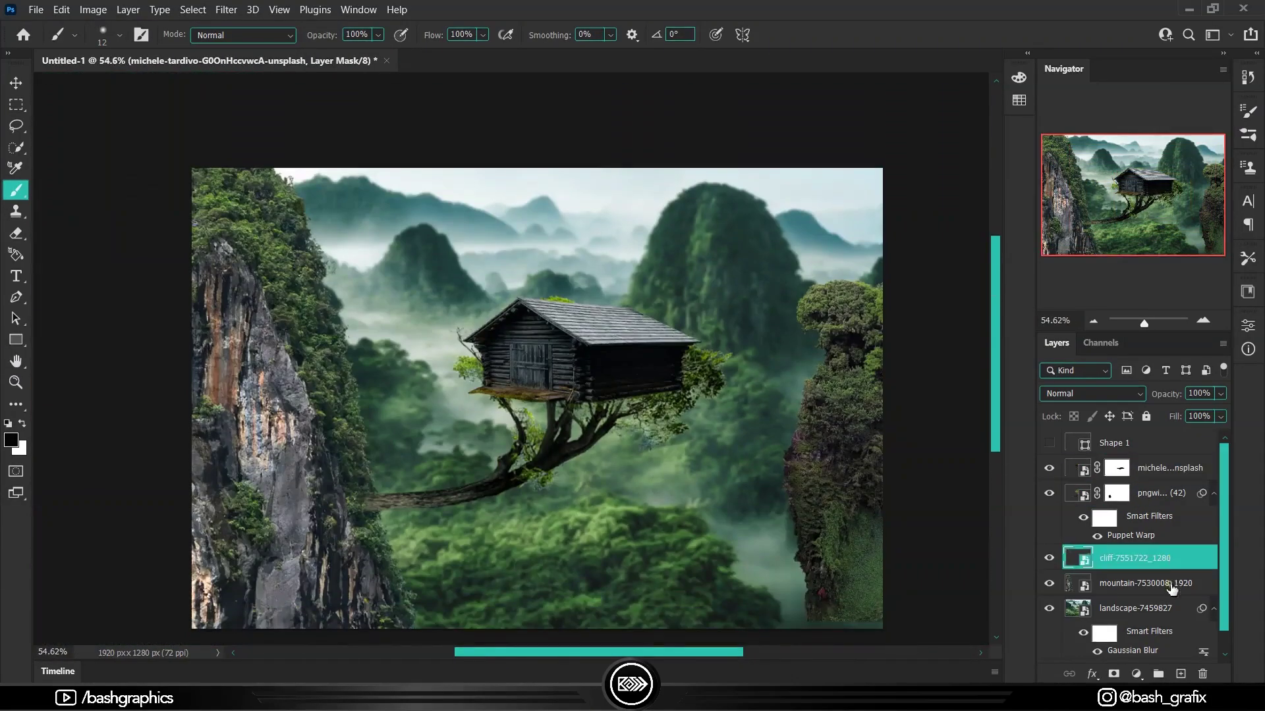
{"action": "left_click", "coordinate": [1075, 584]}
{"action": "double_click", "coordinate": [1076, 584]}
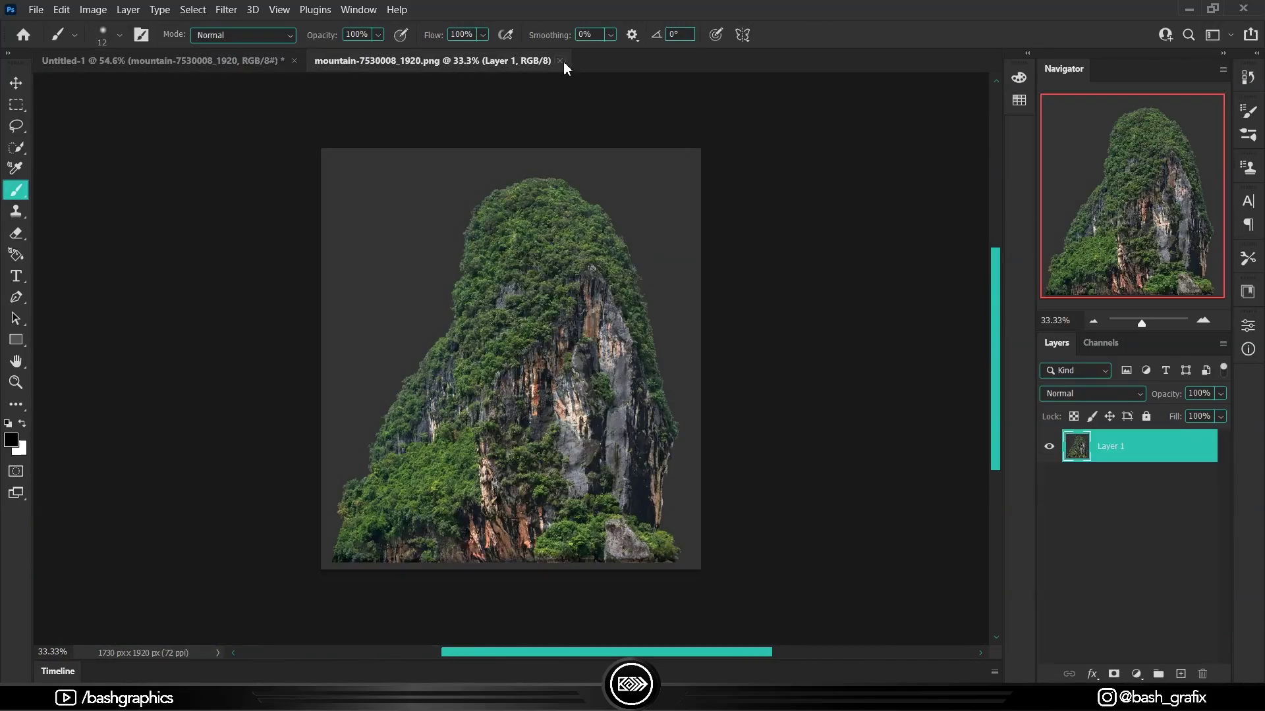
{"action": "key", "text": "ctrl+w"}
{"action": "key", "text": "ctrl+t"}
{"action": "mouse_move", "coordinate": [254, 547]}
{"action": "left_mouse_down"}
{"action": "mouse_move", "coordinate": [437, 551]}
{"action": "mouse_move", "coordinate": [234, 553]}
{"action": "left_mouse_up"}
{"action": "key", "text": "Return"}
Reapply the tree's Puppet Warp and paste the ivy vine onto the lower branch
{"action": "key", "text": "b"}
{"action": "double_click", "coordinate": [1130, 535]}
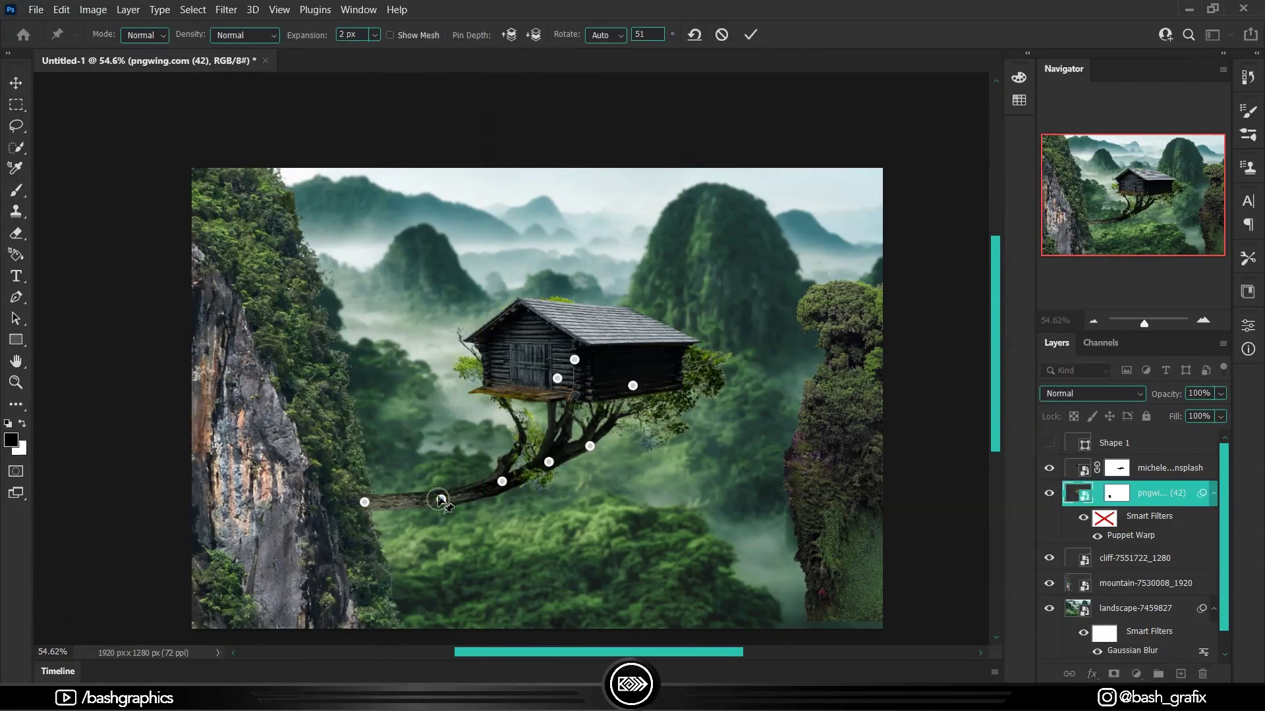
{"action": "key", "text": "Return"}
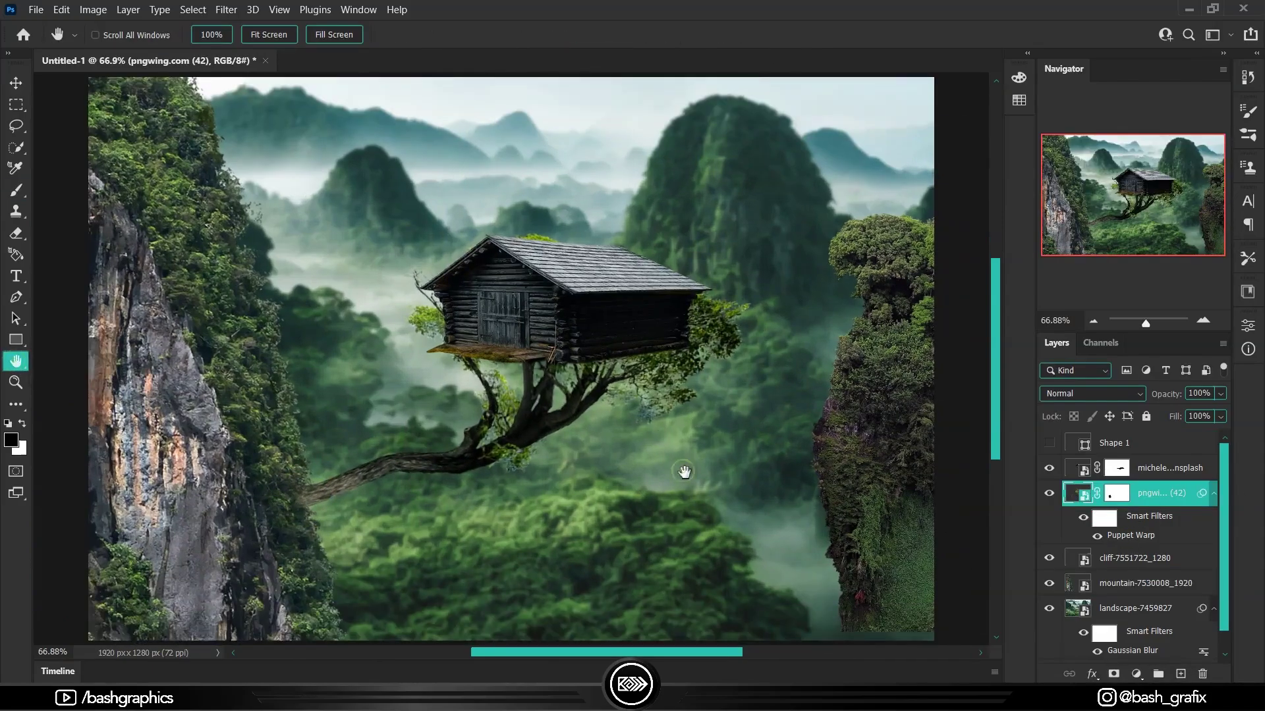
{"action": "key", "text": "ctrl+v"}
{"action": "scroll", "coordinate": [428, 448], "scroll_direction": "up", "scroll_amount": 3}
{"action": "left_click_drag", "start_coordinate": [397, 413], "coordinate": [403, 416]}
Commit the ivy placement and puppet-warp its tip down-left to follow the branch curve
{"action": "key", "text": "Return"}
{"action": "left_click", "coordinate": [62, 10]}
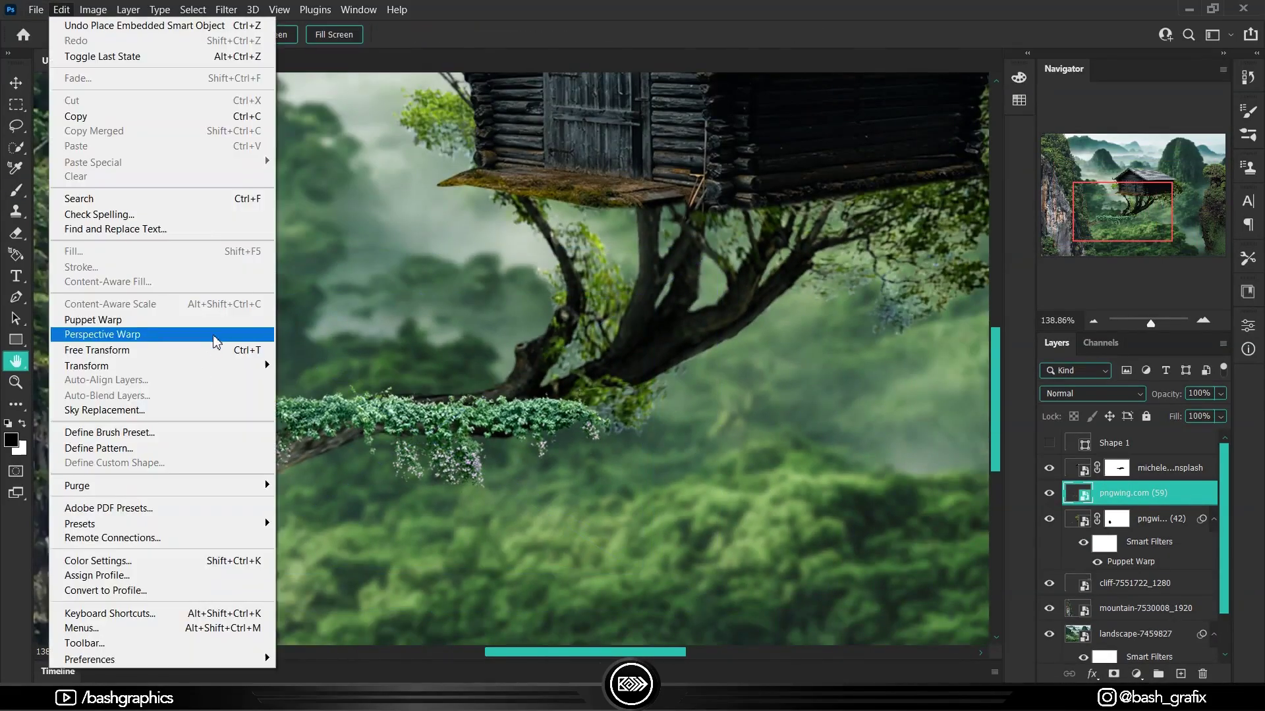
{"action": "left_click", "coordinate": [112, 322]}
{"action": "left_click", "coordinate": [282, 443]}
{"action": "left_click", "coordinate": [385, 405]}
{"action": "left_click", "coordinate": [546, 402]}
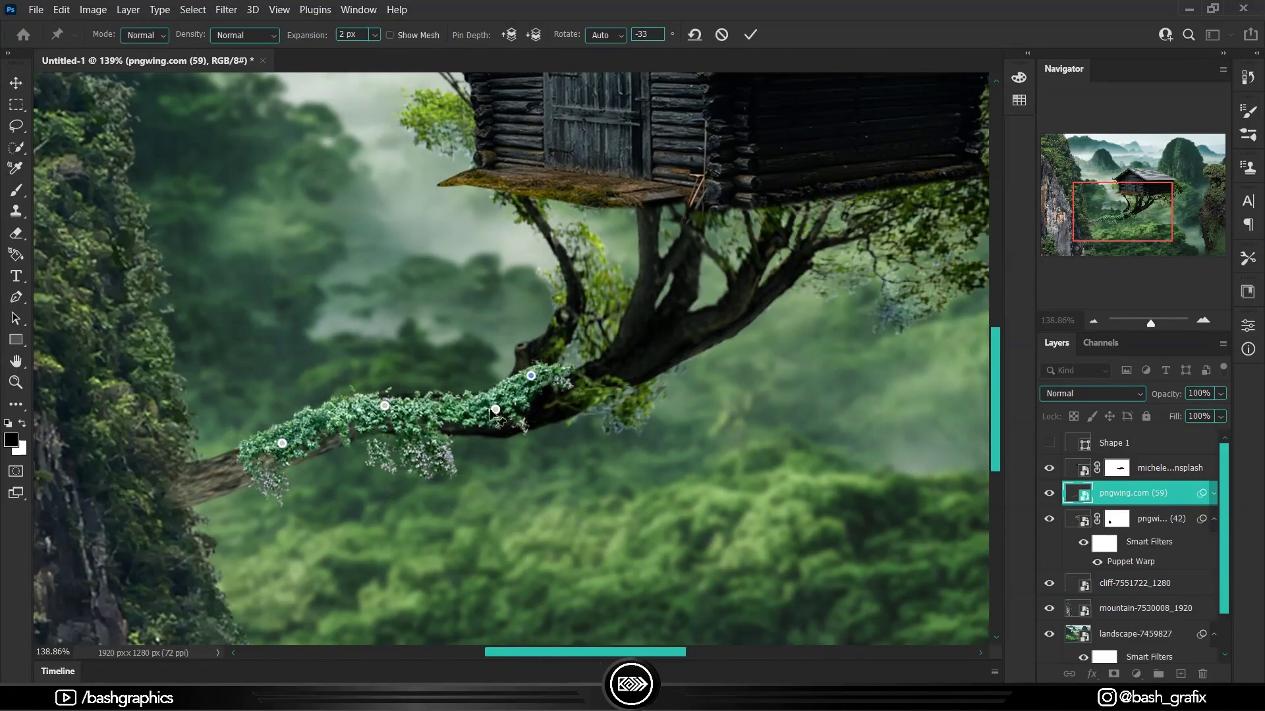
{"action": "left_click_drag", "start_coordinate": [282, 443], "coordinate": [226, 465]}
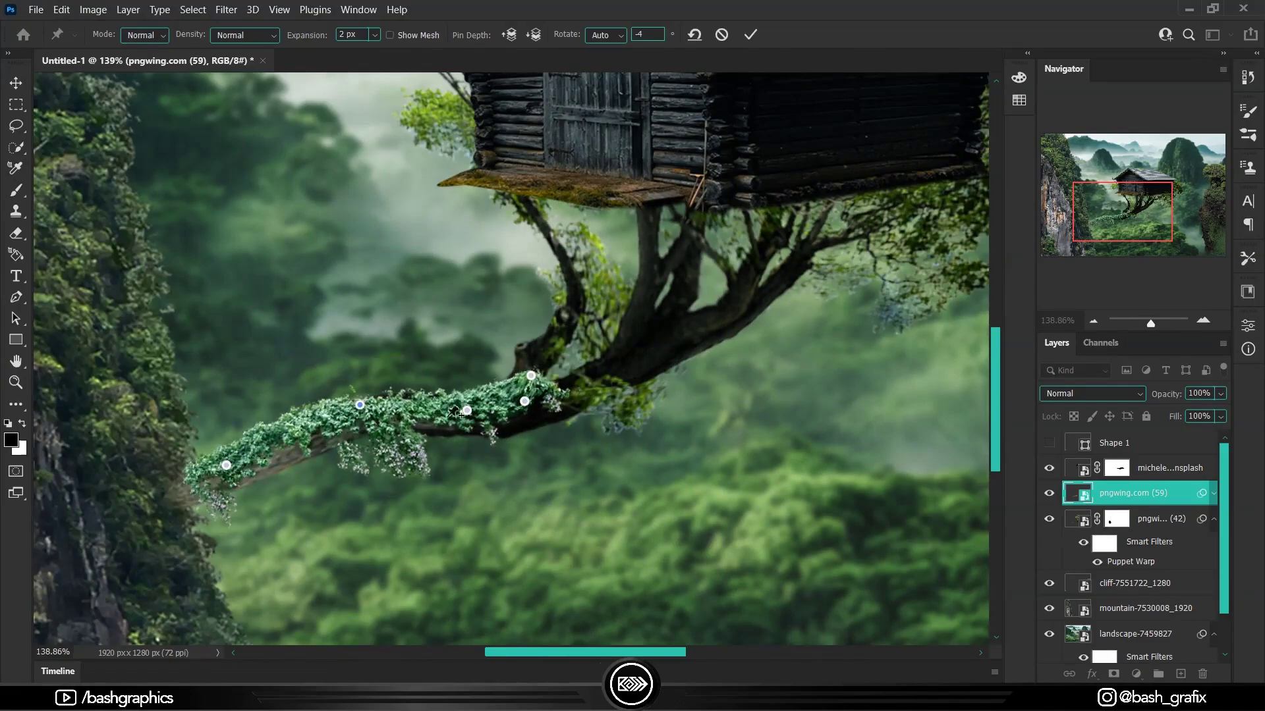
{"action": "left_click_drag", "start_coordinate": [530, 375], "coordinate": [545, 394]}
{"action": "left_click", "coordinate": [401, 403]}
{"action": "key", "text": "Return"}
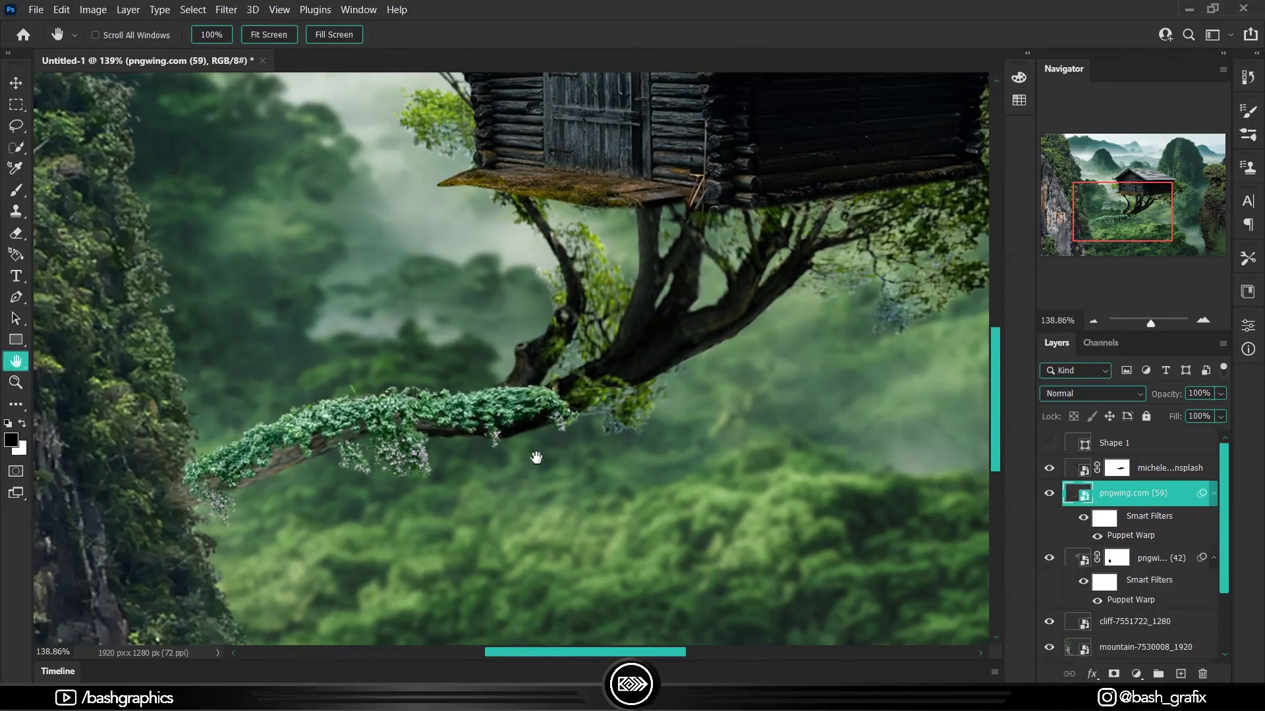
Apply Filter > Sharpen to the tree layer and fit the whole image in view
{"action": "scroll", "coordinate": [537, 452], "scroll_direction": "up", "scroll_amount": 3}
{"action": "scroll", "coordinate": [557, 448], "scroll_direction": "down", "scroll_amount": 6}
{"action": "scroll", "coordinate": [494, 481], "scroll_direction": "up", "scroll_amount": 4}
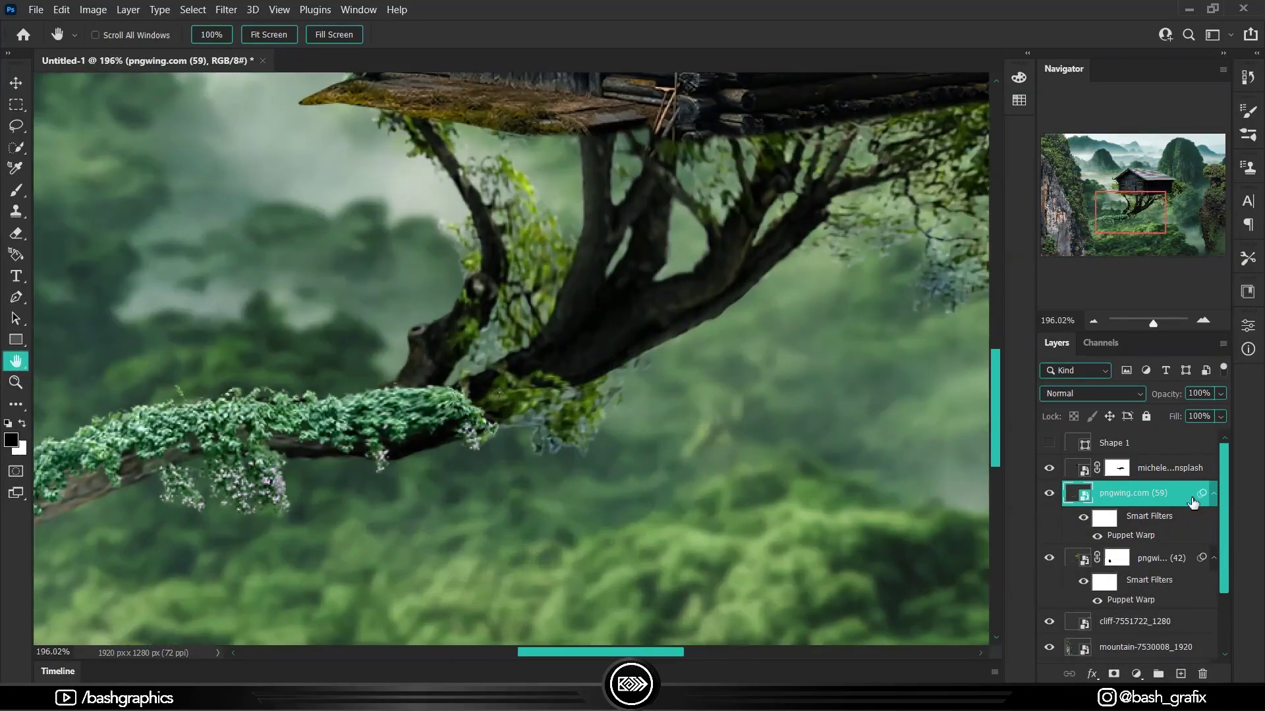
{"action": "scroll", "coordinate": [436, 391], "scroll_direction": "down", "scroll_amount": 4}
{"action": "scroll", "coordinate": [436, 391], "scroll_direction": "up", "scroll_amount": 1}
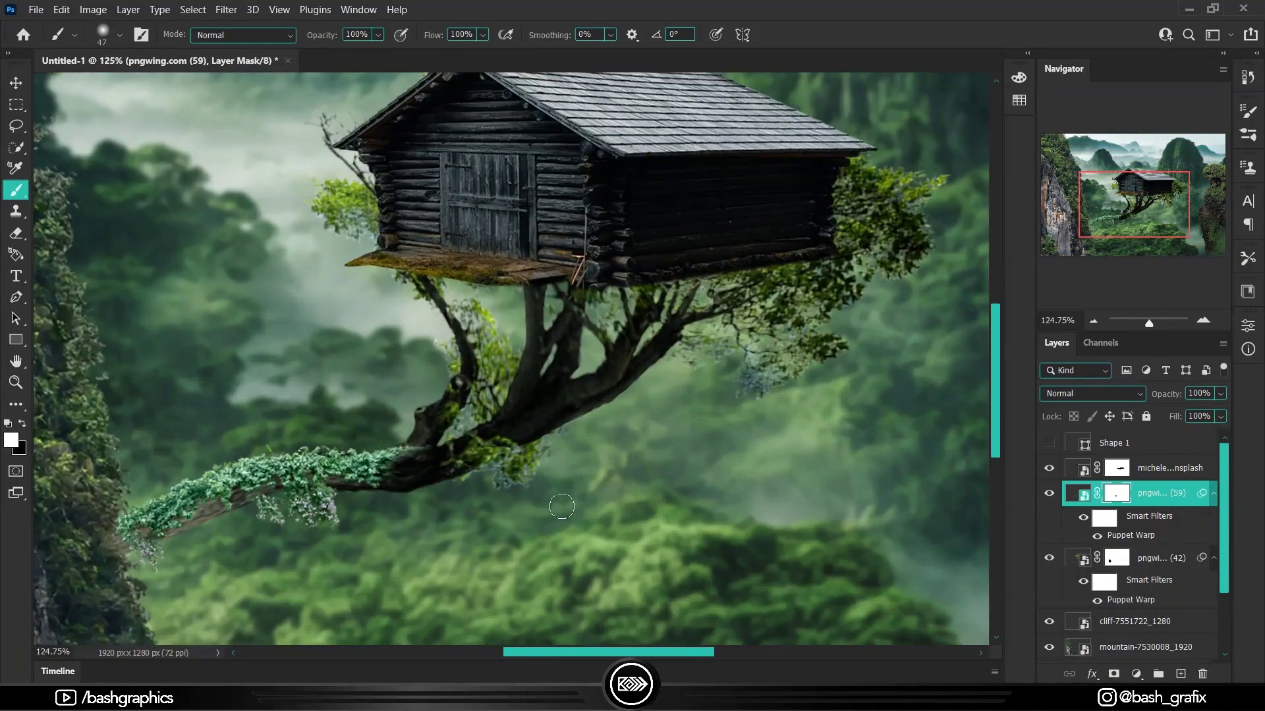
{"action": "scroll", "coordinate": [437, 391], "scroll_direction": "down", "scroll_amount": 2}
{"action": "left_click", "coordinate": [1159, 558]}
{"action": "left_click", "coordinate": [226, 9]}
{"action": "left_click", "coordinate": [461, 314]}
{"action": "scroll", "coordinate": [573, 500], "scroll_direction": "up", "scroll_amount": 3}
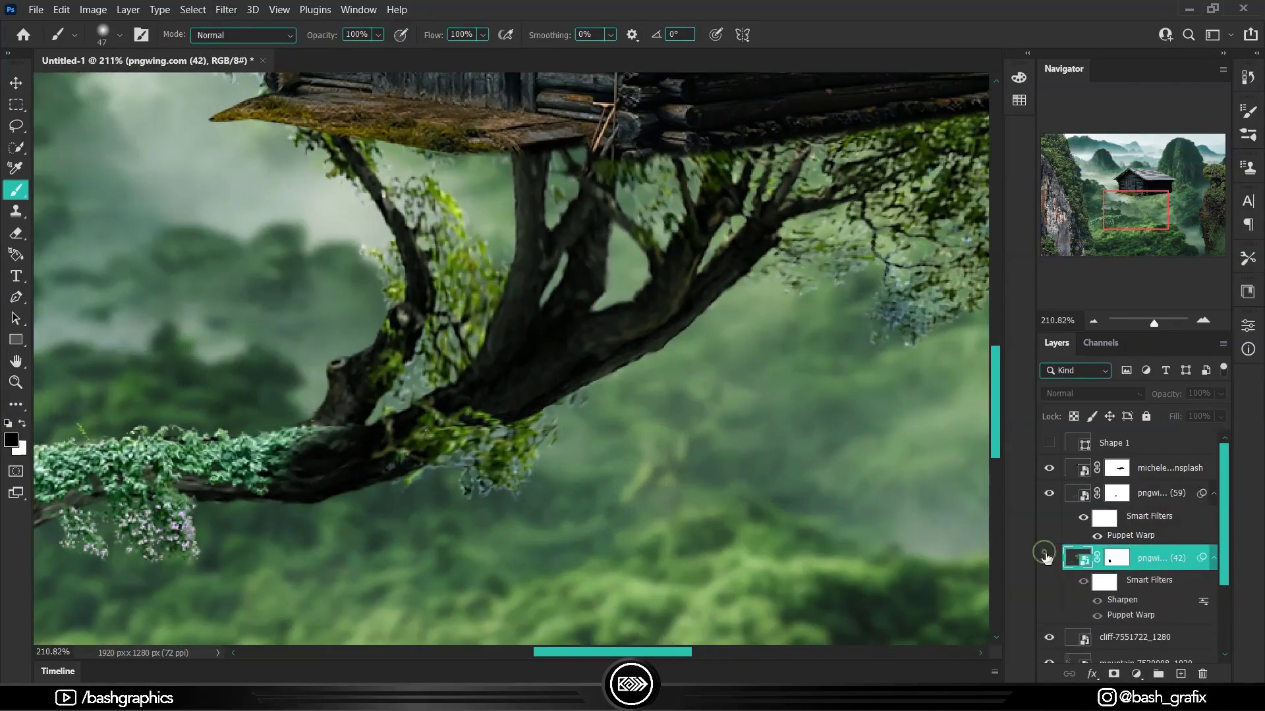
{"action": "key", "text": "ctrl+0"}
Add a Hue/Saturation adjustment to colour-match the ivy
{"action": "left_click", "coordinate": [1136, 674]}
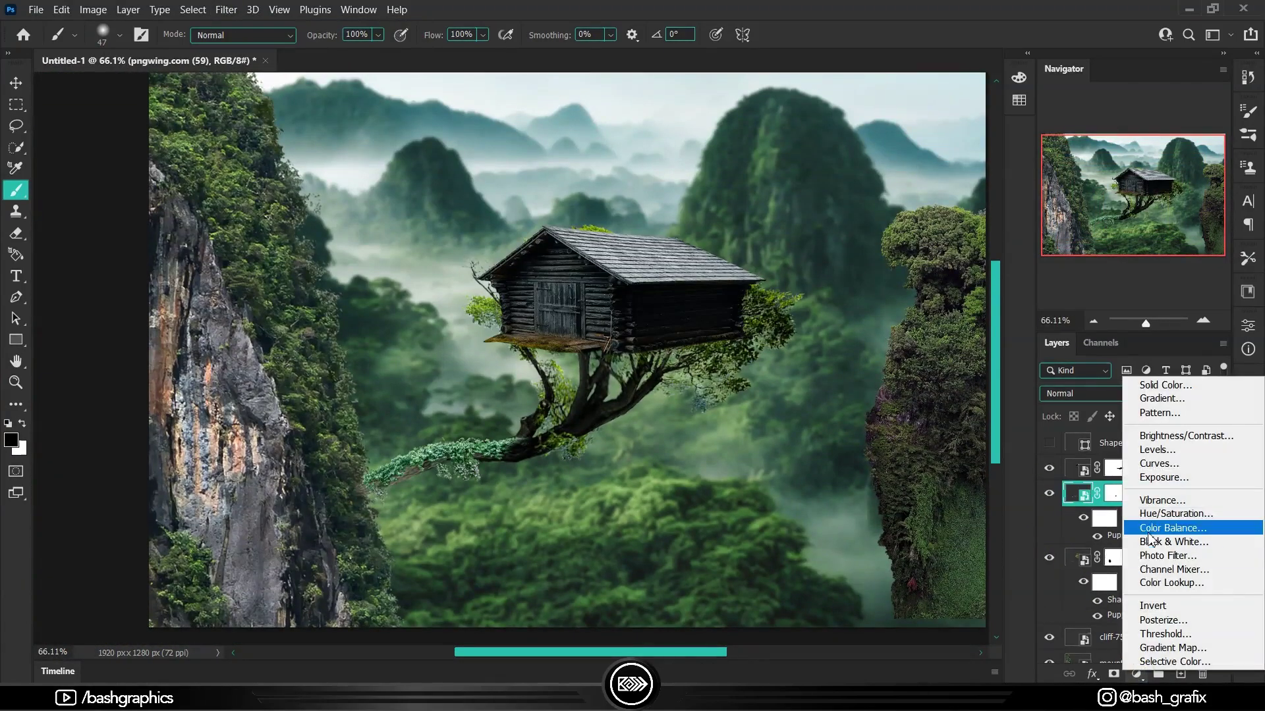
{"action": "left_click", "coordinate": [1111, 523]}
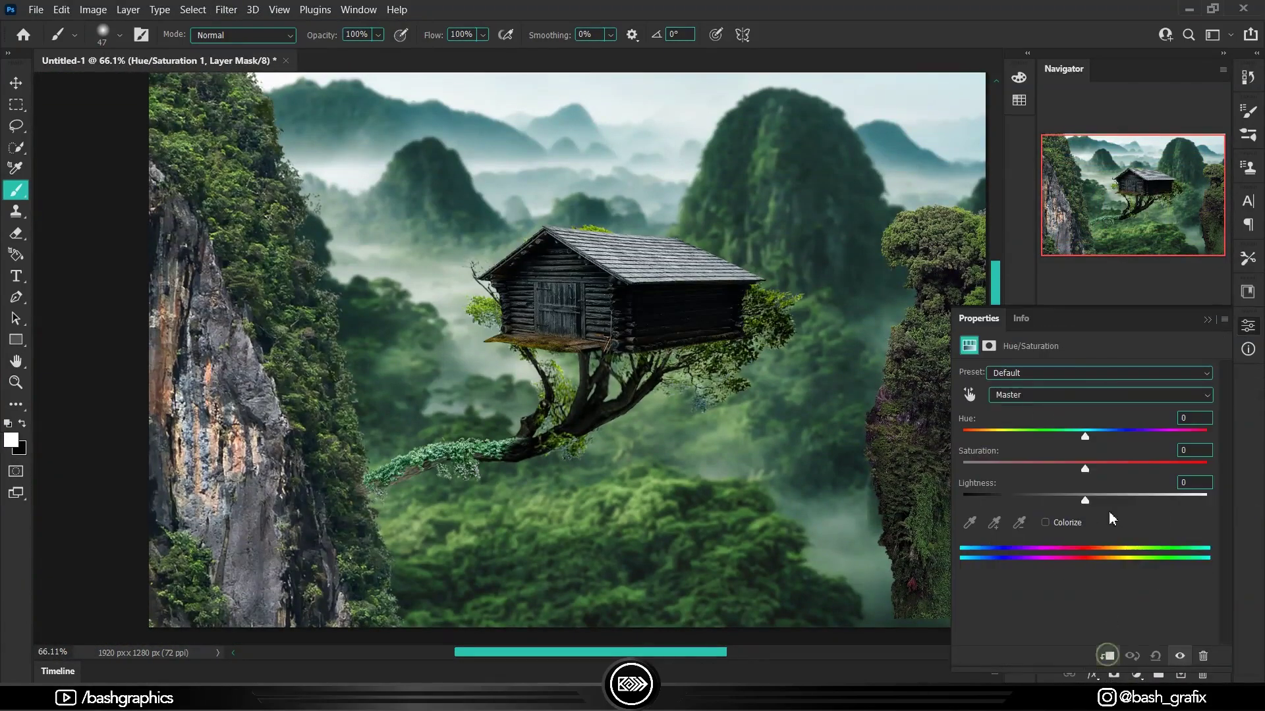
{"action": "left_click_drag", "start_coordinate": [1104, 463], "coordinate": [1107, 463]}
Add Curves and a brightening Exposure clipped to the tree, then invert the Exposure mask
{"action": "left_click", "coordinate": [1136, 674]}
{"action": "left_click", "coordinate": [1113, 464]}
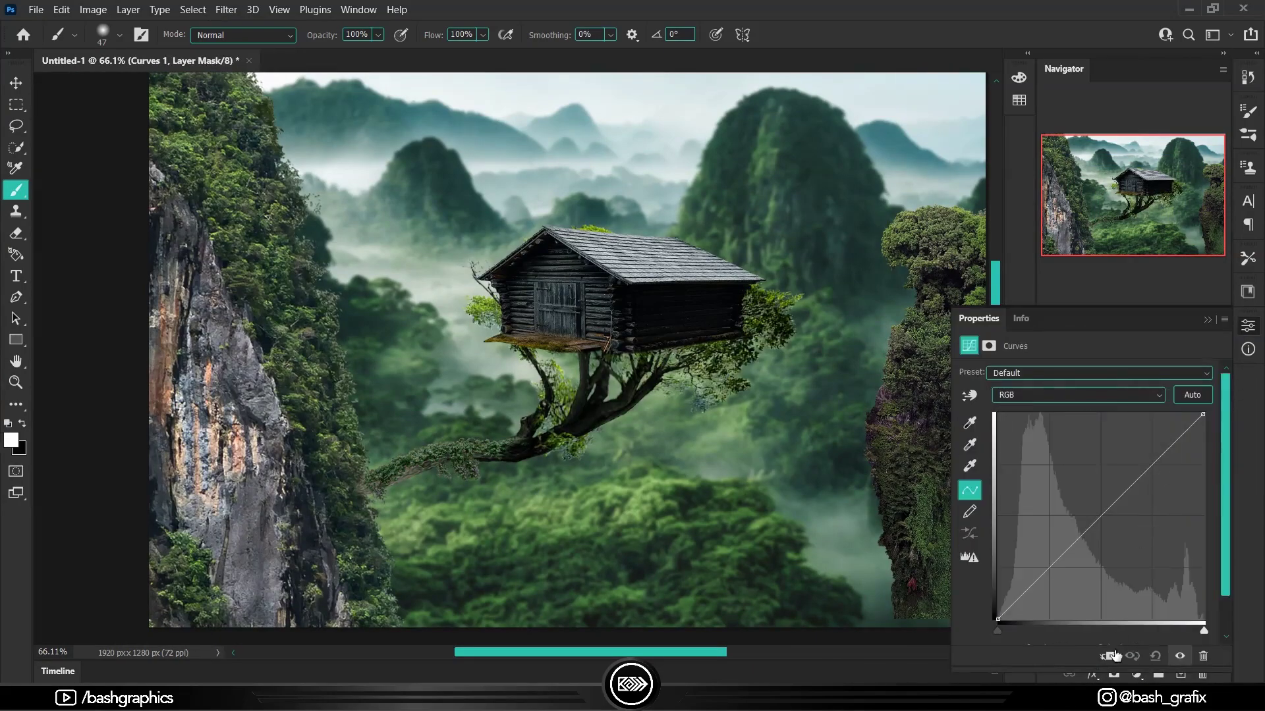
{"action": "left_click", "coordinate": [1207, 319]}
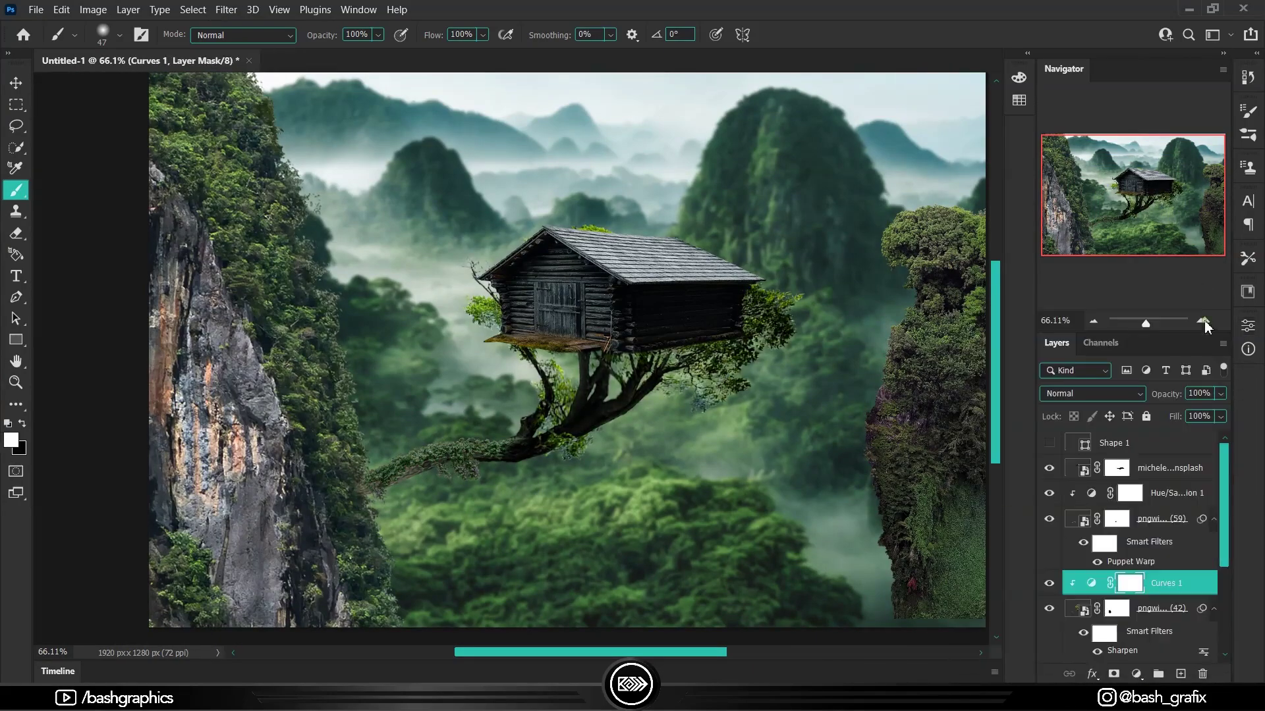
{"action": "left_click", "coordinate": [1135, 673]}
{"action": "left_click", "coordinate": [1113, 480]}
{"action": "left_click_drag", "start_coordinate": [1084, 414], "coordinate": [1146, 412]}
{"action": "left_click", "coordinate": [1207, 319]}
{"action": "key", "text": "ctrl+i"}
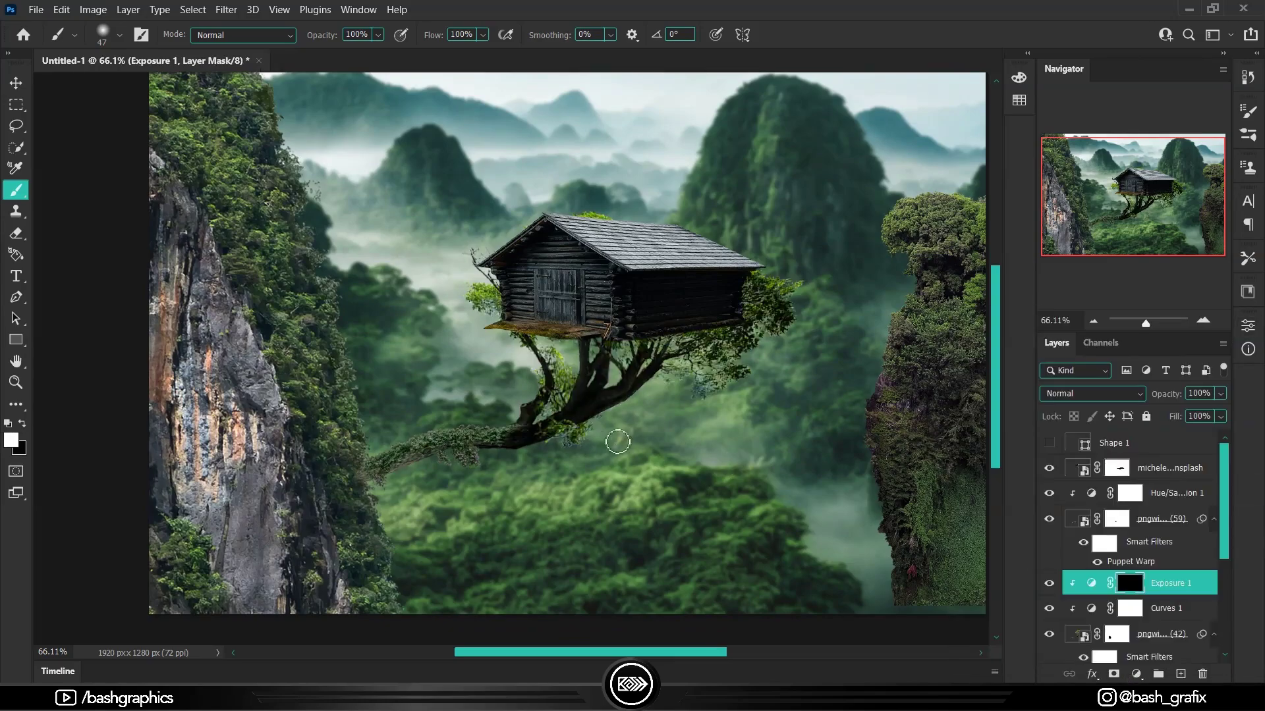
{"action": "scroll", "coordinate": [626, 358], "scroll_direction": "up", "scroll_amount": 5}
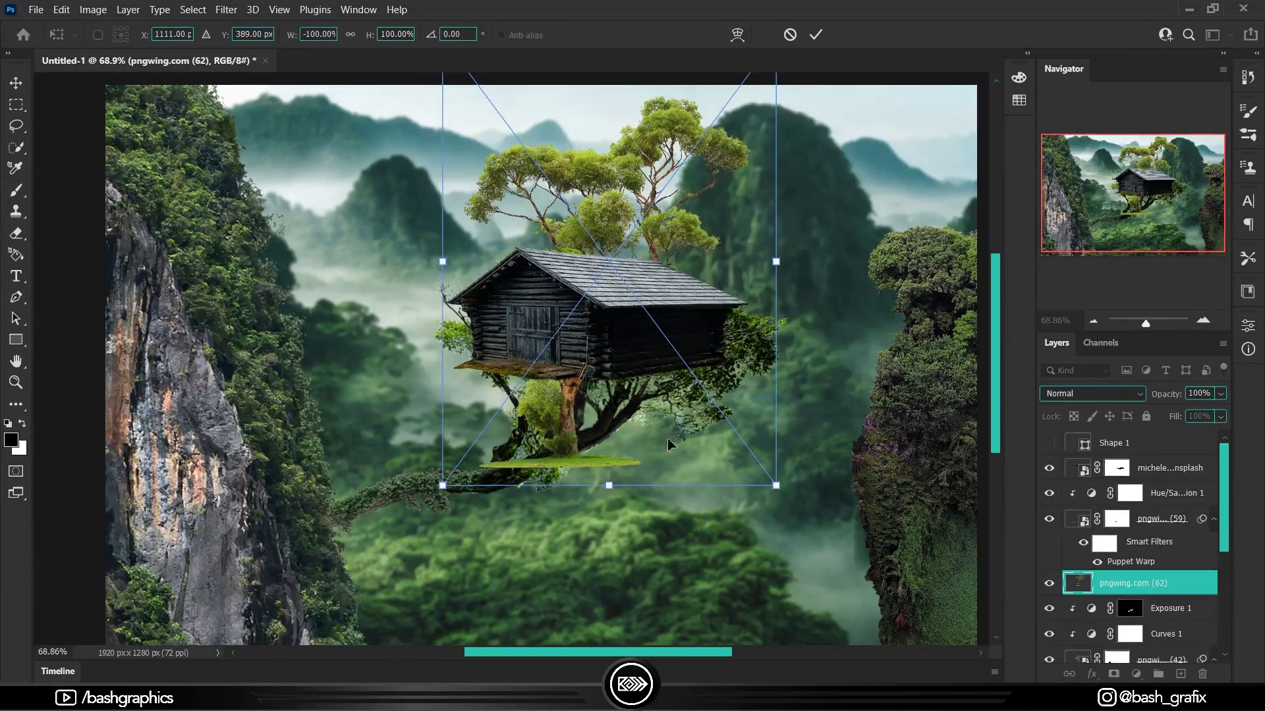
Transform the new tree to sit enlarged beneath the cabin
{"action": "left_click_drag", "start_coordinate": [442, 72], "coordinate": [565, 170]}
{"action": "key", "text": "Return"}
{"action": "key", "text": "b"}
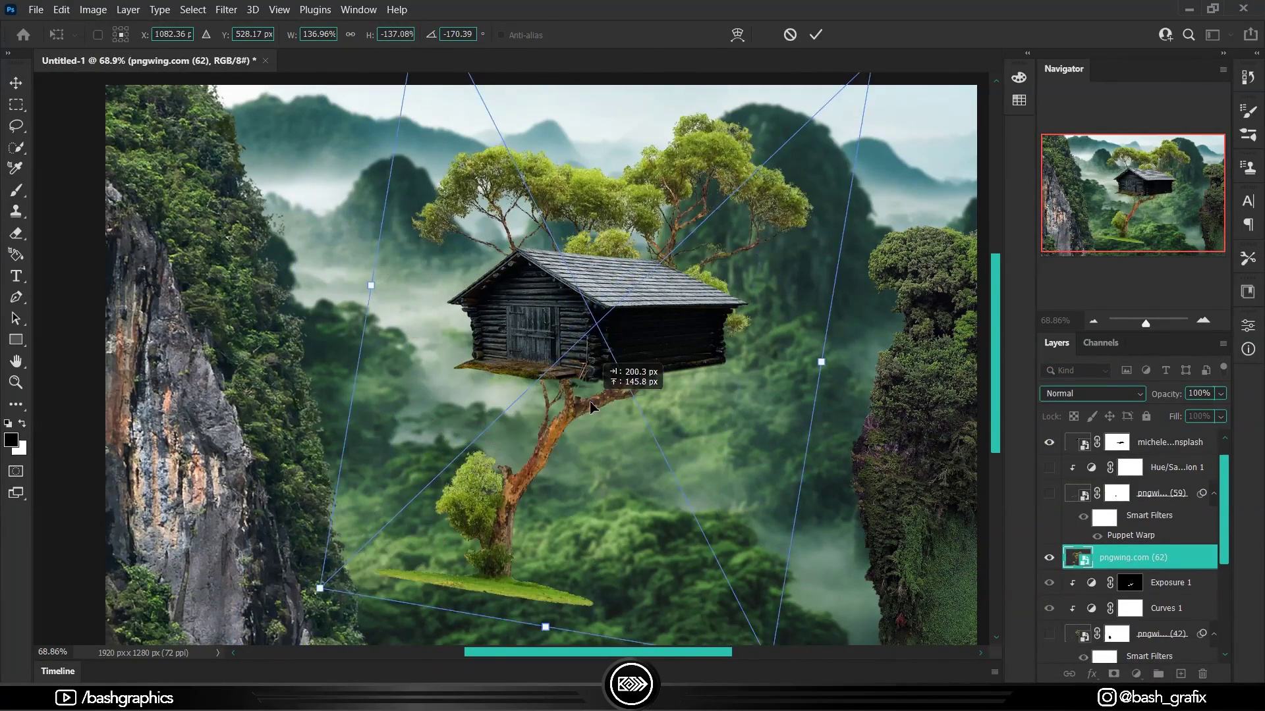
{"action": "left_click_drag", "start_coordinate": [590, 406], "coordinate": [580, 501]}
{"action": "key", "text": "Return"}
{"action": "key", "text": "b"}
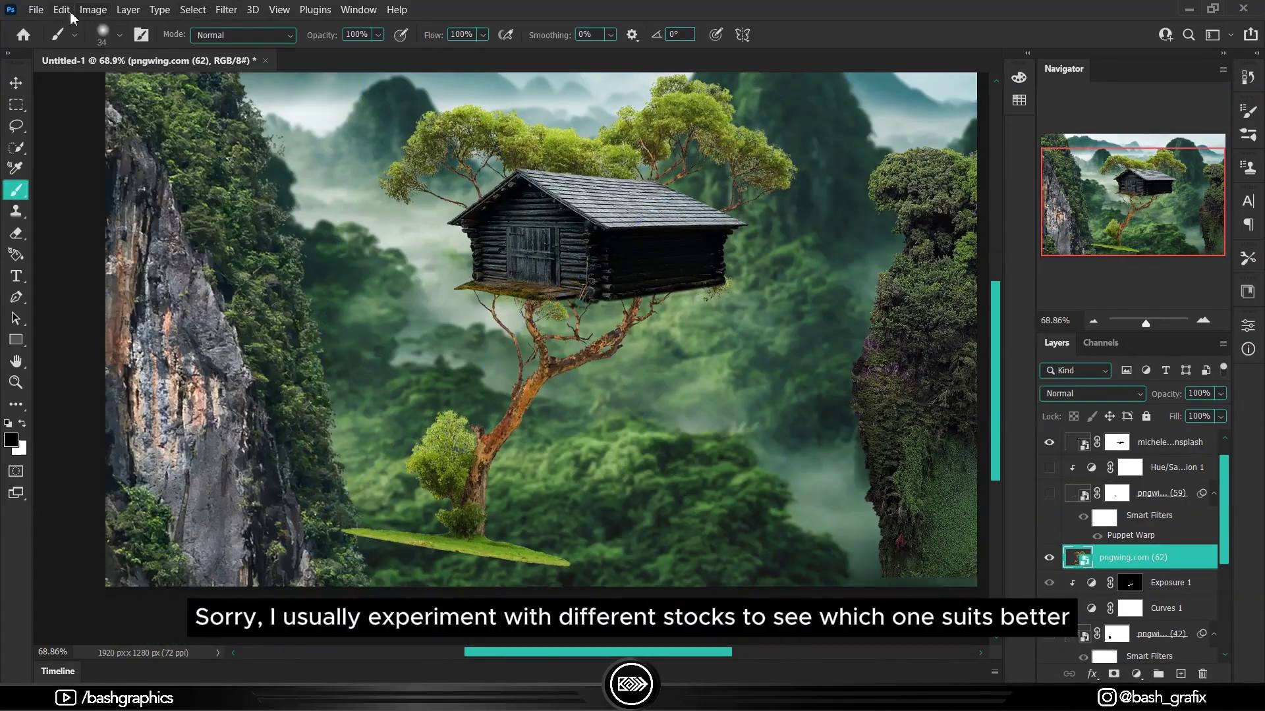
Puppet-warp the new tree's lower branch up toward the left cliff, then duplicate the layer
{"action": "left_click", "coordinate": [61, 10]}
{"action": "left_click", "coordinate": [538, 381]}
{"action": "left_click", "coordinate": [524, 404]}
{"action": "left_click_drag", "start_coordinate": [333, 452], "coordinate": [364, 440]}
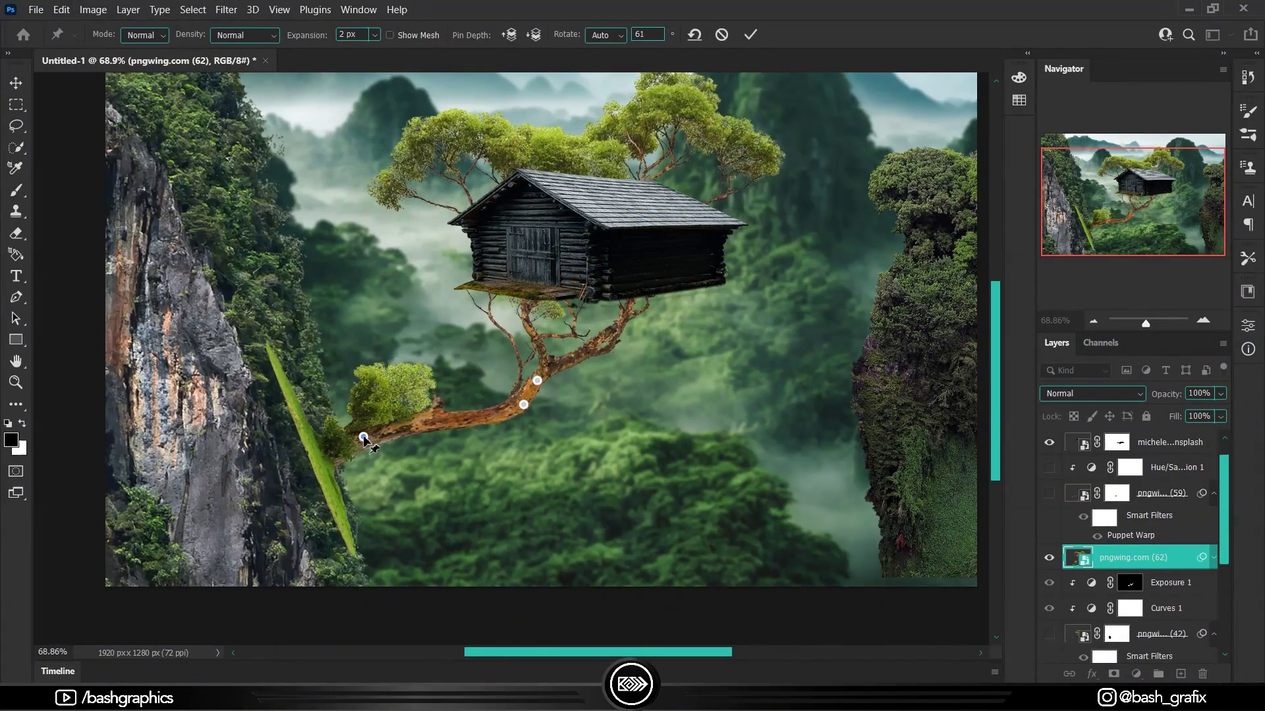
{"action": "left_click_drag", "start_coordinate": [537, 381], "coordinate": [560, 386]}
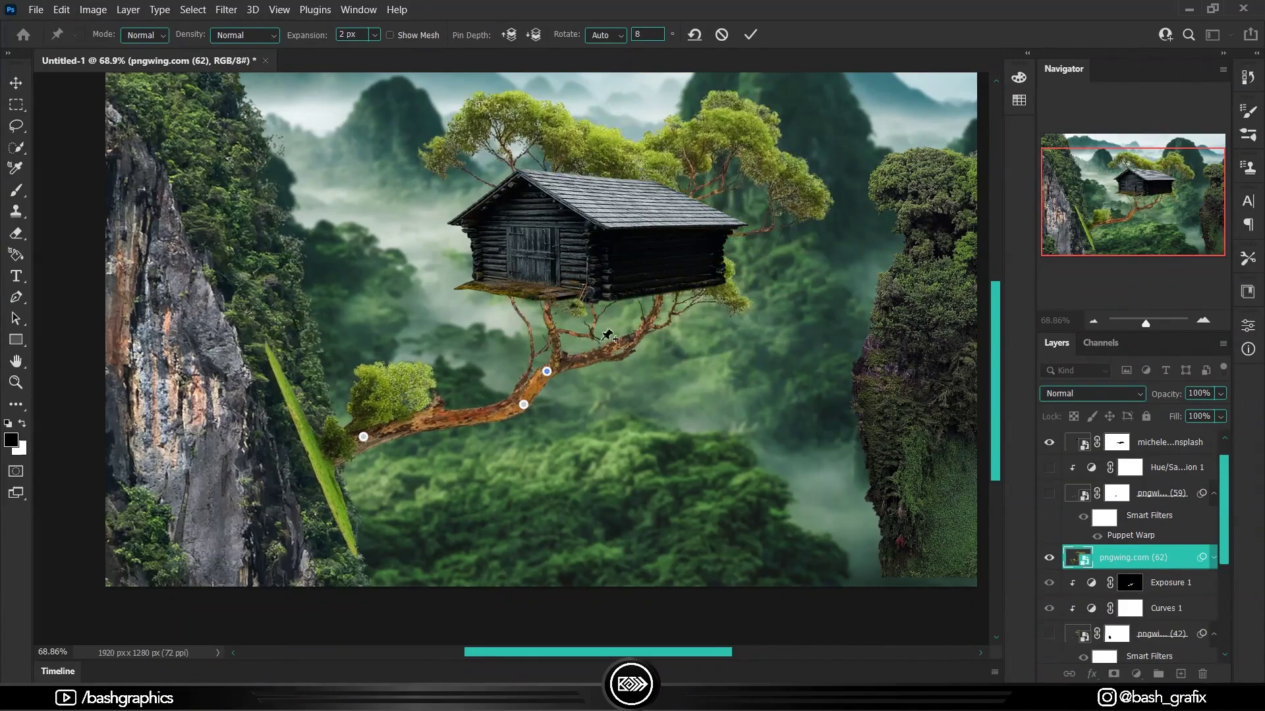
{"action": "left_click", "coordinate": [600, 338]}
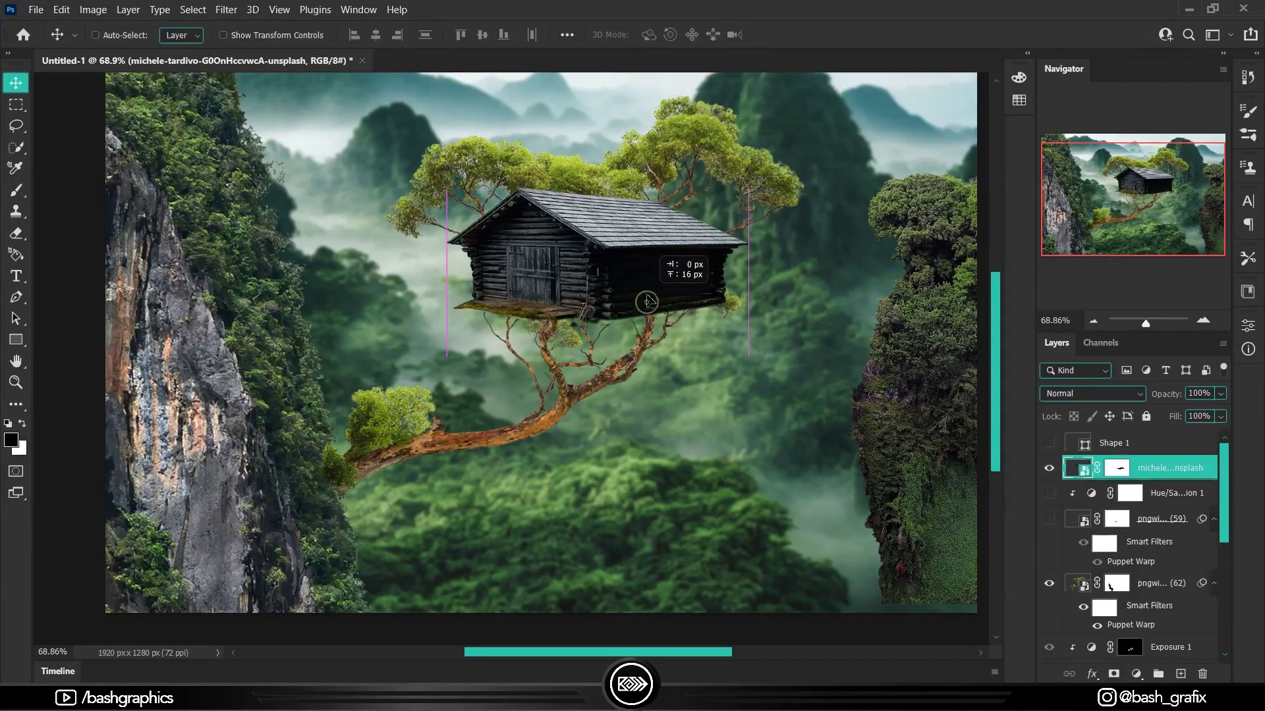
{"action": "left_click", "coordinate": [1160, 583]}
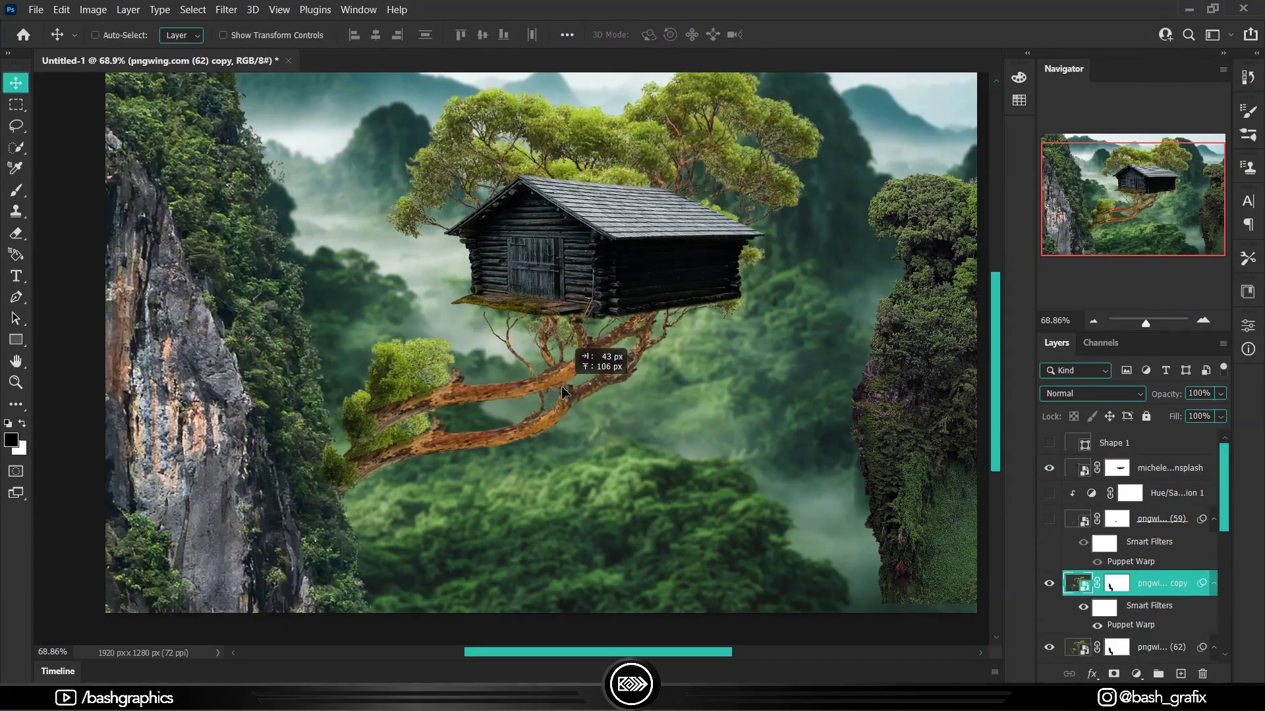
Position the duplicated branch, invert the exposure mask and paint darkening onto the branches beneath the cabin
{"action": "left_click_drag", "start_coordinate": [559, 376], "coordinate": [554, 507]}
{"action": "key", "text": "t"}
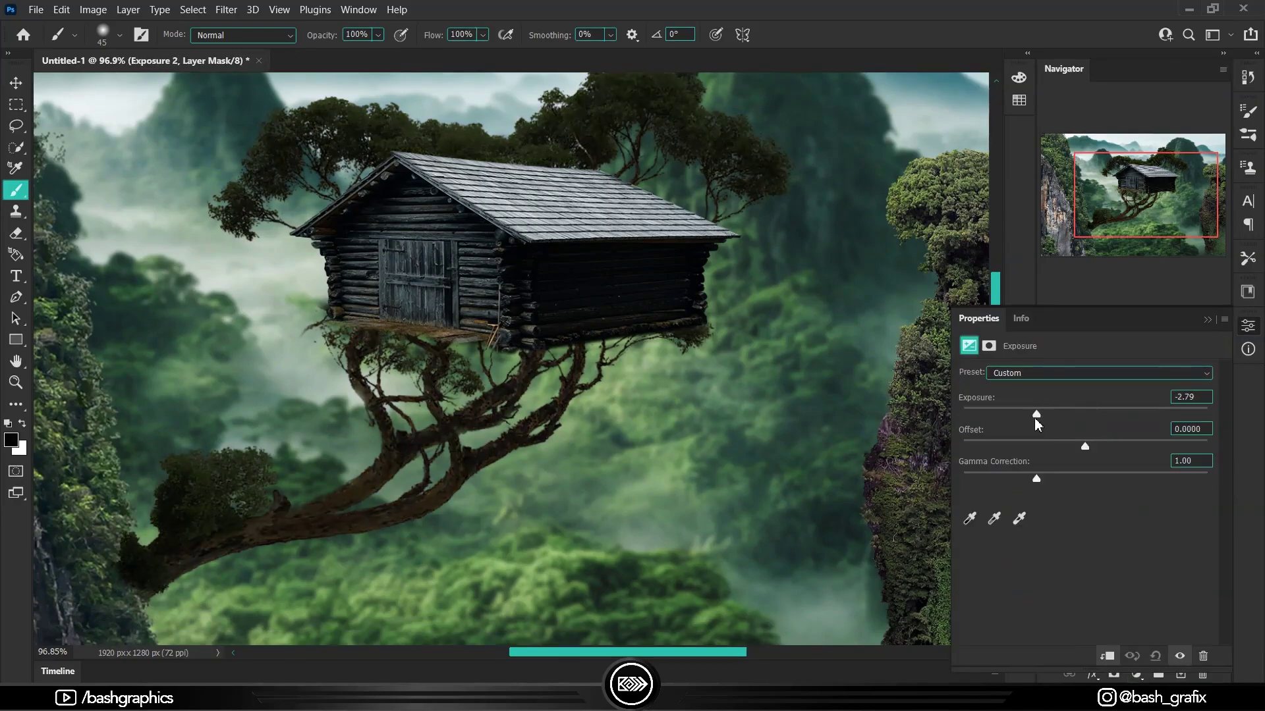
{"action": "key", "text": "ctrl+i"}
{"action": "left_click_drag", "start_coordinate": [318, 510], "coordinate": [242, 344]}
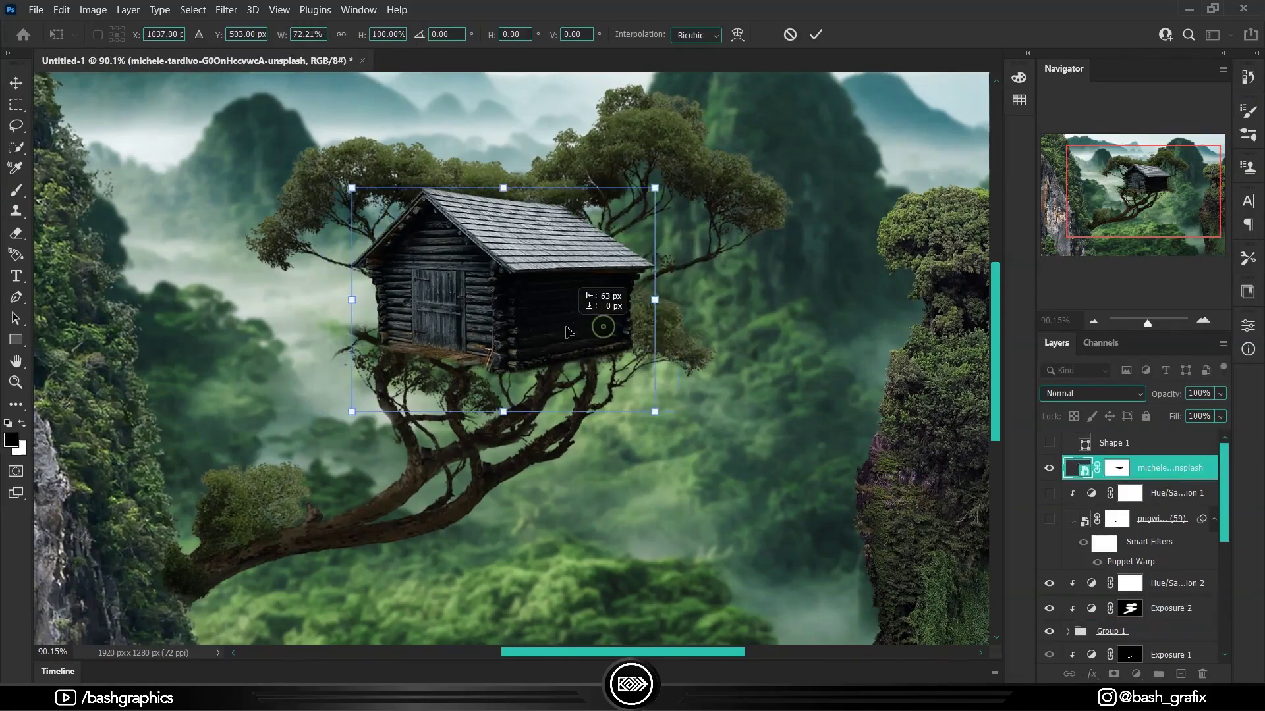
Start Perspective Warp and lay out planes on the cabin's front and side walls
{"action": "left_click", "coordinate": [62, 9]}
{"action": "left_click", "coordinate": [99, 334]}
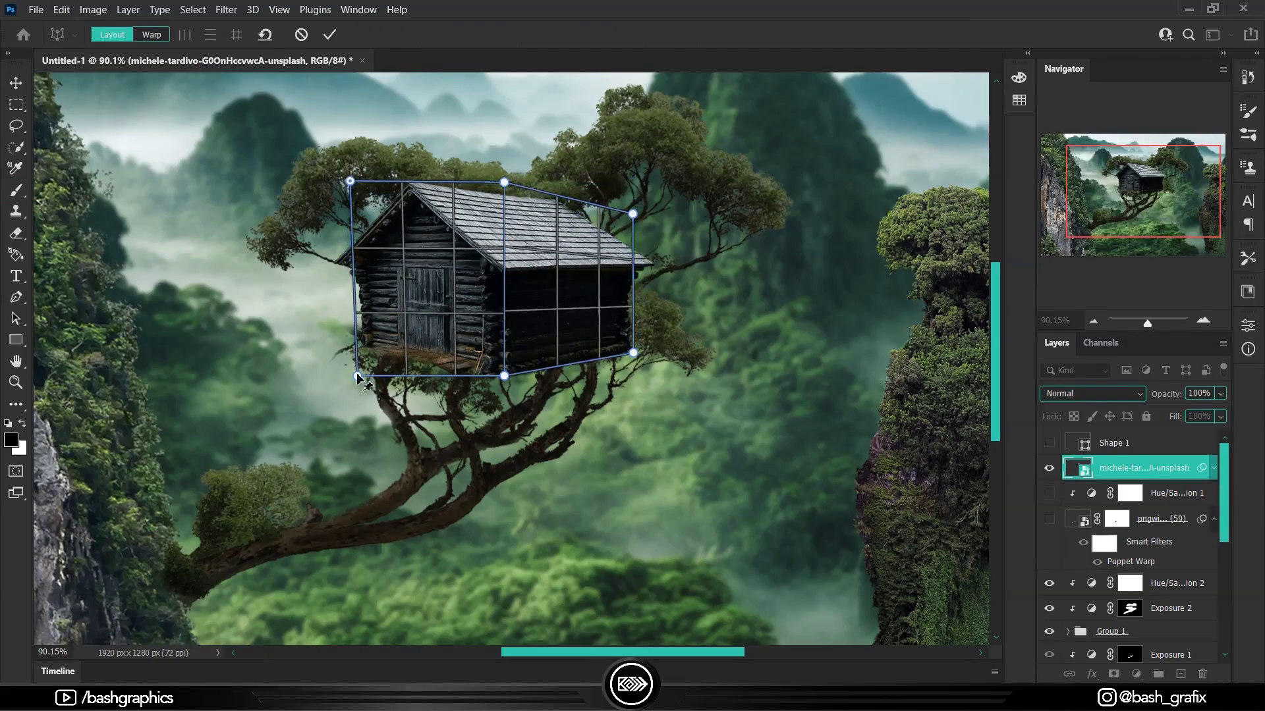
{"action": "left_click_drag", "start_coordinate": [341, 356], "coordinate": [341, 352]}
{"action": "left_click_drag", "start_coordinate": [346, 180], "coordinate": [336, 187]}
{"action": "left_click_drag", "start_coordinate": [503, 376], "coordinate": [496, 377]}
{"action": "left_click_drag", "start_coordinate": [503, 181], "coordinate": [498, 183]}
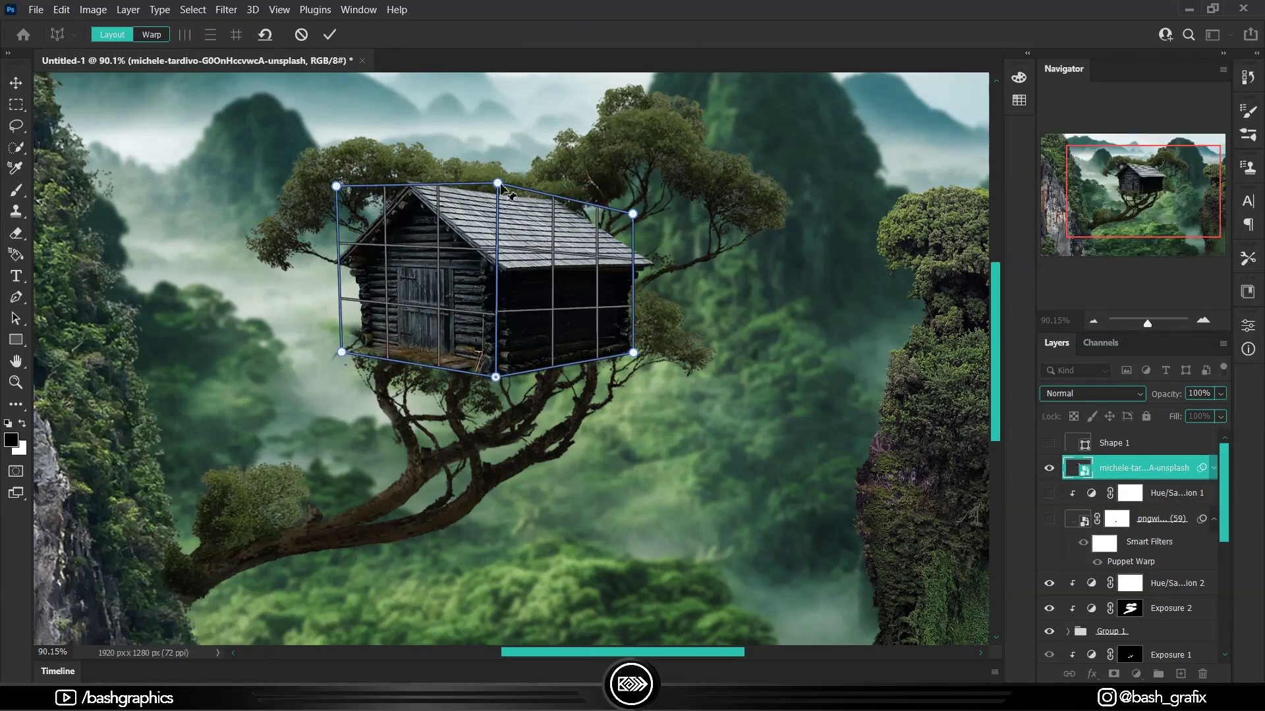
Drag the cabin's corner pins to angle its walls, then apply the warp
{"action": "left_click_drag", "start_coordinate": [342, 352], "coordinate": [333, 365]}
{"action": "left_click_drag", "start_coordinate": [496, 176], "coordinate": [506, 178]}
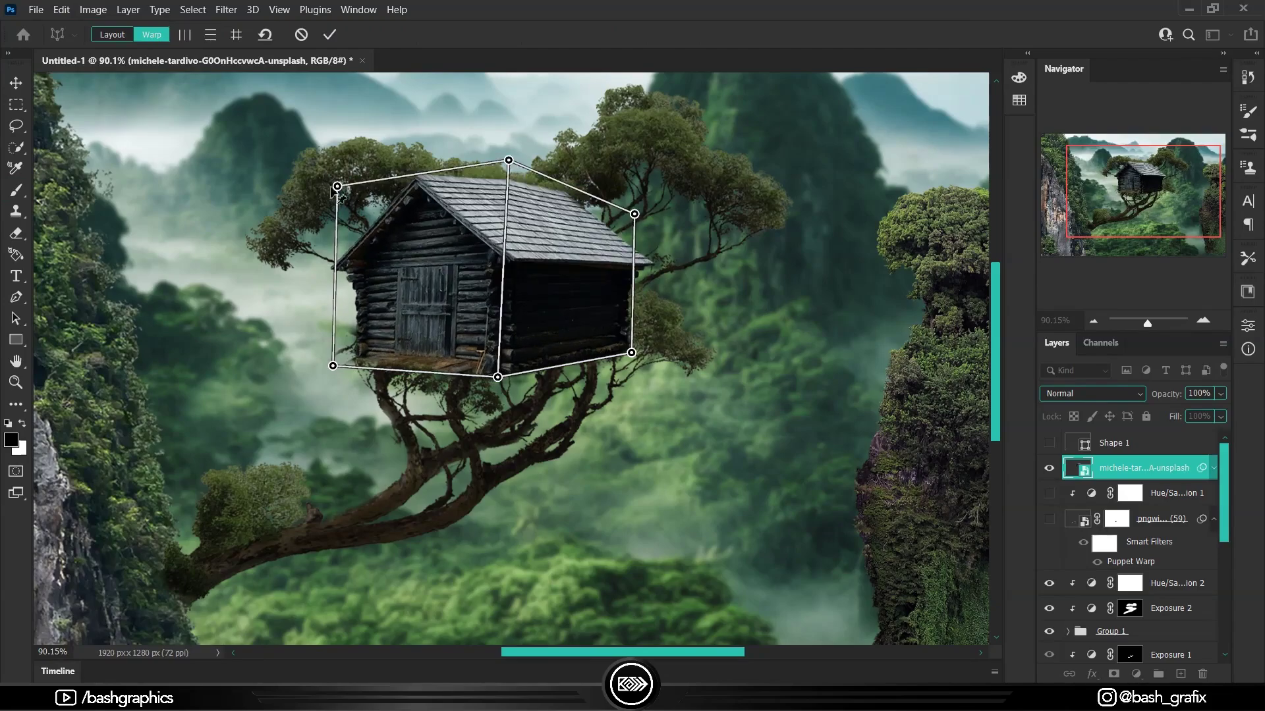
{"action": "left_click_drag", "start_coordinate": [495, 378], "coordinate": [498, 378]}
{"action": "left_click_drag", "start_coordinate": [633, 214], "coordinate": [634, 214]}
{"action": "left_click_drag", "start_coordinate": [509, 191], "coordinate": [508, 190]}
{"action": "left_click_drag", "start_coordinate": [333, 365], "coordinate": [326, 377]}
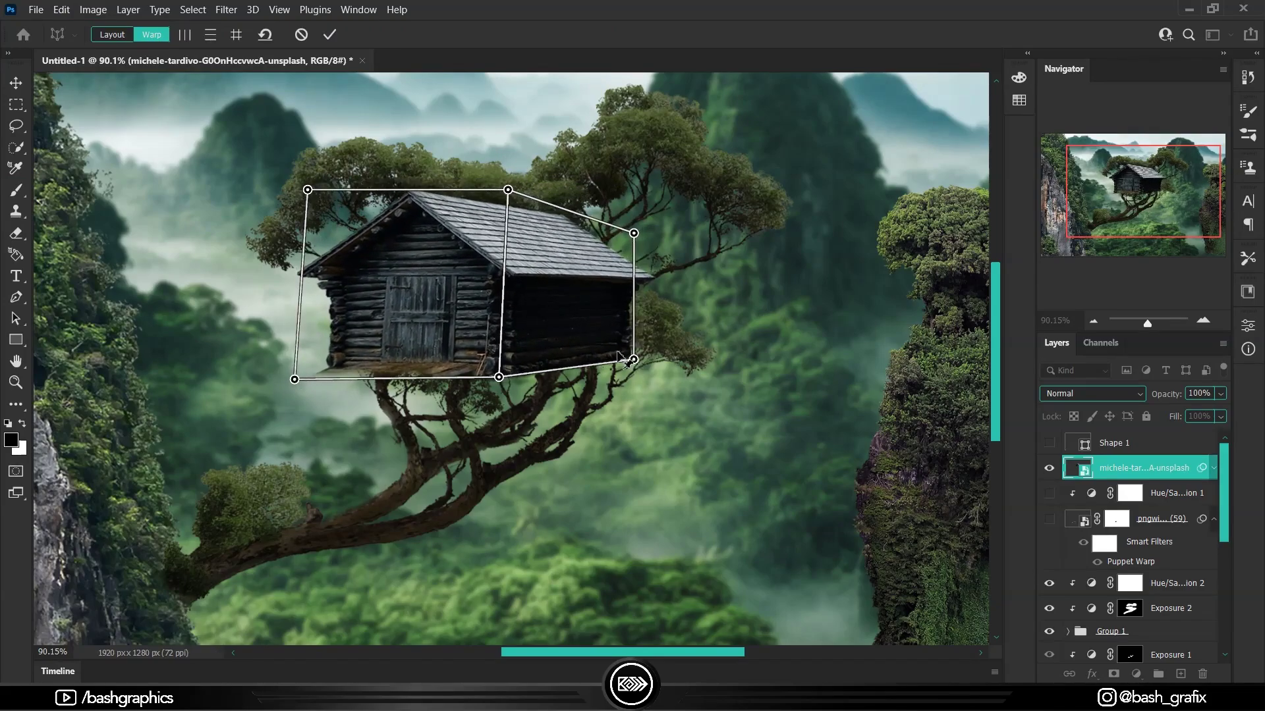
{"action": "key", "text": "Return"}
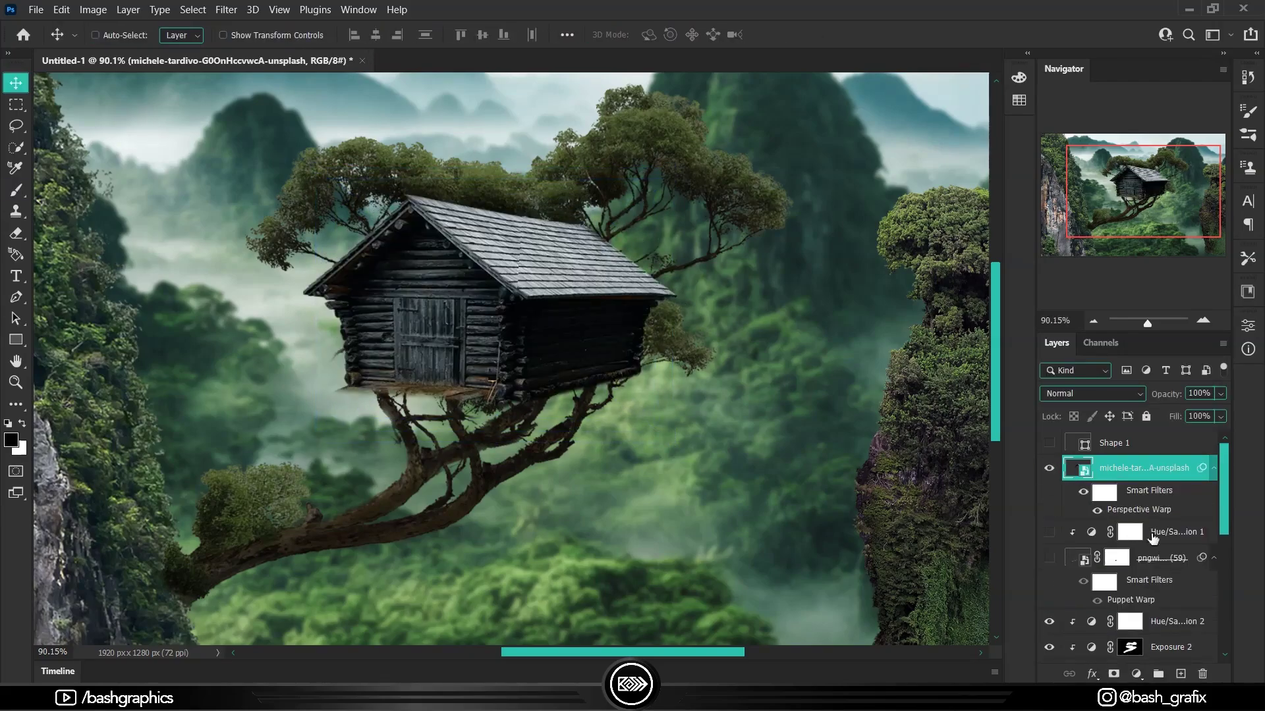
Mask the cabin layer, hiding roof over the branch and painting out the green smudge
{"action": "left_click", "coordinate": [1113, 674]}
{"action": "key", "text": "b"}
{"action": "scroll", "coordinate": [541, 271], "scroll_direction": "up", "scroll_amount": 5}
{"action": "left_click_drag", "start_coordinate": [547, 355], "coordinate": [541, 271]}
{"action": "scroll", "coordinate": [542, 272], "scroll_direction": "up", "scroll_amount": 5}
{"action": "key", "text": "bracketleft"}
{"action": "key", "text": "bracketleft"}
{"action": "key", "text": "bracketleft"}
{"action": "key", "text": "x"}
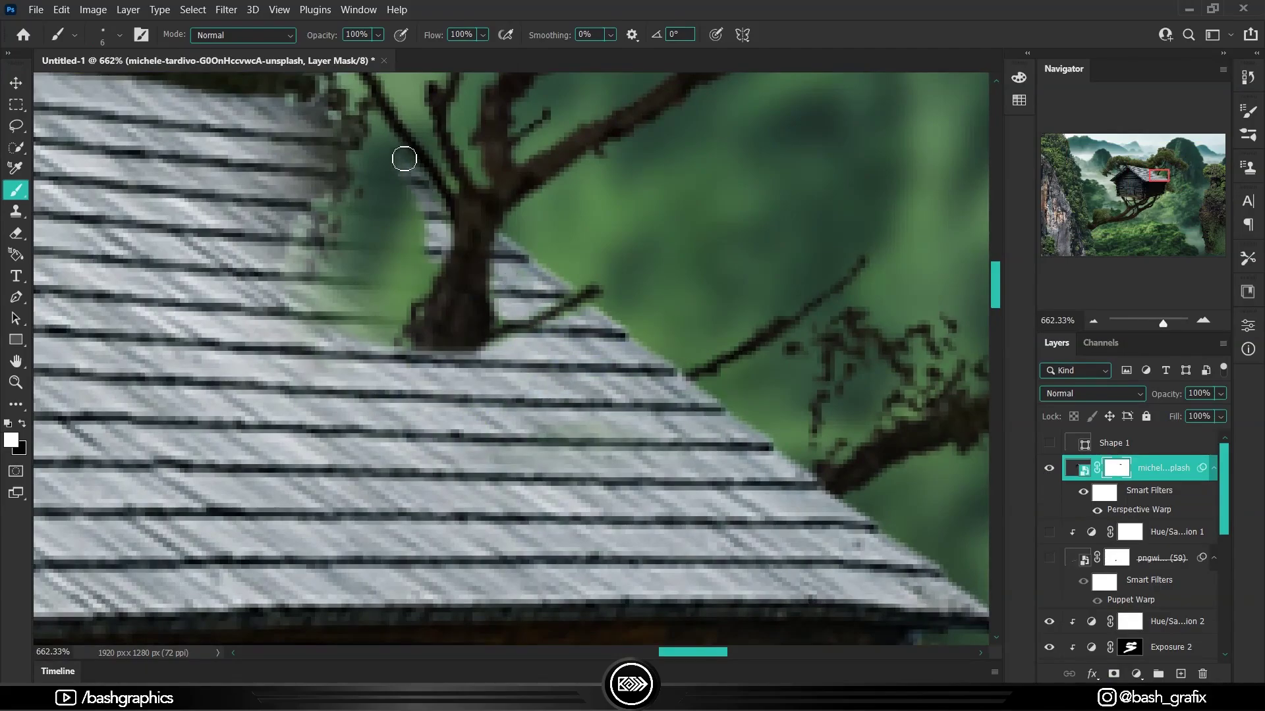
{"action": "left_click_drag", "start_coordinate": [404, 159], "coordinate": [350, 249]}
{"action": "scroll", "coordinate": [350, 249], "scroll_direction": "up", "scroll_amount": 2}
{"action": "left_click_drag", "start_coordinate": [335, 349], "coordinate": [309, 392]}
{"action": "scroll", "coordinate": [474, 359], "scroll_direction": "down", "scroll_amount": 1}
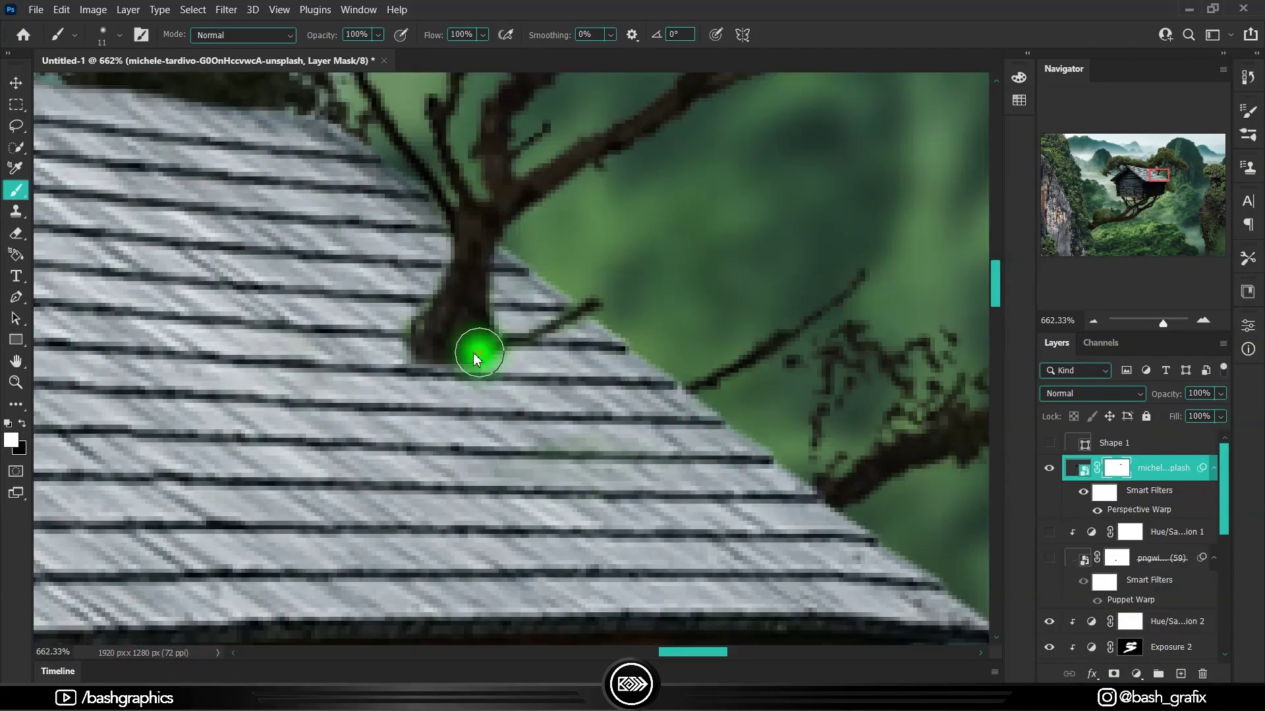
Toggle the house layer to compare, and set the brush back to black for hiding
{"action": "key", "text": "ctrl+0"}
{"action": "key", "text": "ctrl+plus"}
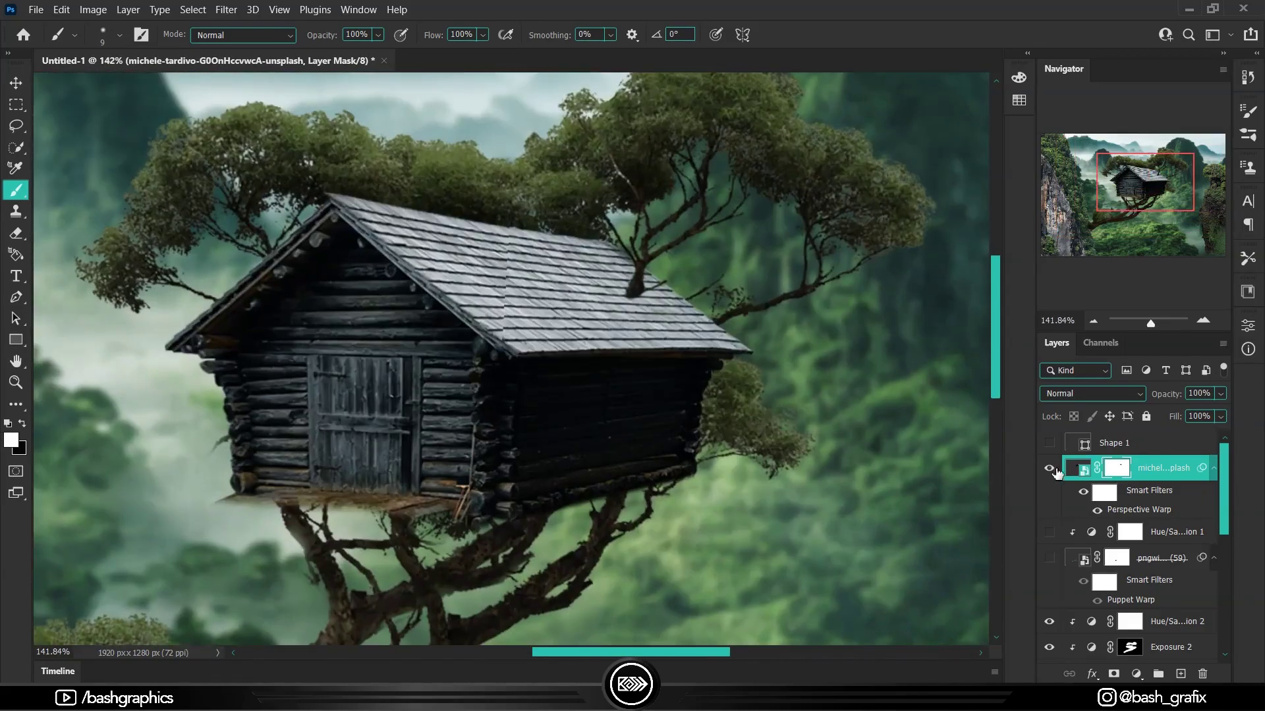
{"action": "left_click", "coordinate": [1049, 468]}
{"action": "scroll", "coordinate": [262, 289], "scroll_direction": "up", "scroll_amount": 3}
{"action": "key", "text": "x"}
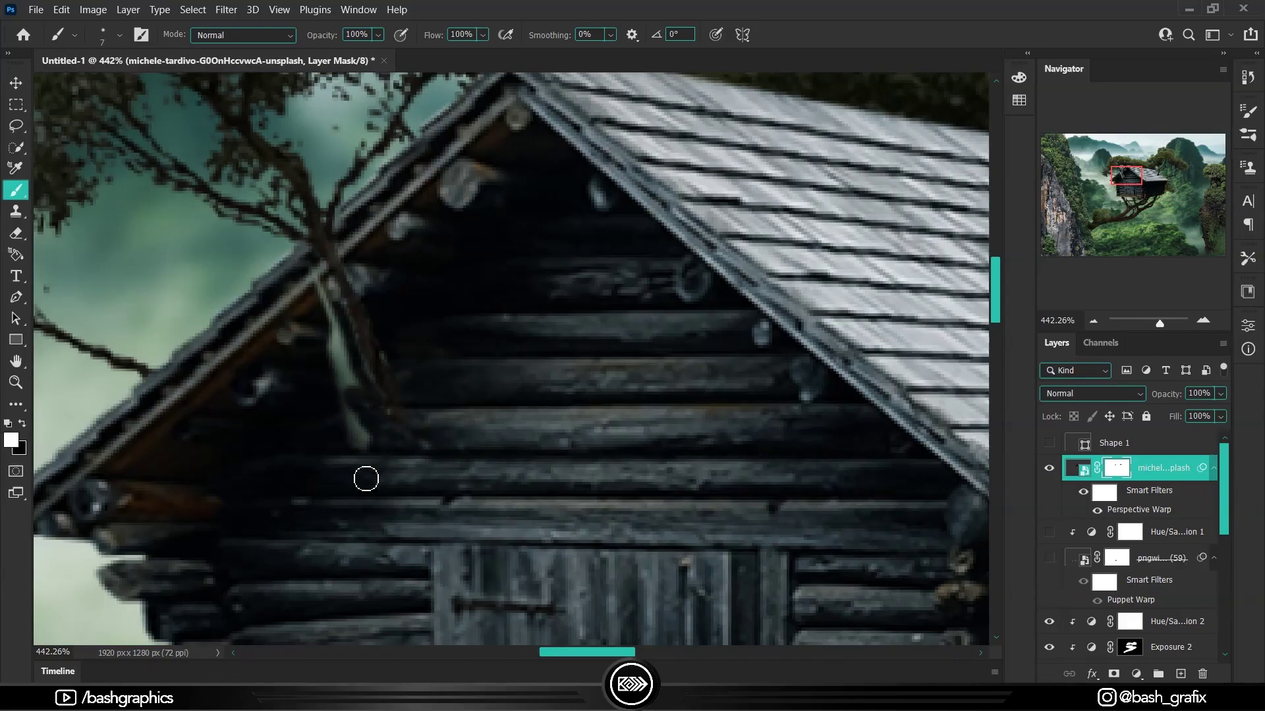
{"action": "scroll", "coordinate": [338, 354], "scroll_direction": "down", "scroll_amount": 10}
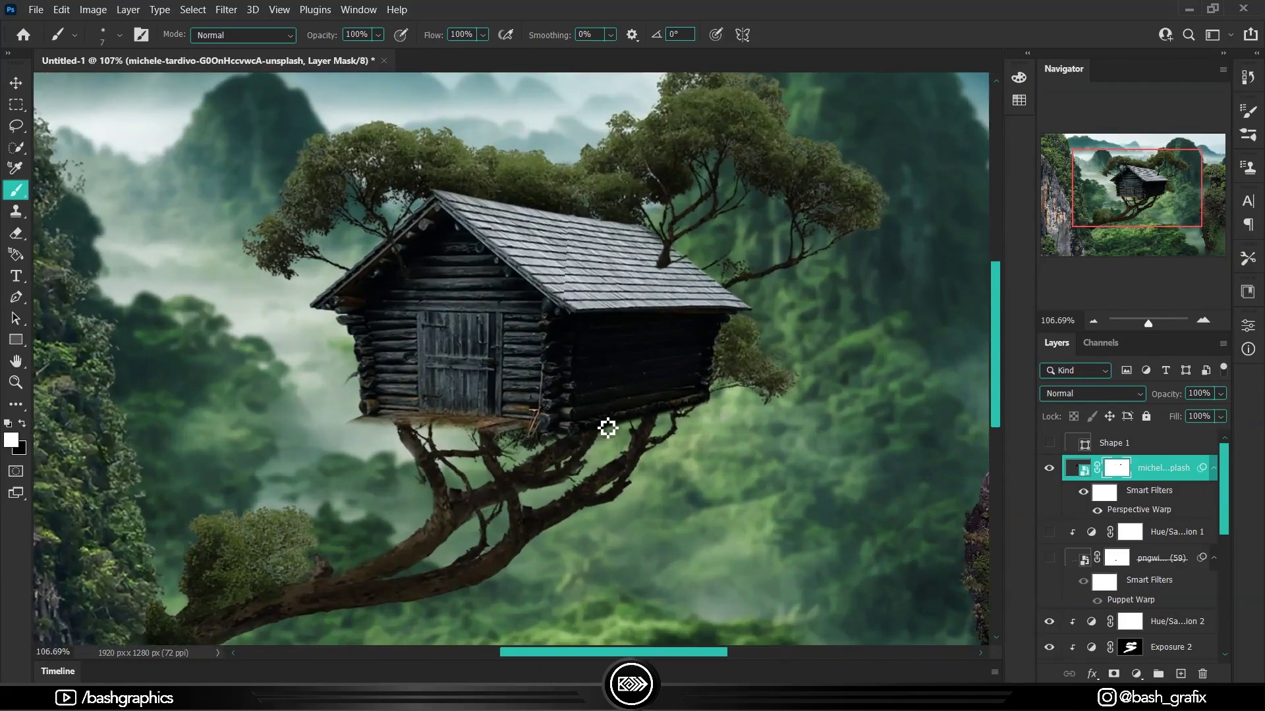
{"action": "left_click", "coordinate": [1050, 468]}
{"action": "scroll", "coordinate": [500, 264], "scroll_direction": "up", "scroll_amount": 10}
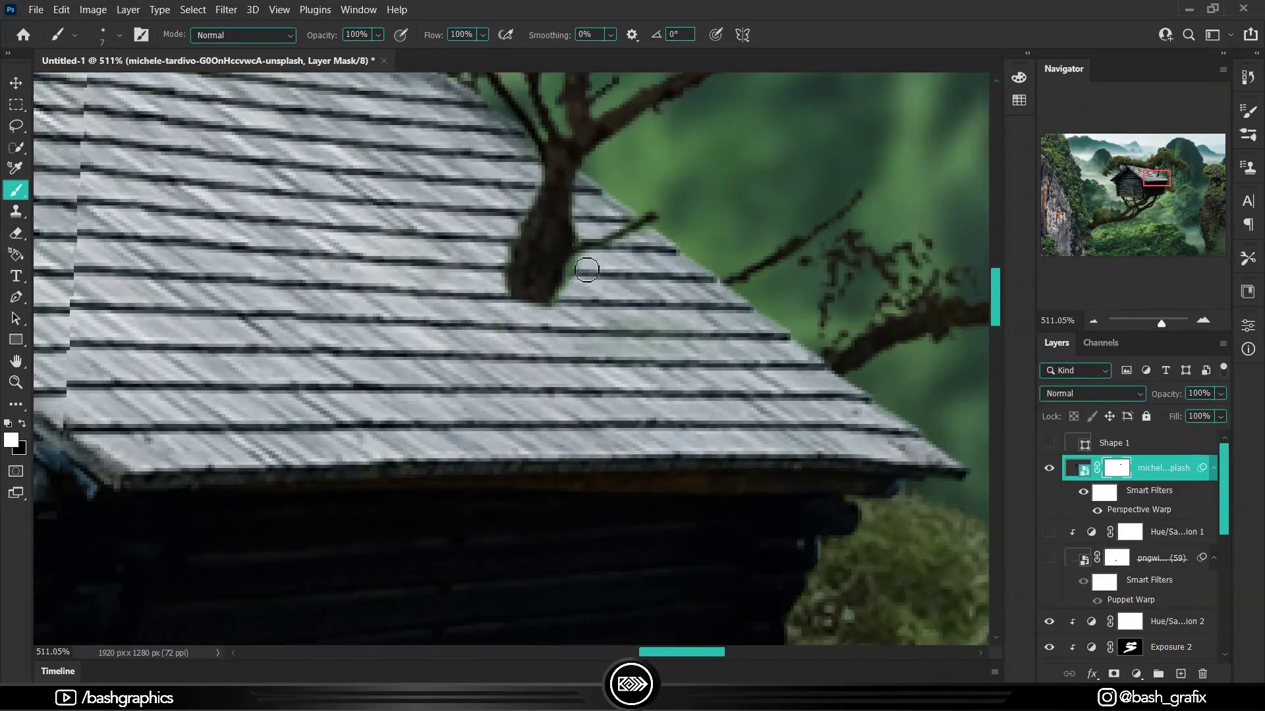
{"action": "scroll", "coordinate": [587, 270], "scroll_direction": "down", "scroll_amount": 10}
Nudge the cliff layer slightly right and begin transforming it
{"action": "left_click", "coordinate": [1153, 536]}
{"action": "key", "text": "v"}
{"action": "left_click_drag", "start_coordinate": [890, 509], "coordinate": [894, 509]}
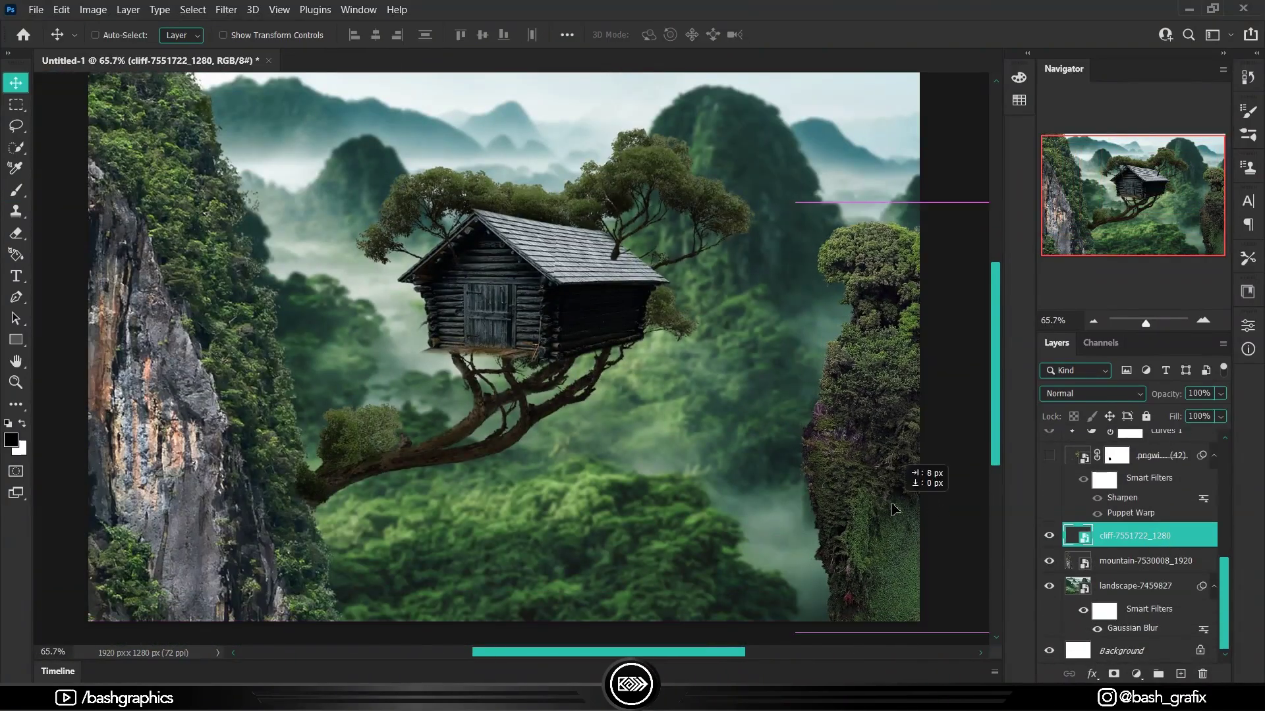
{"action": "key", "text": "ctrl+t"}
{"action": "scroll", "coordinate": [896, 514], "scroll_direction": "down", "scroll_amount": 3}
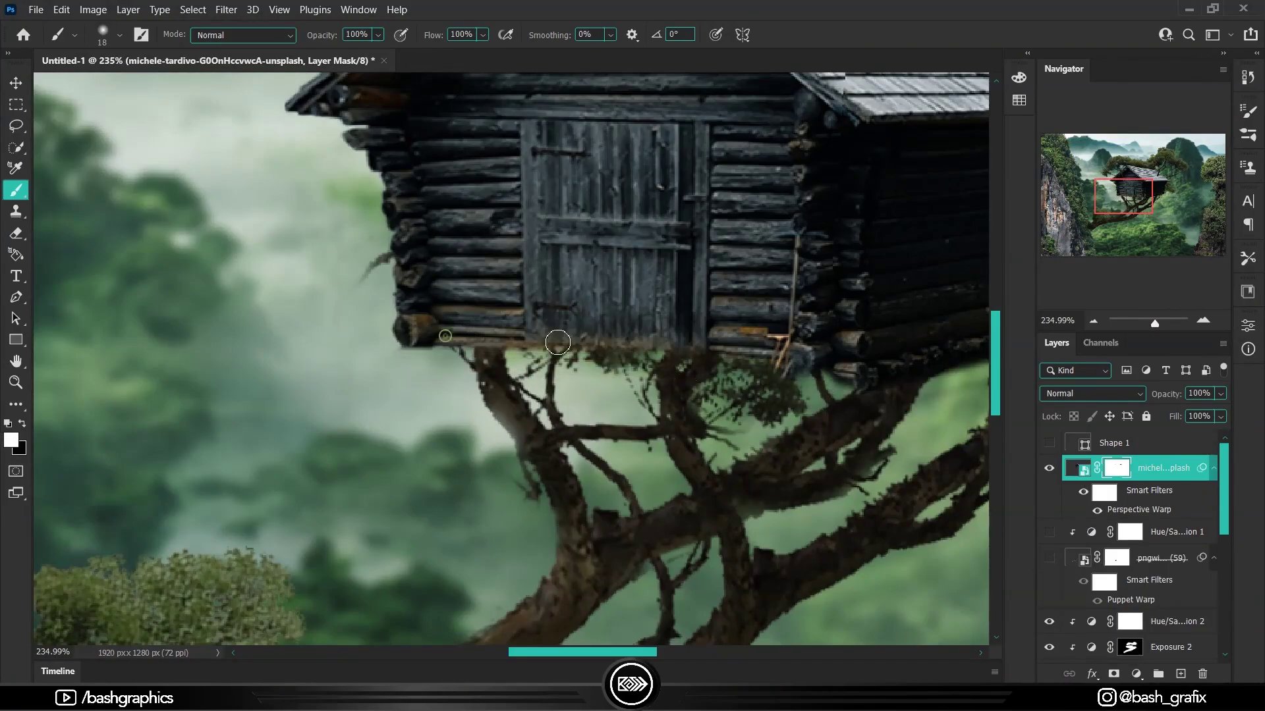
{"action": "scroll", "coordinate": [488, 336], "scroll_direction": "down", "scroll_amount": 5}
{"action": "scroll", "coordinate": [1179, 580], "scroll_direction": "down", "scroll_amount": 3}
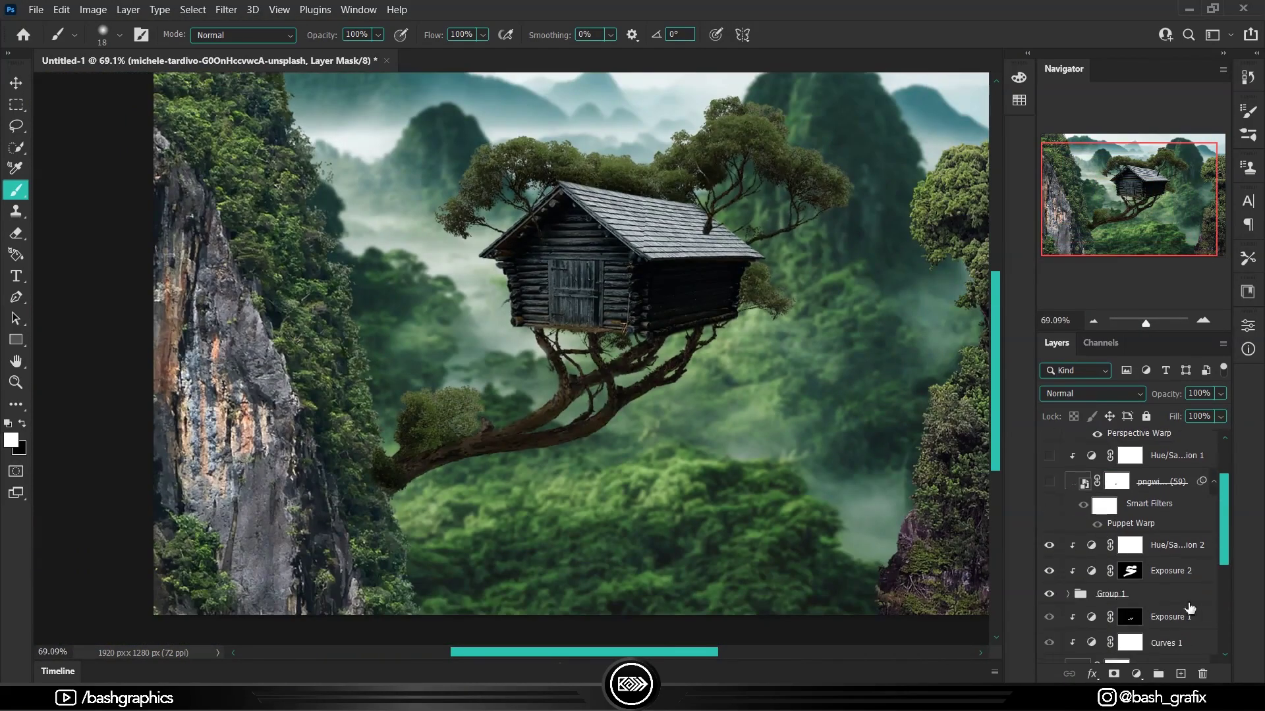
Add a Curves adjustment bowed upward to brighten the cabin
{"action": "double_click", "coordinate": [1092, 536]}
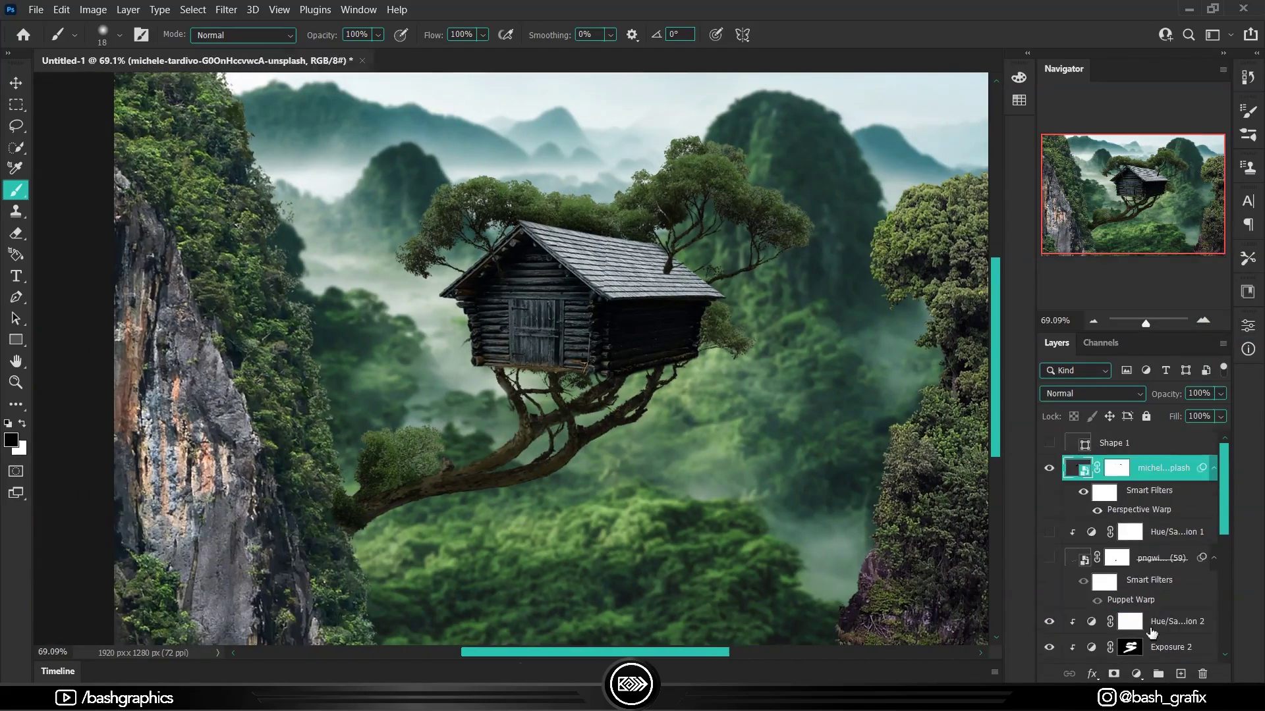
{"action": "left_click", "coordinate": [1135, 673]}
{"action": "left_click", "coordinate": [1159, 469]}
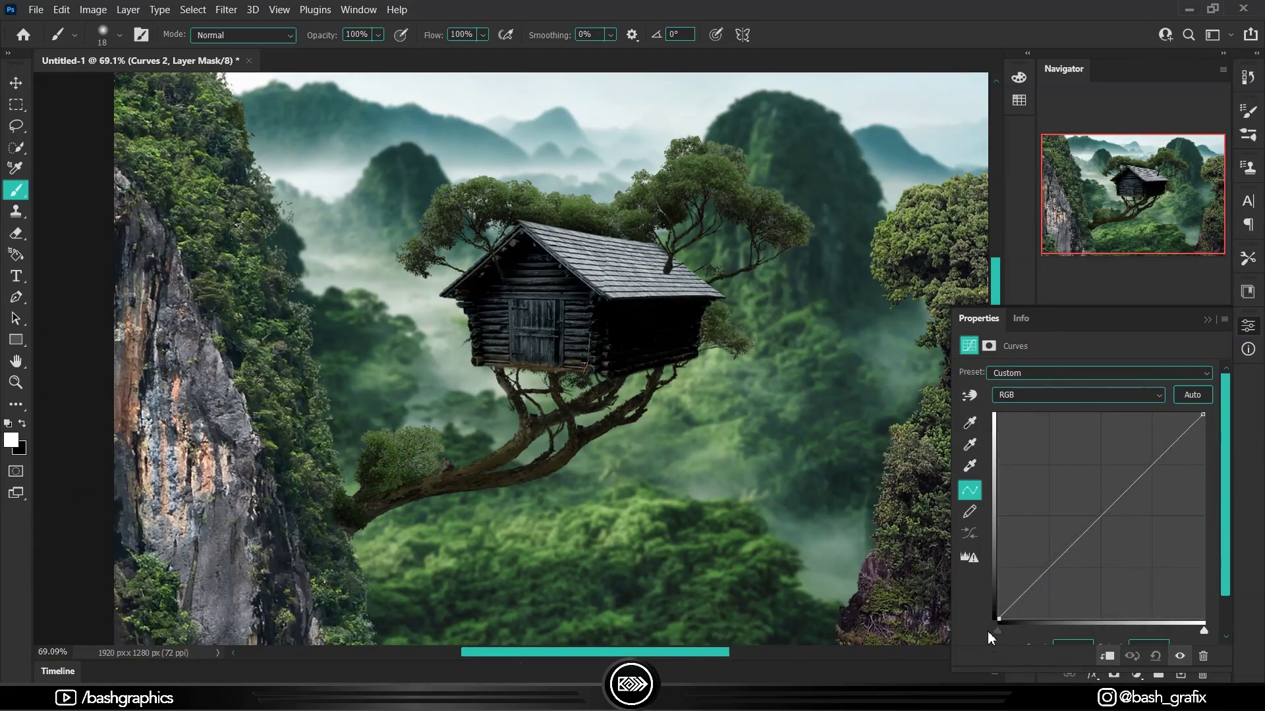
{"action": "left_click_drag", "start_coordinate": [1202, 415], "coordinate": [1186, 446]}
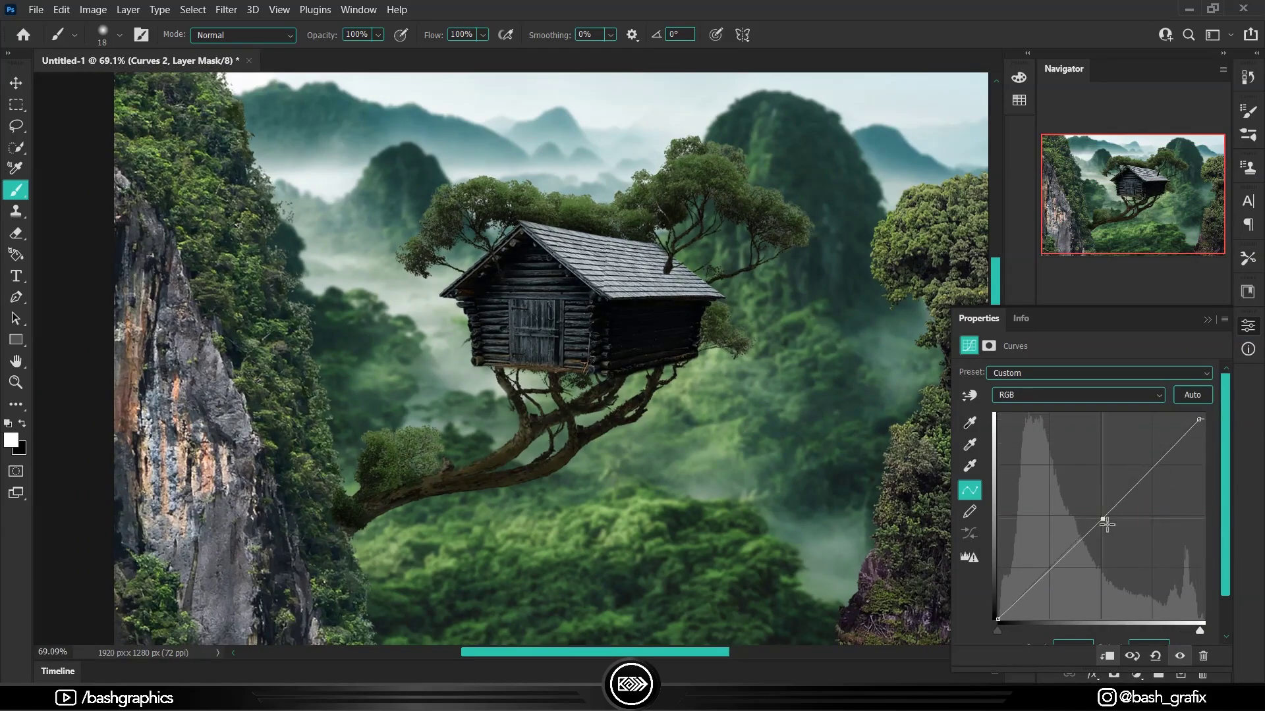
{"action": "left_click_drag", "start_coordinate": [1104, 524], "coordinate": [1101, 506]}
Add an Exposure adjustment clipped to the cabin, raise it and invert its mask
{"action": "left_click", "coordinate": [1208, 320]}
{"action": "left_click", "coordinate": [1136, 673]}
{"action": "left_click", "coordinate": [1160, 481]}
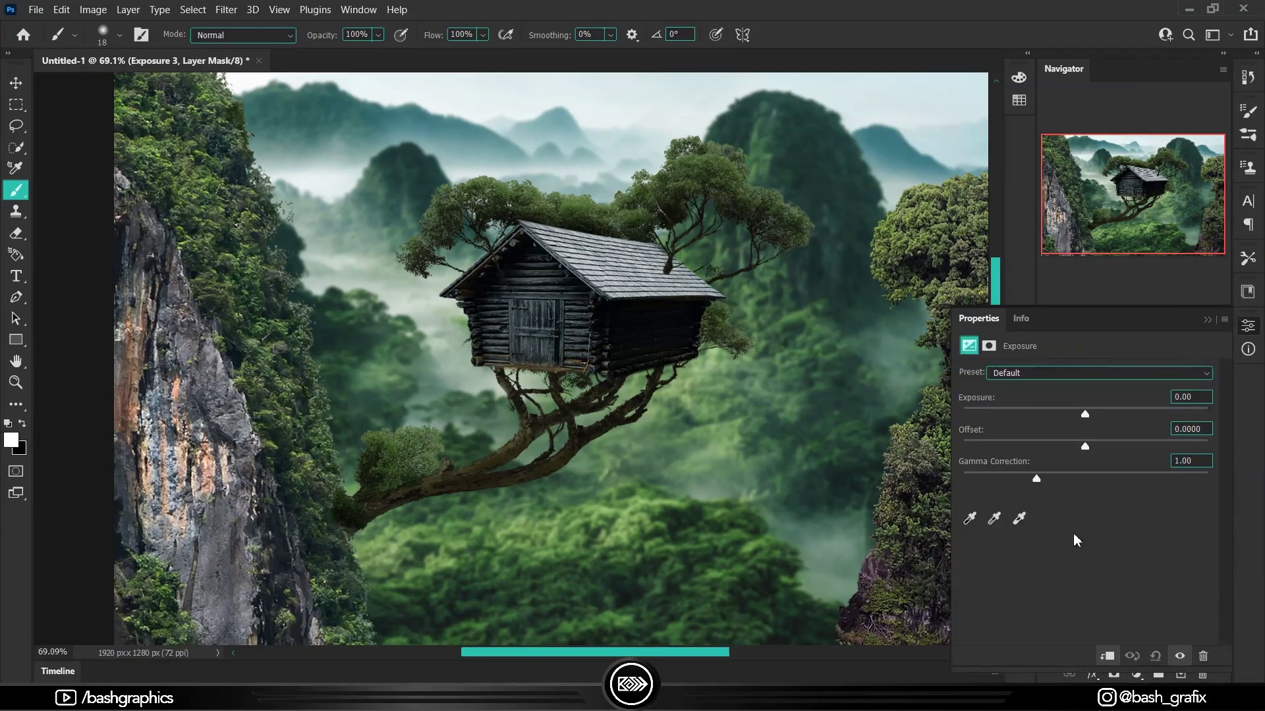
{"action": "left_click_drag", "start_coordinate": [1088, 417], "coordinate": [1109, 418]}
{"action": "left_click", "coordinate": [1207, 319]}
{"action": "key", "text": "ctrl+i"}
{"action": "scroll", "coordinate": [753, 433], "scroll_direction": "up", "scroll_amount": 5}
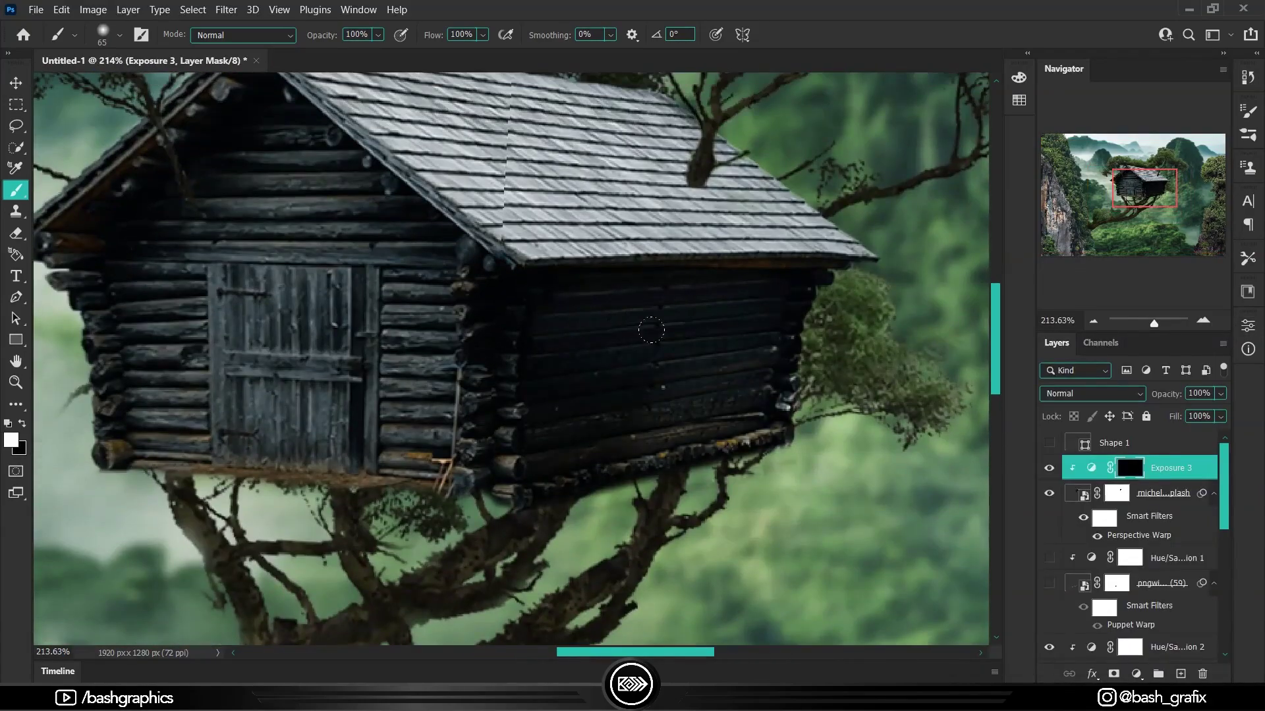
{"action": "left_click_drag", "start_coordinate": [224, 114], "coordinate": [316, 193]}
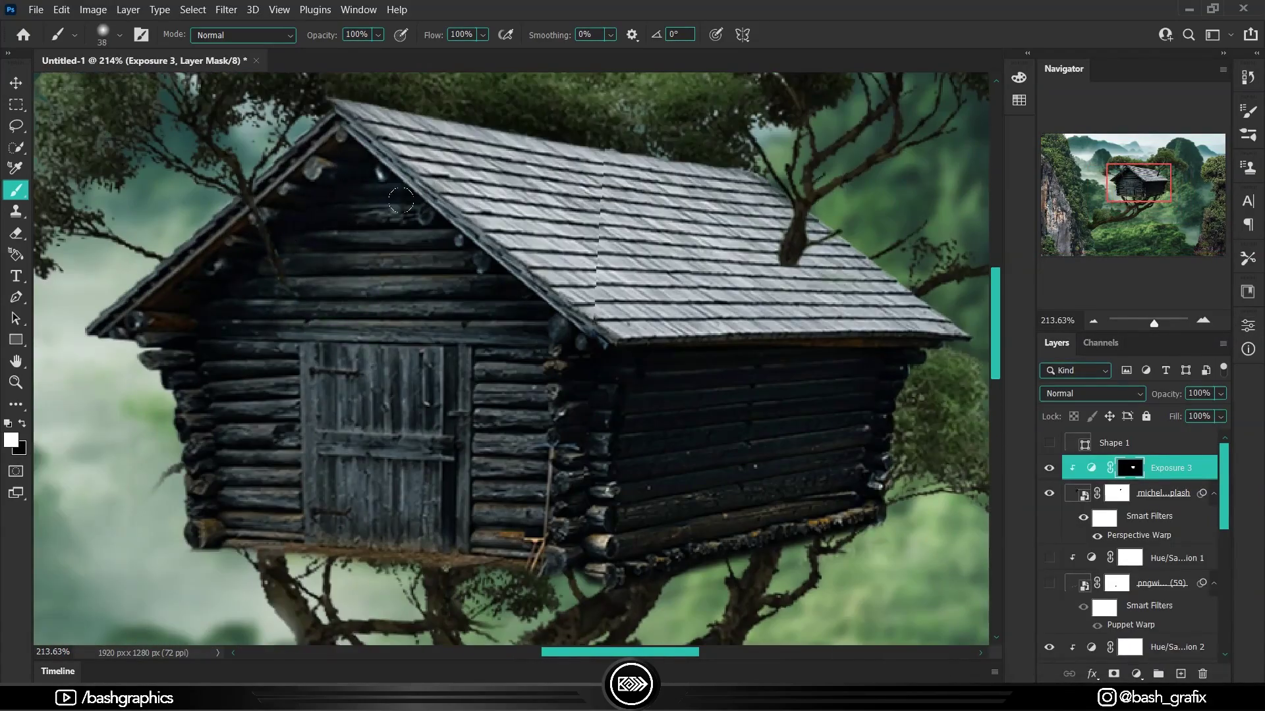
{"action": "scroll", "coordinate": [200, 421], "scroll_direction": "down", "scroll_amount": 5}
Add a clipped darkening Hue/Saturation to the cabin, invert its mask and paint it onto the roof
{"action": "left_click", "coordinate": [1159, 492]}
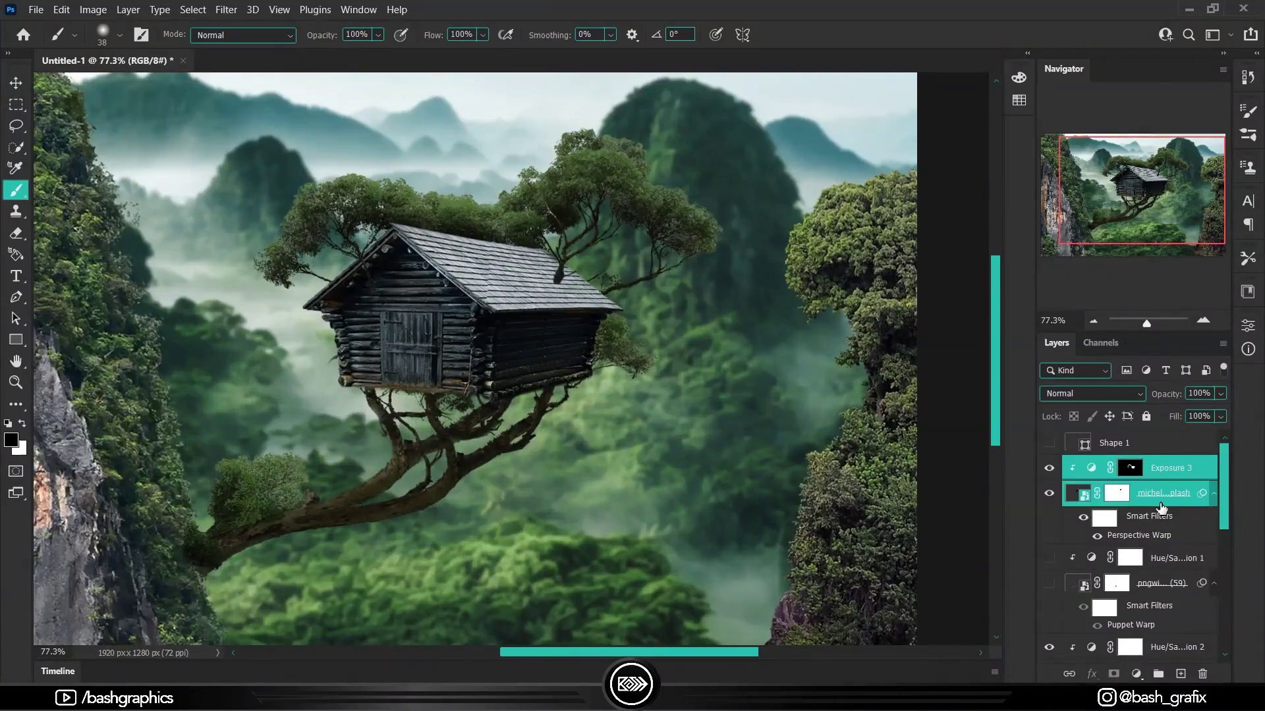
{"action": "left_click", "coordinate": [1136, 674]}
{"action": "left_click", "coordinate": [1159, 514]}
{"action": "left_click_drag", "start_coordinate": [1085, 503], "coordinate": [1041, 499]}
{"action": "key", "text": "ctrl+alt+g"}
{"action": "scroll", "coordinate": [461, 303], "scroll_direction": "up", "scroll_amount": 4}
{"action": "key", "text": "ctrl+i"}
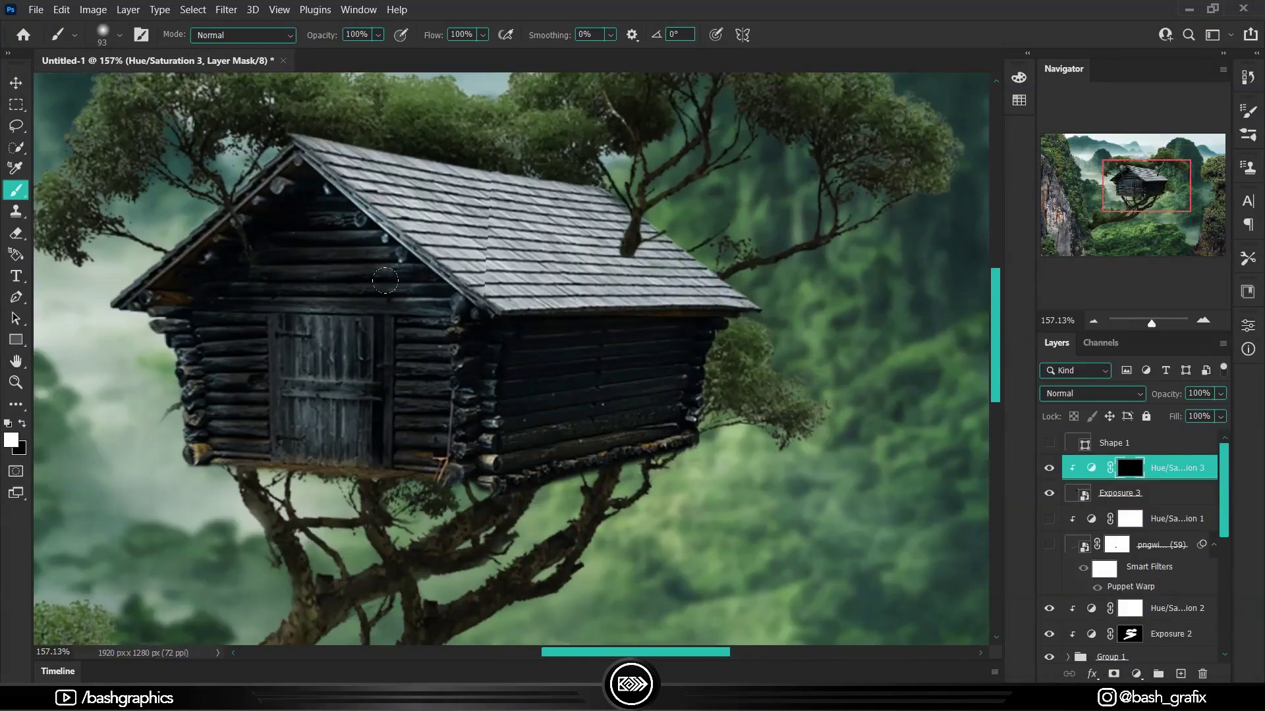
{"action": "left_click_drag", "start_coordinate": [494, 275], "coordinate": [277, 191]}
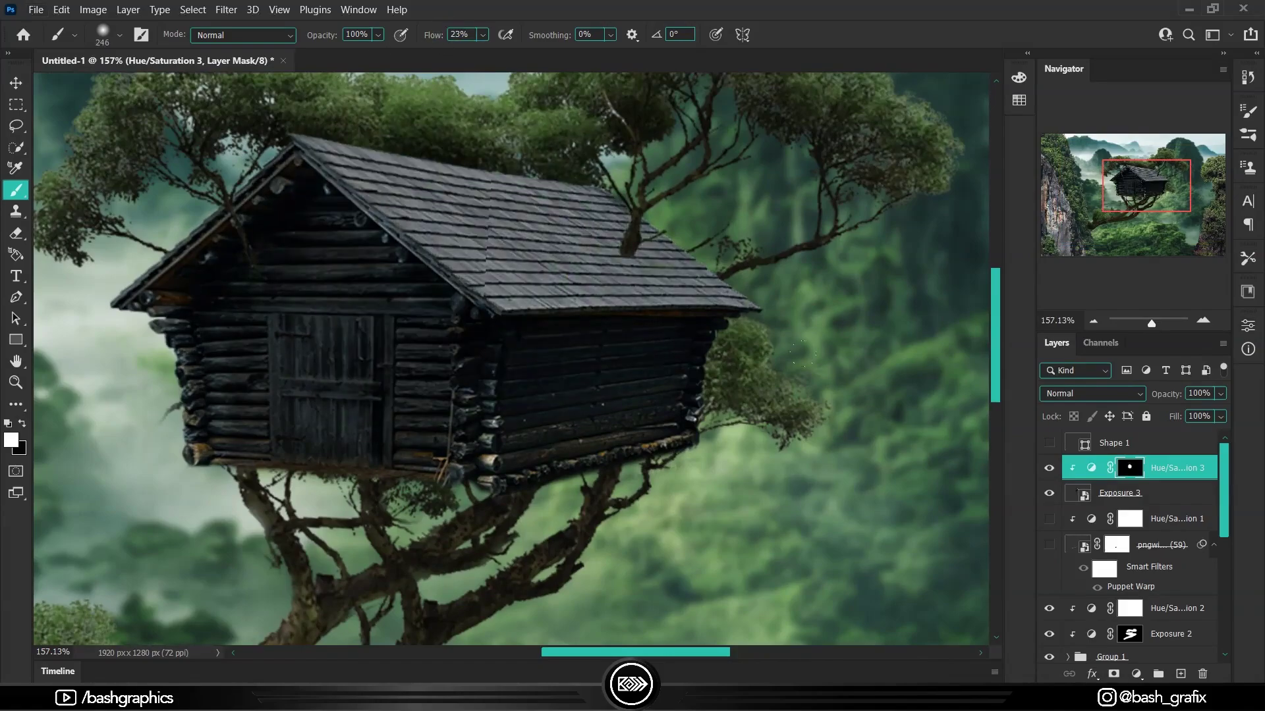
{"action": "key", "text": "ctrl+0"}
Position the rope ladder under the cabin and add a lower copy to extend it
{"action": "left_click_drag", "start_coordinate": [503, 356], "coordinate": [496, 505]}
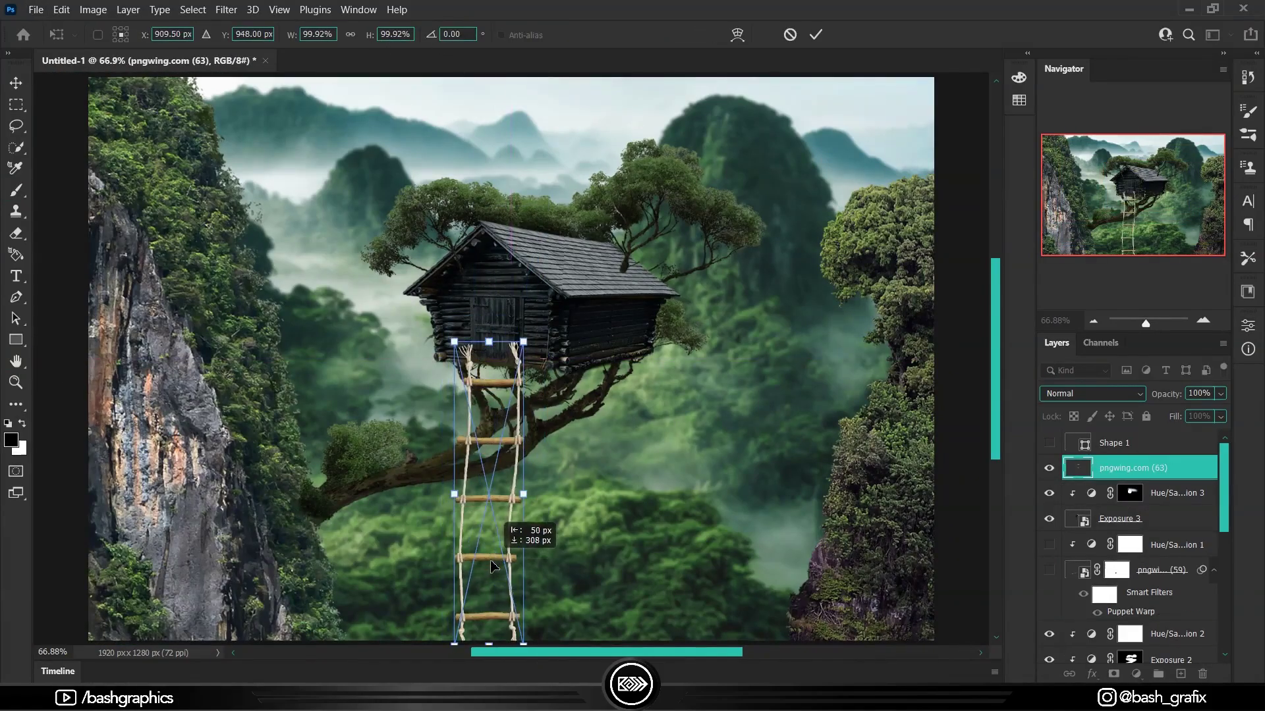
{"action": "key", "text": "Return"}
{"action": "left_click_drag", "start_coordinate": [501, 442], "coordinate": [507, 550]}
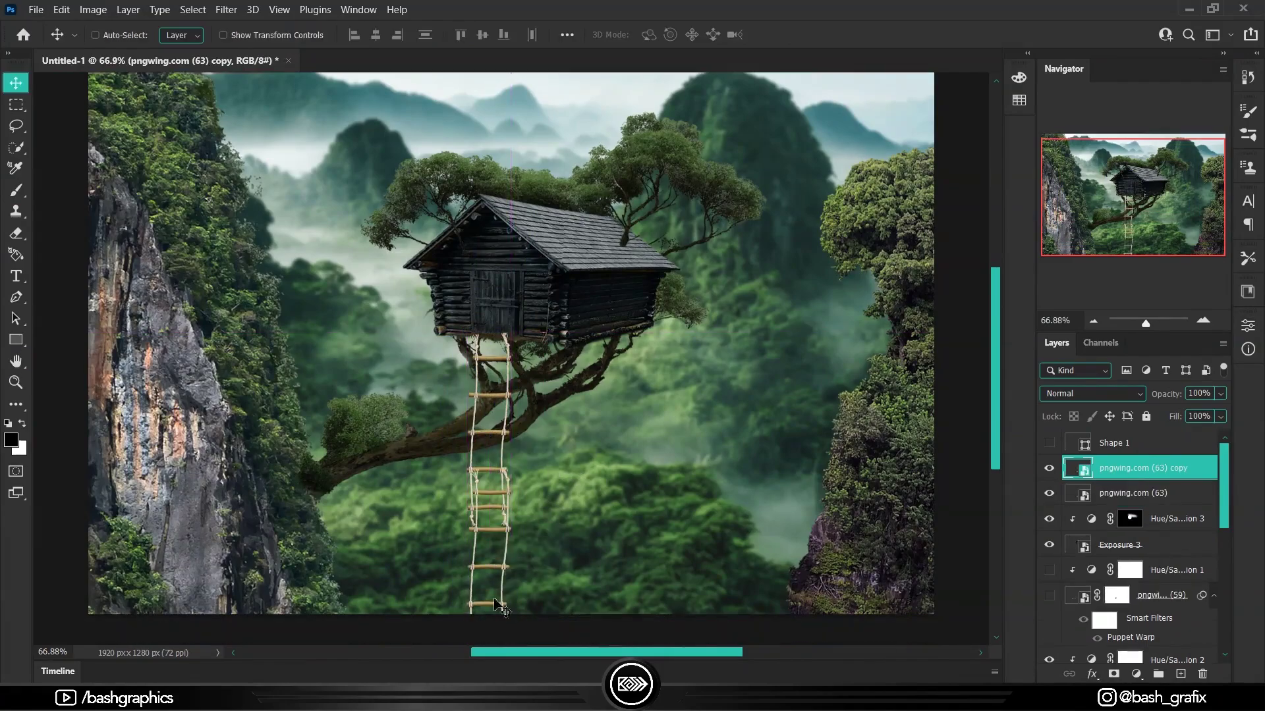
{"action": "key", "text": "ctrl+t"}
{"action": "key", "text": "Return"}
Mask the original ladder's top and merge both ladder pieces into one layer
{"action": "left_click", "coordinate": [1153, 493]}
{"action": "left_click", "coordinate": [1114, 673]}
{"action": "key", "text": "b"}
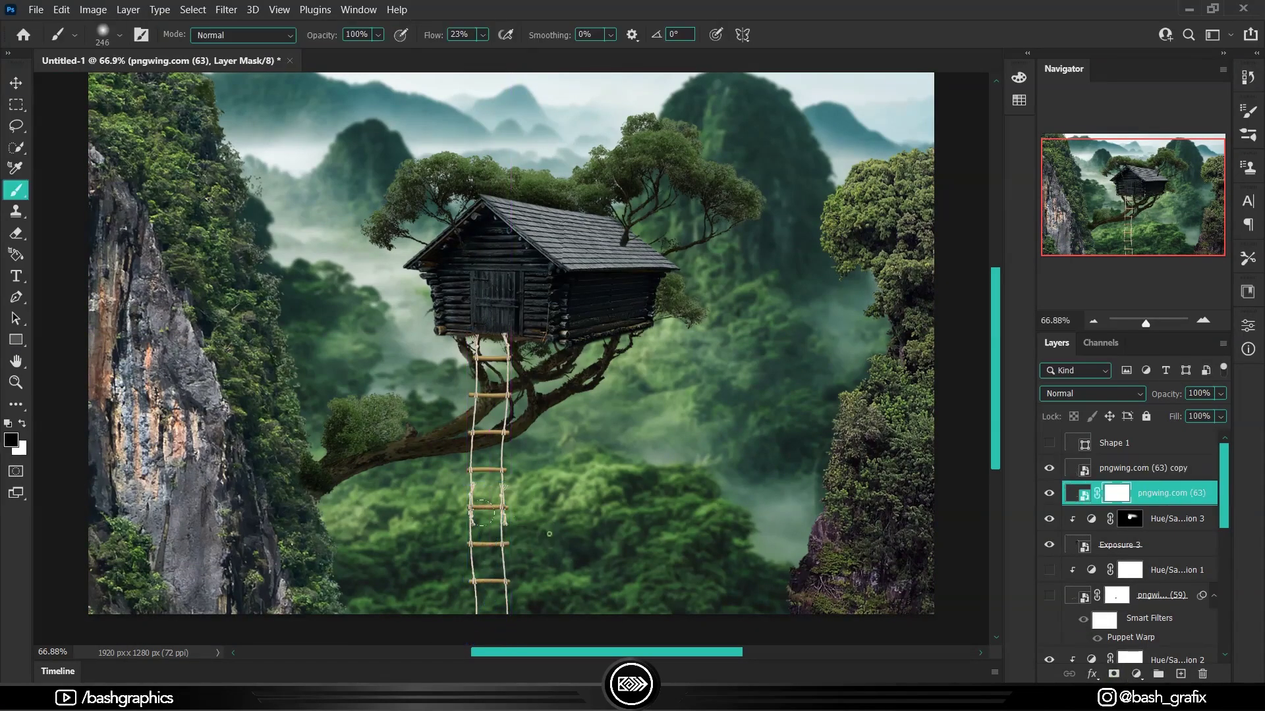
{"action": "scroll", "coordinate": [577, 373], "scroll_direction": "up", "scroll_amount": 5}
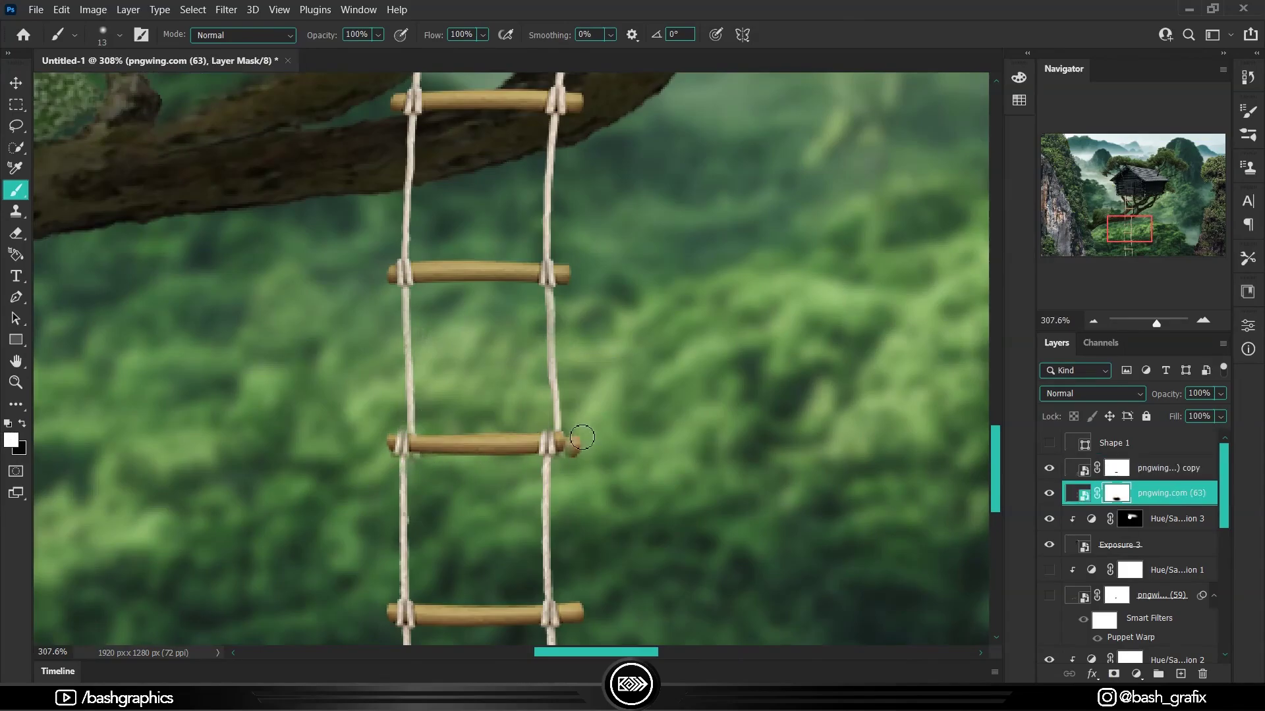
{"action": "scroll", "coordinate": [473, 476], "scroll_direction": "down", "scroll_amount": 5}
{"action": "left_click", "coordinate": [1153, 467], "text": "shift"}
{"action": "key", "text": "ctrl+e"}
Shorten the merged ladder from its bottom edge
{"action": "key", "text": "ctrl+t"}
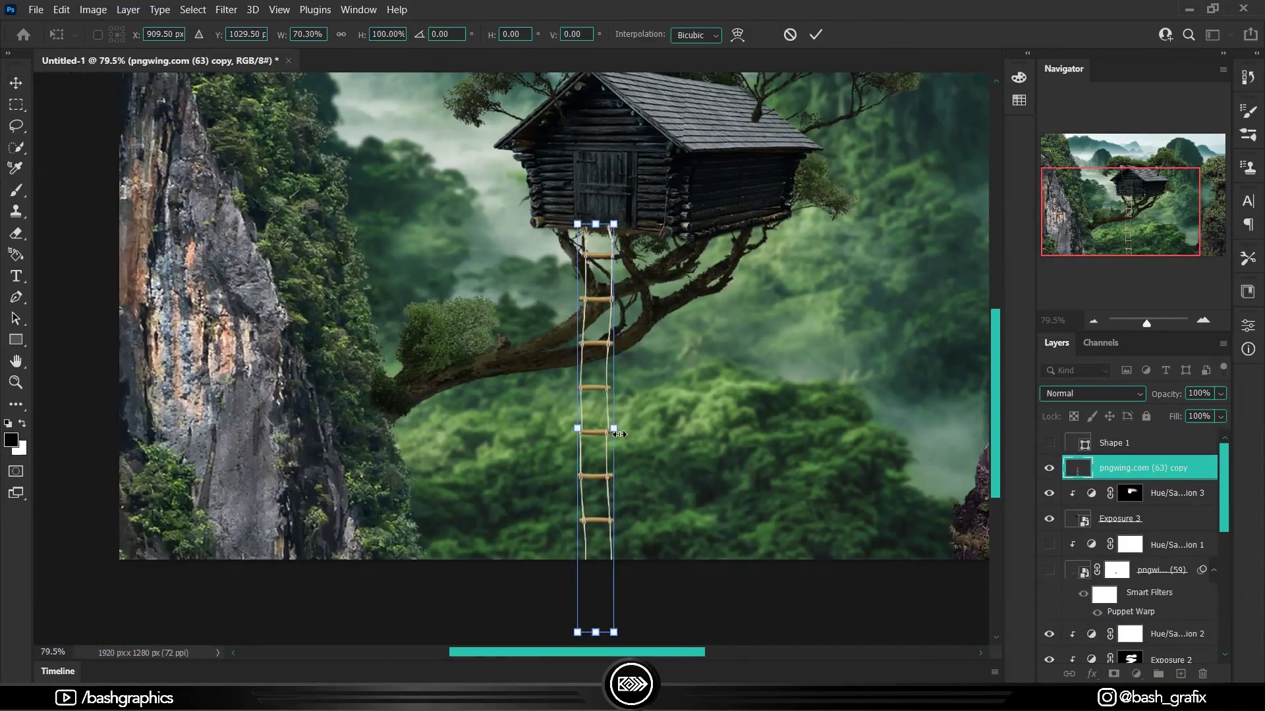
{"action": "left_click_drag", "start_coordinate": [595, 629], "coordinate": [606, 523]}
{"action": "key", "text": "Return"}
{"action": "scroll", "coordinate": [577, 401], "scroll_direction": "up", "scroll_amount": 2}
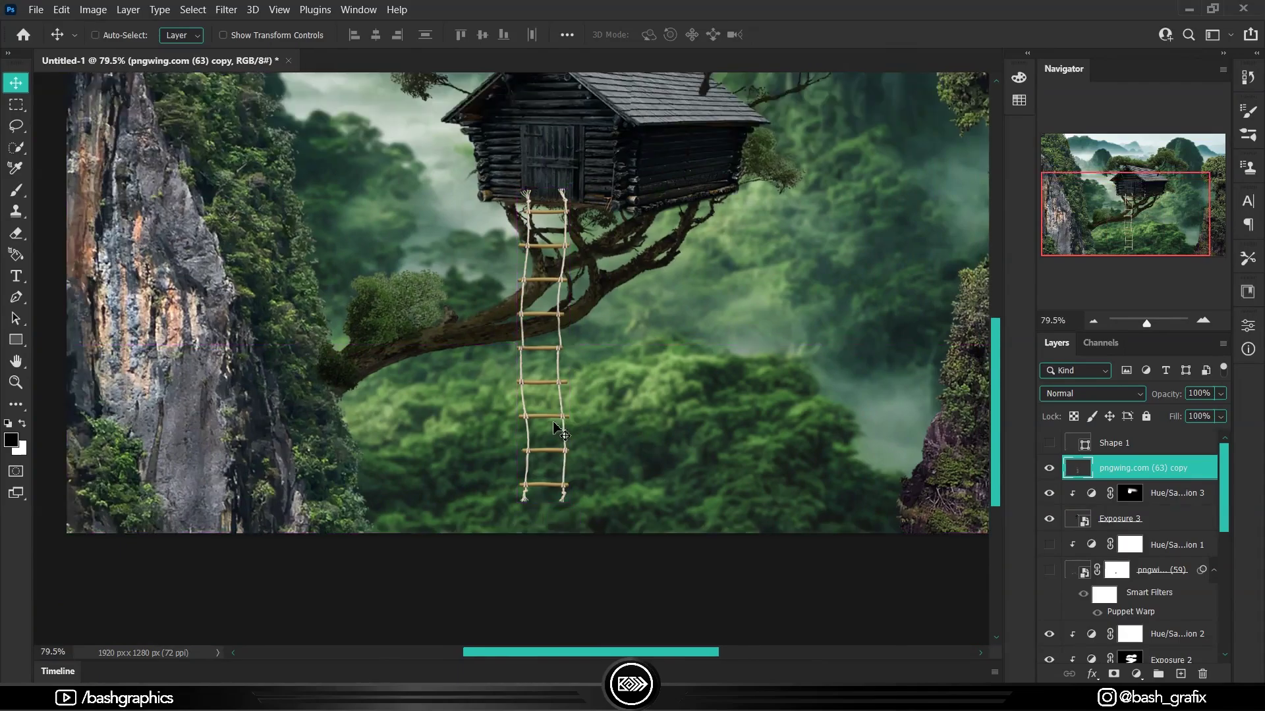
{"action": "scroll", "coordinate": [577, 401], "scroll_direction": "up", "scroll_amount": 1}
{"action": "scroll", "coordinate": [424, 283], "scroll_direction": "up", "scroll_amount": 1}
Warp the ladder so it bends to hang naturally past the branch
{"action": "left_click", "coordinate": [61, 9]}
{"action": "left_click", "coordinate": [303, 461]}
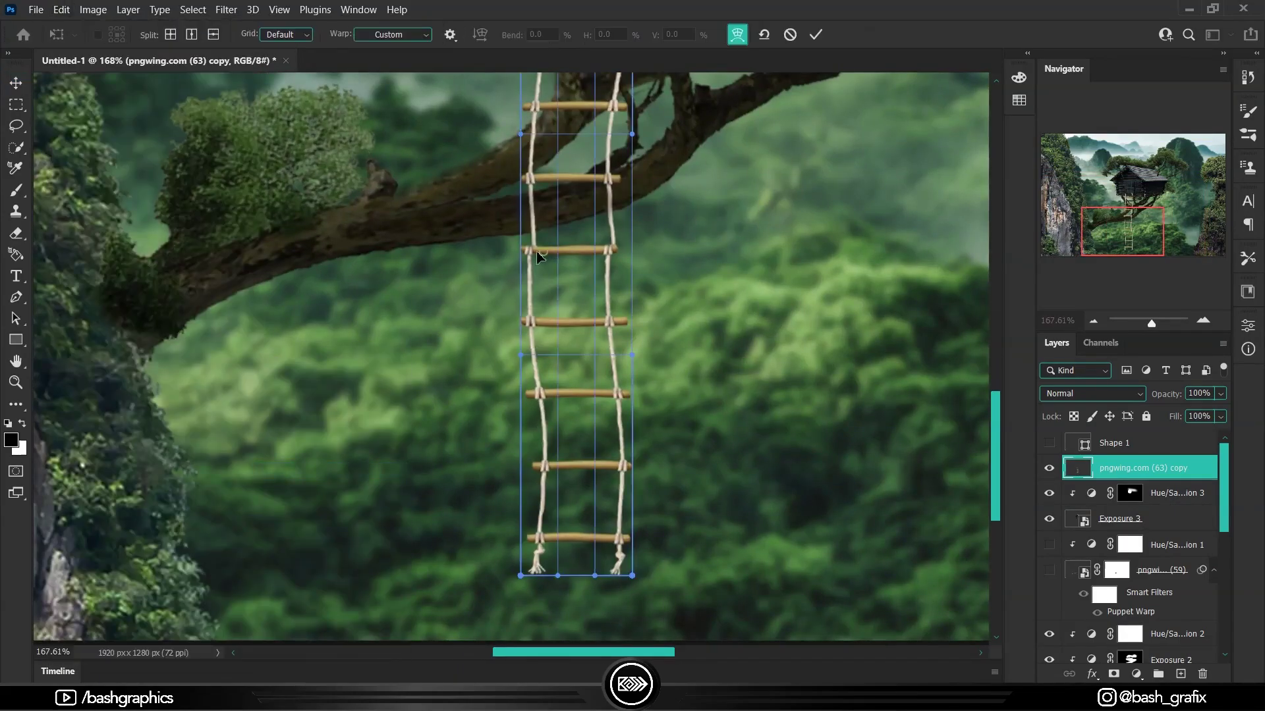
{"action": "left_click_drag", "start_coordinate": [545, 502], "coordinate": [633, 577]}
{"action": "scroll", "coordinate": [592, 395], "scroll_direction": "up", "scroll_amount": 5}
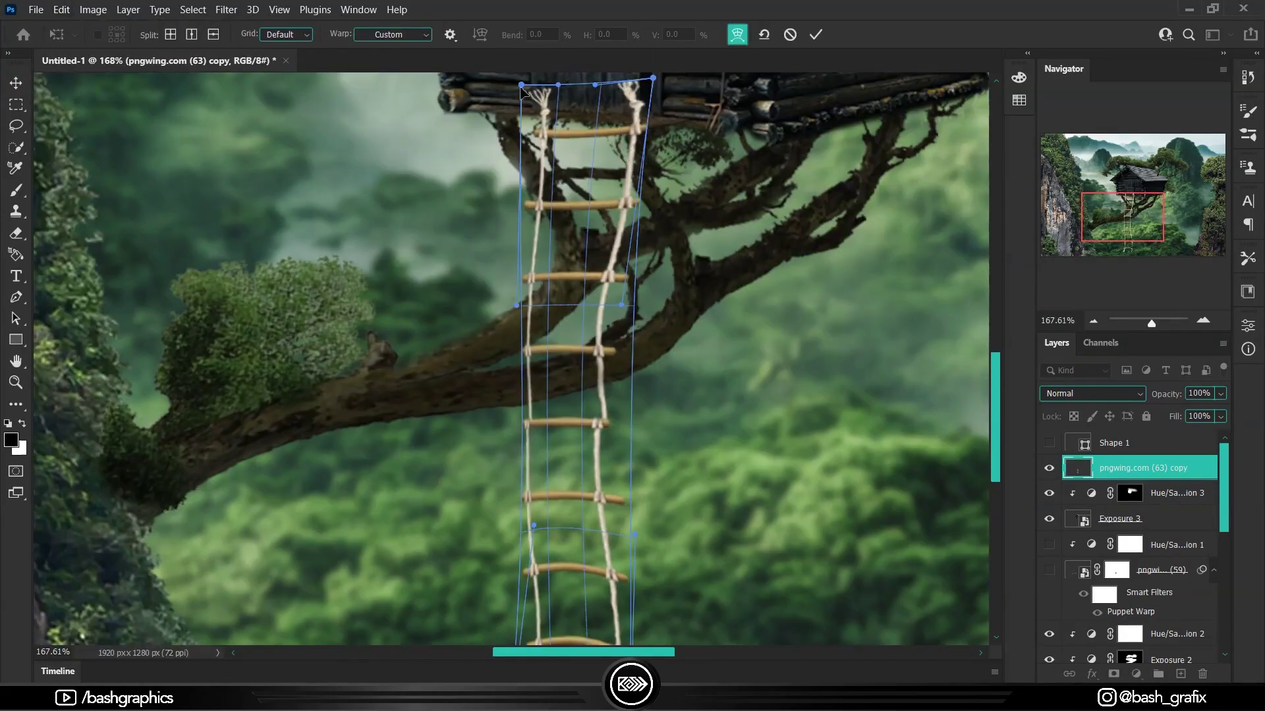
{"action": "key", "text": "Return"}
Add a layer mask to the warped ladder for painting
{"action": "key", "text": "ctrl+0"}
{"action": "left_click", "coordinate": [1113, 674]}
{"action": "key", "text": "b"}
{"action": "scroll", "coordinate": [612, 206], "scroll_direction": "up", "scroll_amount": 2}
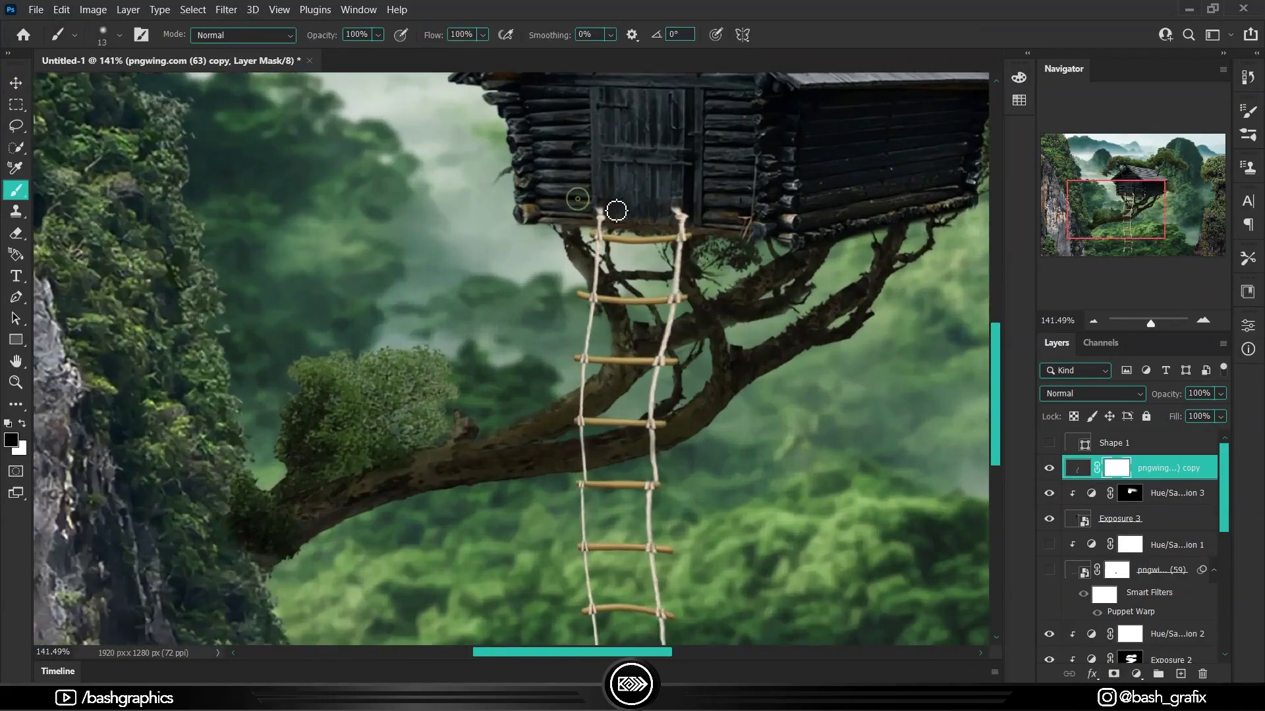
{"action": "key", "text": "ctrl+0"}
{"action": "scroll", "coordinate": [608, 440], "scroll_direction": "down", "scroll_amount": 1}
Darken the ladder with a clipped Exposure adjustment
{"action": "left_click", "coordinate": [1135, 674]}
{"action": "left_click", "coordinate": [1086, 412]}
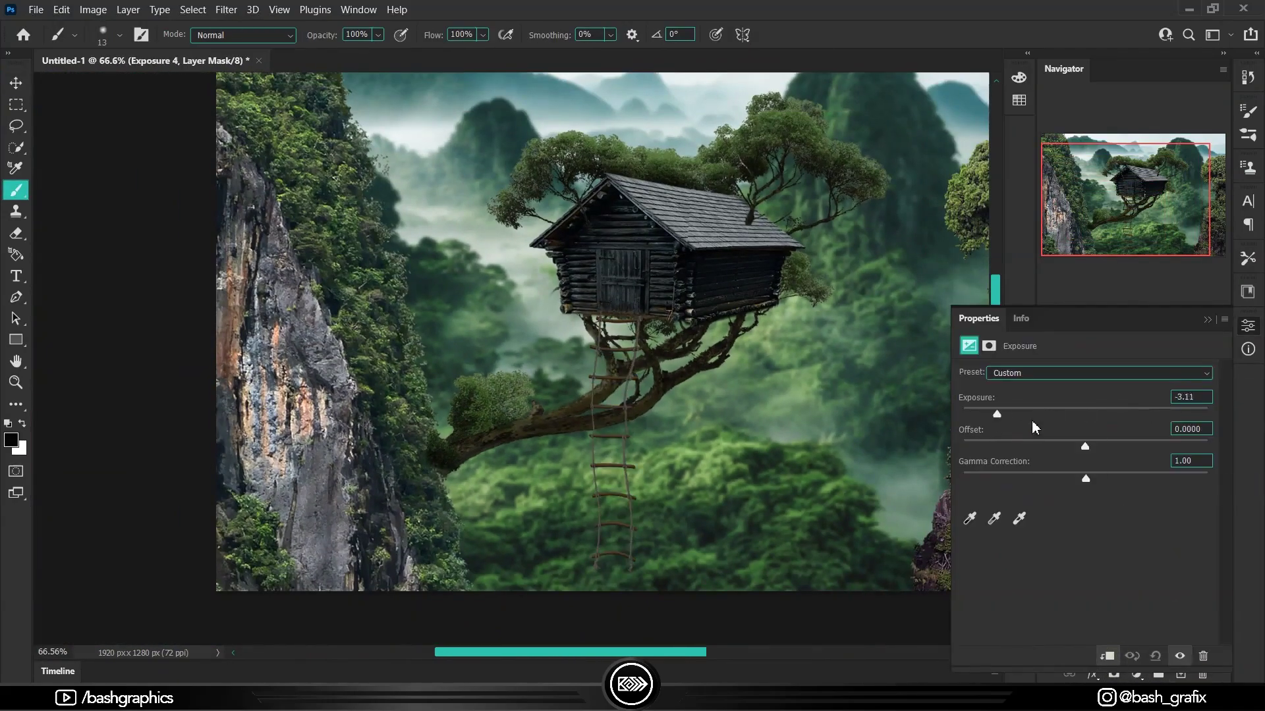
{"action": "left_click", "coordinate": [1207, 321]}
{"action": "scroll", "coordinate": [931, 426], "scroll_direction": "up", "scroll_amount": 2}
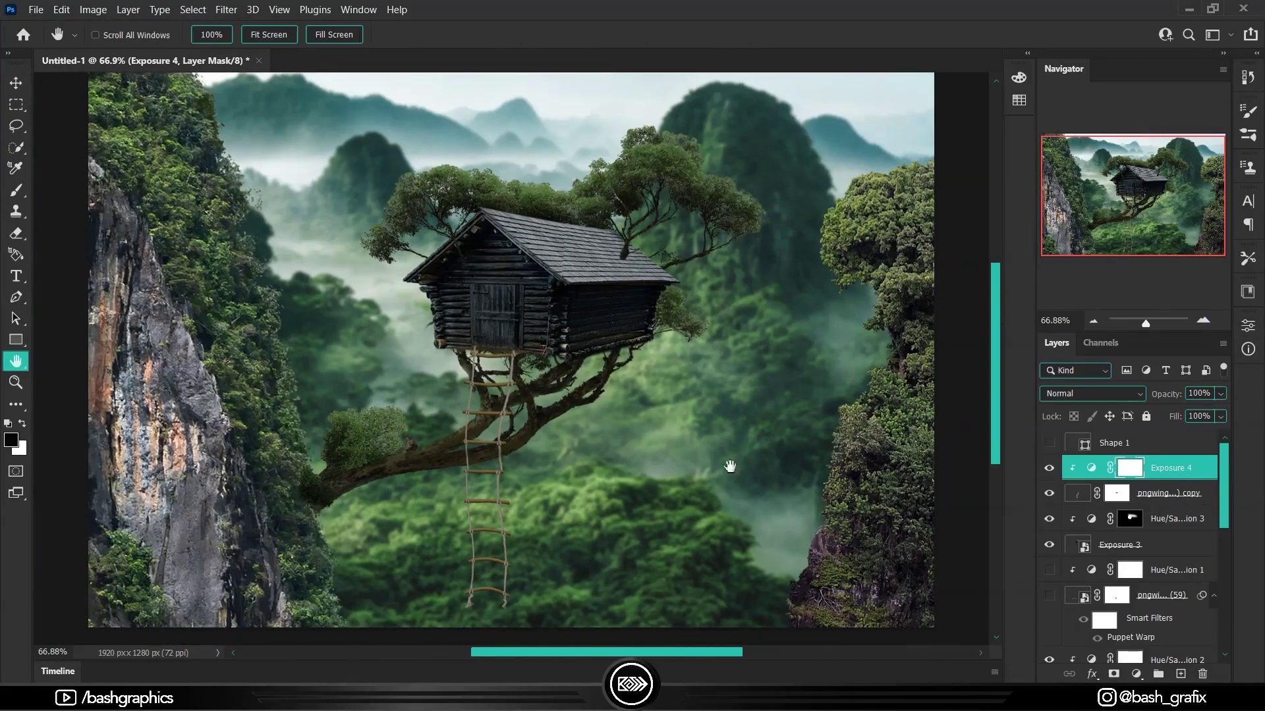
{"action": "scroll", "coordinate": [400, 277], "scroll_direction": "up", "scroll_amount": 3}
{"action": "key", "text": "ctrl+0"}
On a new layer, paint soft white fog-brush mist across the bottom of the scene
{"action": "key", "text": "ctrl+shift+alt+n"}
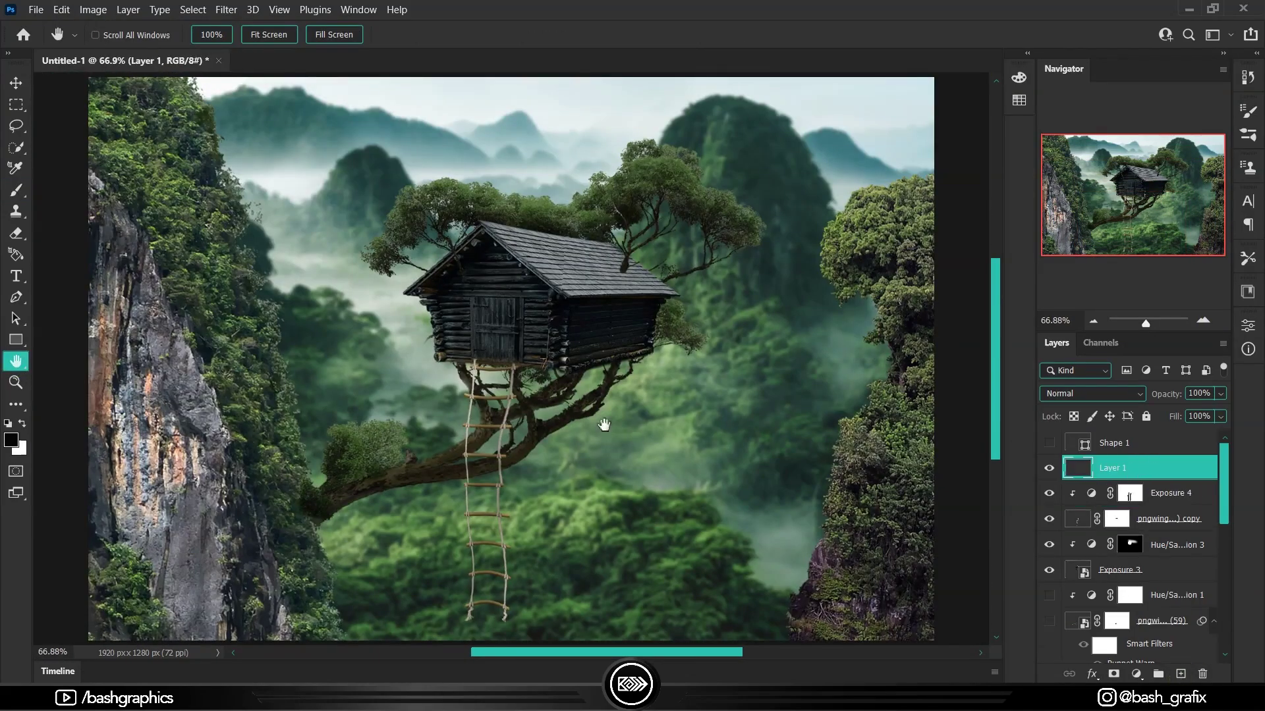
{"action": "scroll", "coordinate": [593, 277], "scroll_direction": "down", "scroll_amount": 5}
{"action": "right_click", "coordinate": [593, 263]}
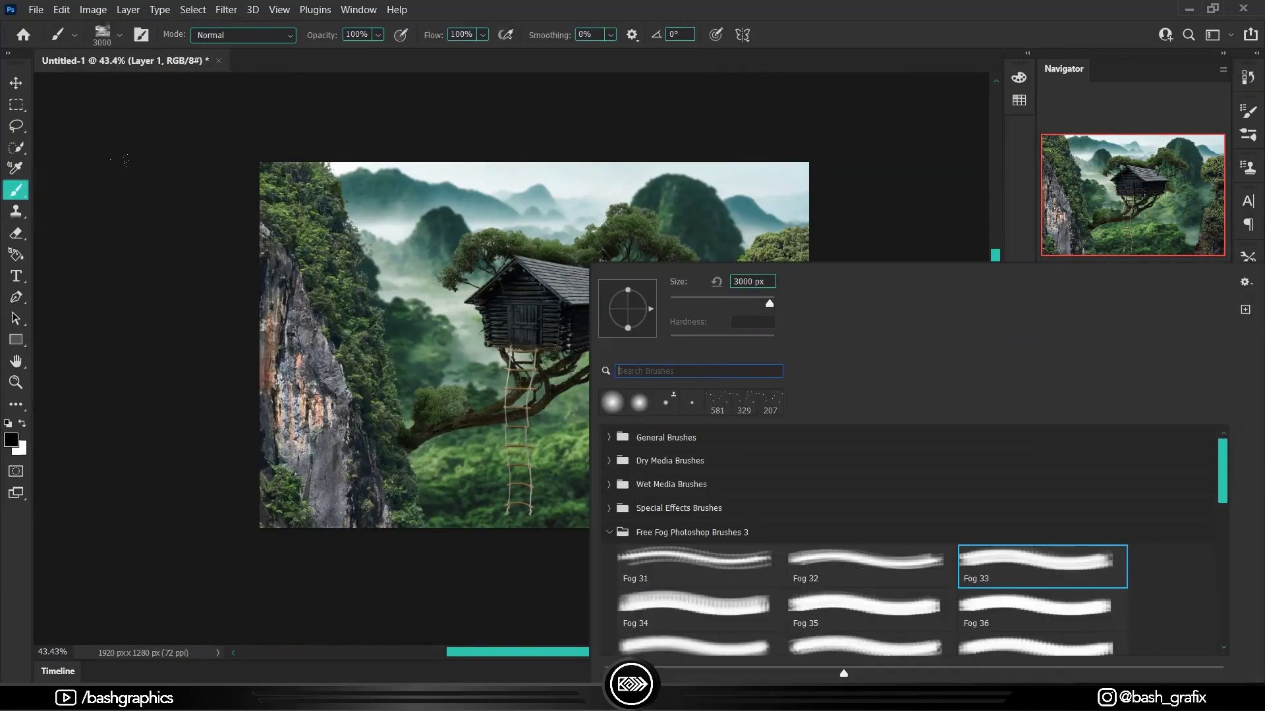
{"action": "key", "text": "Escape"}
{"action": "key", "text": "x"}
{"action": "scroll", "coordinate": [399, 230], "scroll_direction": "down", "scroll_amount": 2}
{"action": "left_click", "coordinate": [398, 230]}
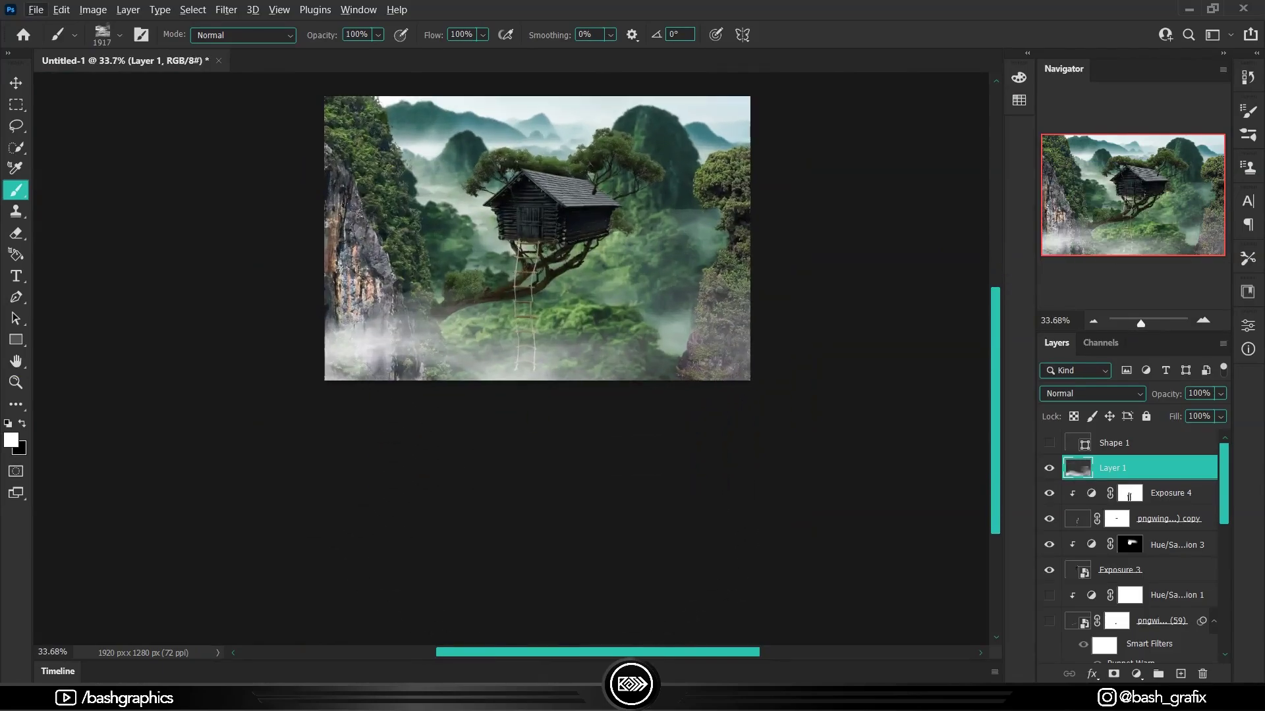
{"action": "key", "text": "bracketright"}
{"action": "key", "text": "bracketright"}
{"action": "key", "text": "bracketright"}
{"action": "left_click", "coordinate": [711, 376]}
{"action": "scroll", "coordinate": [1133, 546], "scroll_direction": "up", "scroll_amount": 2}
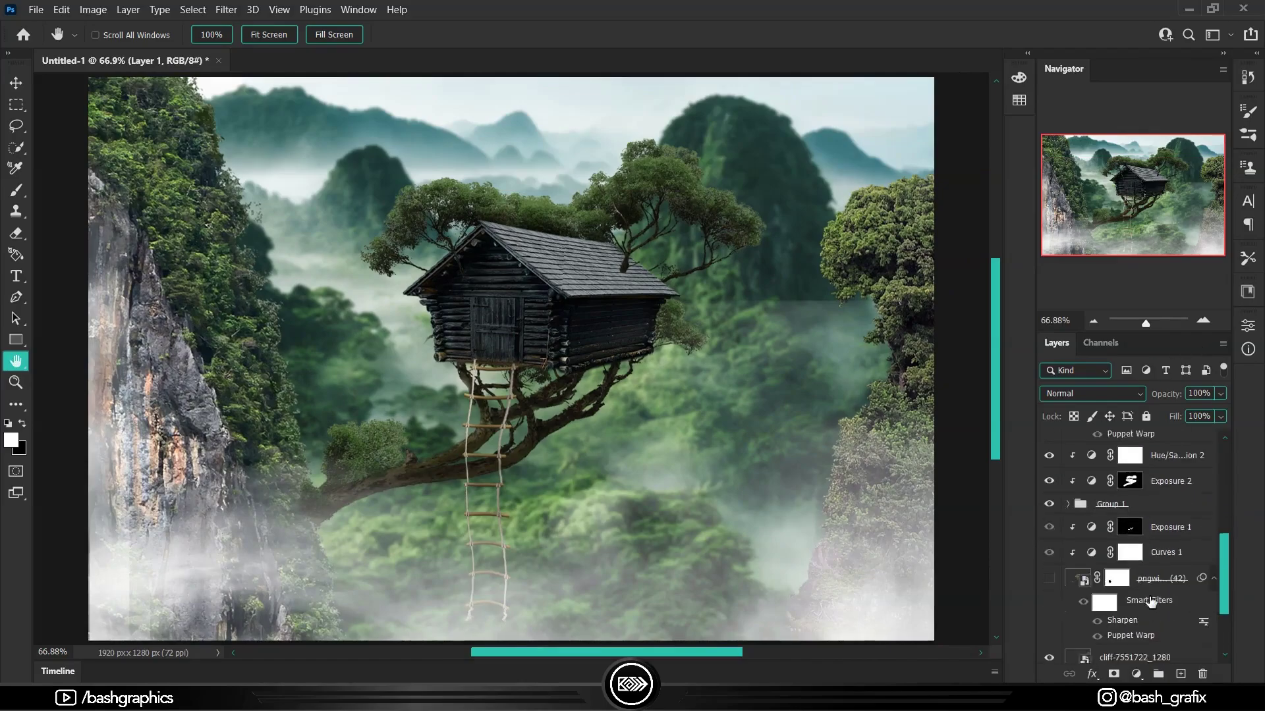
Add a Levels adjustment to the landscape with output black raised to 20
{"action": "left_click", "coordinate": [1136, 673]}
{"action": "left_click", "coordinate": [1157, 457]}
{"action": "left_click_drag", "start_coordinate": [993, 540], "coordinate": [1005, 540]}
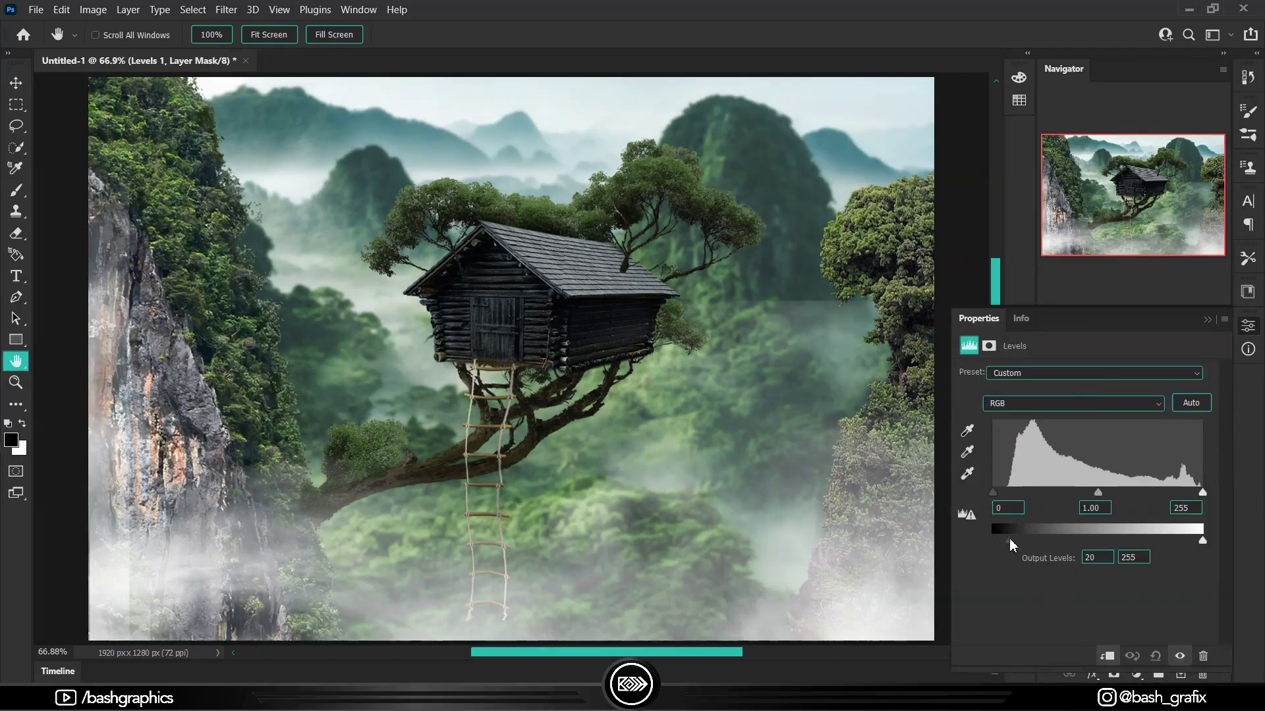
{"action": "left_click_drag", "start_coordinate": [1097, 492], "coordinate": [1094, 494]}
{"action": "left_click_drag", "start_coordinate": [1202, 540], "coordinate": [1171, 540]}
{"action": "left_click", "coordinate": [1049, 612]}
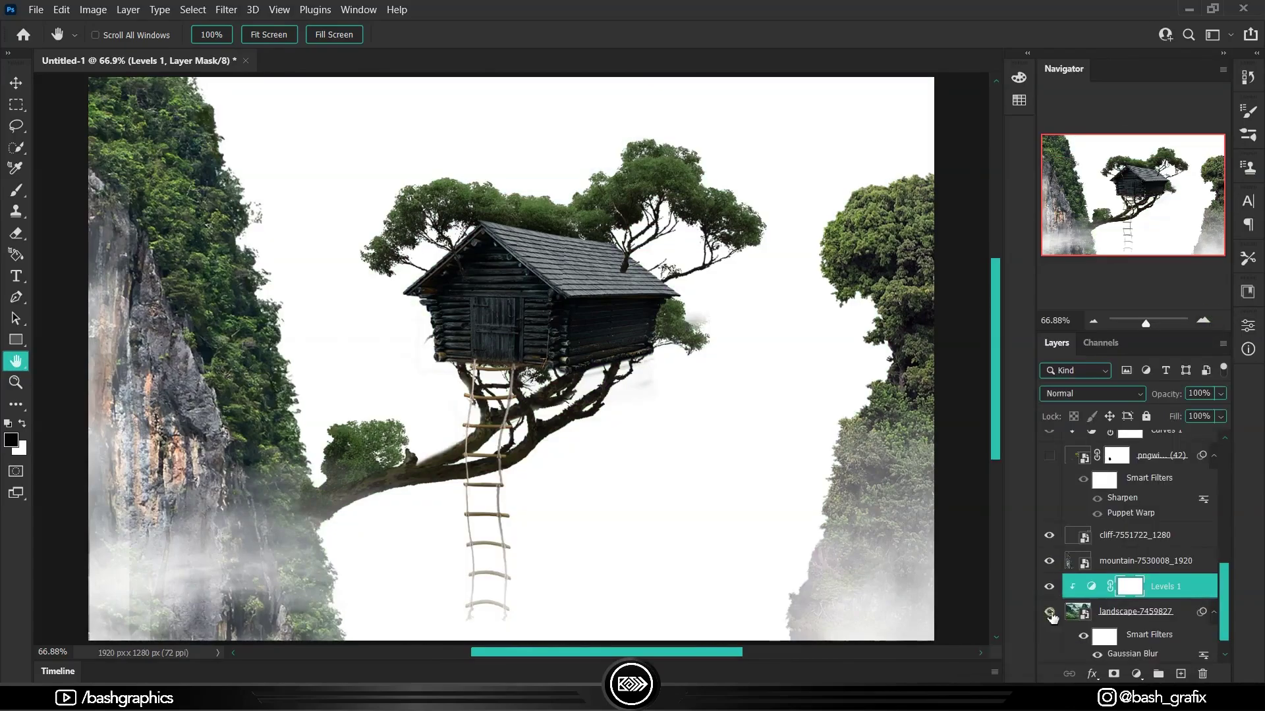
{"action": "left_click", "coordinate": [1049, 612]}
{"action": "left_click", "coordinate": [1133, 611]}
Add a Curves adjustment layer above the landscape
{"action": "left_click", "coordinate": [1136, 674]}
{"action": "left_click", "coordinate": [1170, 471]}
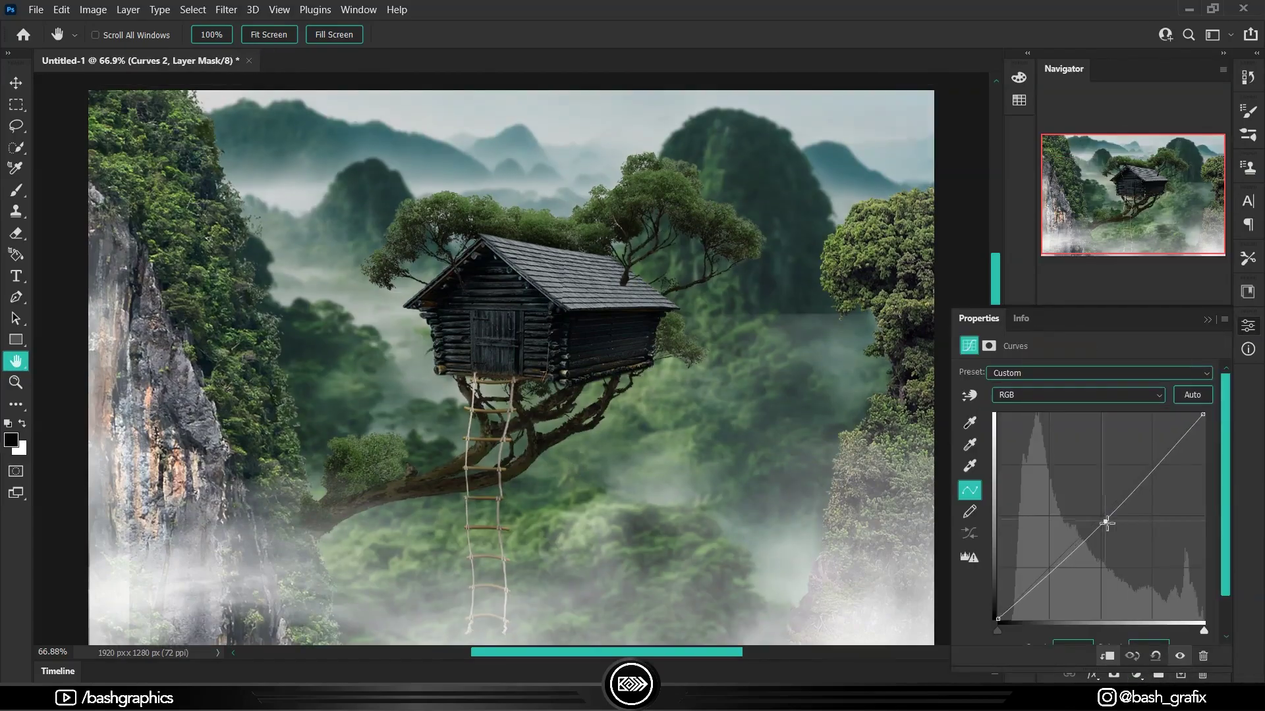
{"action": "scroll", "coordinate": [1128, 497], "scroll_direction": "up", "scroll_amount": 3}
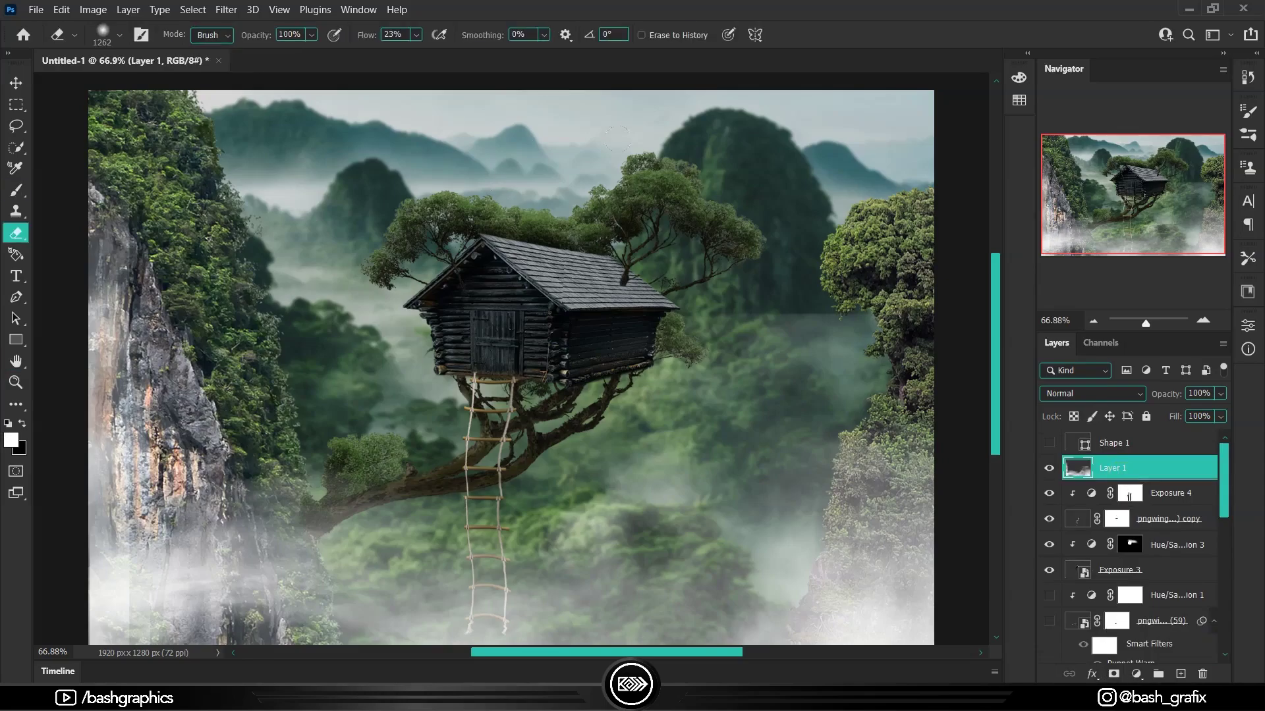
Duplicate the mist layer, move the copy lower, and scale it to 120%
{"action": "key", "text": "ctrl+j"}
{"action": "key", "text": "v"}
{"action": "scroll", "coordinate": [654, 521], "scroll_direction": "down", "scroll_amount": 1}
{"action": "left_click_drag", "start_coordinate": [654, 501], "coordinate": [654, 534]}
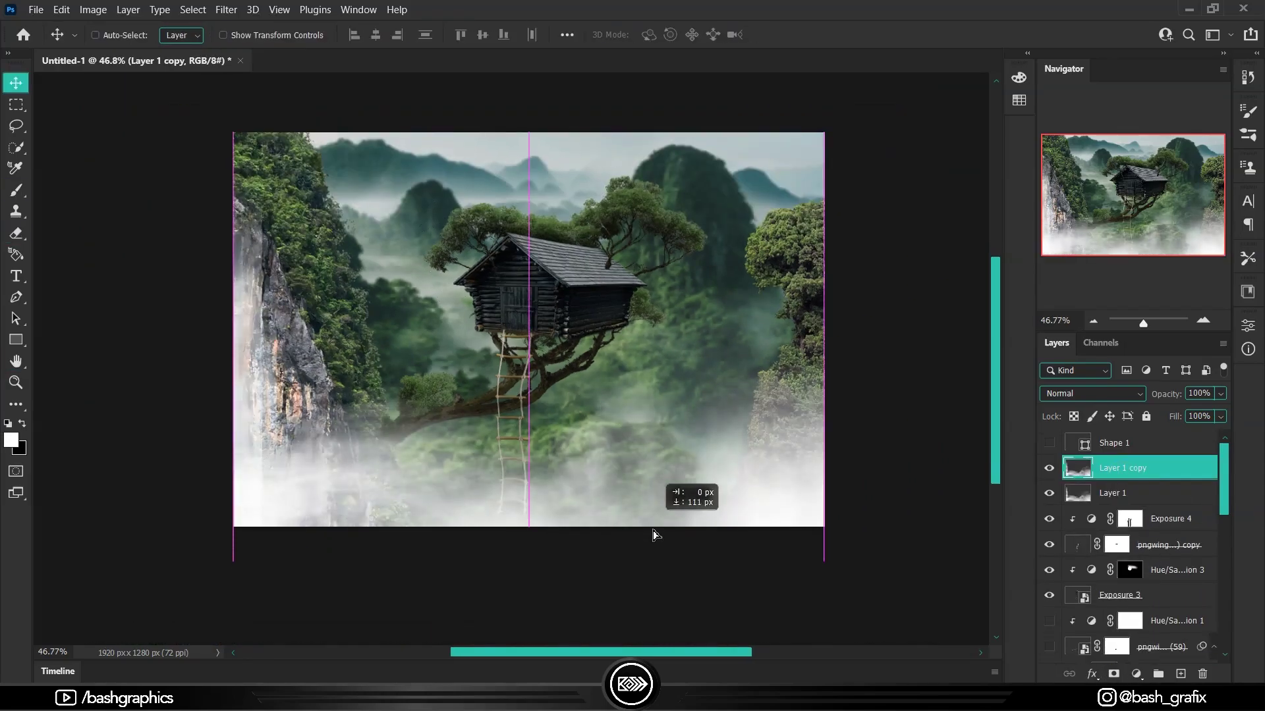
{"action": "key", "text": "ctrl+t"}
{"action": "scroll", "coordinate": [755, 461], "scroll_direction": "down", "scroll_amount": 1}
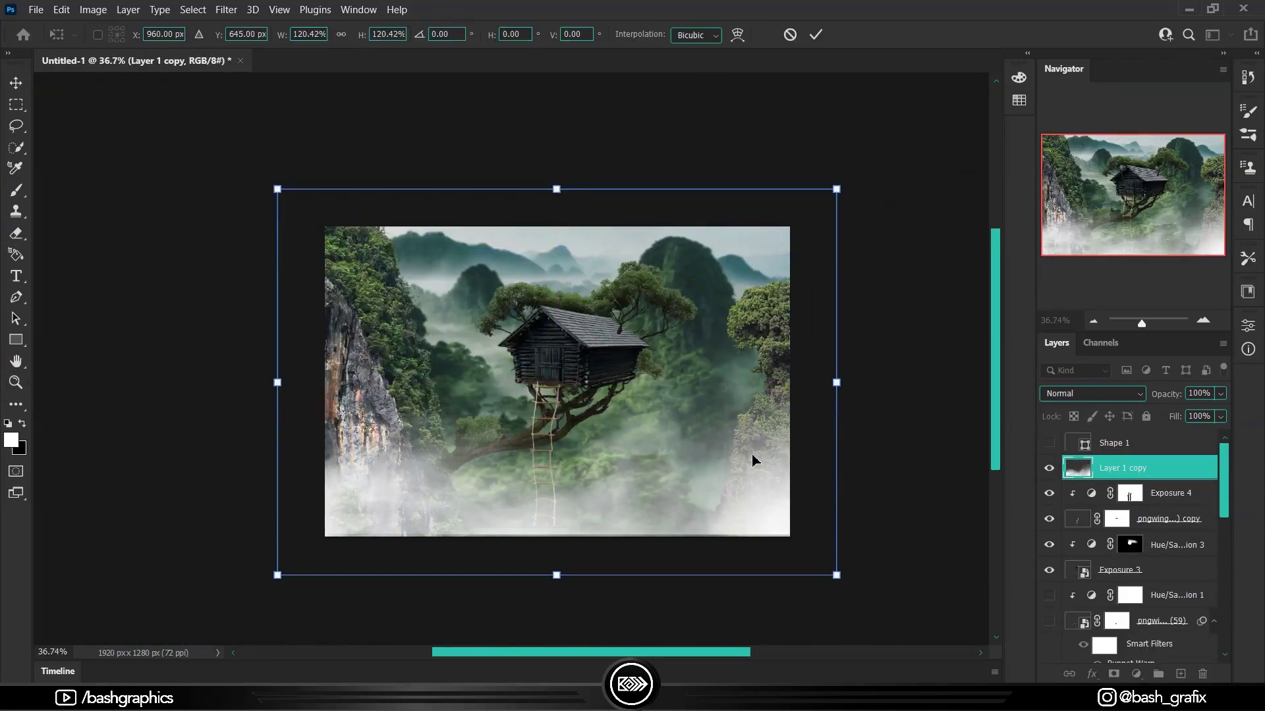
{"action": "key", "text": "Return"}
{"action": "double_click", "coordinate": [15, 361]}
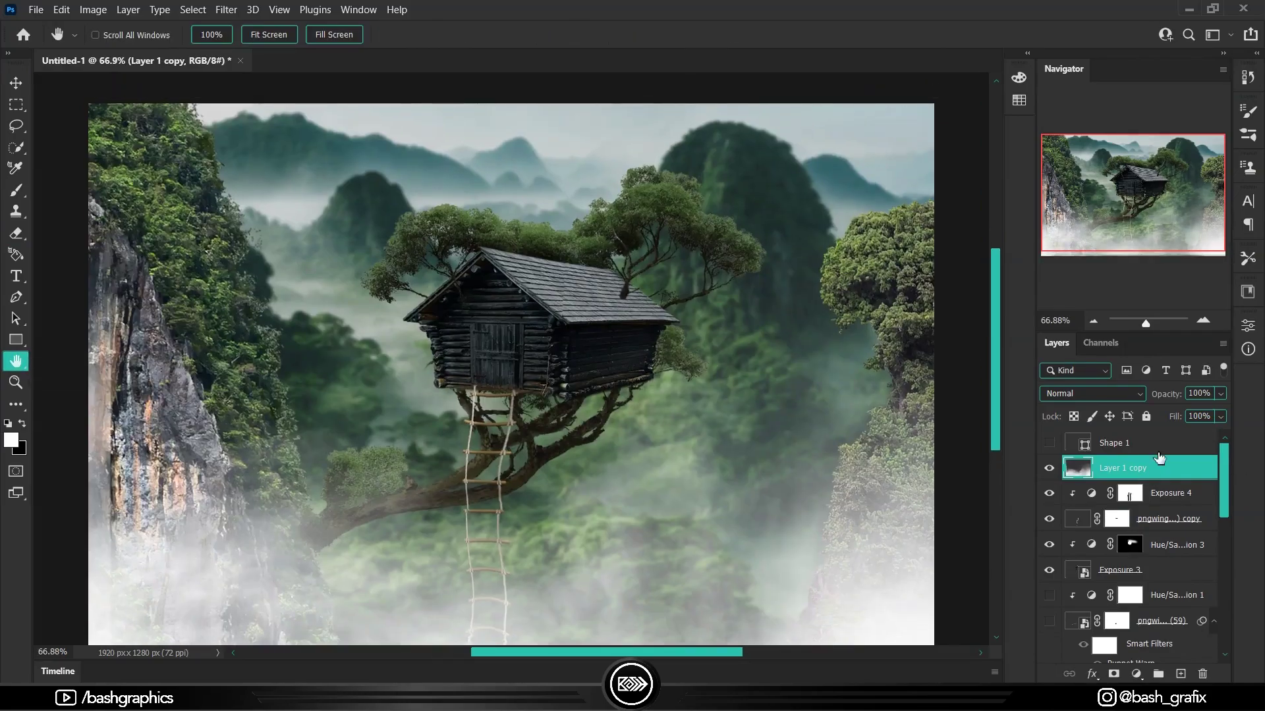
Add a Hue/Saturation adjustment: Hue +9, Saturation -18, Lightness -17
{"action": "left_click", "coordinate": [1135, 674]}
{"action": "left_click", "coordinate": [1157, 519]}
{"action": "mouse_move", "coordinate": [1085, 436]}
{"action": "left_mouse_down"}
{"action": "mouse_move", "coordinate": [1062, 440]}
{"action": "mouse_move", "coordinate": [1105, 441]}
{"action": "left_mouse_up"}
{"action": "left_click_drag", "start_coordinate": [1083, 501], "coordinate": [1067, 503]}
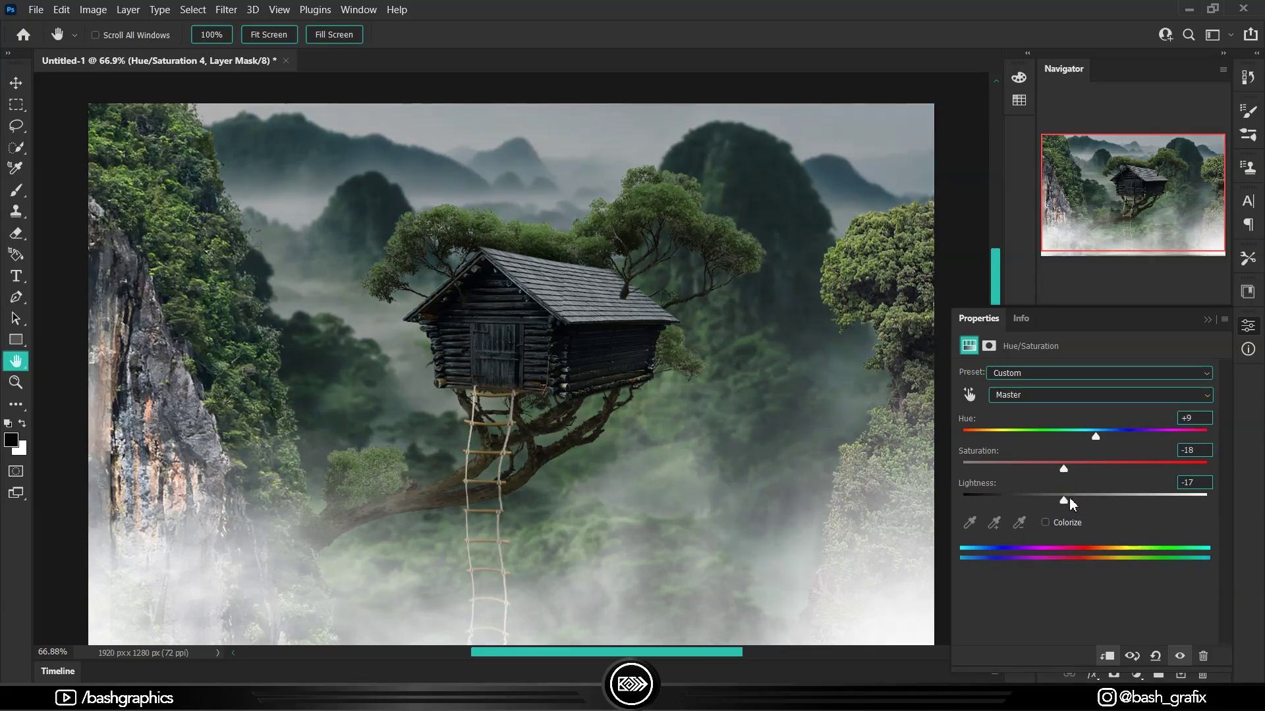
{"action": "scroll", "coordinate": [1197, 553], "scroll_direction": "down", "scroll_amount": 2}
{"action": "scroll", "coordinate": [1197, 553], "scroll_direction": "up", "scroll_amount": 2}
Darken the background further with an Exposure adjustment set to lower exposure
{"action": "left_click", "coordinate": [1160, 522]}
{"action": "left_click", "coordinate": [1136, 673]}
{"action": "left_click", "coordinate": [1157, 486]}
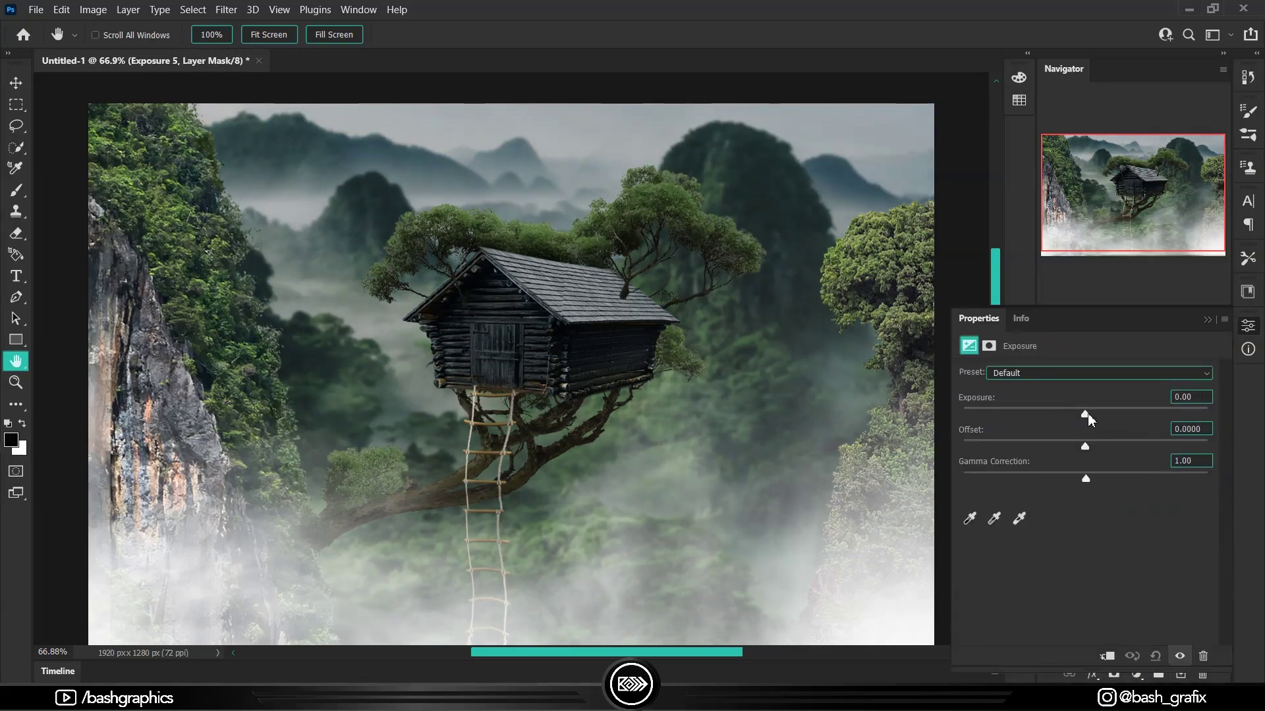
{"action": "left_click_drag", "start_coordinate": [1085, 408], "coordinate": [1056, 415]}
{"action": "left_click", "coordinate": [1087, 537]}
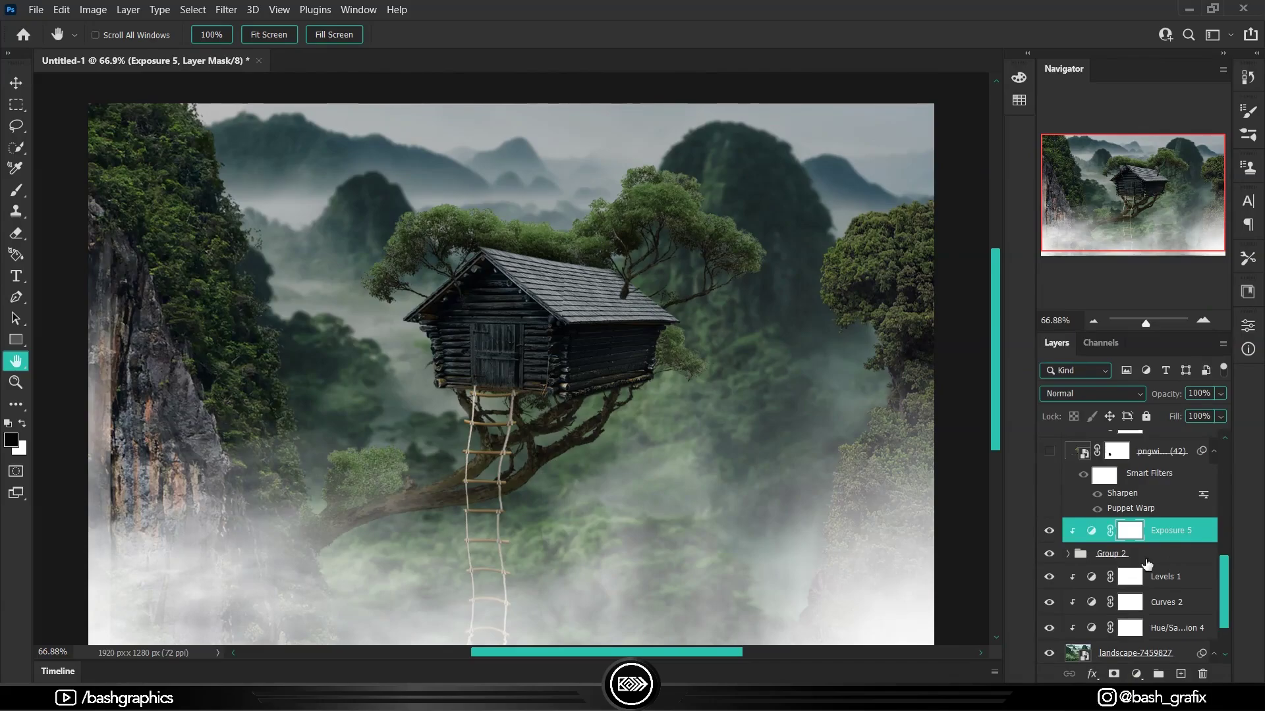
{"action": "scroll", "coordinate": [1147, 564], "scroll_direction": "up", "scroll_amount": 5}
{"action": "left_click", "coordinate": [1120, 442]}
On a new layer, paint an orange glow across the upper right of the scene
{"action": "left_click", "coordinate": [1180, 674]}
{"action": "key", "text": "b"}
{"action": "key", "text": "x"}
{"action": "left_click", "coordinate": [11, 440]}
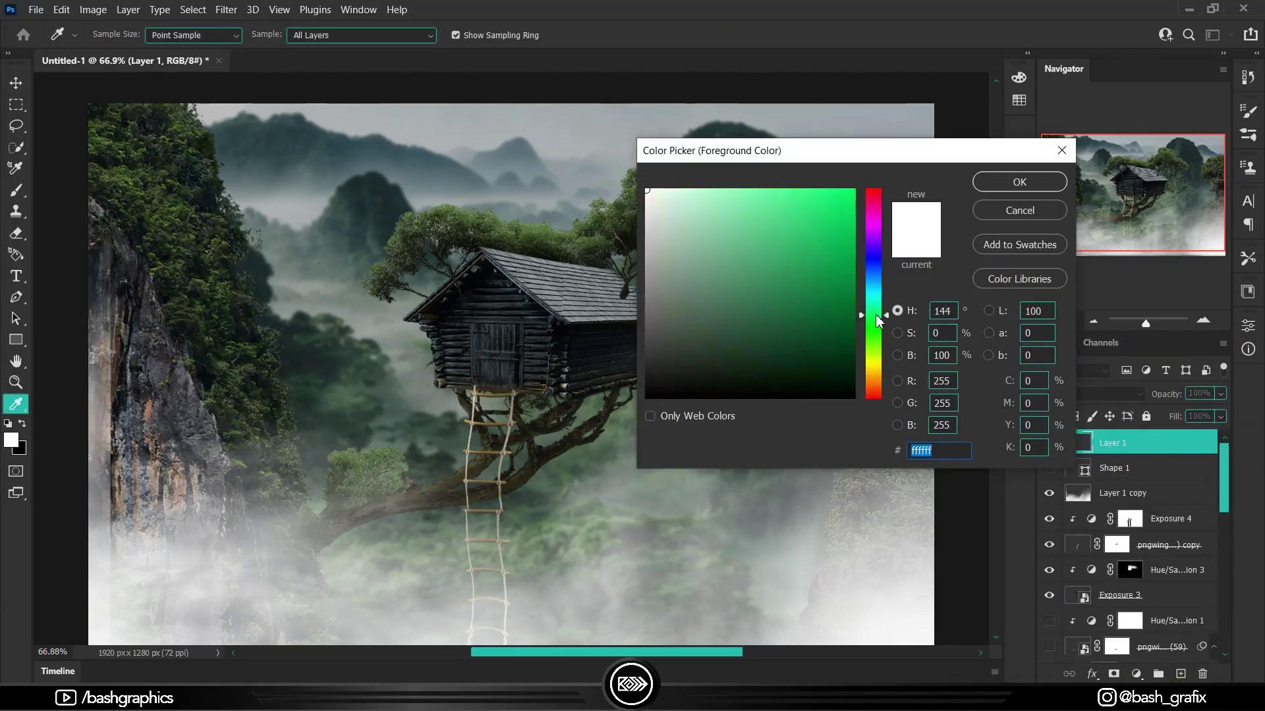
{"action": "left_click", "coordinate": [740, 201]}
{"action": "key", "text": "Return"}
{"action": "key", "text": "ctrl+minus"}
{"action": "key", "text": "ctrl+minus"}
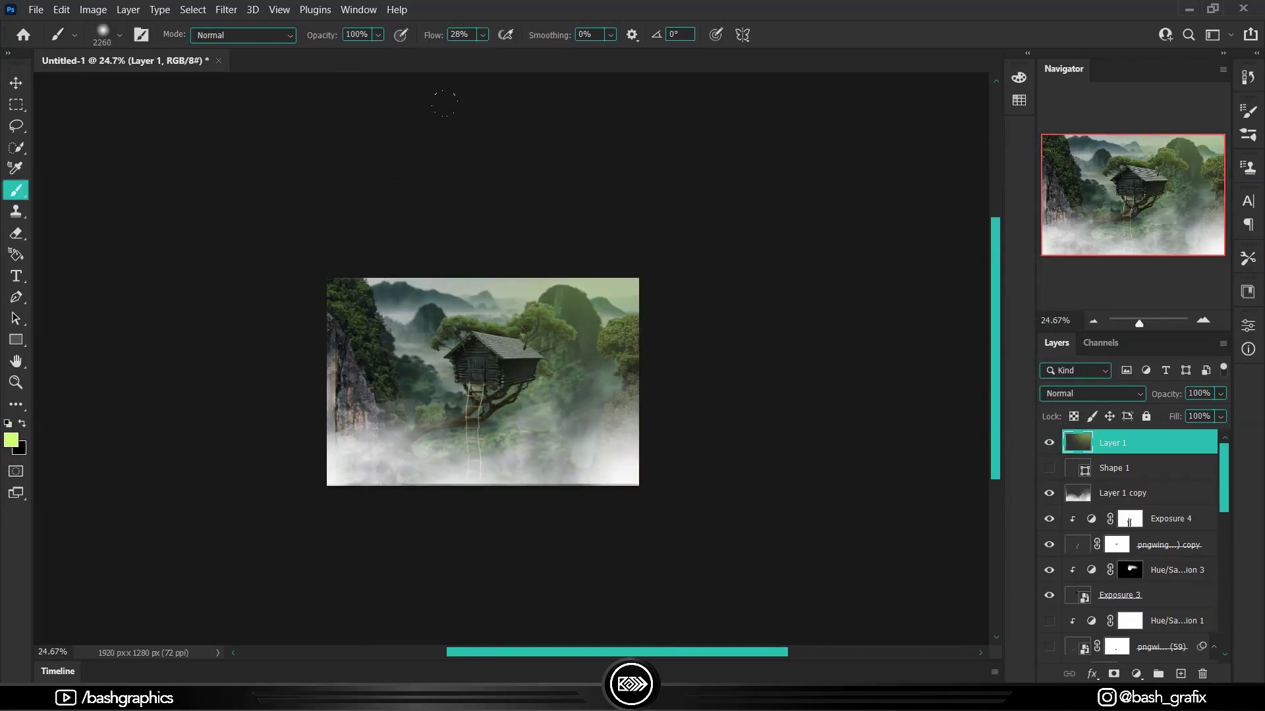
{"action": "left_click", "coordinate": [872, 377]}
{"action": "key", "text": "Return"}
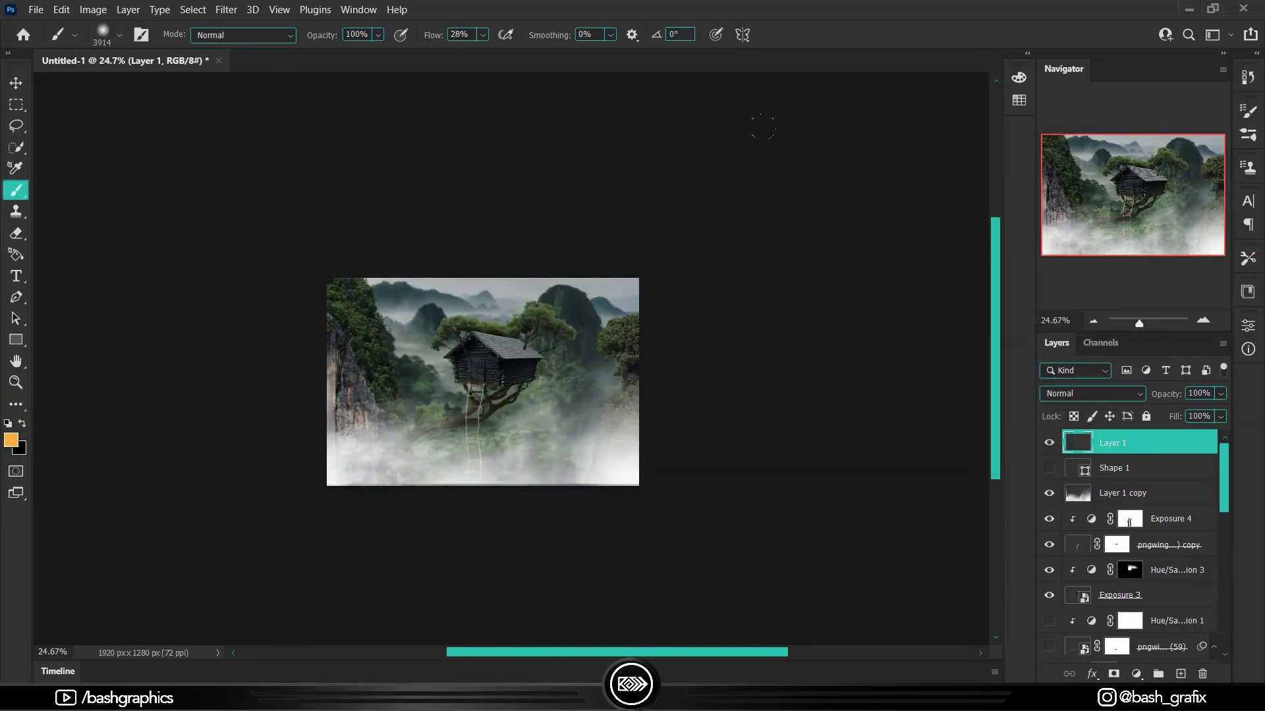
{"action": "key", "text": "ctrl+space"}
{"action": "left_click", "coordinate": [598, 367], "text": "ctrl"}
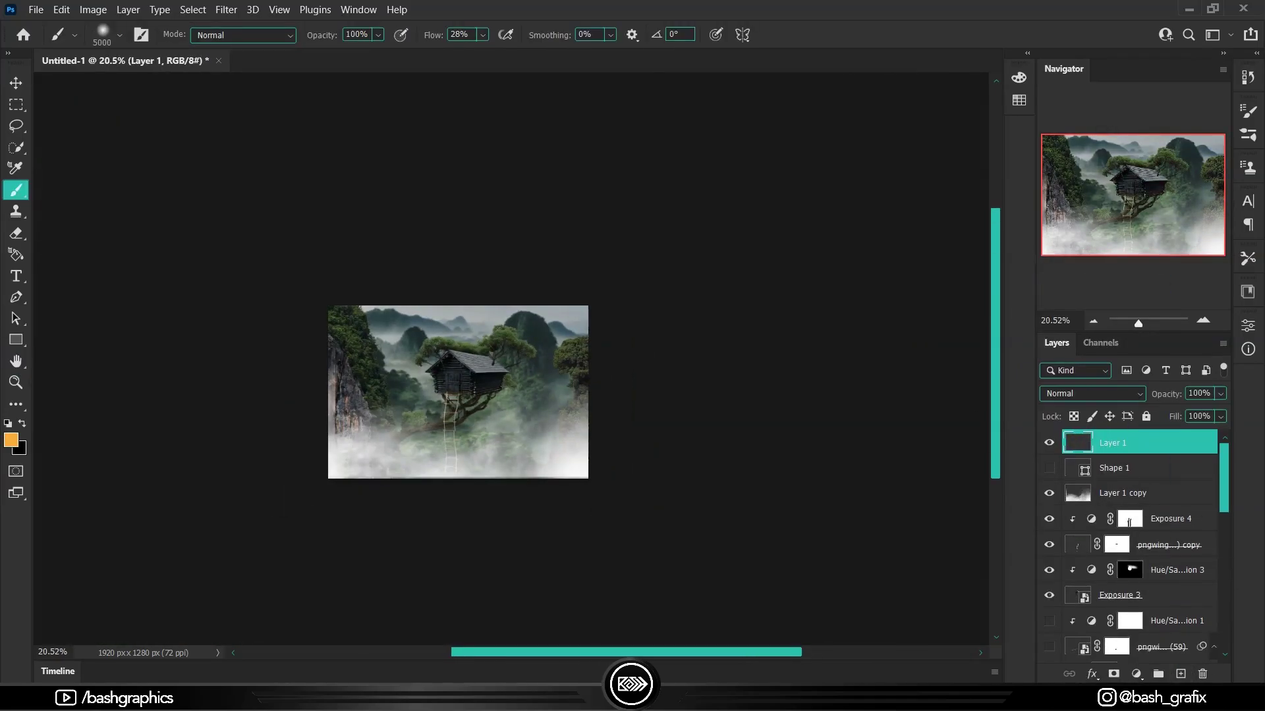
{"action": "left_click", "coordinate": [613, 289]}
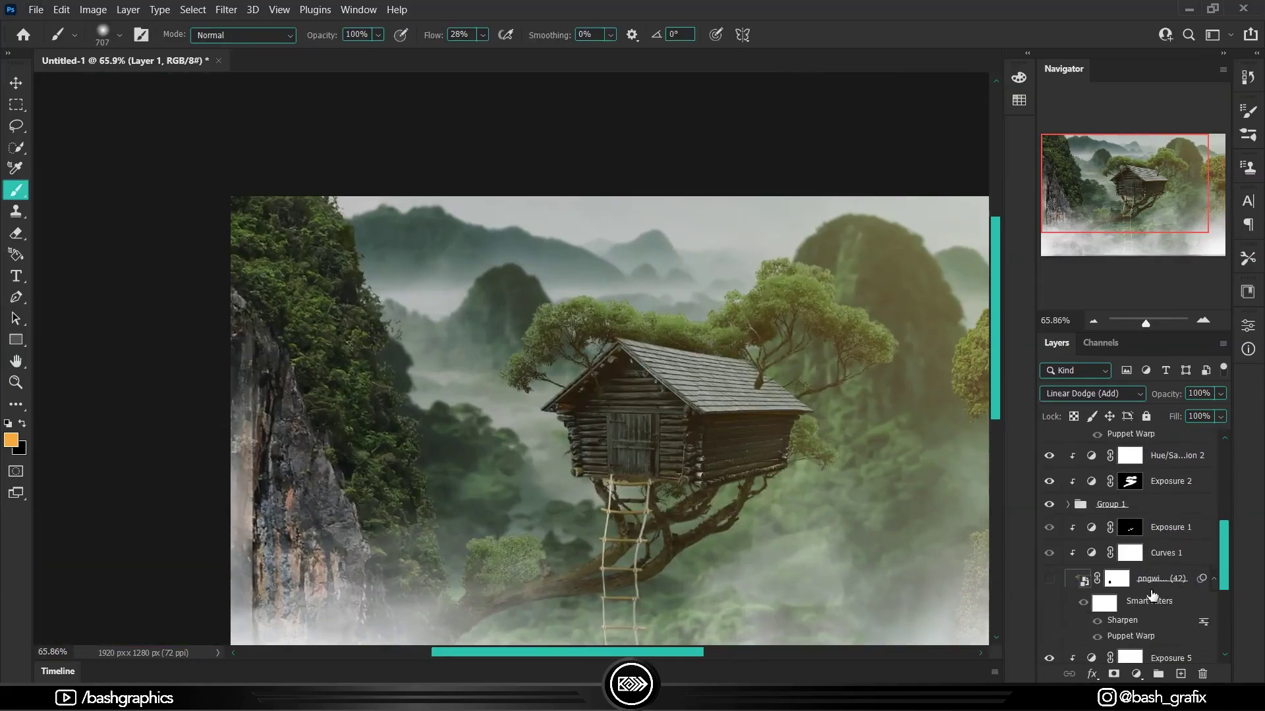
Add a clipped cliff-glow layer whose Blend If limits orange to brighter areas
{"action": "left_click", "coordinate": [1181, 674]}
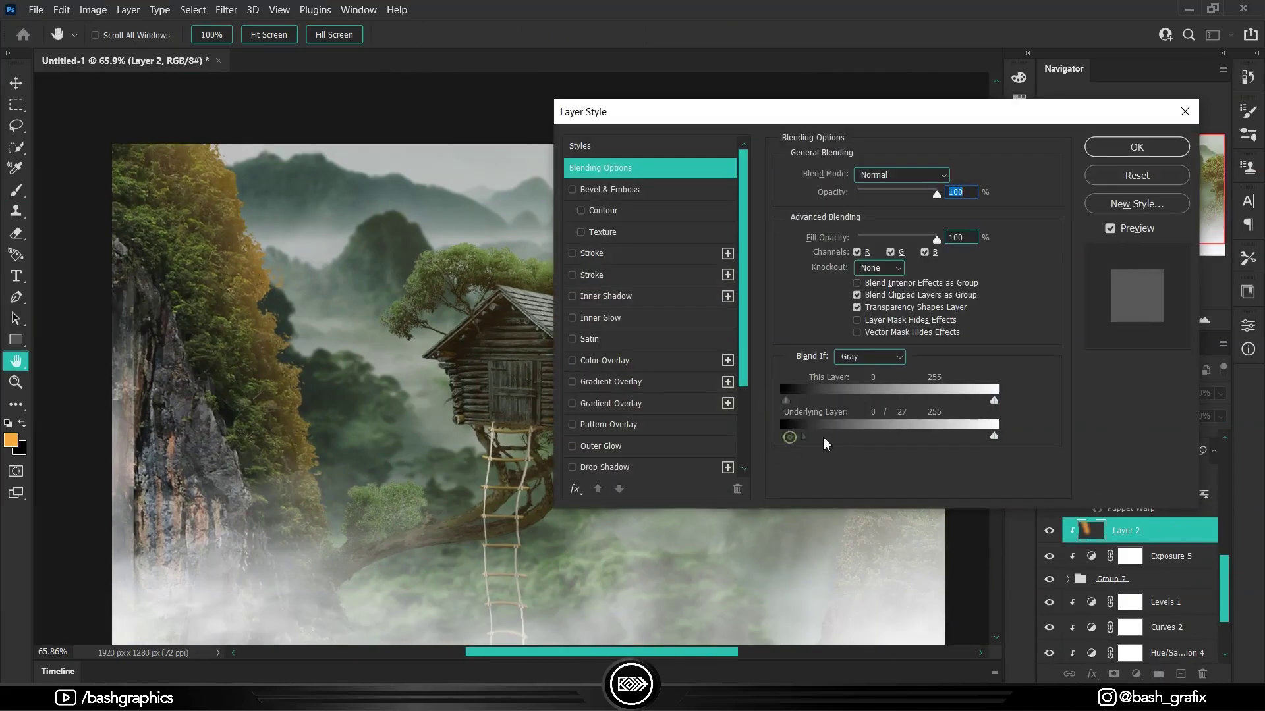
{"action": "left_click_drag", "start_coordinate": [804, 436], "coordinate": [817, 437]}
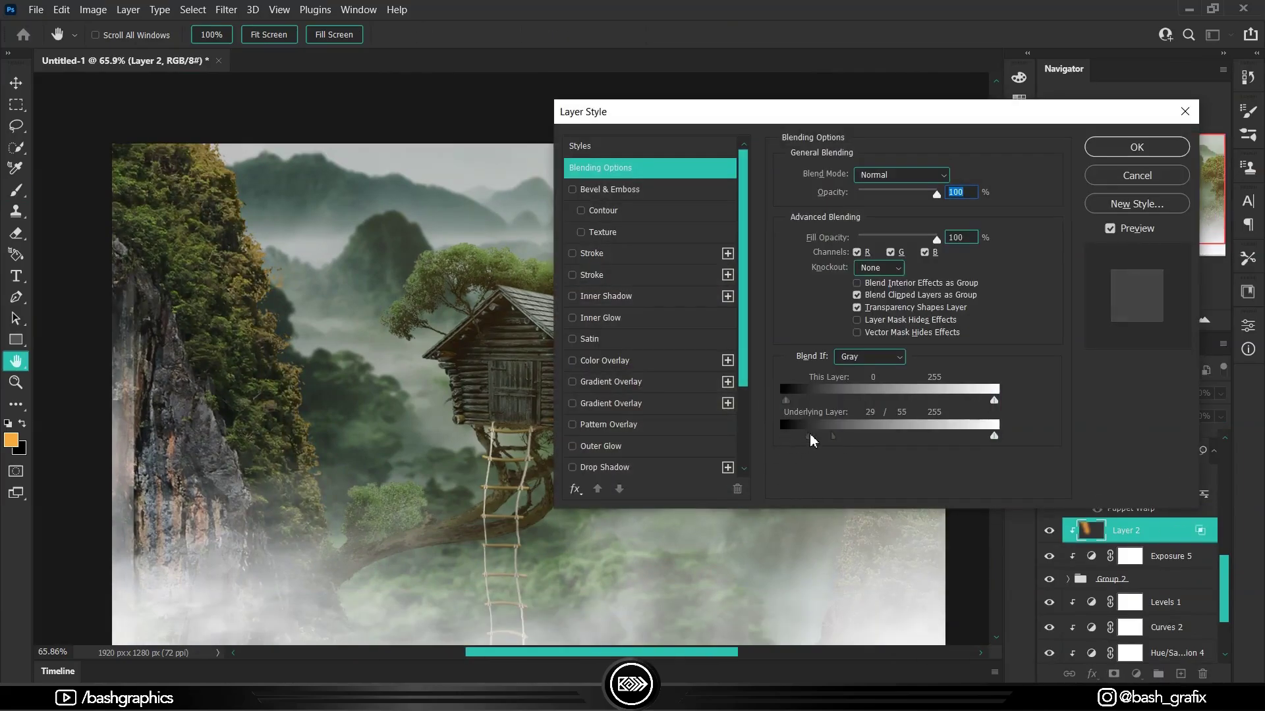
{"action": "key", "text": "Return"}
{"action": "key", "text": "b"}
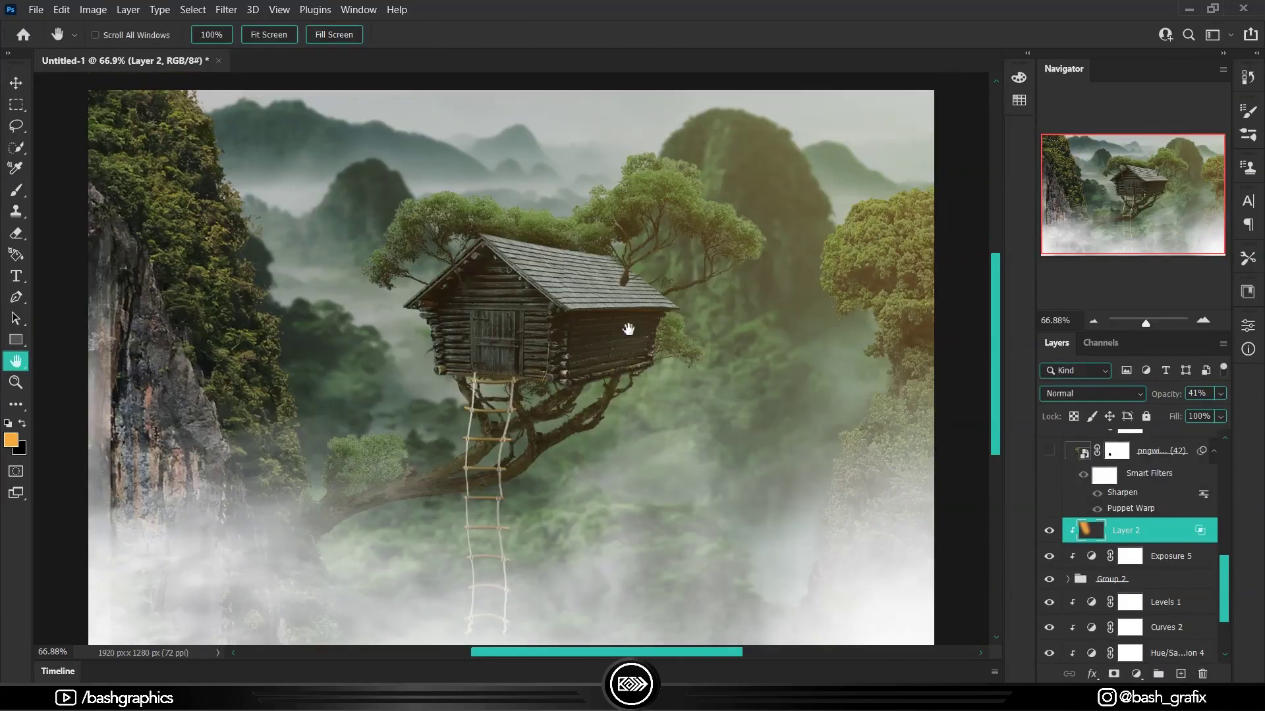
{"action": "scroll", "coordinate": [1057, 524], "scroll_direction": "up", "scroll_amount": 5}
{"action": "left_click", "coordinate": [1051, 596]}
{"action": "scroll", "coordinate": [1052, 606], "scroll_direction": "down", "scroll_amount": 3}
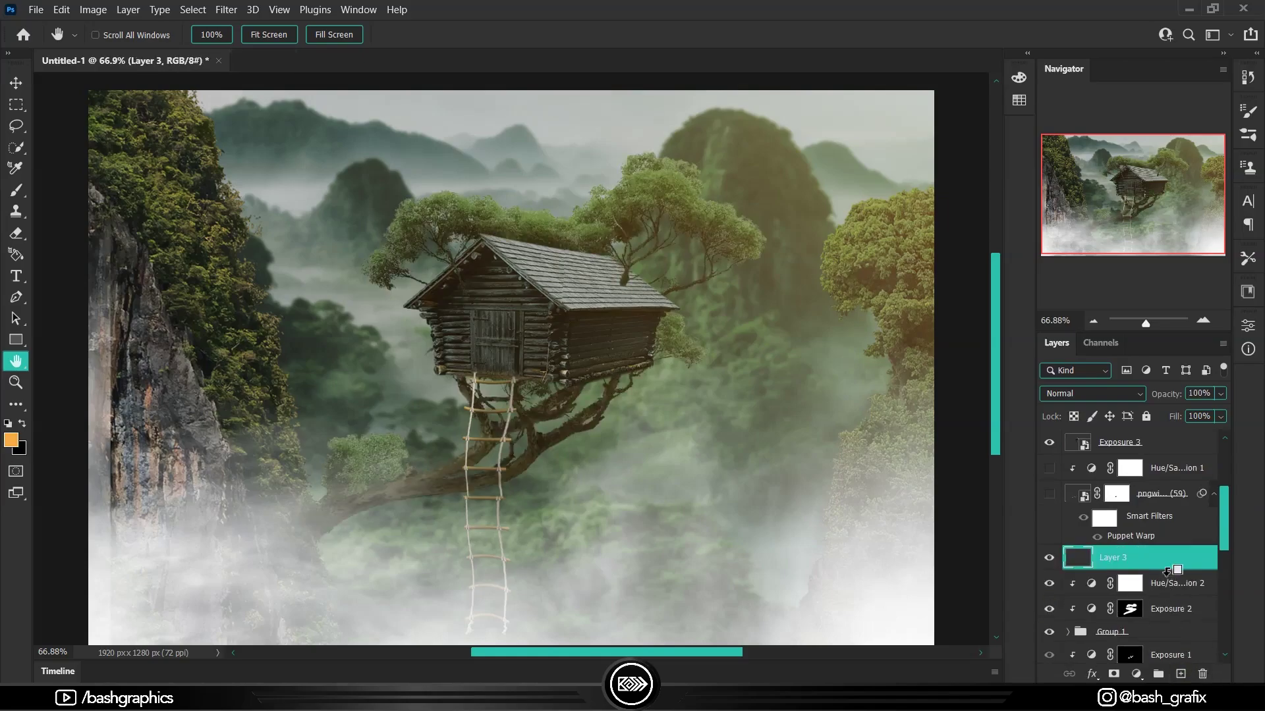
Clip Layer 3 to the layer below and set Layer 4 to Linear Dodge (Add)
{"action": "left_click", "coordinate": [1167, 570], "text": "alt"}
{"action": "scroll", "coordinate": [705, 108], "scroll_direction": "up", "scroll_amount": 5}
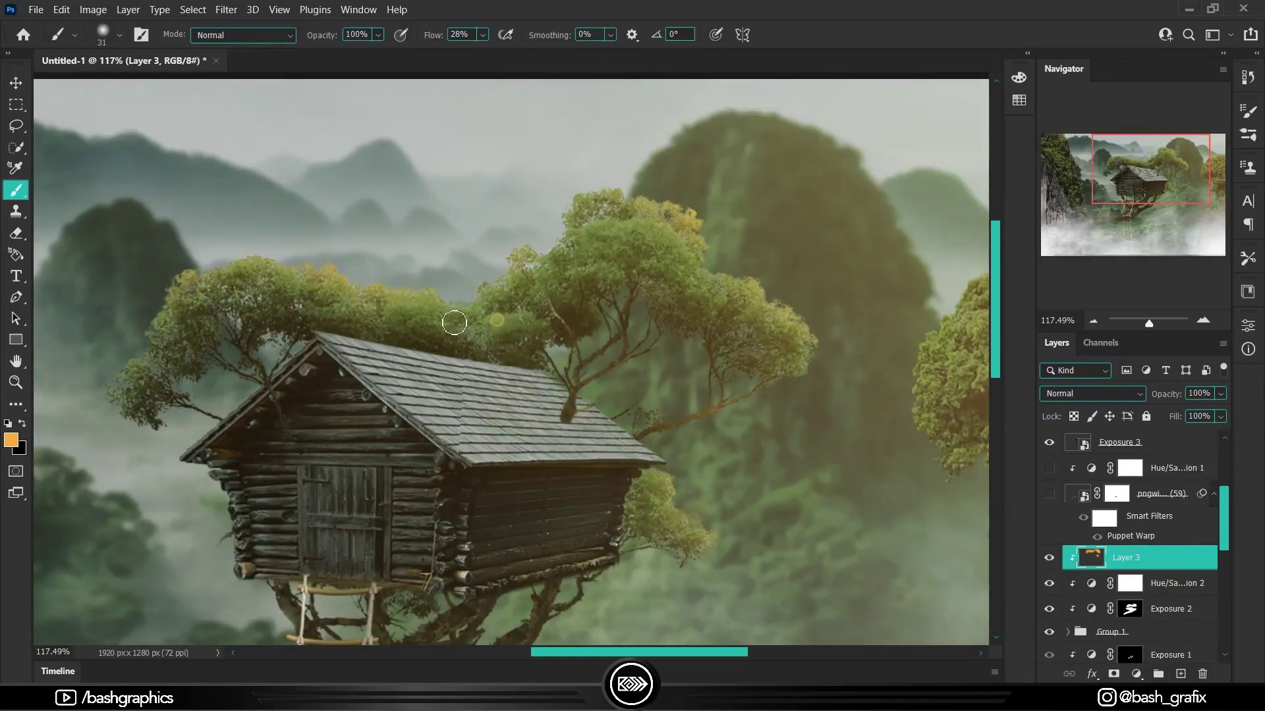
{"action": "scroll", "coordinate": [826, 403], "scroll_direction": "down", "scroll_amount": 5}
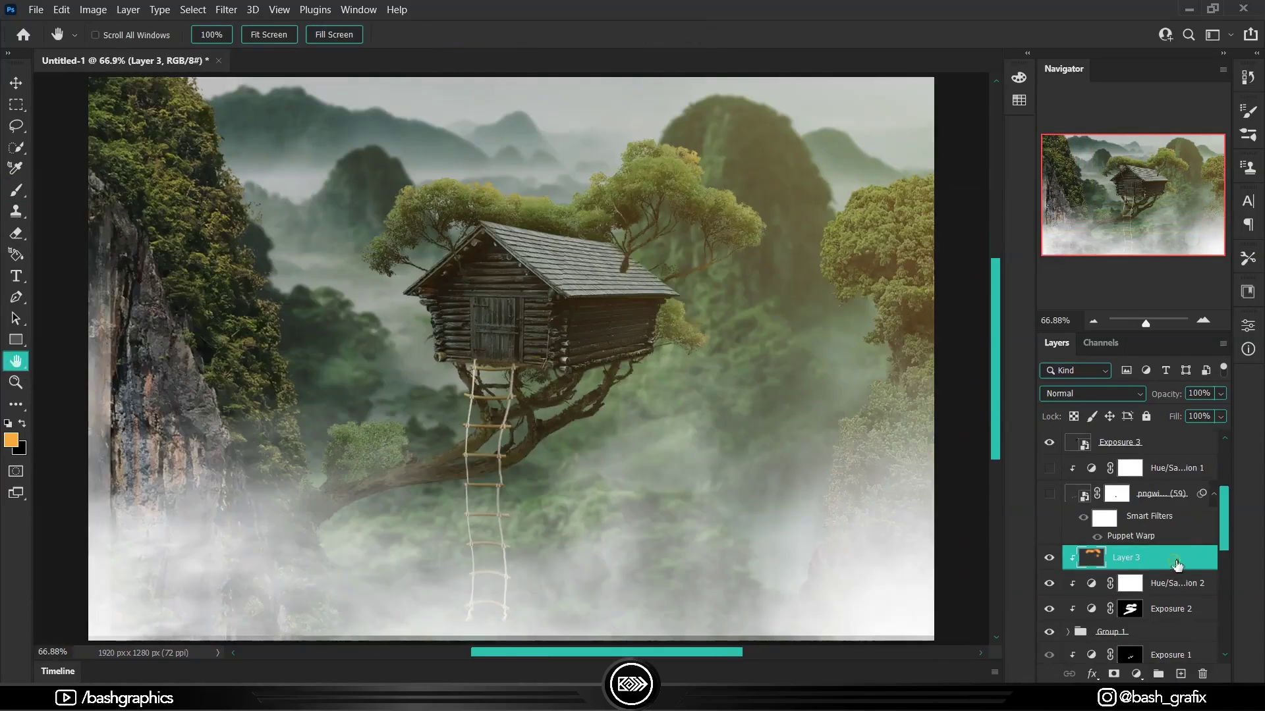
{"action": "double_click", "coordinate": [1180, 557]}
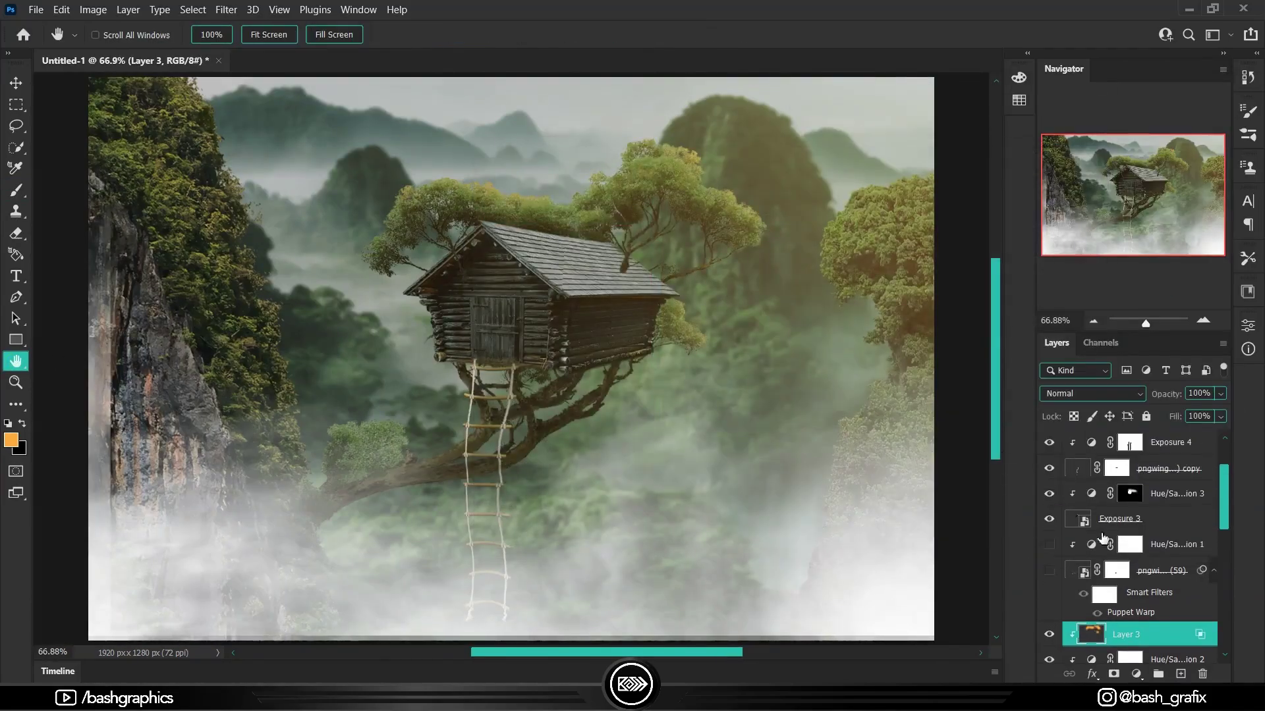
{"action": "scroll", "coordinate": [665, 299], "scroll_direction": "up", "scroll_amount": 4}
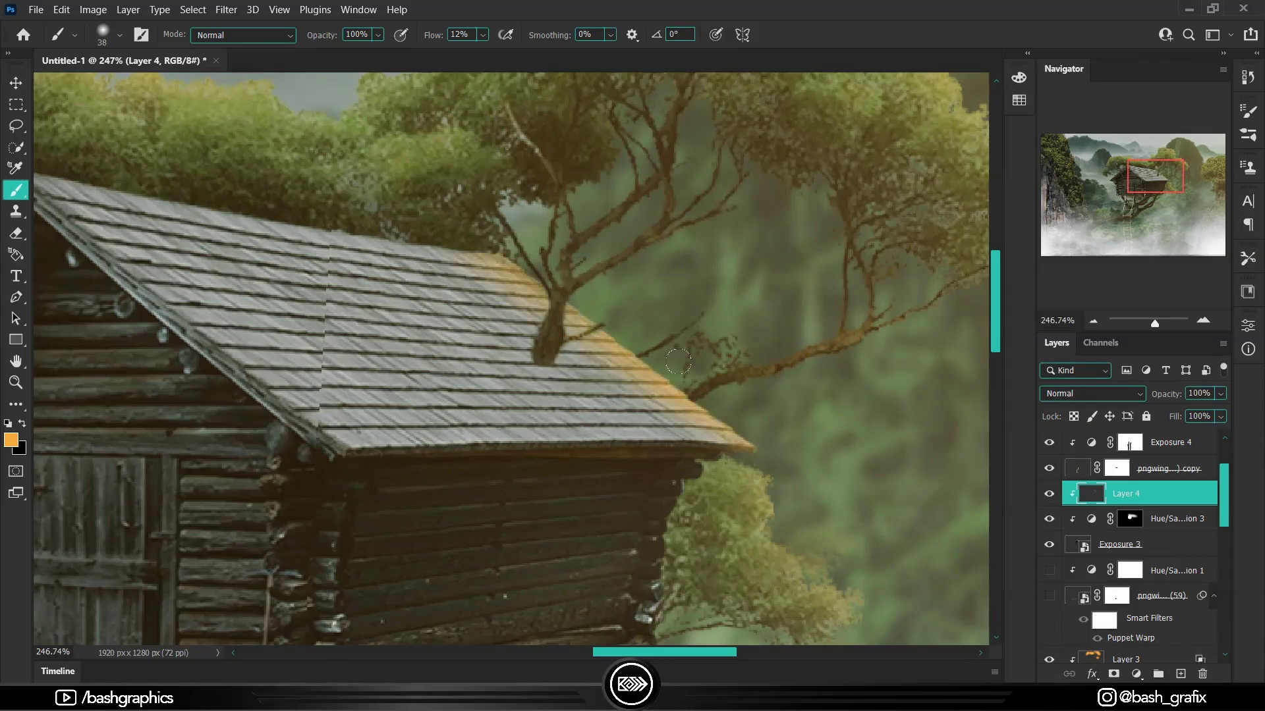
{"action": "scroll", "coordinate": [678, 361], "scroll_direction": "down", "scroll_amount": 1}
{"action": "scroll", "coordinate": [324, 271], "scroll_direction": "down", "scroll_amount": 3}
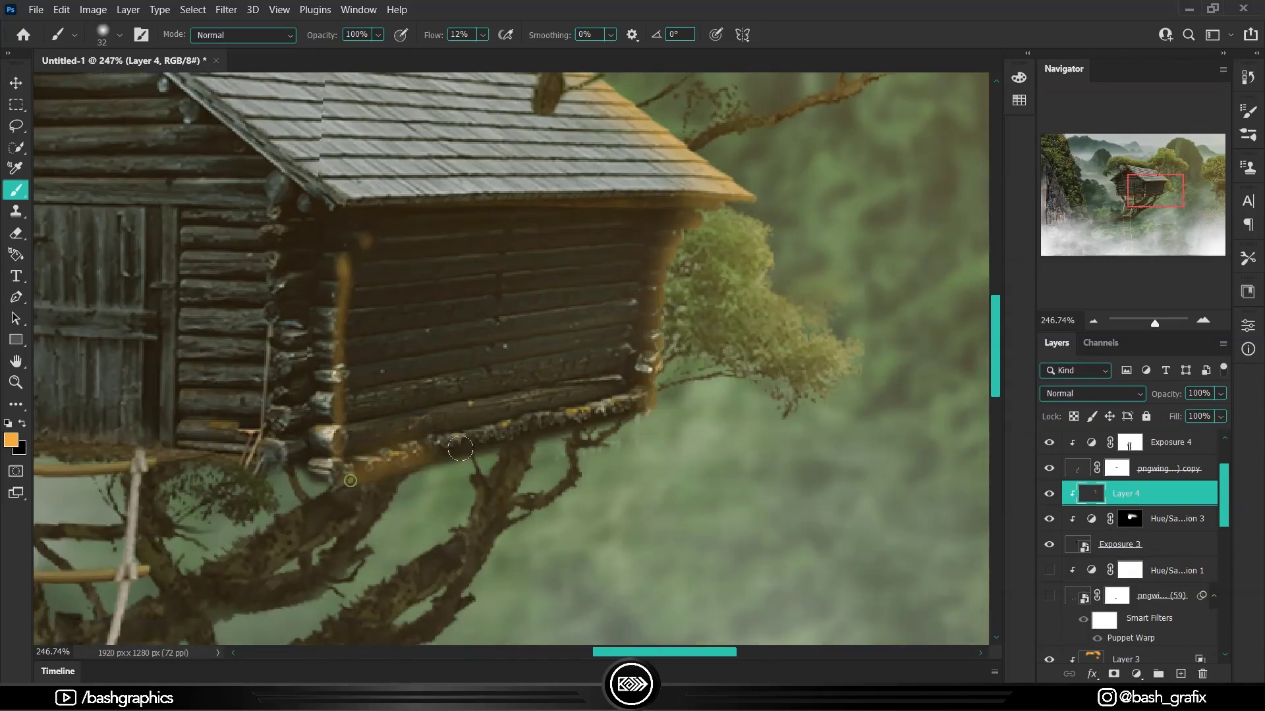
{"action": "scroll", "coordinate": [665, 448], "scroll_direction": "down", "scroll_amount": 6}
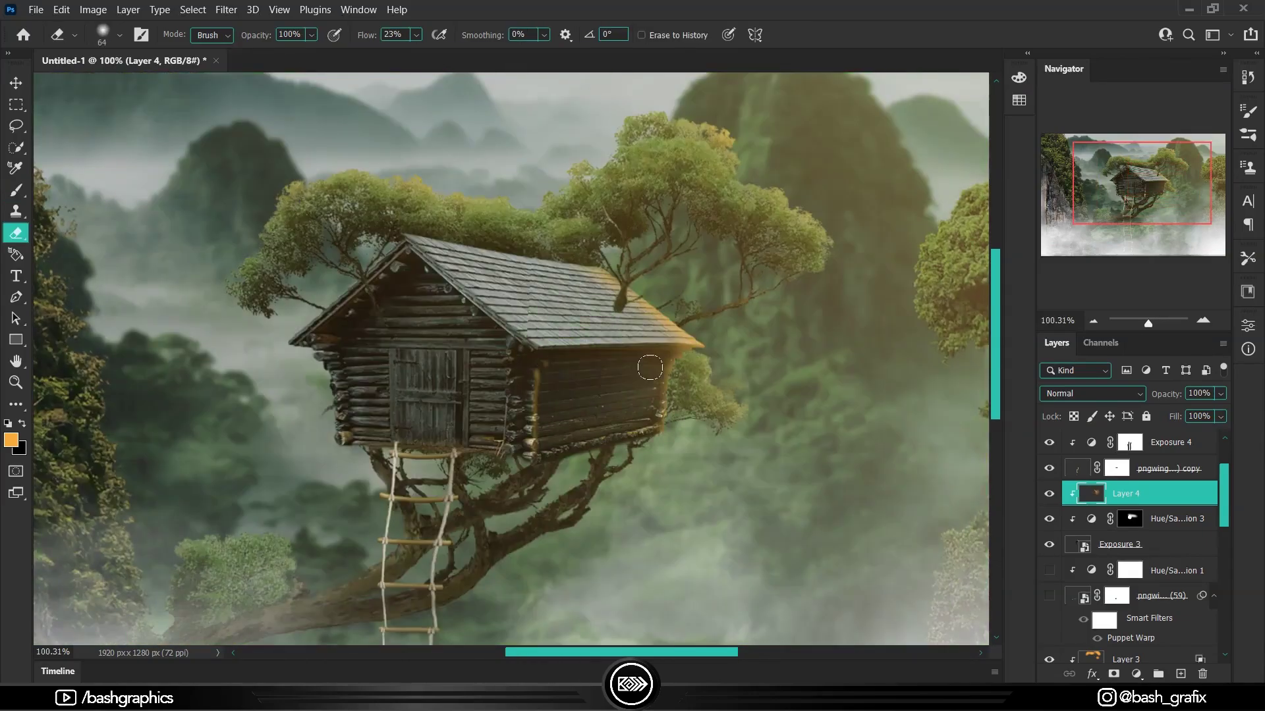
{"action": "scroll", "coordinate": [498, 363], "scroll_direction": "up", "scroll_amount": 3}
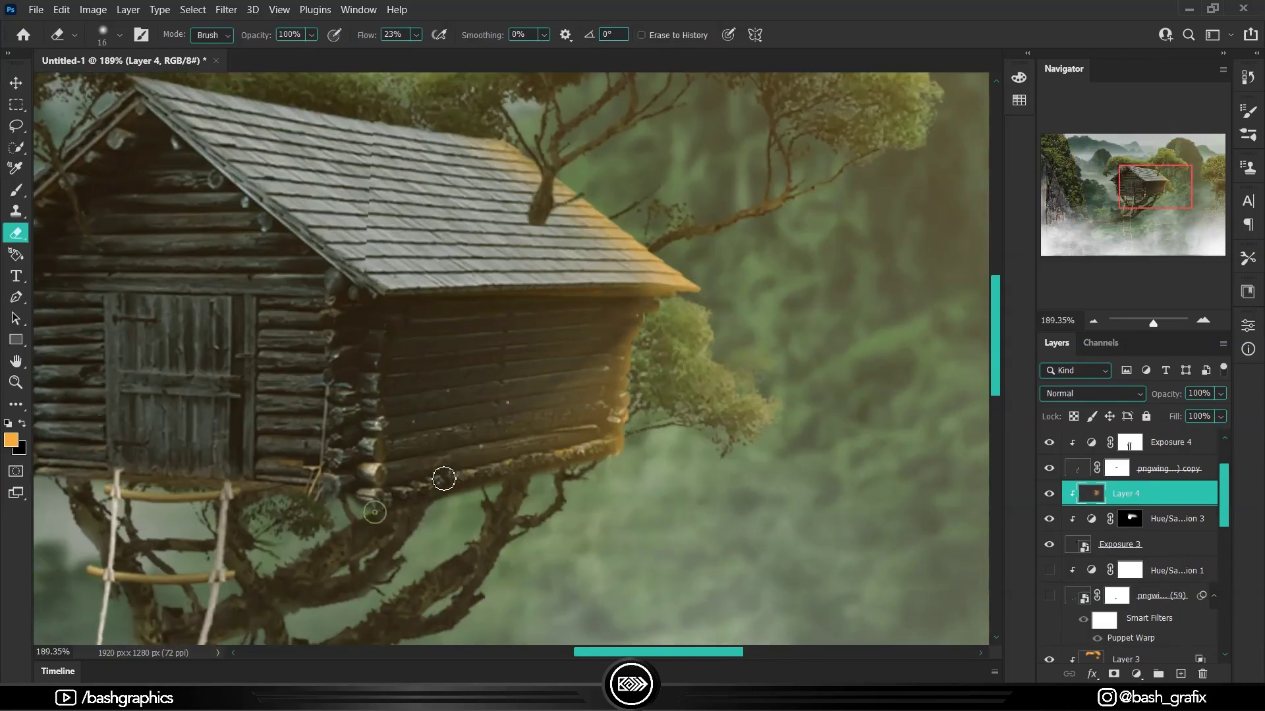
{"action": "scroll", "coordinate": [466, 425], "scroll_direction": "down", "scroll_amount": 3}
{"action": "scroll", "coordinate": [621, 338], "scroll_direction": "up", "scroll_amount": 3}
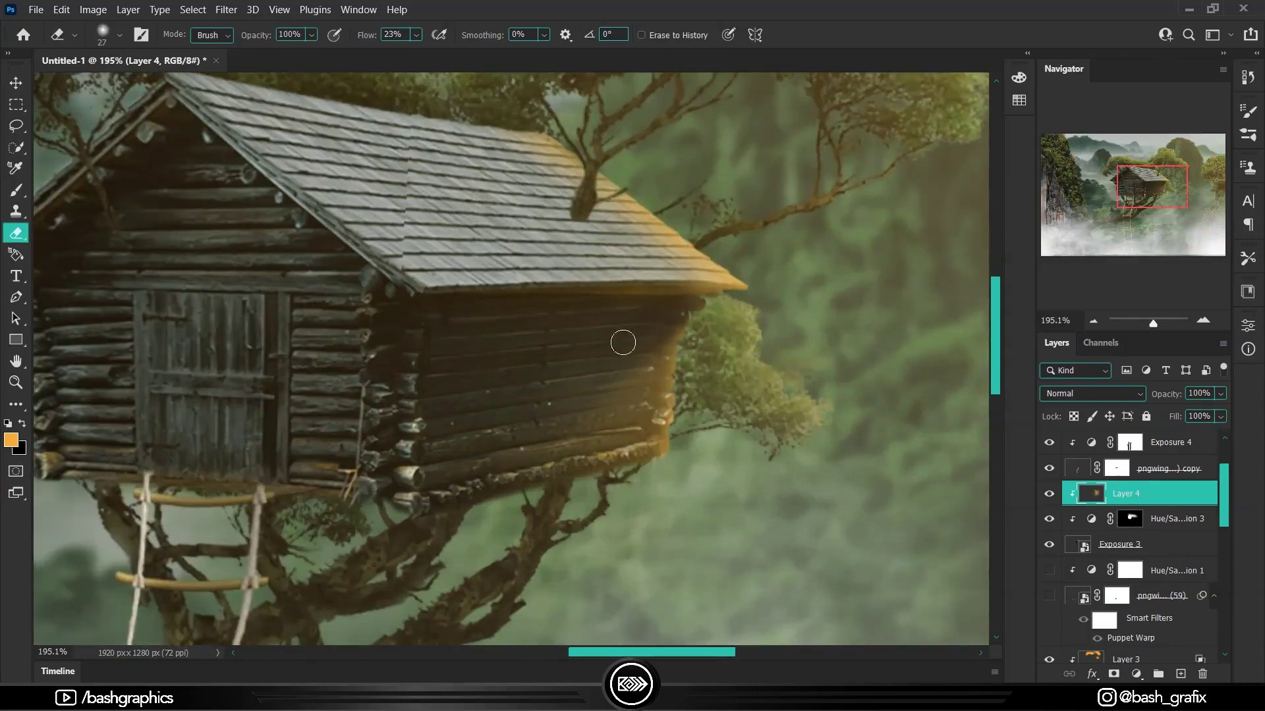
{"action": "scroll", "coordinate": [621, 339], "scroll_direction": "down", "scroll_amount": 3}
{"action": "scroll", "coordinate": [662, 299], "scroll_direction": "up", "scroll_amount": 2}
{"action": "left_click", "coordinate": [1091, 393]}
{"action": "left_click", "coordinate": [1132, 521]}
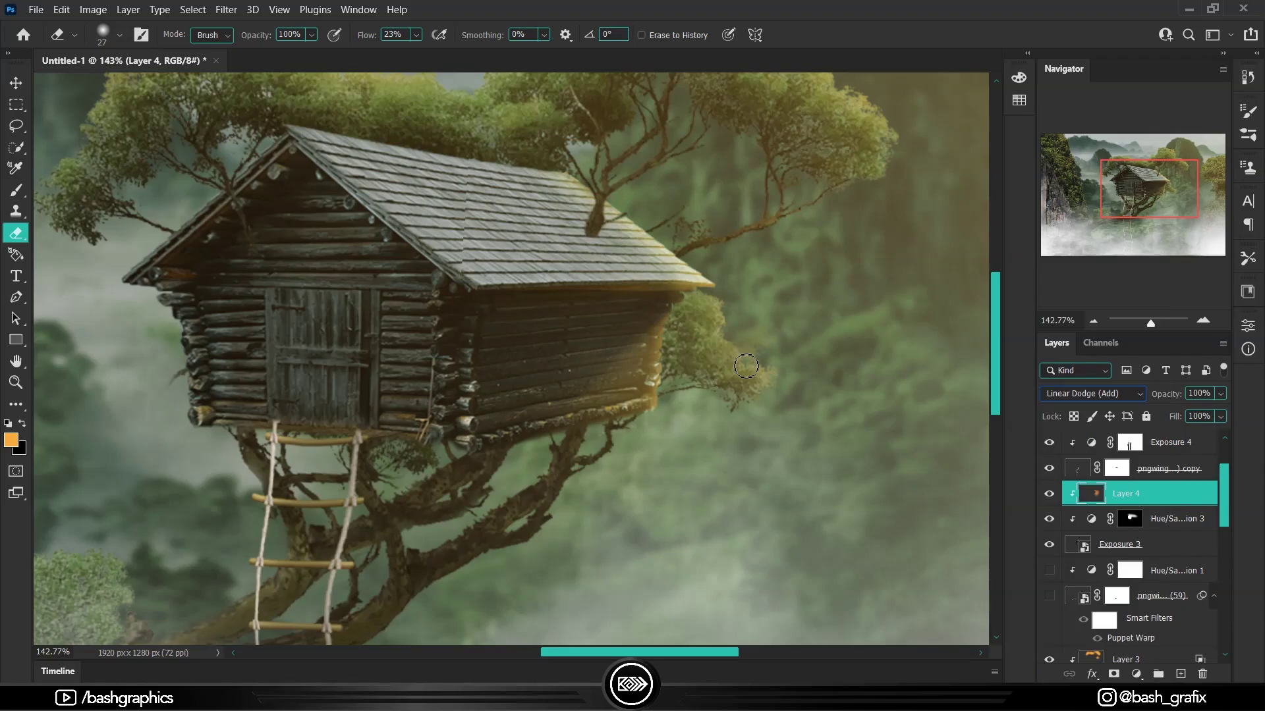
Paint warm golden light across the cabin roof's right side
{"action": "scroll", "coordinate": [746, 366], "scroll_direction": "up", "scroll_amount": 3}
{"action": "left_click_drag", "start_coordinate": [500, 276], "coordinate": [652, 369]}
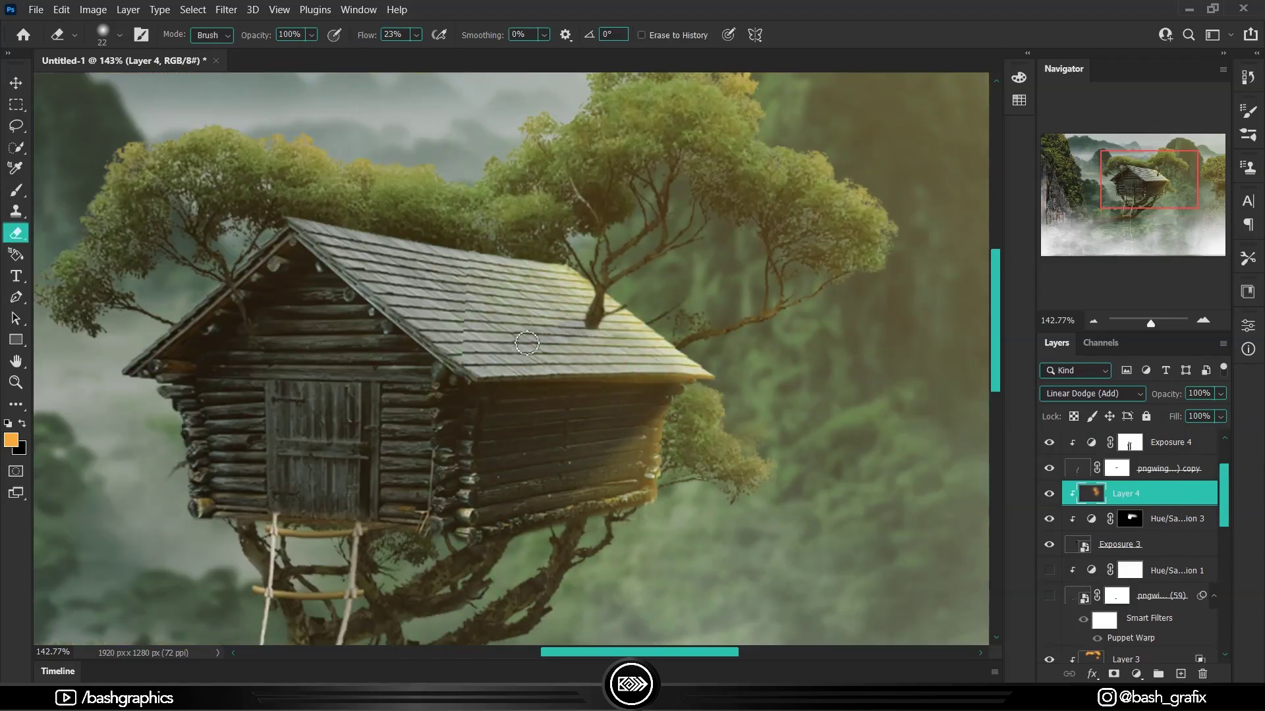
{"action": "key", "text": "b"}
{"action": "left_click_drag", "start_coordinate": [500, 290], "coordinate": [632, 330]}
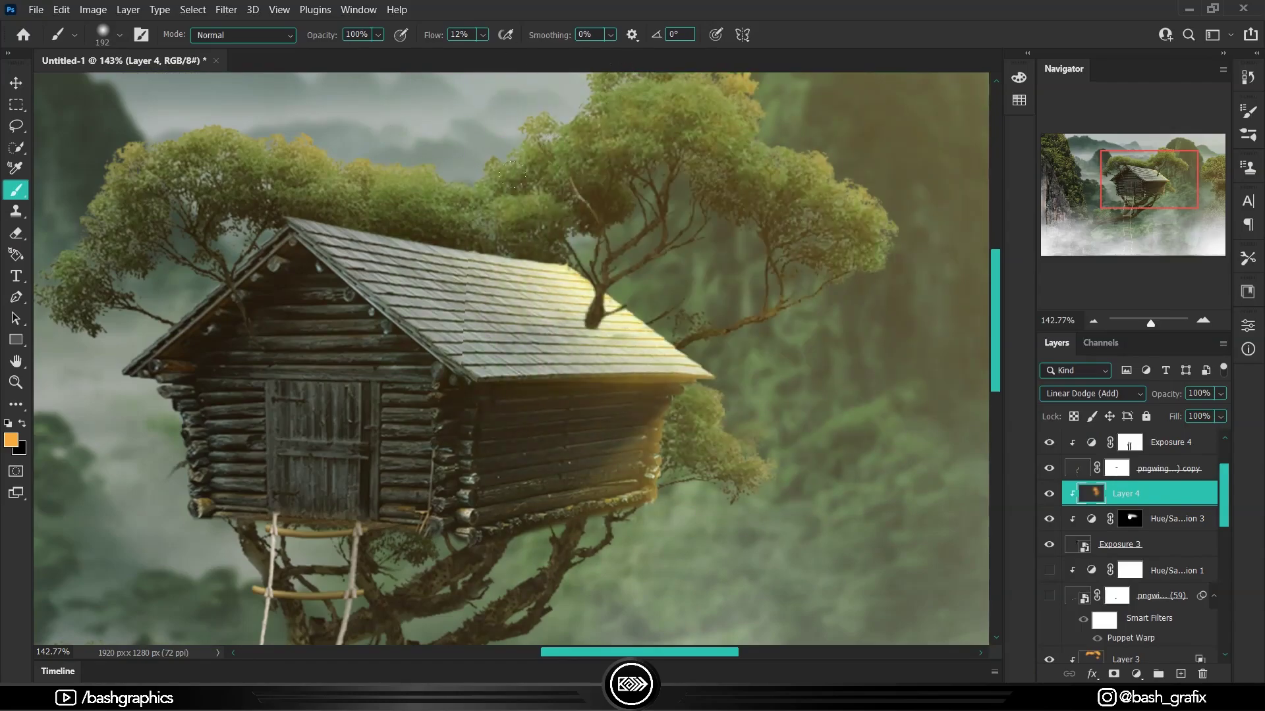
{"action": "left_click_drag", "start_coordinate": [511, 173], "coordinate": [430, 147]}
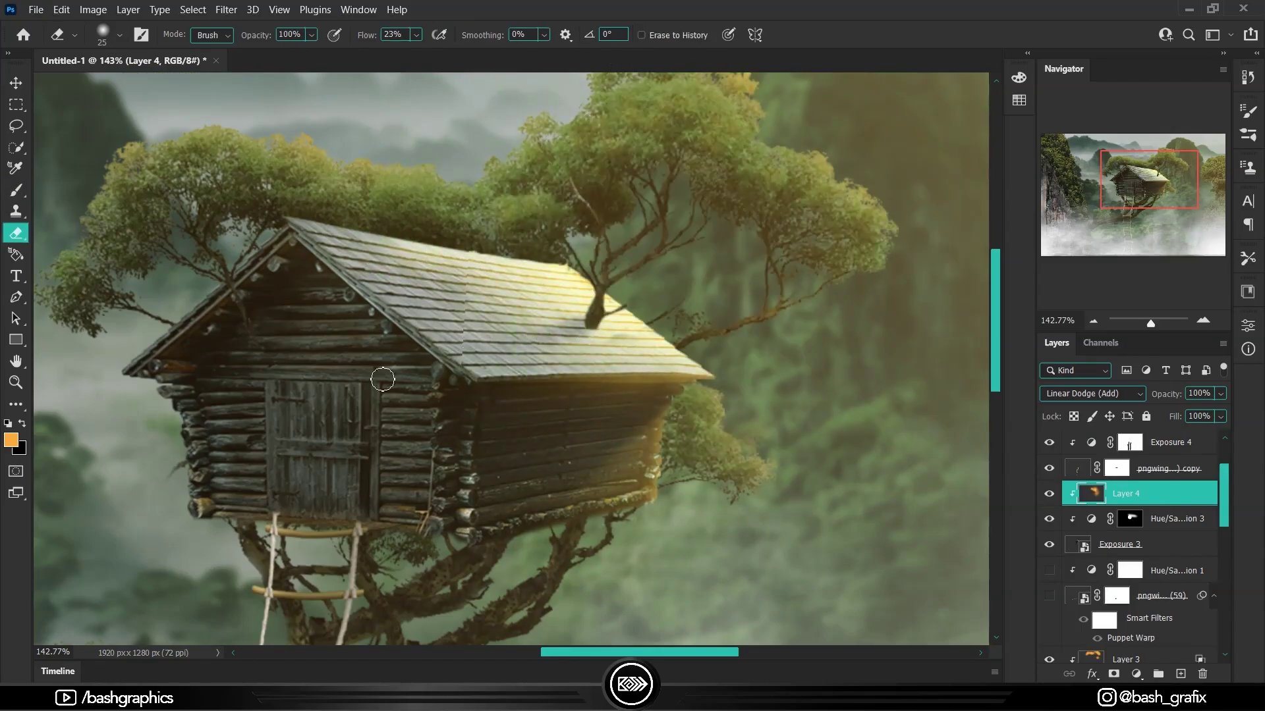
Invert the new exposure adjustment's mask to black so its effect is hidden
{"action": "key", "text": "ctrl+0"}
{"action": "key", "text": "h"}
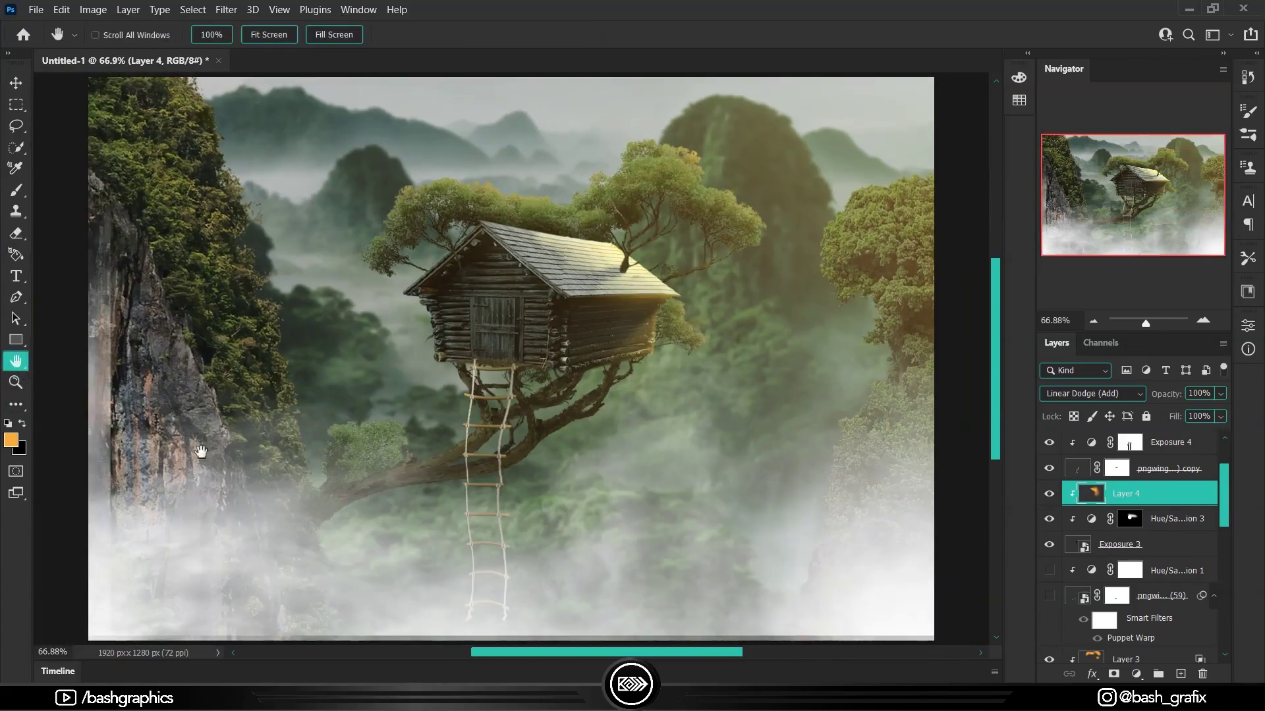
{"action": "left_click_drag", "start_coordinate": [201, 452], "coordinate": [479, 463]}
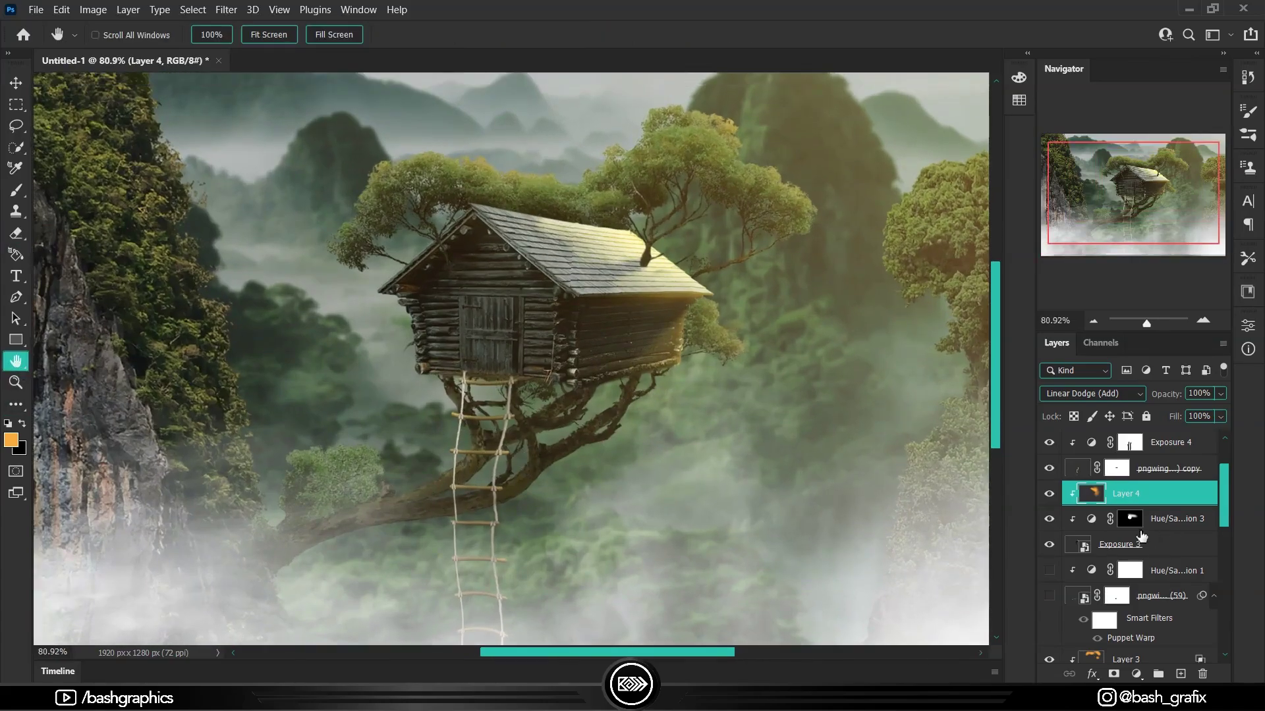
{"action": "key", "text": "b"}
{"action": "key", "text": "ctrl+i"}
Paint the Exposure 6 darkening onto the house front through its mask
{"action": "key", "text": "x"}
{"action": "scroll", "coordinate": [465, 189], "scroll_direction": "up", "scroll_amount": 4}
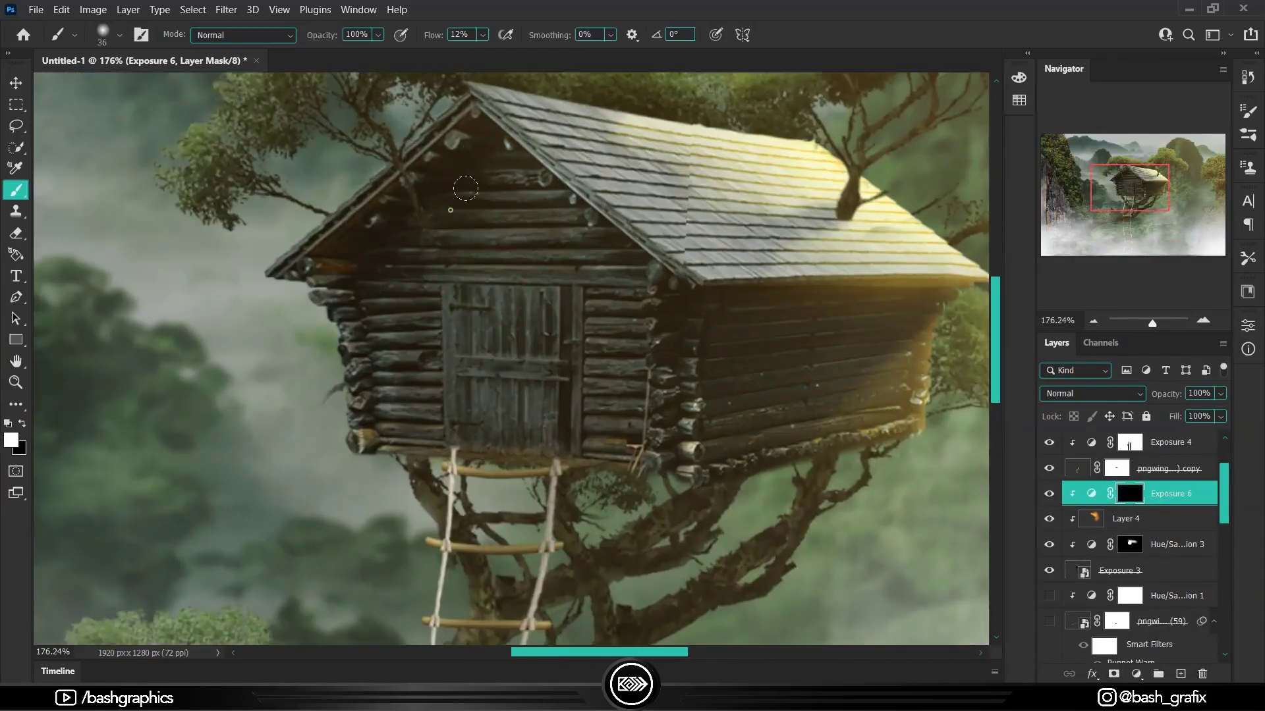
{"action": "left_click_drag", "start_coordinate": [453, 157], "coordinate": [537, 250]}
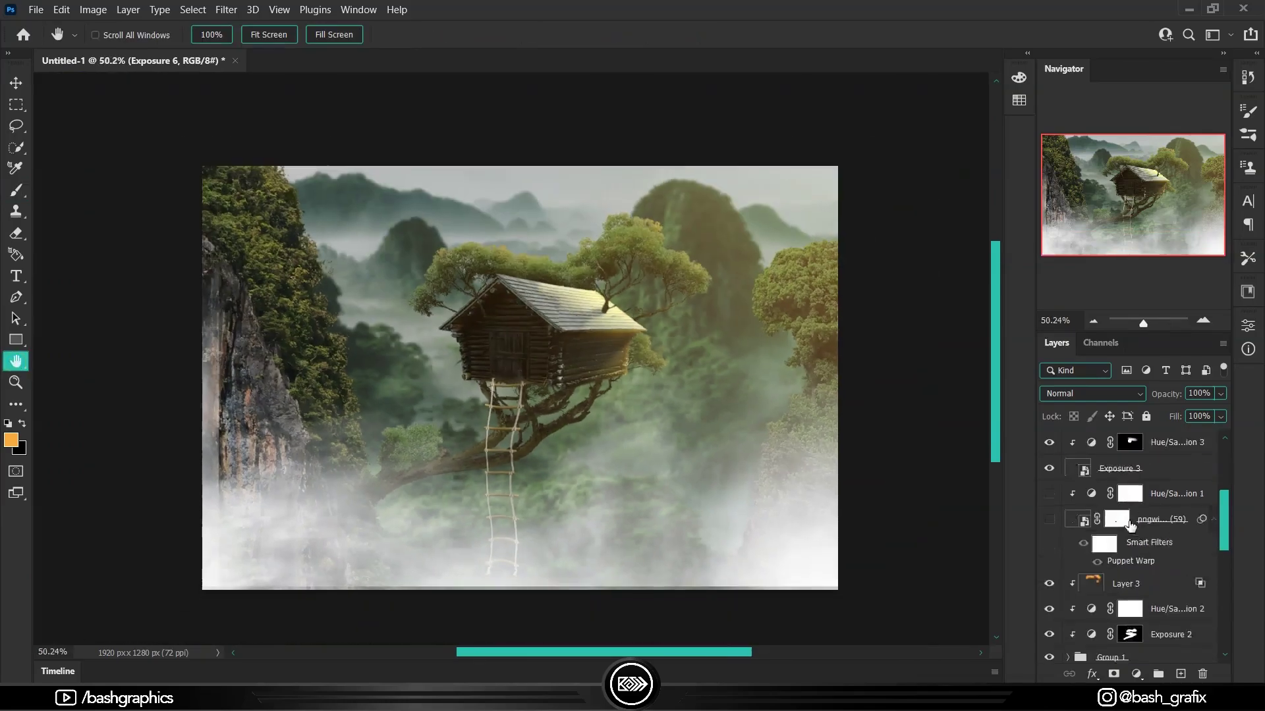
{"action": "key", "text": "ctrl+i"}
{"action": "key", "text": "b"}
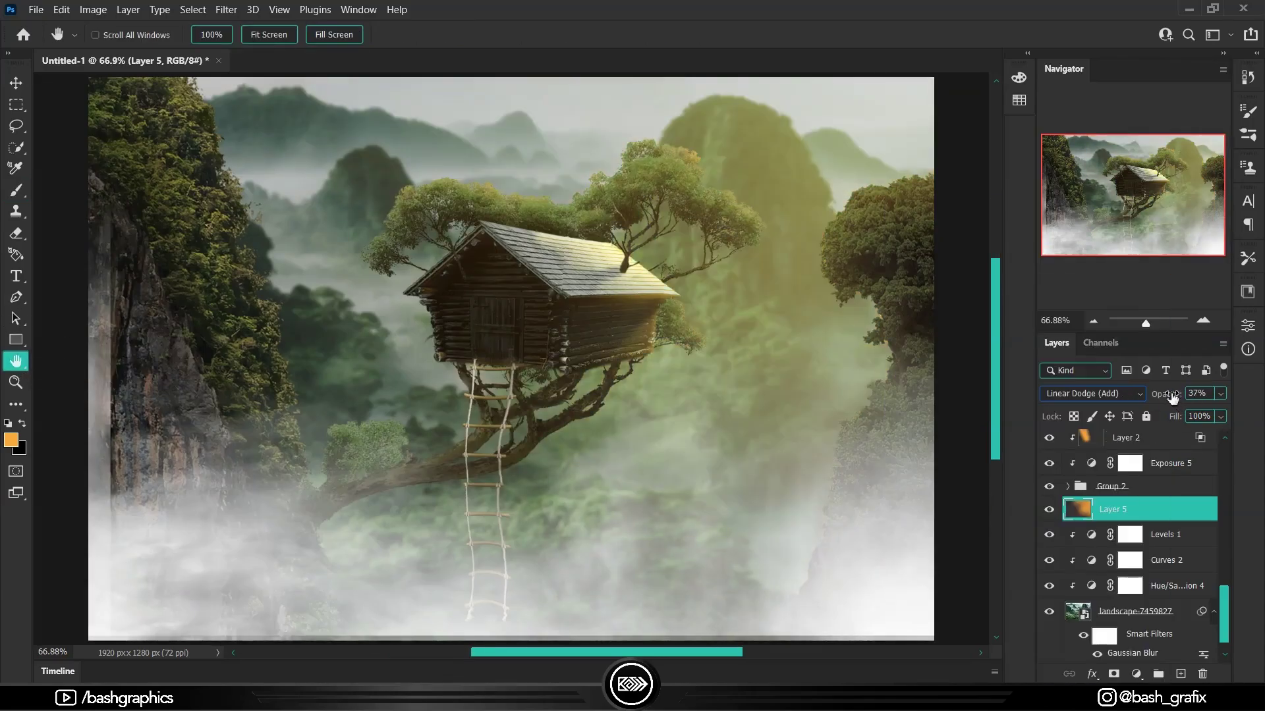
Re-enable the orange glow Layer 5 at a reduced 15% opacity
{"action": "left_click", "coordinate": [1049, 511]}
{"action": "key", "text": "b"}
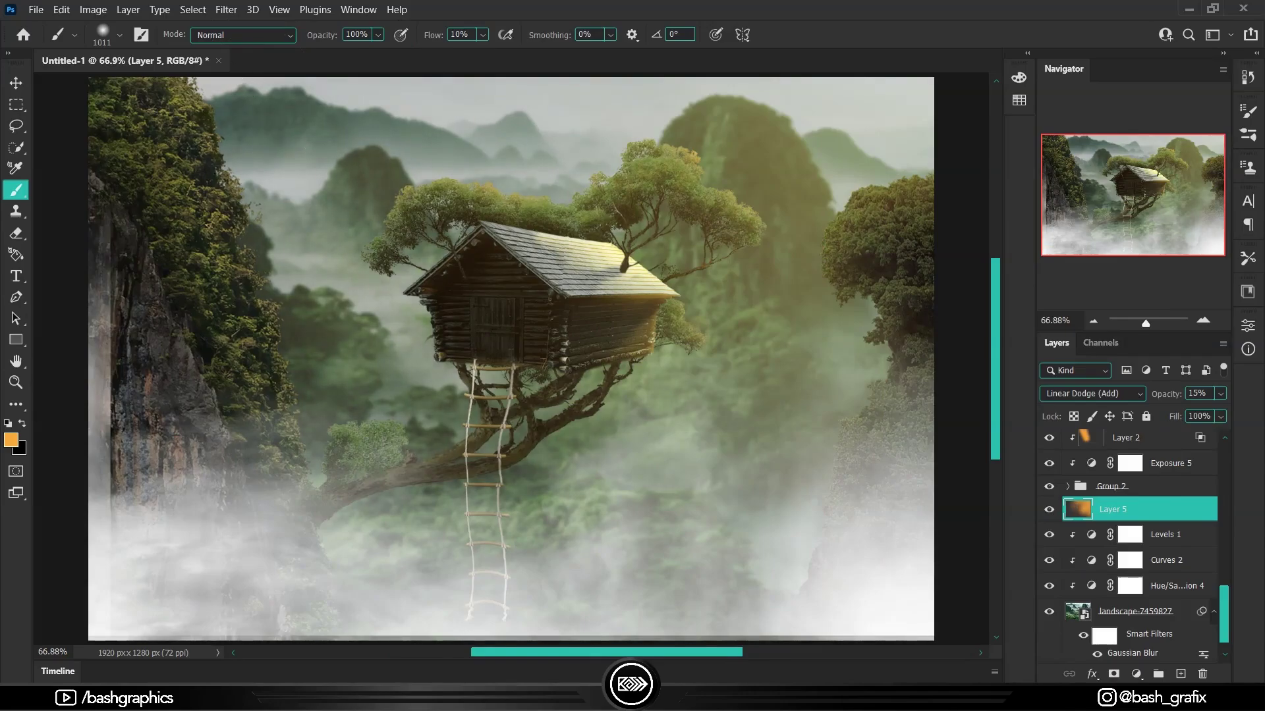
{"action": "key", "text": "e"}
{"action": "scroll", "coordinate": [575, 386], "scroll_direction": "down", "scroll_amount": 3}
{"action": "scroll", "coordinate": [625, 301], "scroll_direction": "up", "scroll_amount": 10}
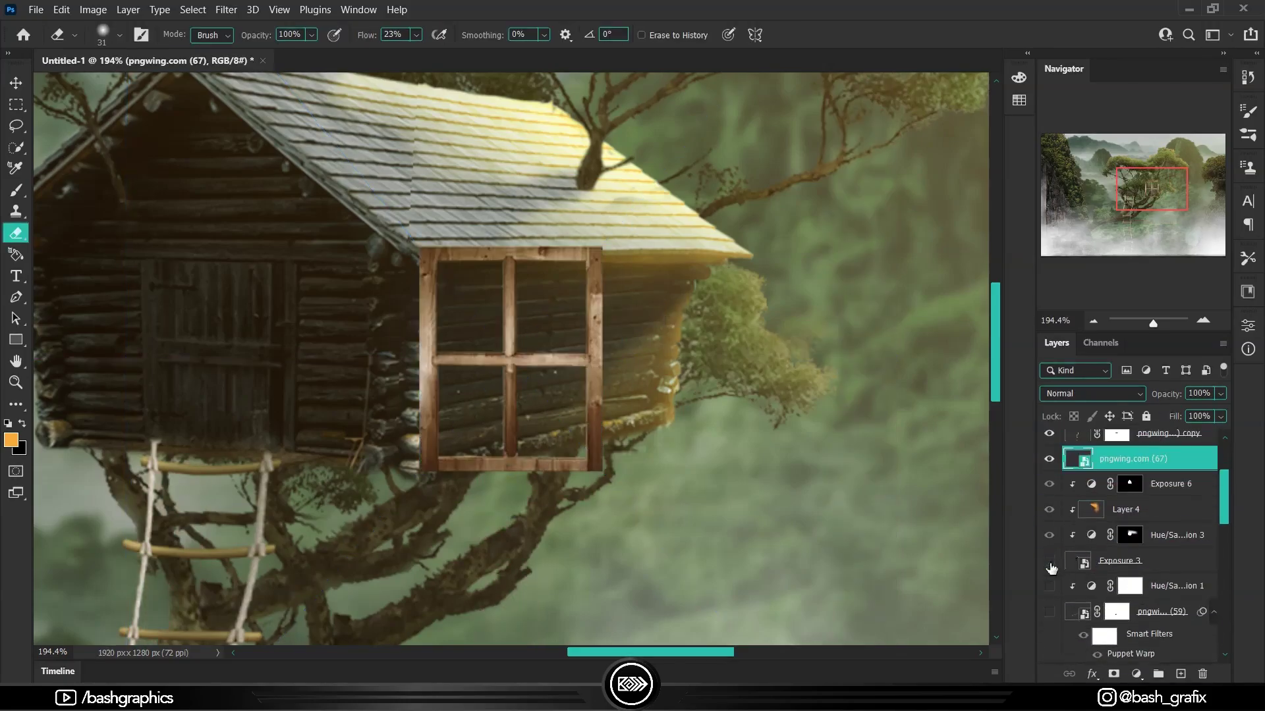
Skew the window frame's corners into the wall's perspective and darken it with Exposure
{"action": "scroll", "coordinate": [576, 345], "scroll_direction": "up", "scroll_amount": 3}
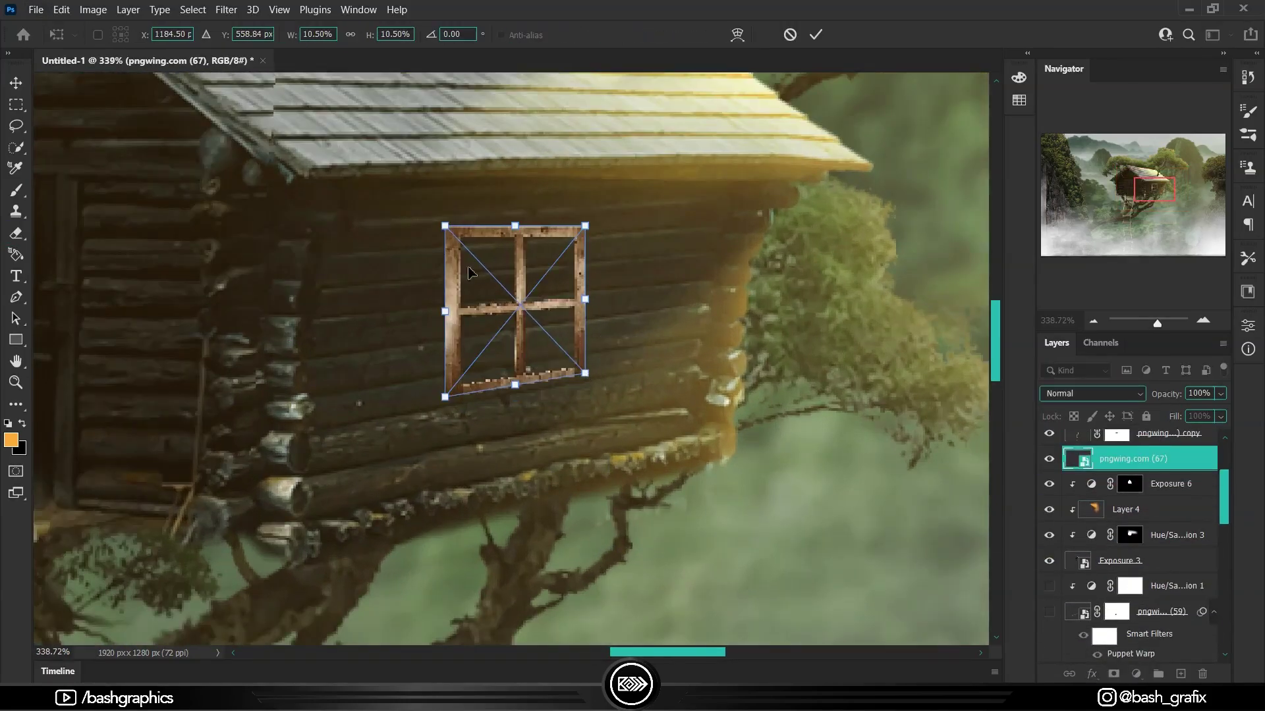
{"action": "mouse_move", "coordinate": [442, 393]}
{"action": "left_mouse_down"}
{"action": "mouse_move", "coordinate": [438, 414]}
{"action": "mouse_move", "coordinate": [441, 403]}
{"action": "left_mouse_up"}
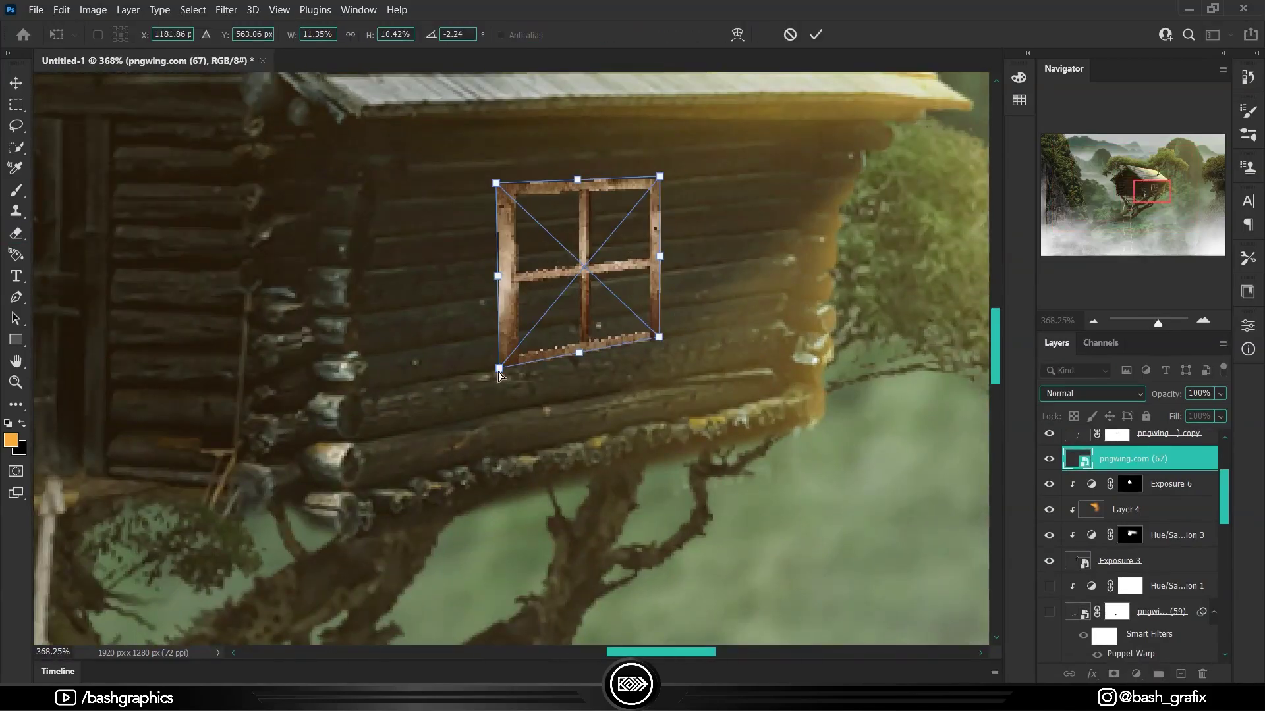
{"action": "left_click_drag", "start_coordinate": [495, 182], "coordinate": [496, 187]}
{"action": "left_click_drag", "start_coordinate": [660, 177], "coordinate": [672, 177]}
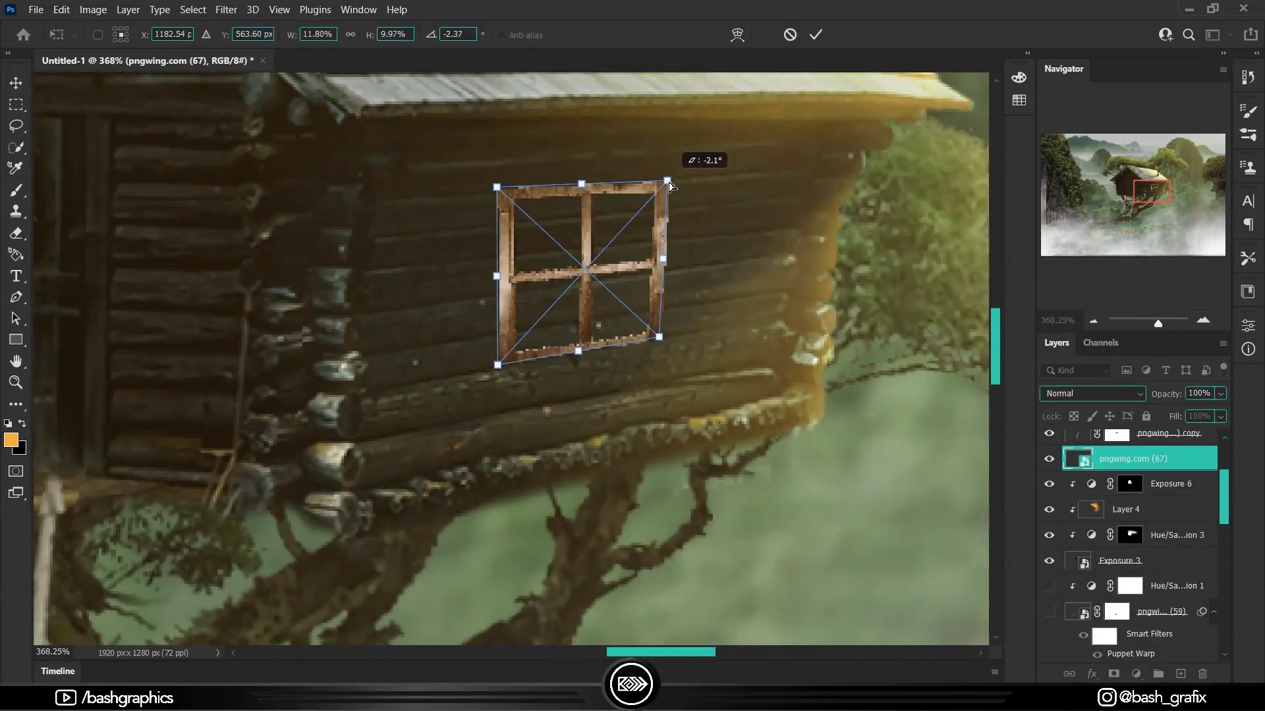
{"action": "left_click_drag", "start_coordinate": [658, 336], "coordinate": [668, 337]}
{"action": "left_click_drag", "start_coordinate": [496, 187], "coordinate": [494, 187]}
{"action": "left_click_drag", "start_coordinate": [668, 333], "coordinate": [667, 327]}
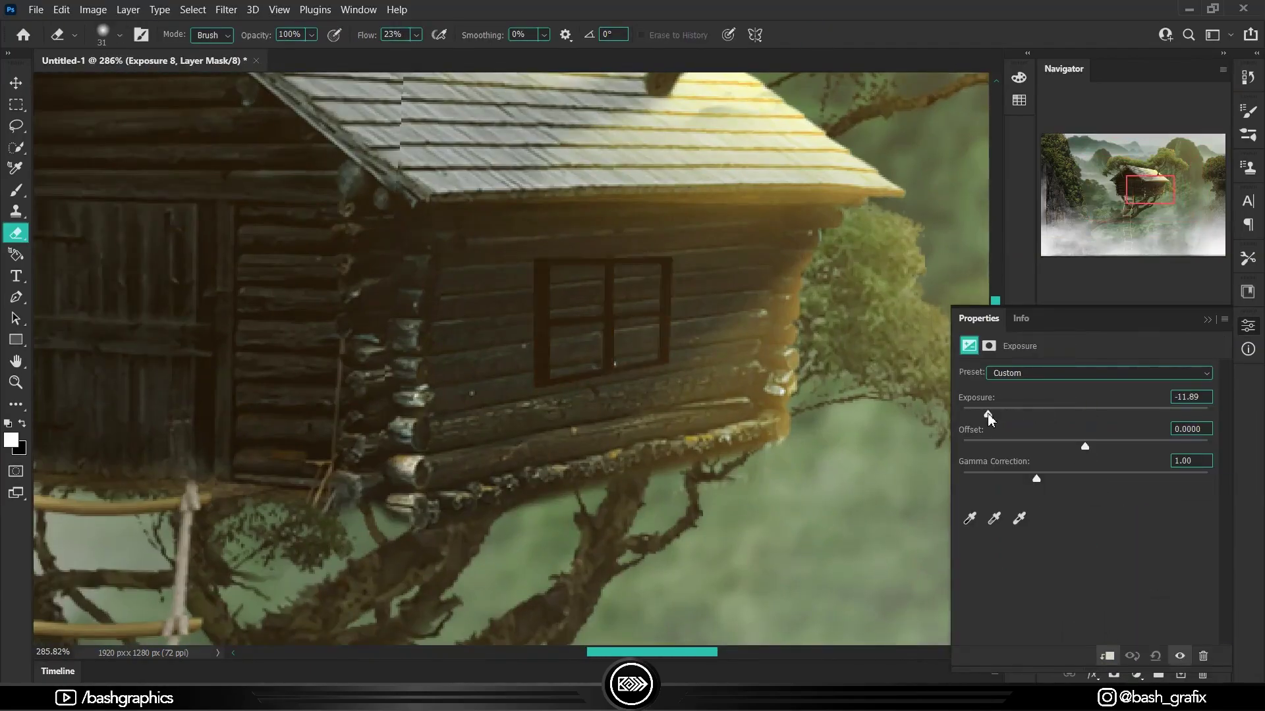
{"action": "left_click", "coordinate": [1026, 577]}
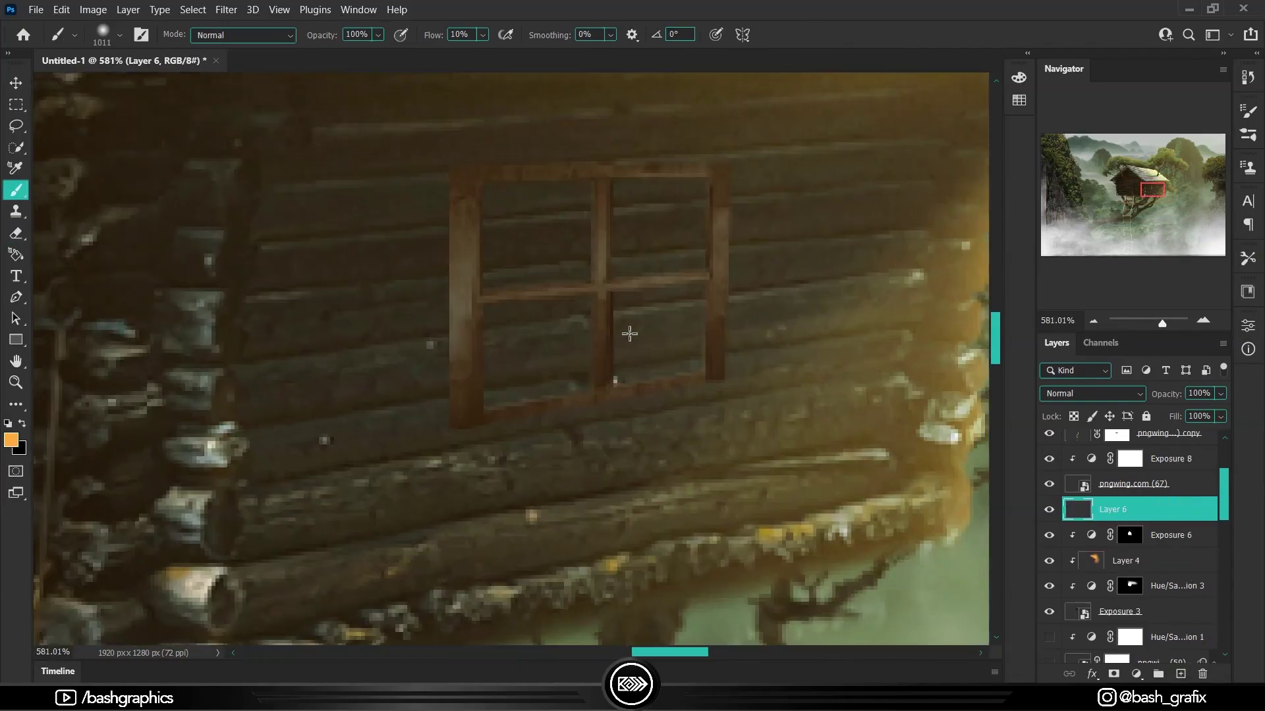
{"action": "right_click", "coordinate": [594, 269]}
On a new layer, select the window panes with Quick Selection and trim with Lasso
{"action": "key", "text": "Escape"}
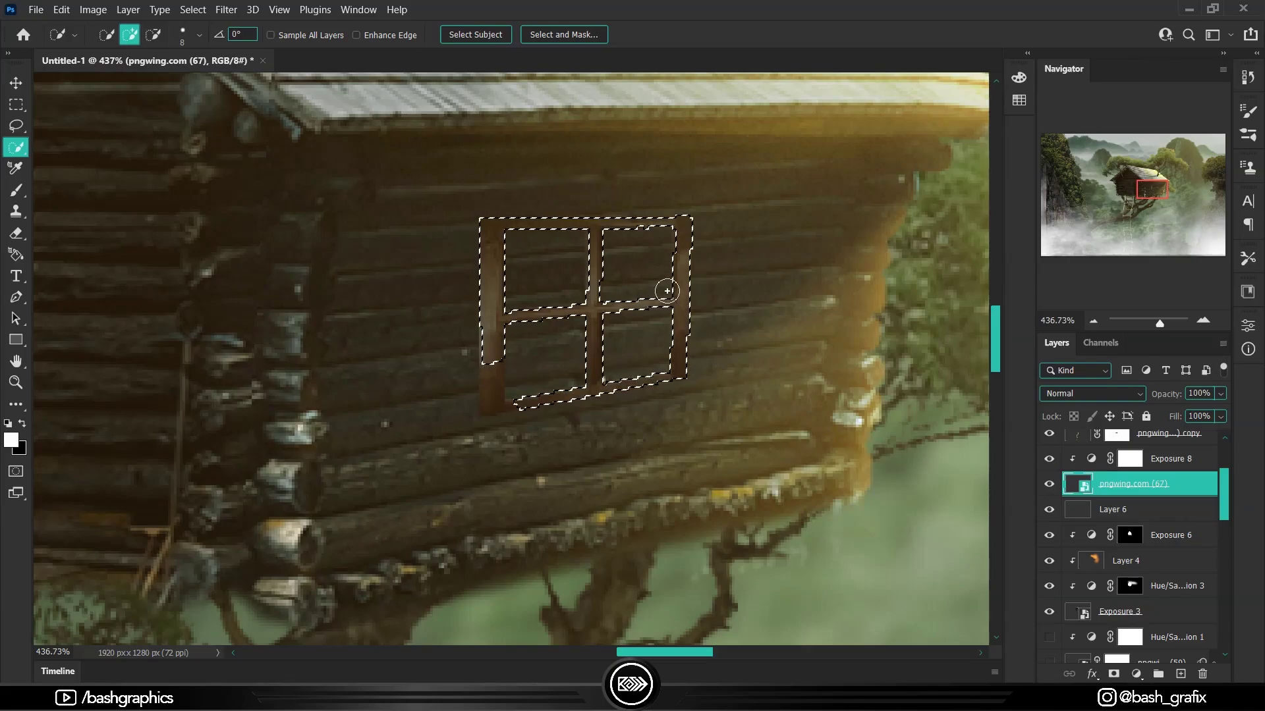
{"action": "key", "text": "alt+bracketleft"}
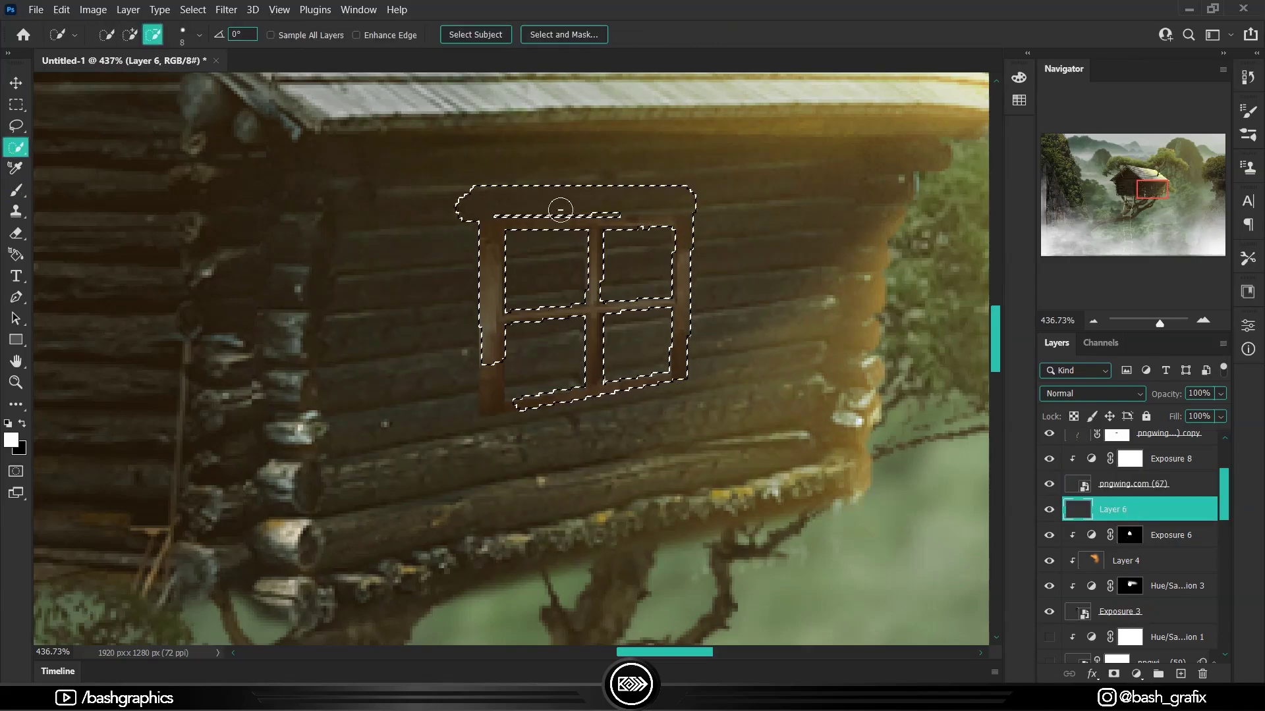
{"action": "scroll", "coordinate": [607, 207], "scroll_direction": "up", "scroll_amount": 2, "text": "alt"}
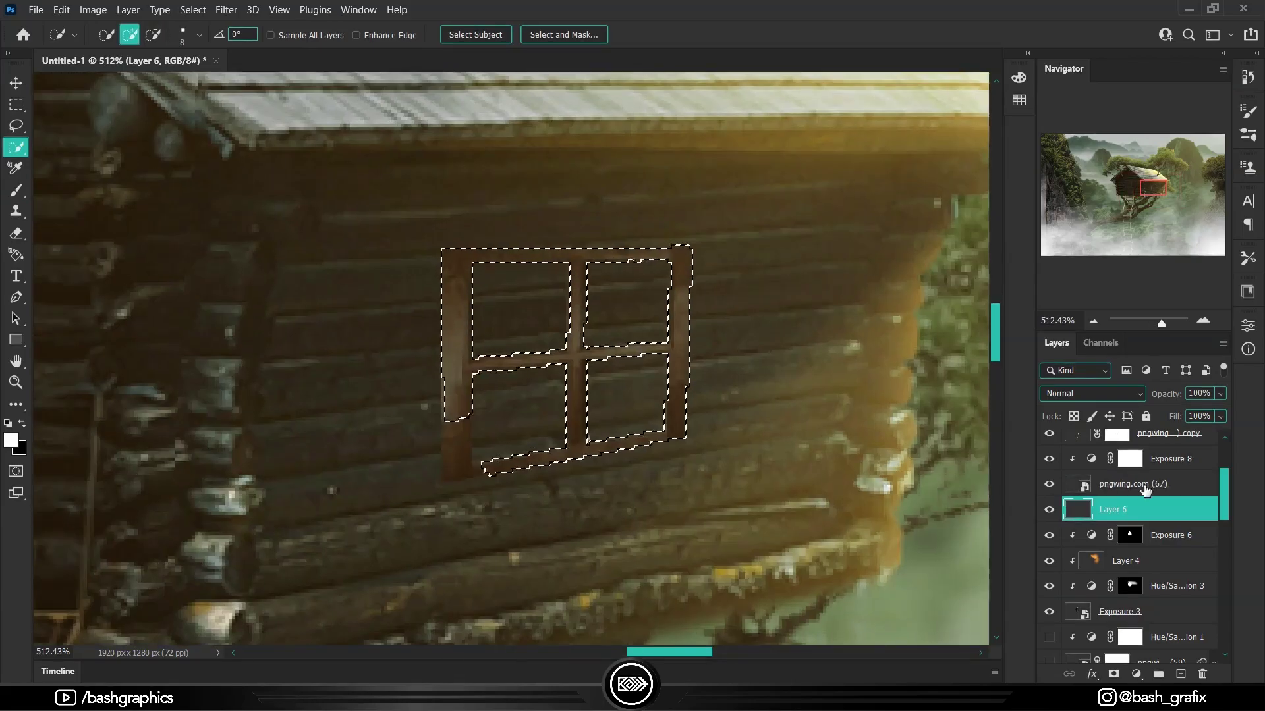
{"action": "key", "text": "alt+bracketright"}
{"action": "left_click", "coordinate": [429, 232]}
{"action": "key", "text": "alt+bracketleft"}
{"action": "key", "text": "l"}
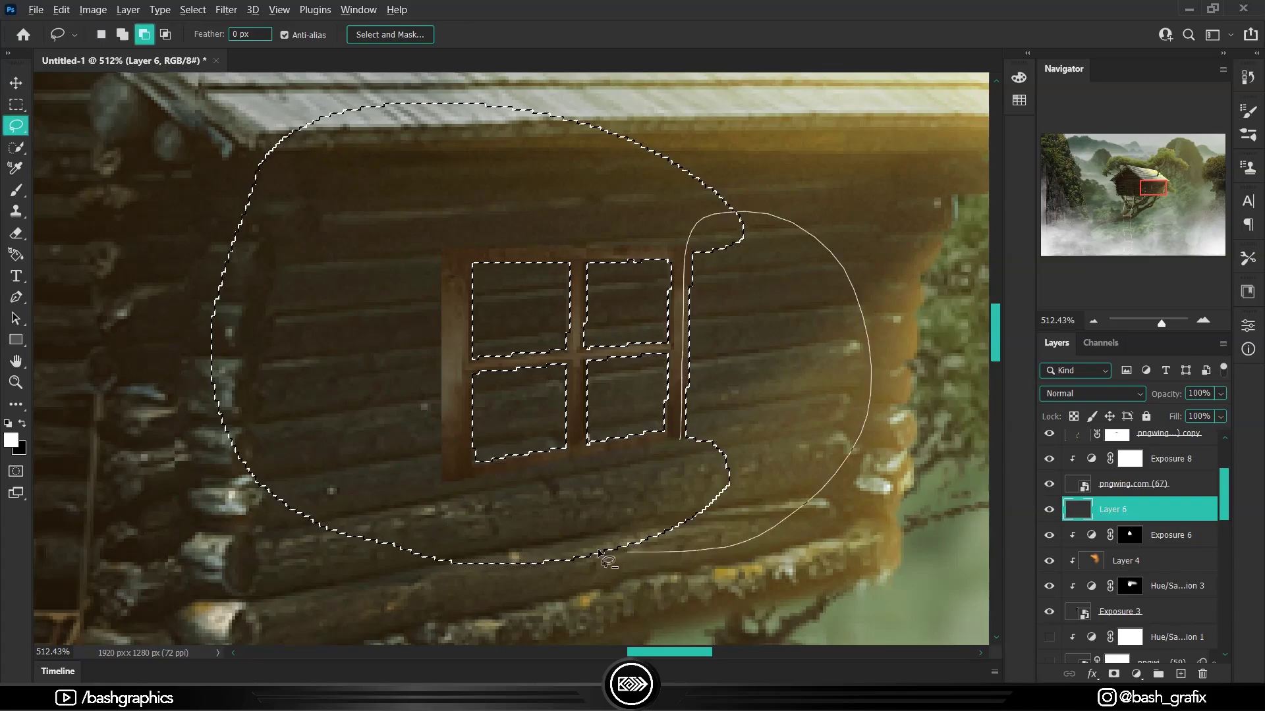
{"action": "left_click_drag", "start_coordinate": [600, 556], "coordinate": [625, 552]}
Fill the pane selection with white and erase the excess
{"action": "key", "text": "e"}
{"action": "left_click", "coordinate": [570, 342]}
{"action": "key", "text": "ctrl+d"}
{"action": "scroll", "coordinate": [815, 275], "scroll_direction": "down", "scroll_amount": 5}
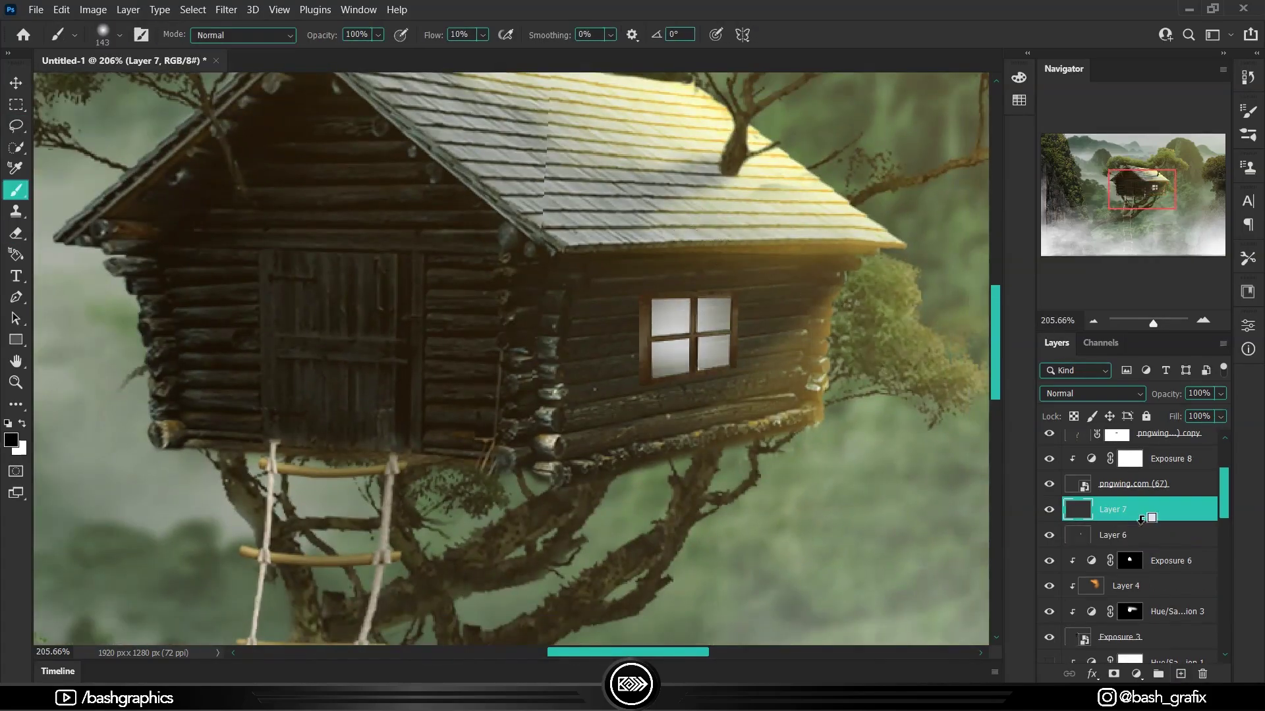
{"action": "scroll", "coordinate": [675, 287], "scroll_direction": "up", "scroll_amount": 4}
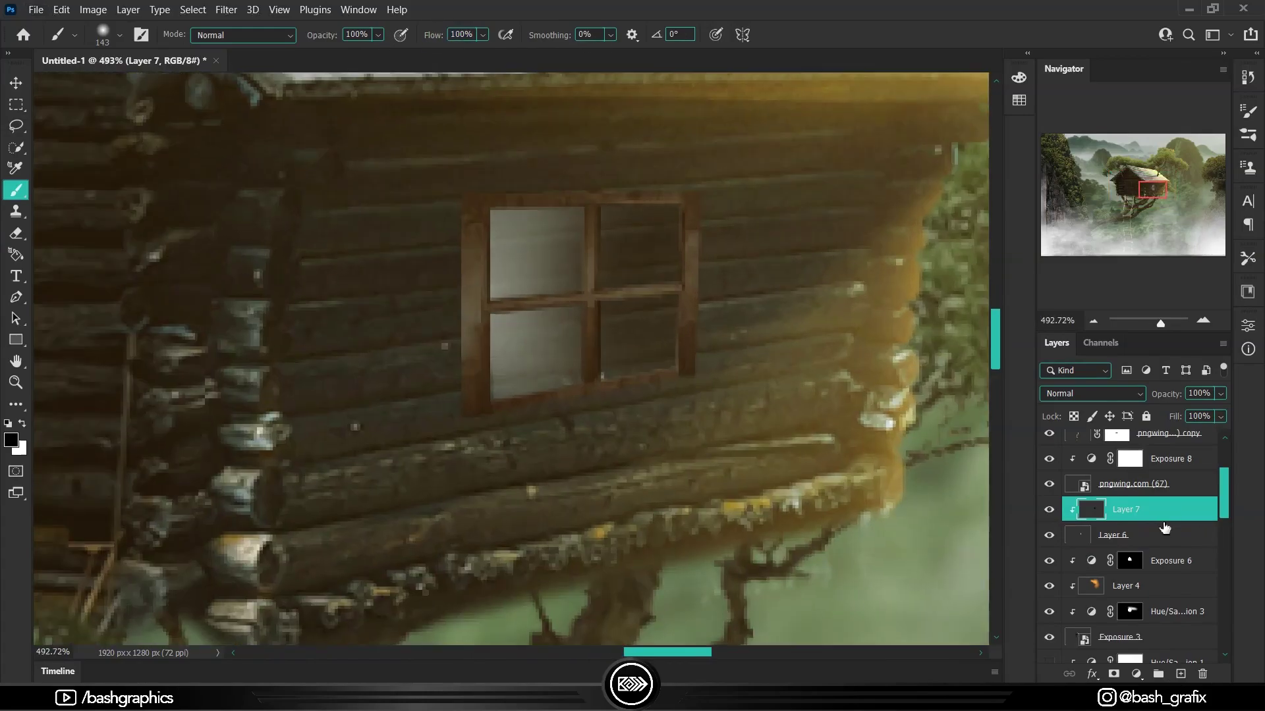
Merge the pane layer down into Layer 6 and set its fill to 47%
{"action": "key", "text": "ctrl+e"}
{"action": "scroll", "coordinate": [672, 339], "scroll_direction": "down", "scroll_amount": 5}
{"action": "scroll", "coordinate": [672, 339], "scroll_direction": "up", "scroll_amount": 4}
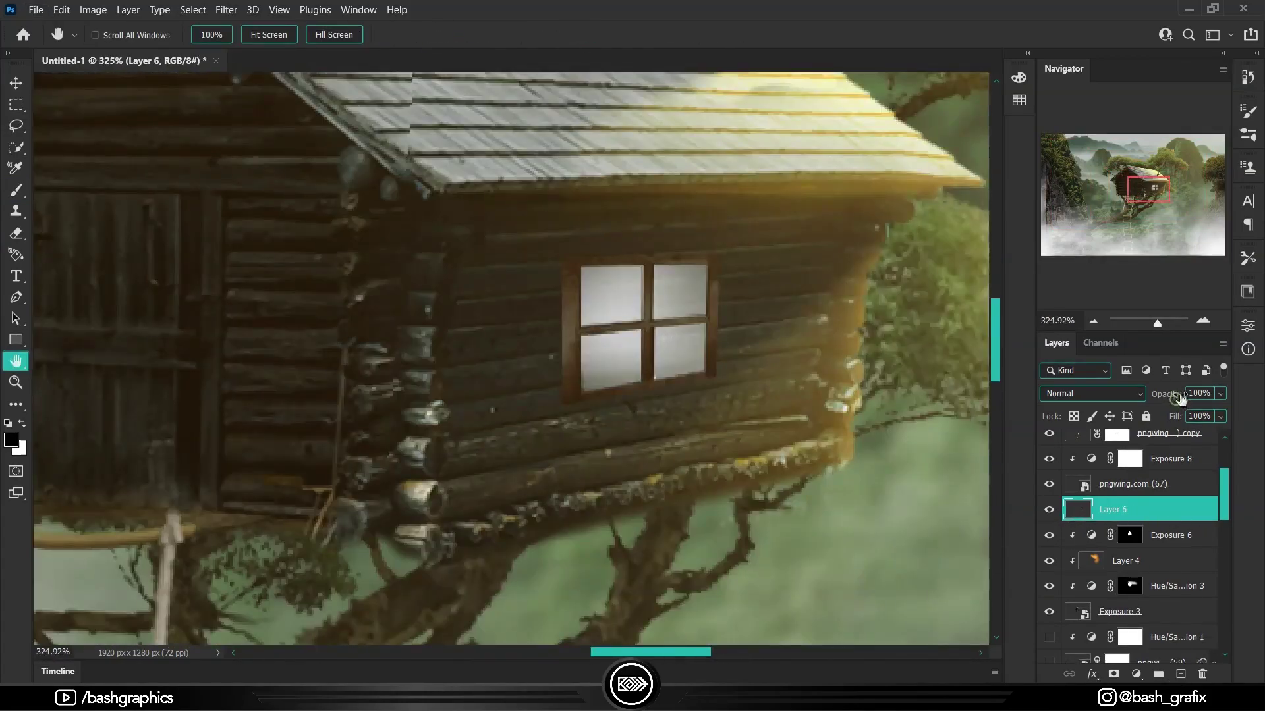
{"action": "key", "text": "shift+4"}
{"action": "key", "text": "shift+7"}
{"action": "scroll", "coordinate": [754, 357], "scroll_direction": "down", "scroll_amount": 5}
{"action": "scroll", "coordinate": [754, 357], "scroll_direction": "up", "scroll_amount": 4}
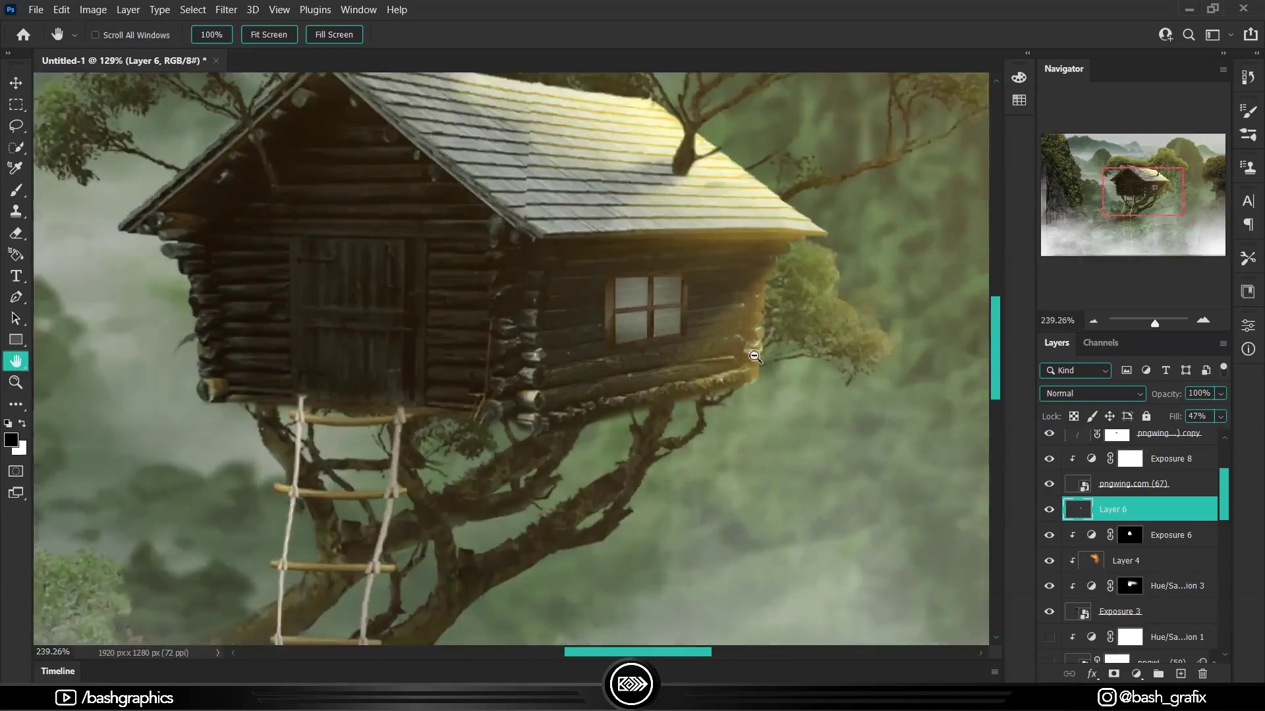
{"action": "scroll", "coordinate": [754, 356], "scroll_direction": "up", "scroll_amount": 3}
Trace the window outline with the Pen tool, load it as a selection and fill white
{"action": "key", "text": "p"}
{"action": "left_click", "coordinate": [422, 258]}
{"action": "left_click", "coordinate": [713, 246]}
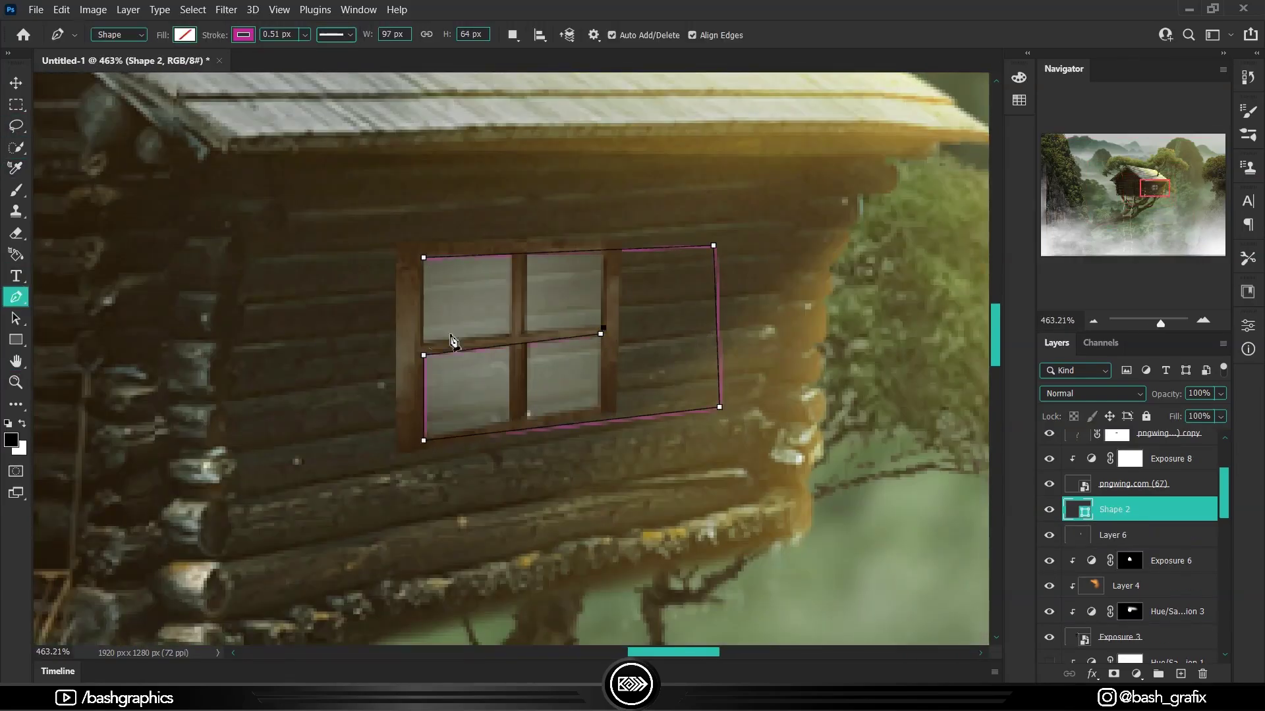
{"action": "key", "text": "ctrl+Return"}
{"action": "key", "text": "b"}
{"action": "key", "text": "alt+bracketleft"}
{"action": "key", "text": "x"}
{"action": "key", "text": "alt+BackSpace"}
{"action": "key", "text": "ctrl+d"}
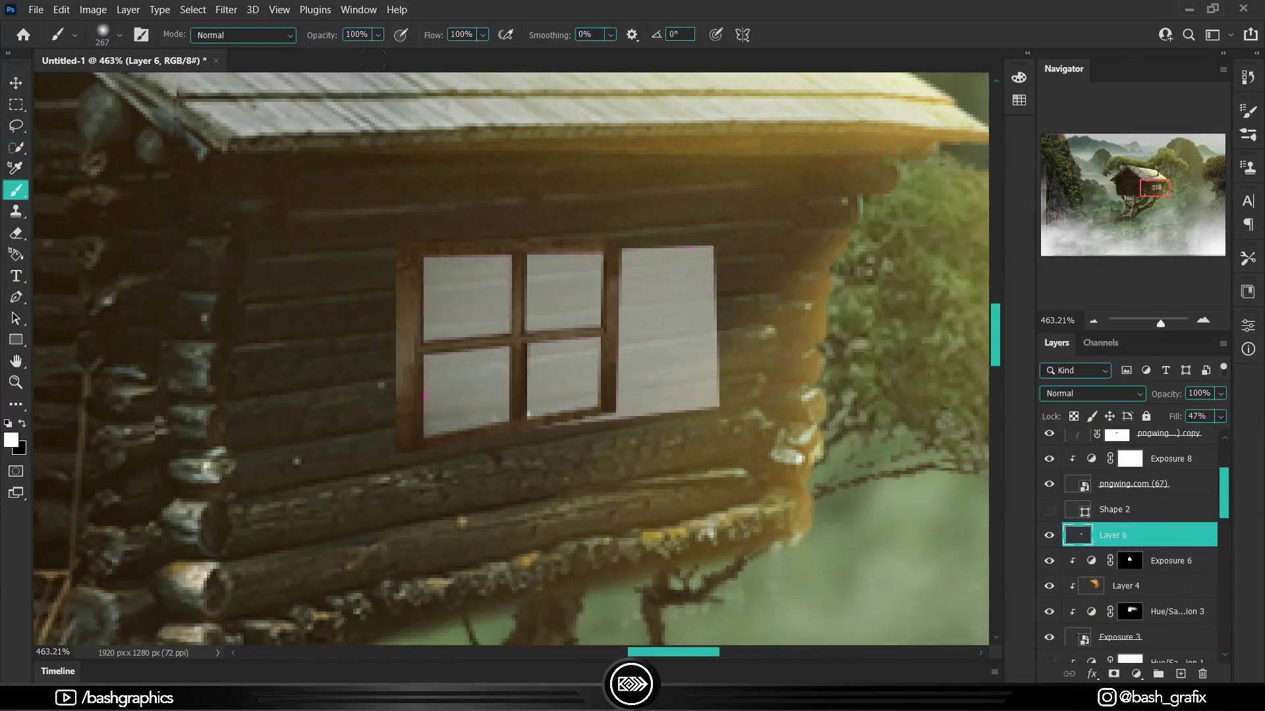
On a new Layer 7 above Exposure 8, fill the lasso-trimmed window selection white
{"action": "key", "text": "ctrl+shift+alt+n"}
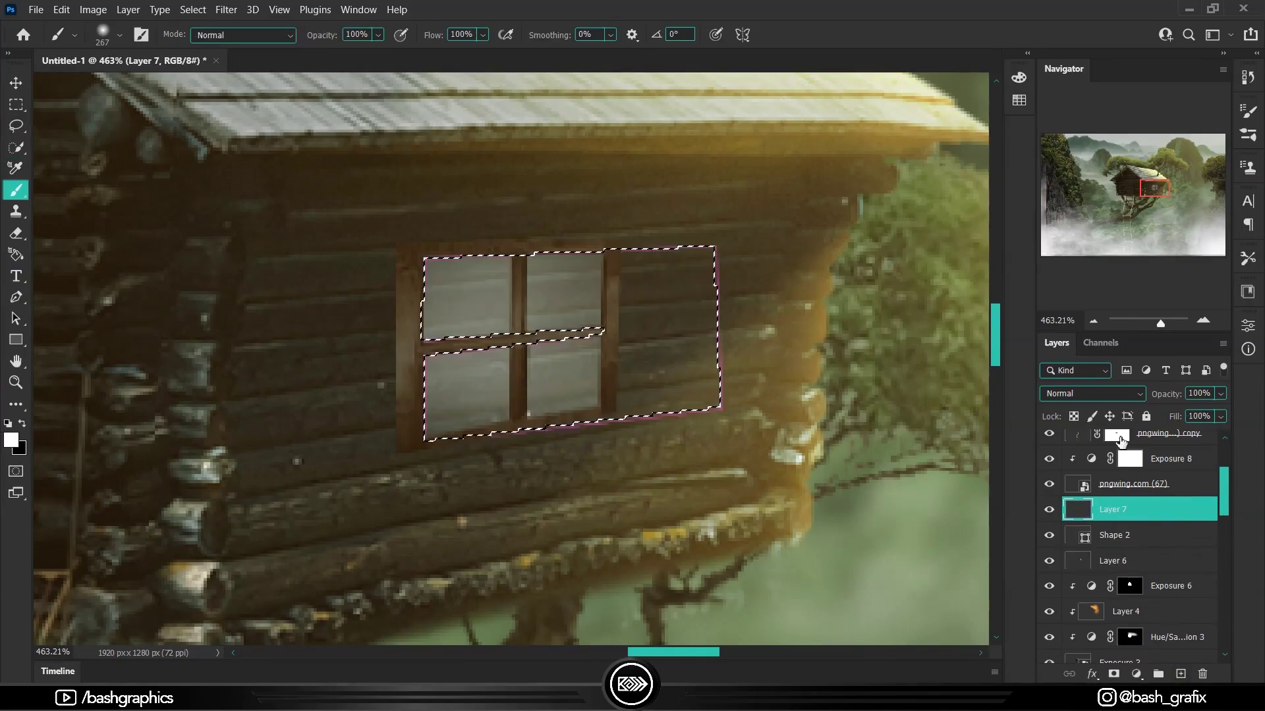
{"action": "left_click_drag", "start_coordinate": [1178, 519], "coordinate": [1178, 448]}
{"action": "key", "text": "alt+BackSpace"}
{"action": "key", "text": "ctrl+z"}
{"action": "key", "text": "l"}
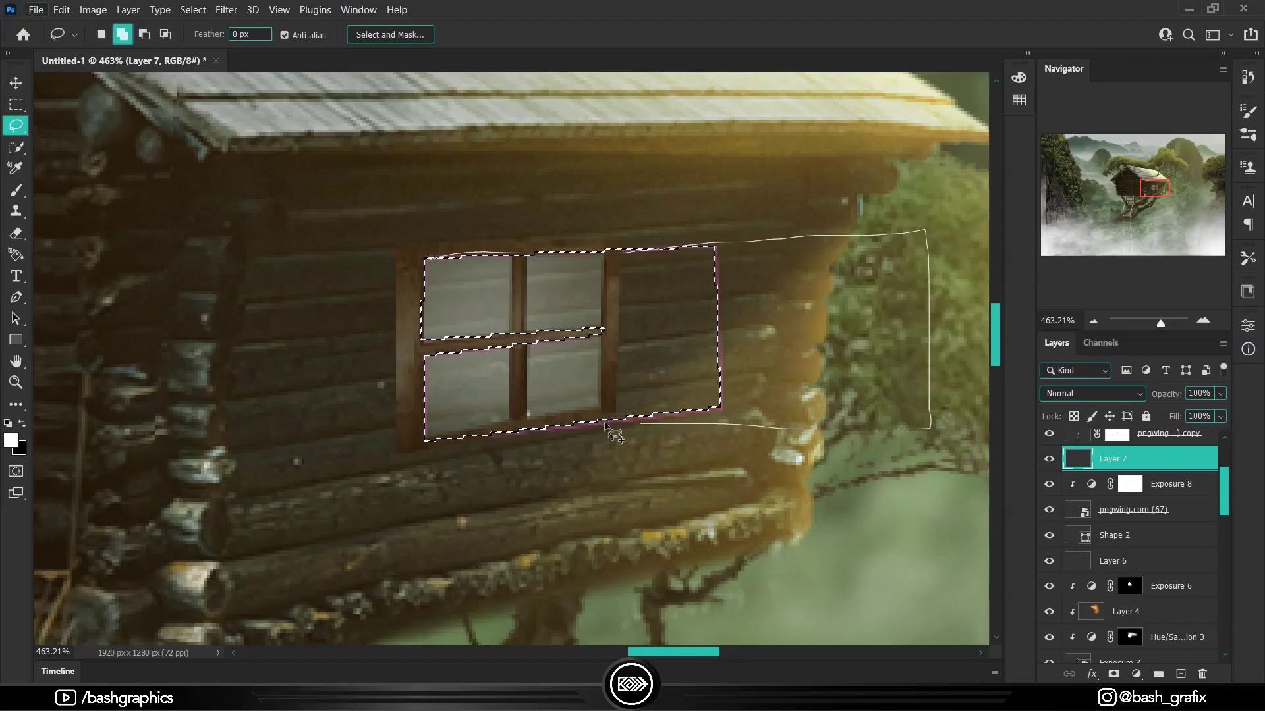
{"action": "key", "text": "alt+BackSpace"}
Free Transform the white pane fill to fit the window frame
{"action": "scroll", "coordinate": [724, 360], "scroll_direction": "down", "scroll_amount": 2}
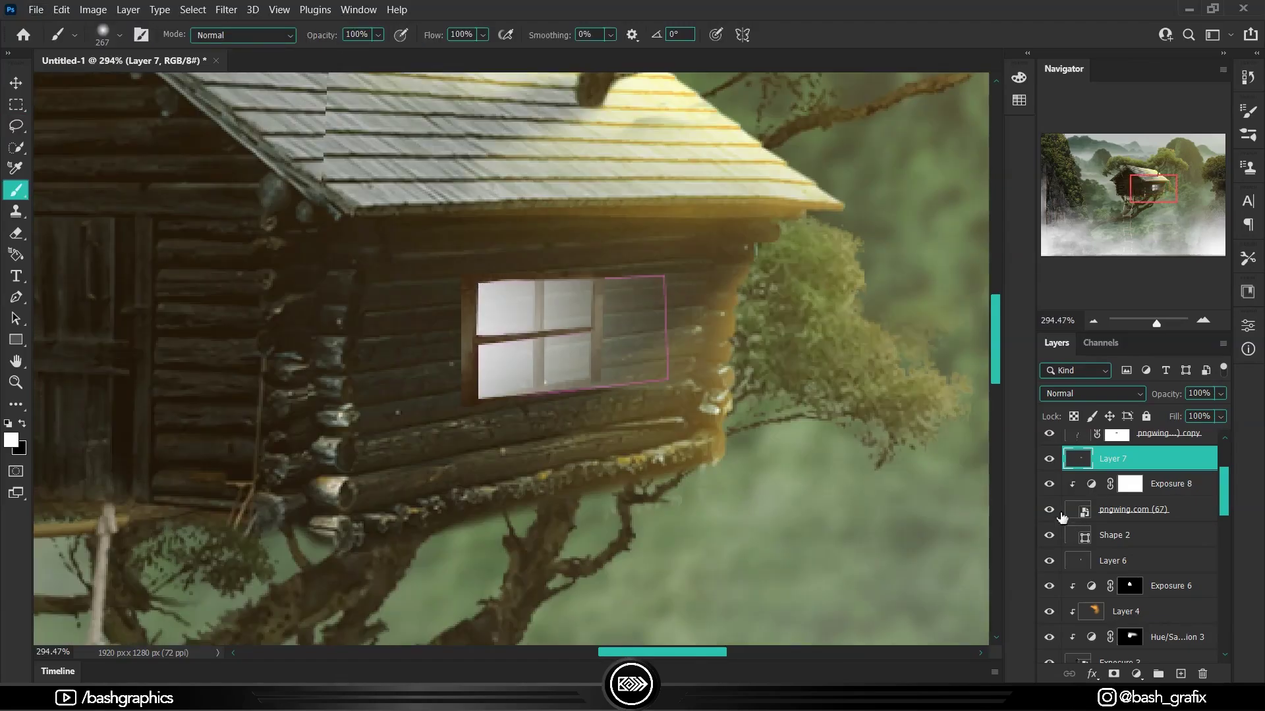
{"action": "scroll", "coordinate": [731, 360], "scroll_direction": "down", "scroll_amount": 3}
{"action": "scroll", "coordinate": [741, 359], "scroll_direction": "down", "scroll_amount": 3}
{"action": "key", "text": "ctrl+t"}
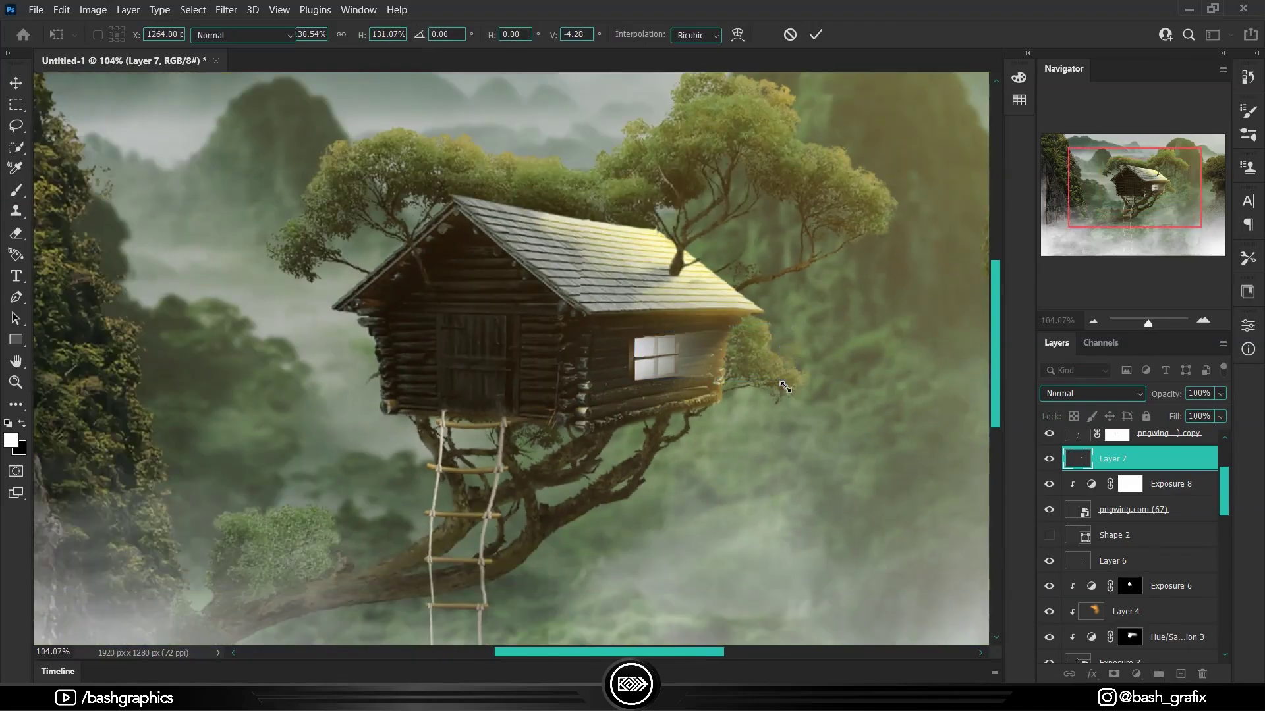
{"action": "key", "text": "Return"}
{"action": "key", "text": "h"}
{"action": "key", "text": "ctrl+0"}
Give Layer 6 an orange Color Overlay layer style
{"action": "left_click", "coordinate": [1109, 566]}
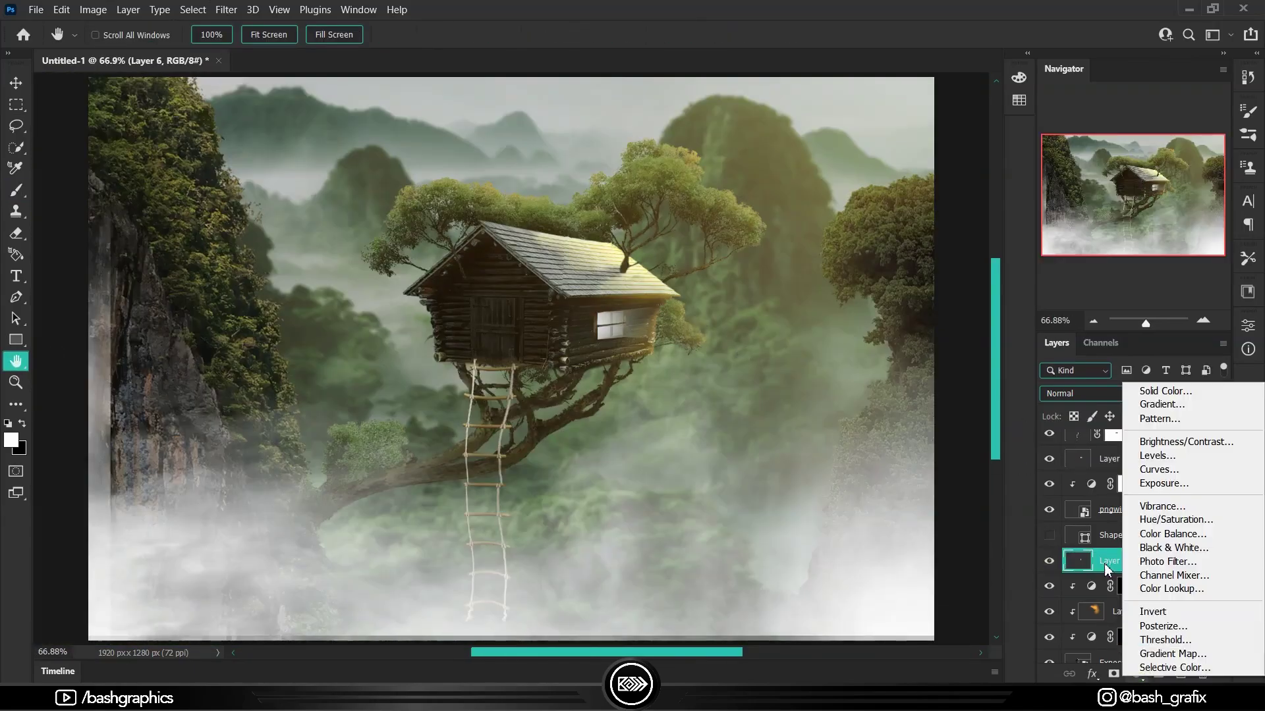
{"action": "double_click", "coordinate": [1108, 568]}
{"action": "left_click", "coordinate": [777, 383]}
{"action": "left_click", "coordinate": [1125, 199]}
{"action": "left_click", "coordinate": [981, 217]}
{"action": "left_click", "coordinate": [1186, 178]}
{"action": "left_click", "coordinate": [1059, 200]}
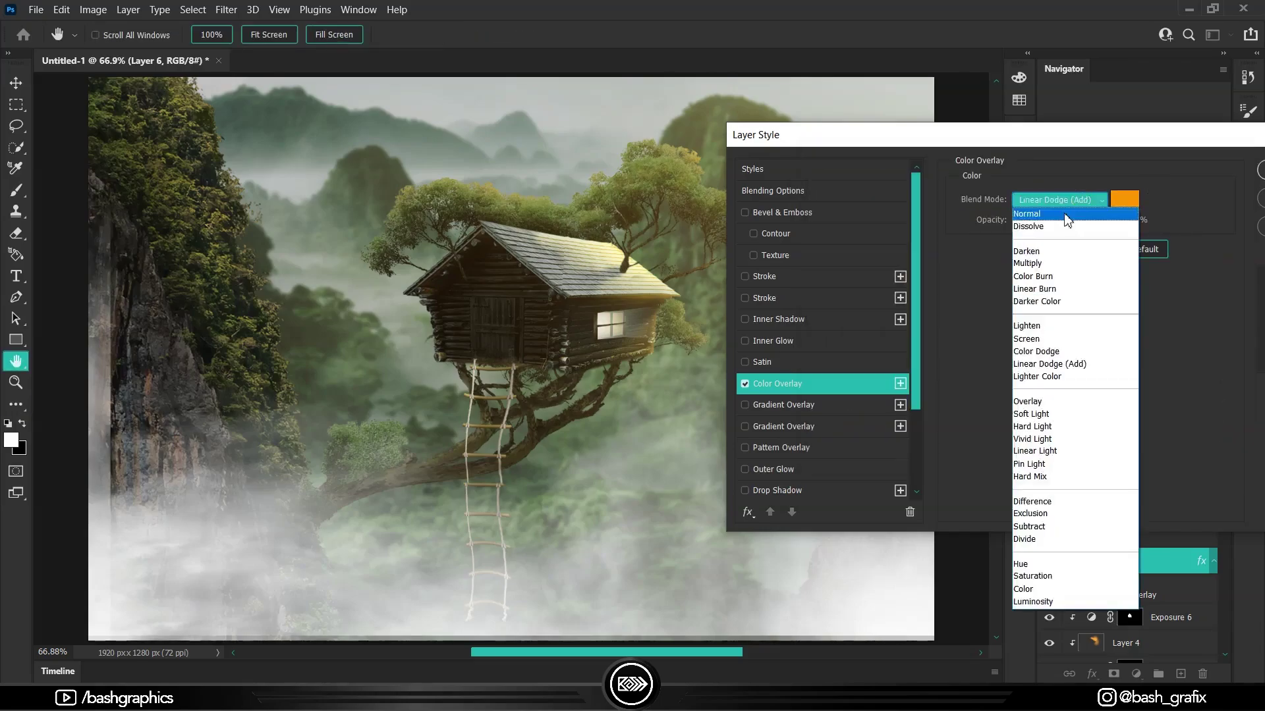
{"action": "key", "text": "Return"}
Add an orange Color Overlay to Layer 7 in Color Dodge at 97% opacity
{"action": "left_click", "coordinate": [1119, 480]}
{"action": "double_click", "coordinate": [1119, 480]}
{"action": "left_click", "coordinate": [794, 369]}
{"action": "left_click", "coordinate": [1074, 185]}
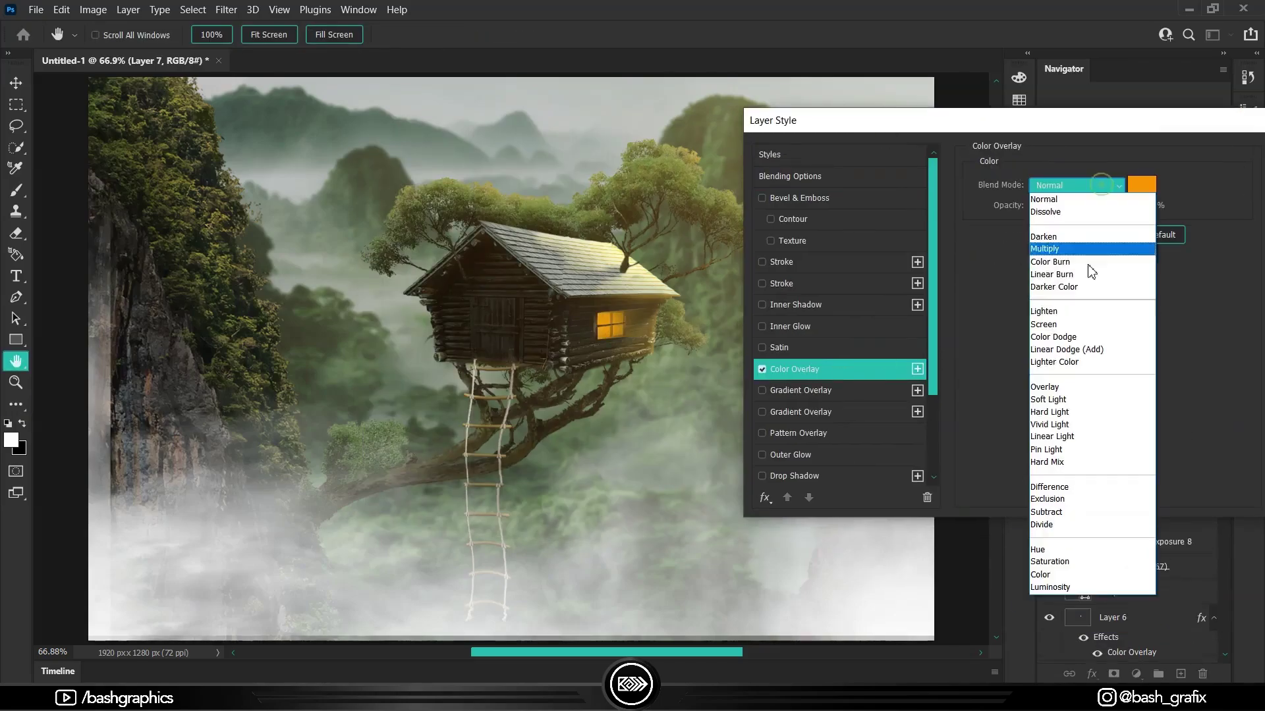
{"action": "left_click", "coordinate": [1054, 400]}
{"action": "left_click", "coordinate": [1074, 185]}
{"action": "left_click", "coordinate": [1054, 412]}
{"action": "left_click", "coordinate": [1073, 185]}
{"action": "left_click", "coordinate": [1067, 337]}
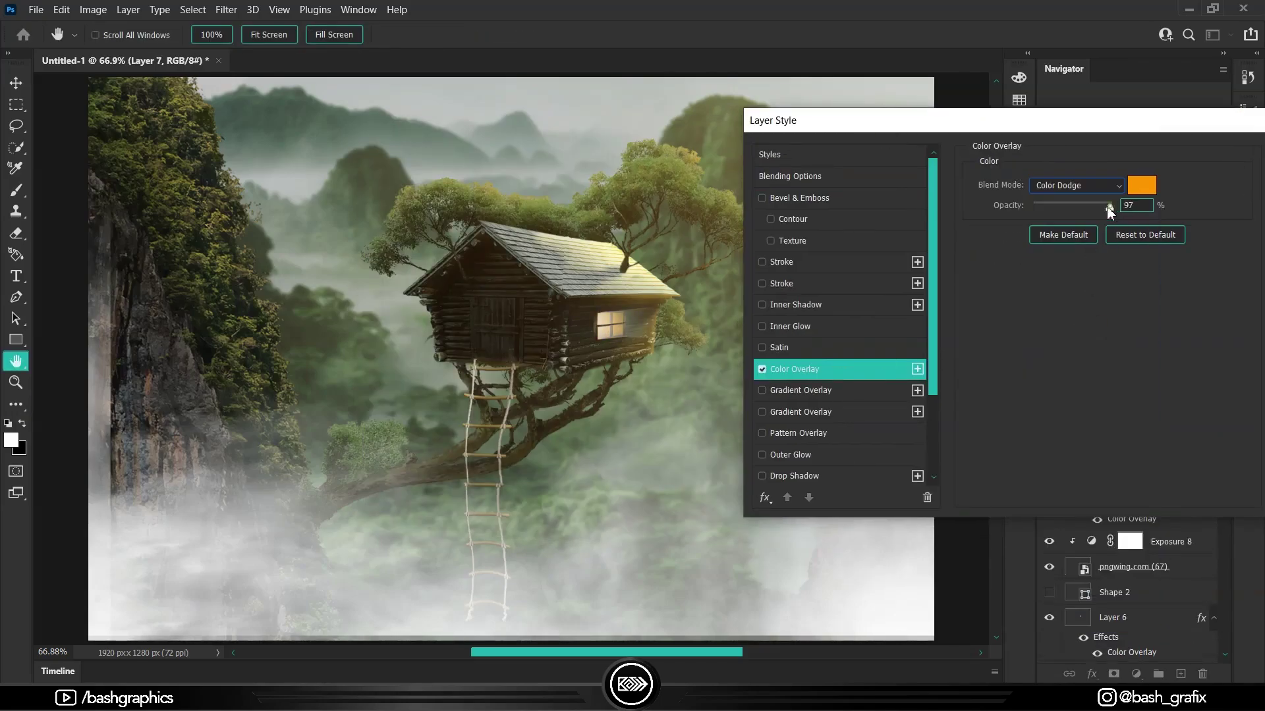
{"action": "key", "text": "Return"}
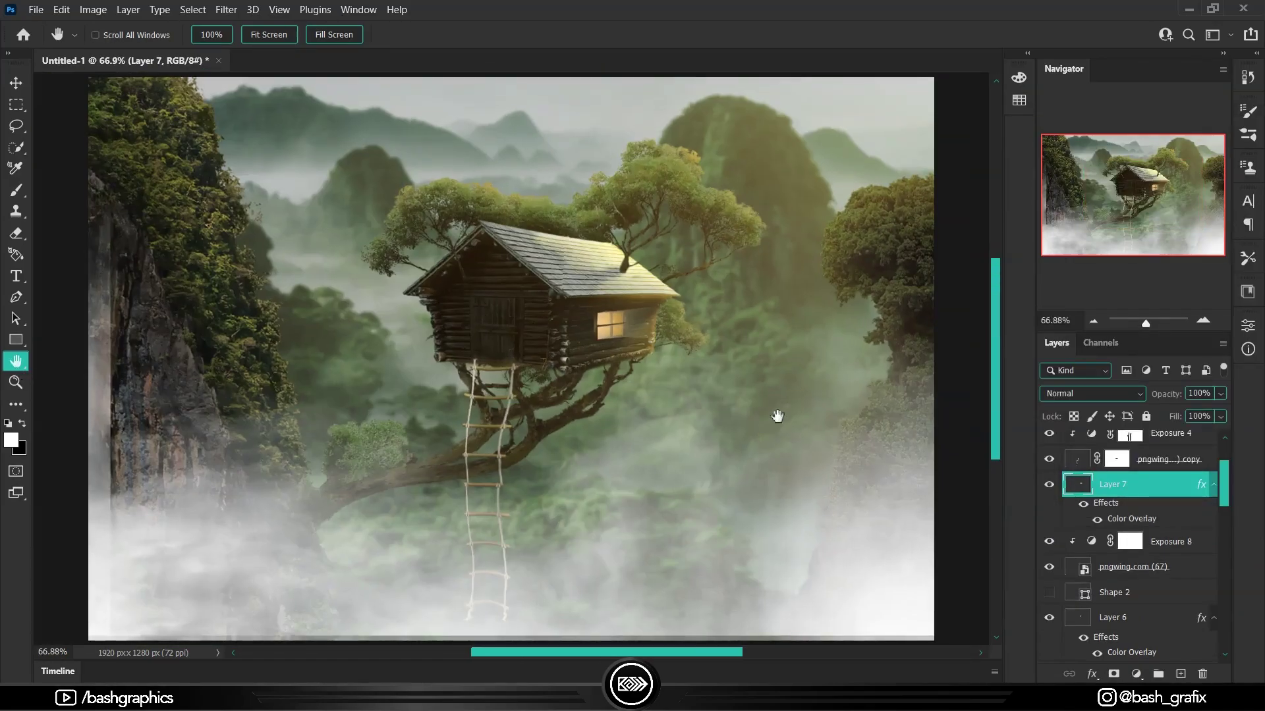
Skew the window glow layer to match the cabin wall's angle
{"action": "key", "text": "ctrl+t"}
{"action": "scroll", "coordinate": [698, 305], "scroll_direction": "up", "scroll_amount": 3}
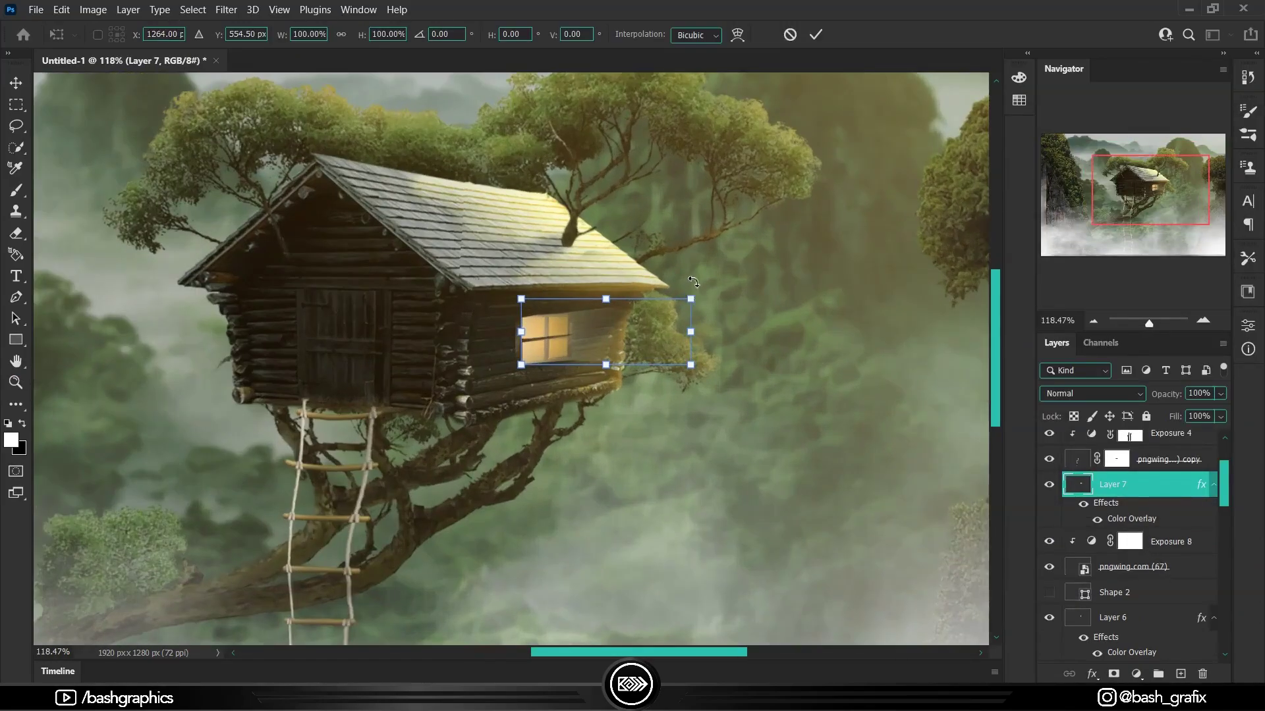
{"action": "key", "text": "Escape"}
{"action": "scroll", "coordinate": [638, 374], "scroll_direction": "down", "scroll_amount": 3}
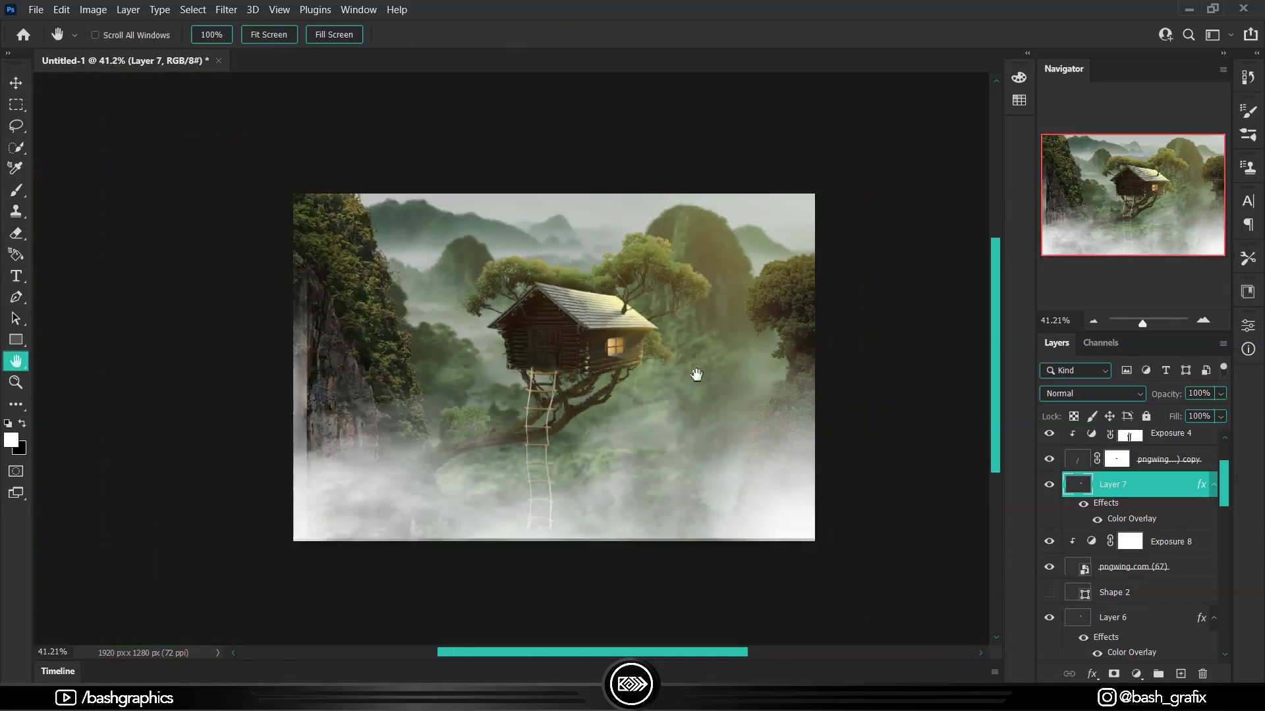
{"action": "key", "text": "ctrl+0"}
{"action": "key", "text": "ctrl+t"}
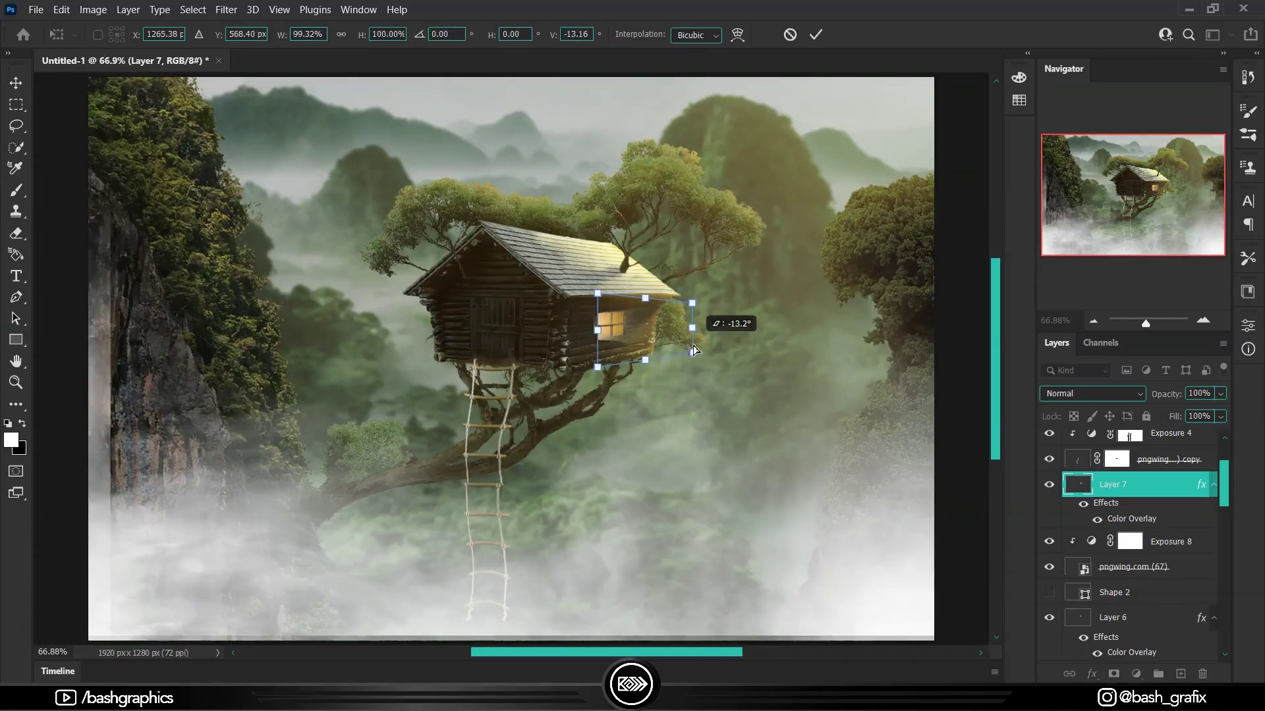
{"action": "scroll", "coordinate": [695, 350], "scroll_direction": "up", "scroll_amount": 6}
{"action": "key", "text": "Return"}
{"action": "key", "text": "ctrl+0"}
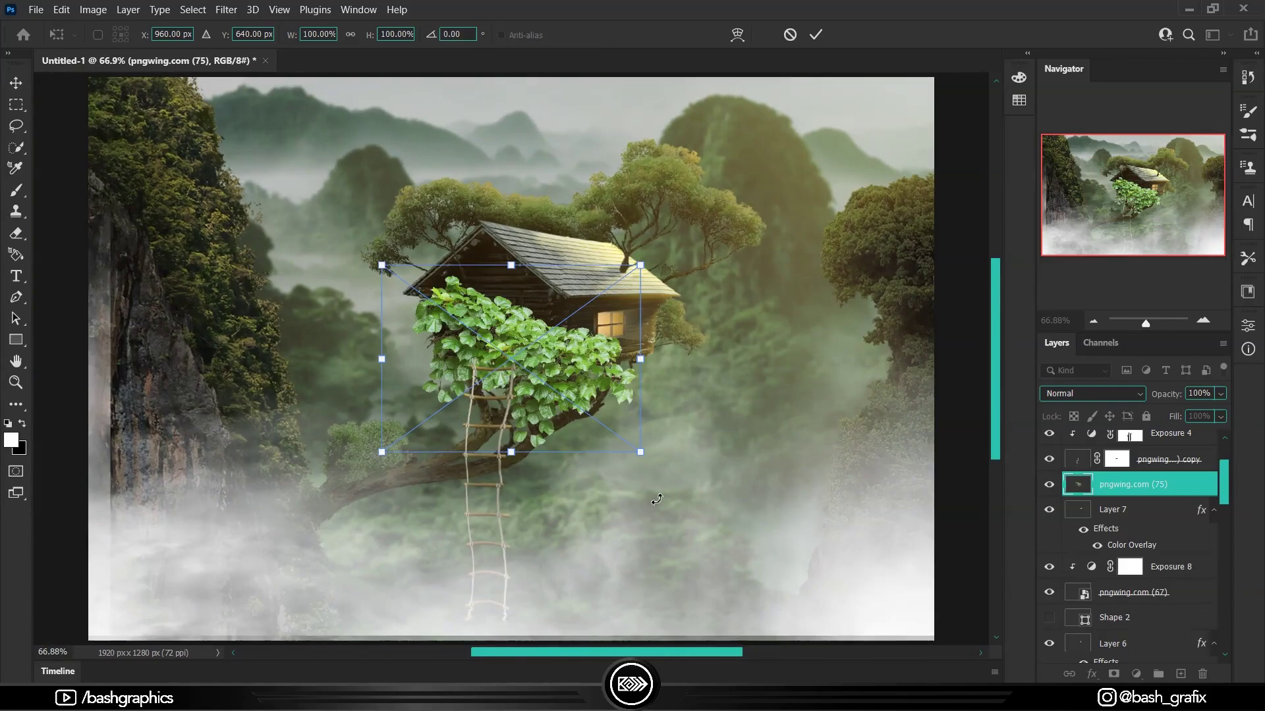
{"action": "scroll", "coordinate": [706, 260], "scroll_direction": "up", "scroll_amount": 3}
Commit the ivy's placement on the roof, discarding a first Puppet Warp attempt
{"action": "key", "text": "Return"}
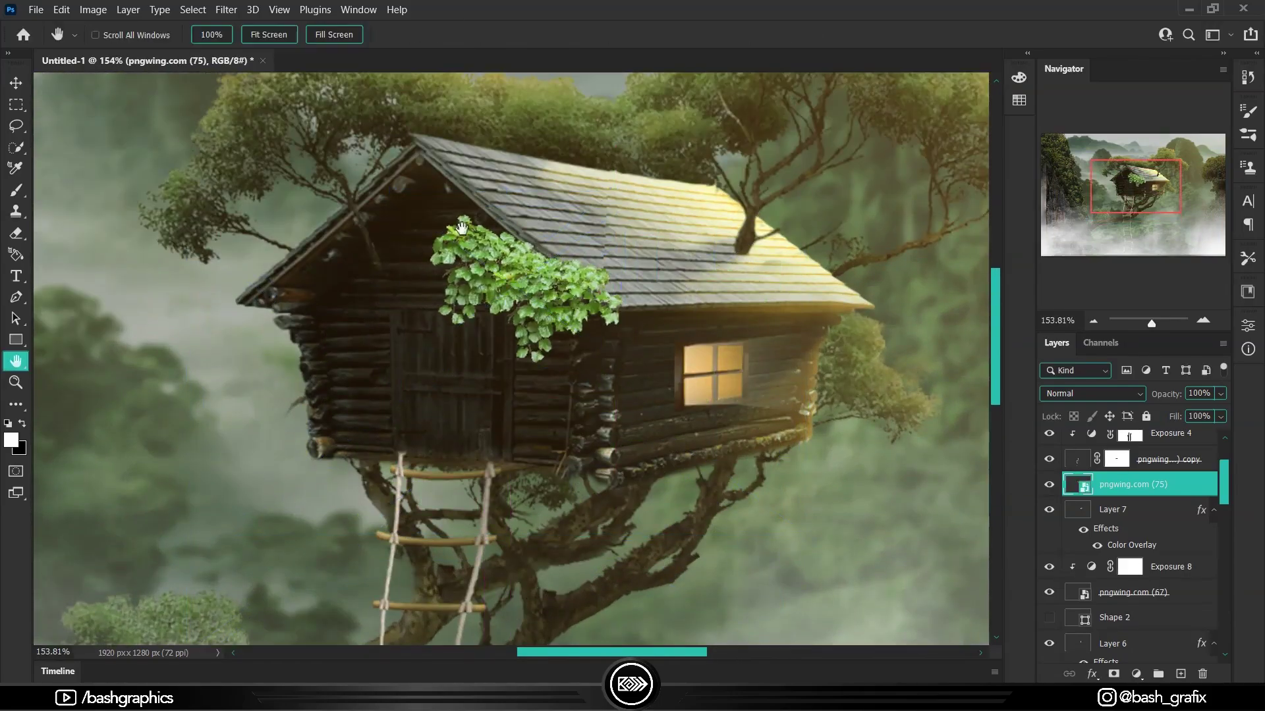
{"action": "left_click", "coordinate": [62, 9]}
{"action": "left_click", "coordinate": [585, 300]}
{"action": "left_click", "coordinate": [443, 182]}
{"action": "left_click", "coordinate": [721, 34]}
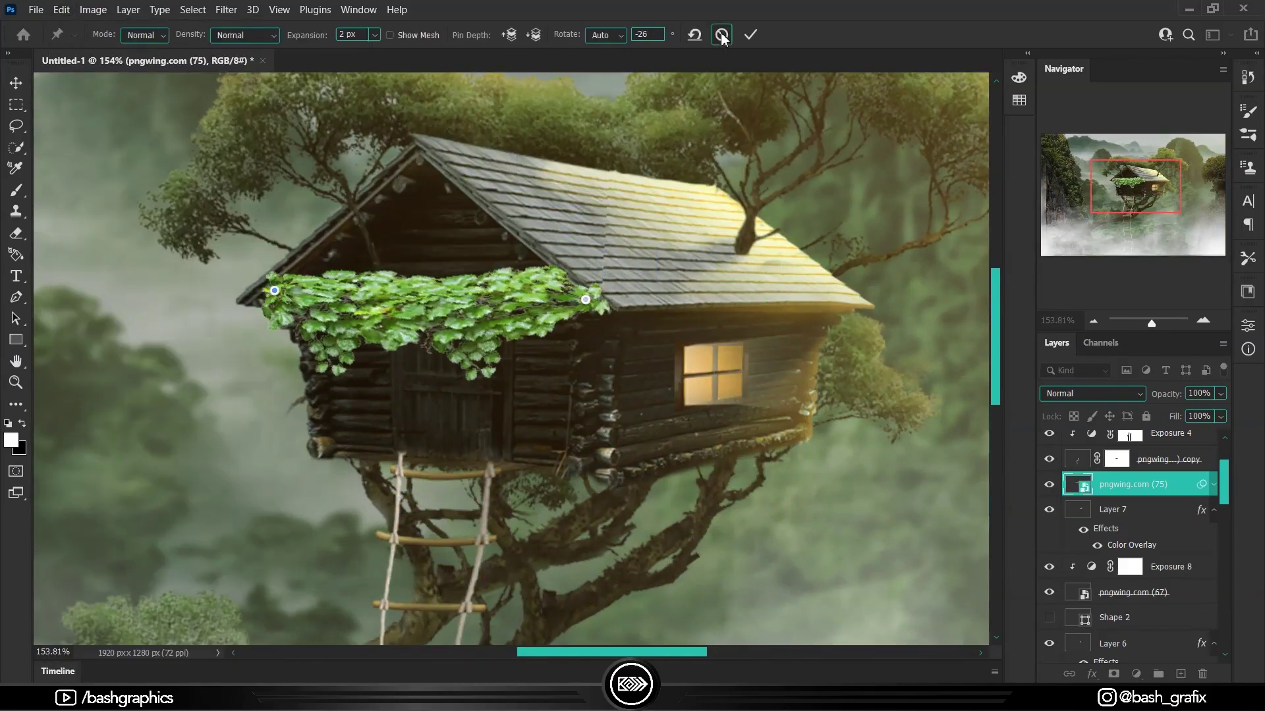
{"action": "key", "text": "ctrl+t"}
Puppet Warp the ivy with pins so it bends over the ridge and down the slope
{"action": "left_click", "coordinate": [62, 9]}
{"action": "left_click", "coordinate": [86, 296]}
{"action": "left_click", "coordinate": [577, 292]}
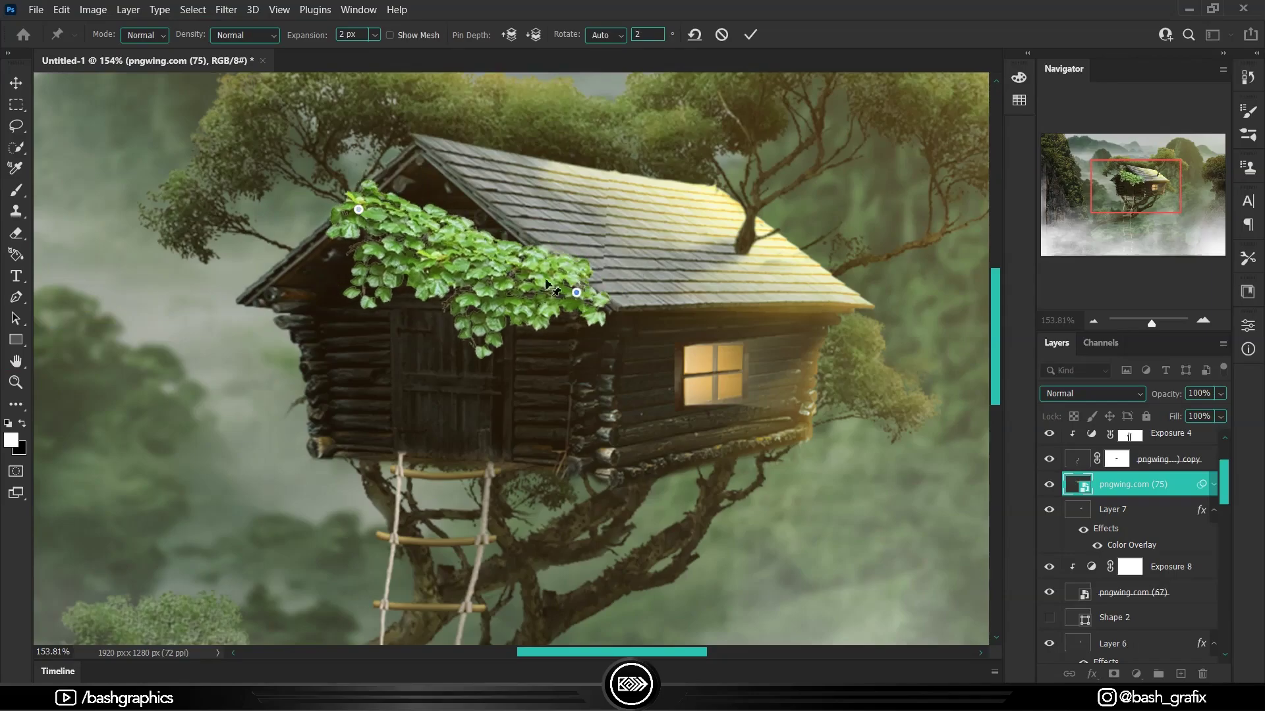
{"action": "left_click_drag", "start_coordinate": [435, 197], "coordinate": [412, 153]}
{"action": "left_click_drag", "start_coordinate": [385, 240], "coordinate": [358, 209]}
{"action": "left_click_drag", "start_coordinate": [413, 153], "coordinate": [428, 165]}
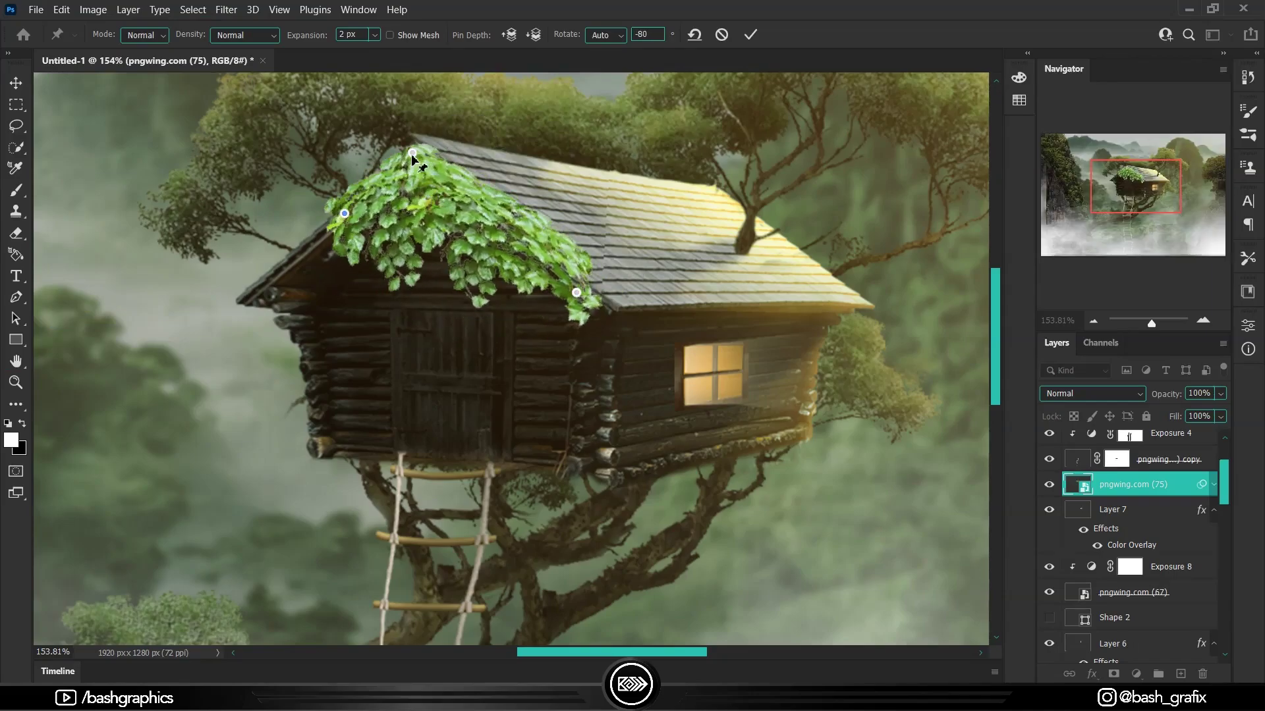
{"action": "left_click_drag", "start_coordinate": [576, 292], "coordinate": [605, 304]}
{"action": "left_click", "coordinate": [750, 34]}
Add a layer mask and a clipped Hue/Saturation adjustment that darkens and desaturates the ivy
{"action": "left_click", "coordinate": [1113, 673]}
{"action": "key", "text": "b"}
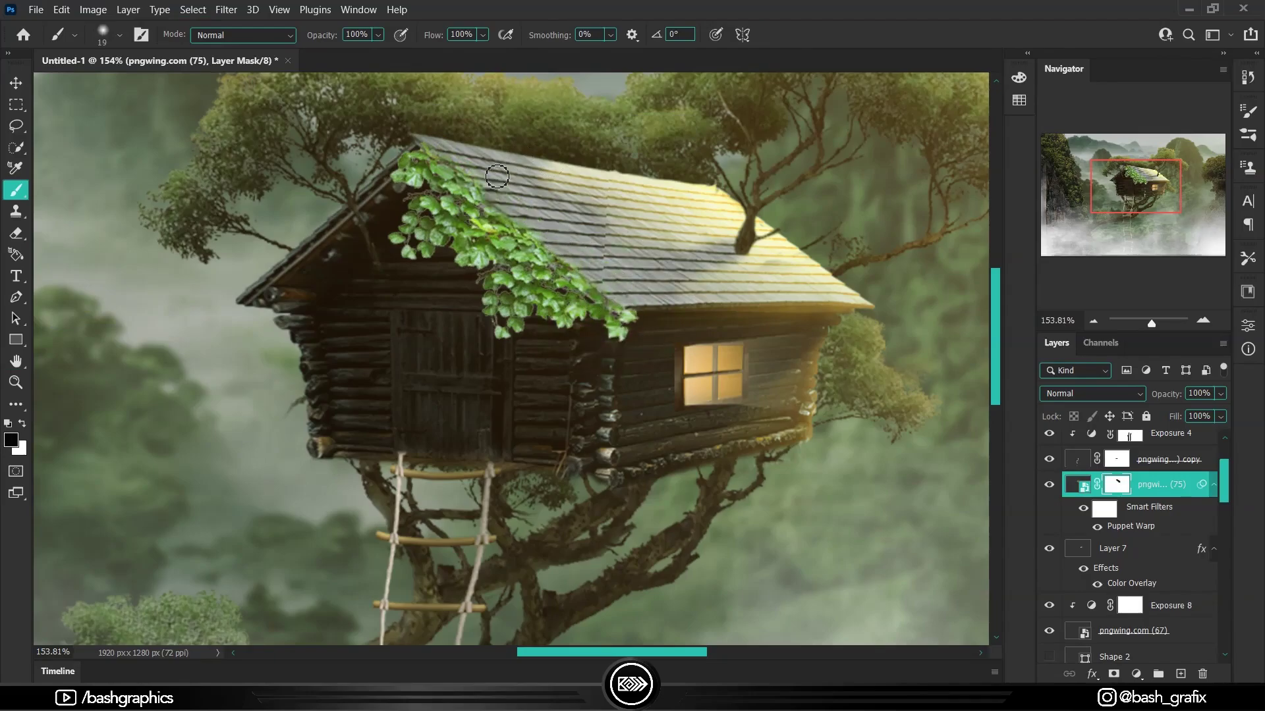
{"action": "scroll", "coordinate": [417, 157], "scroll_direction": "down", "scroll_amount": 3}
{"action": "scroll", "coordinate": [418, 157], "scroll_direction": "up", "scroll_amount": 3}
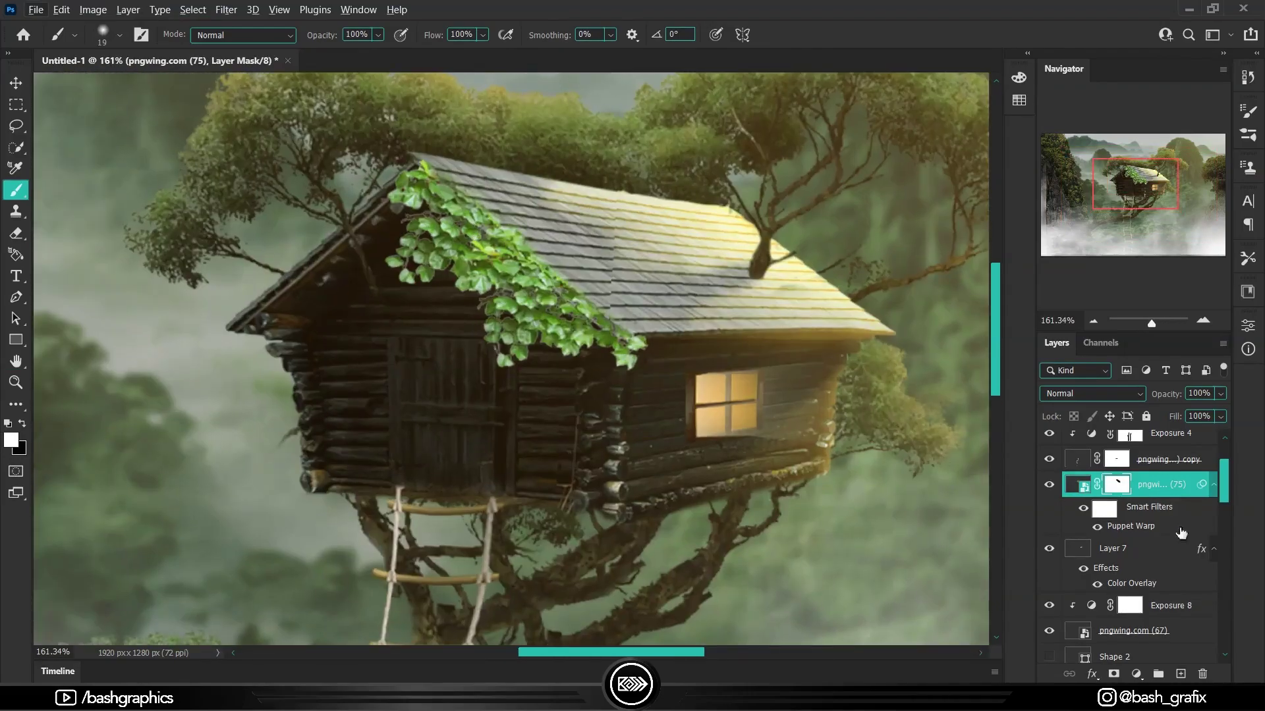
{"action": "left_click", "coordinate": [1136, 673]}
{"action": "left_click", "coordinate": [1143, 516]}
{"action": "left_click_drag", "start_coordinate": [1085, 501], "coordinate": [1041, 501]}
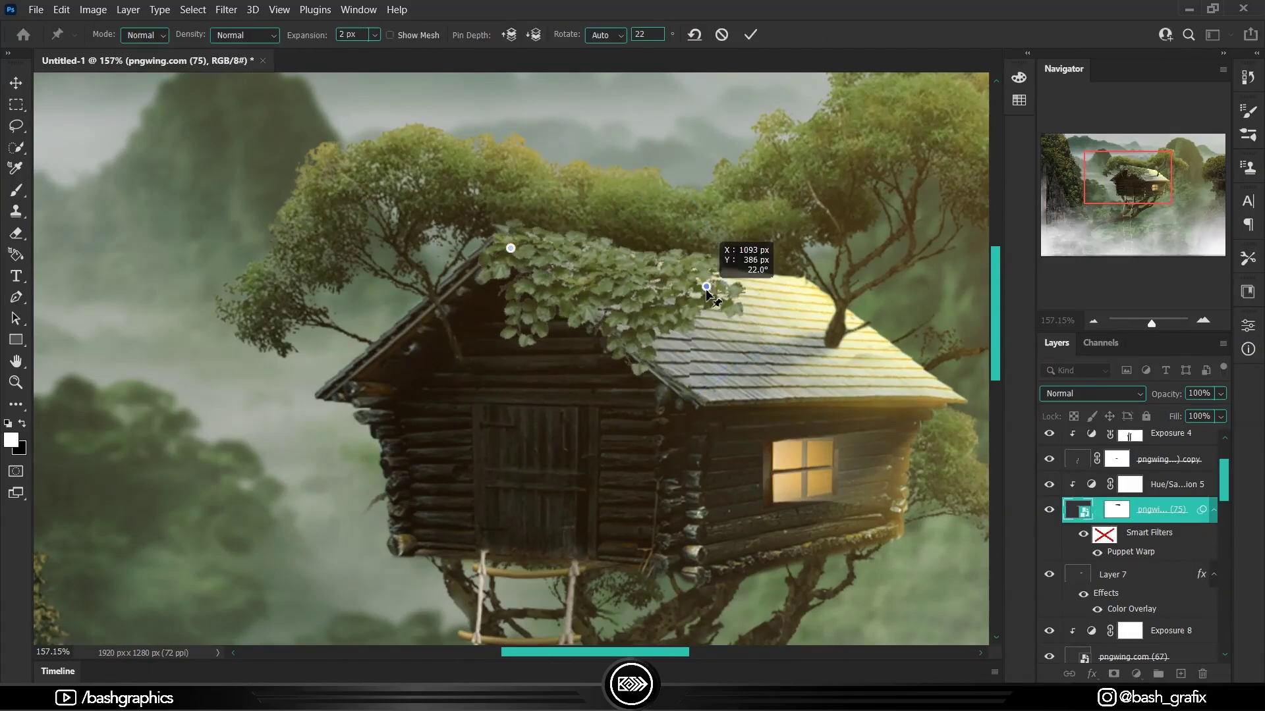
Pull the ivy further down and across the roof slope and apply the reshaping
{"action": "left_click_drag", "start_coordinate": [516, 252], "coordinate": [644, 294]}
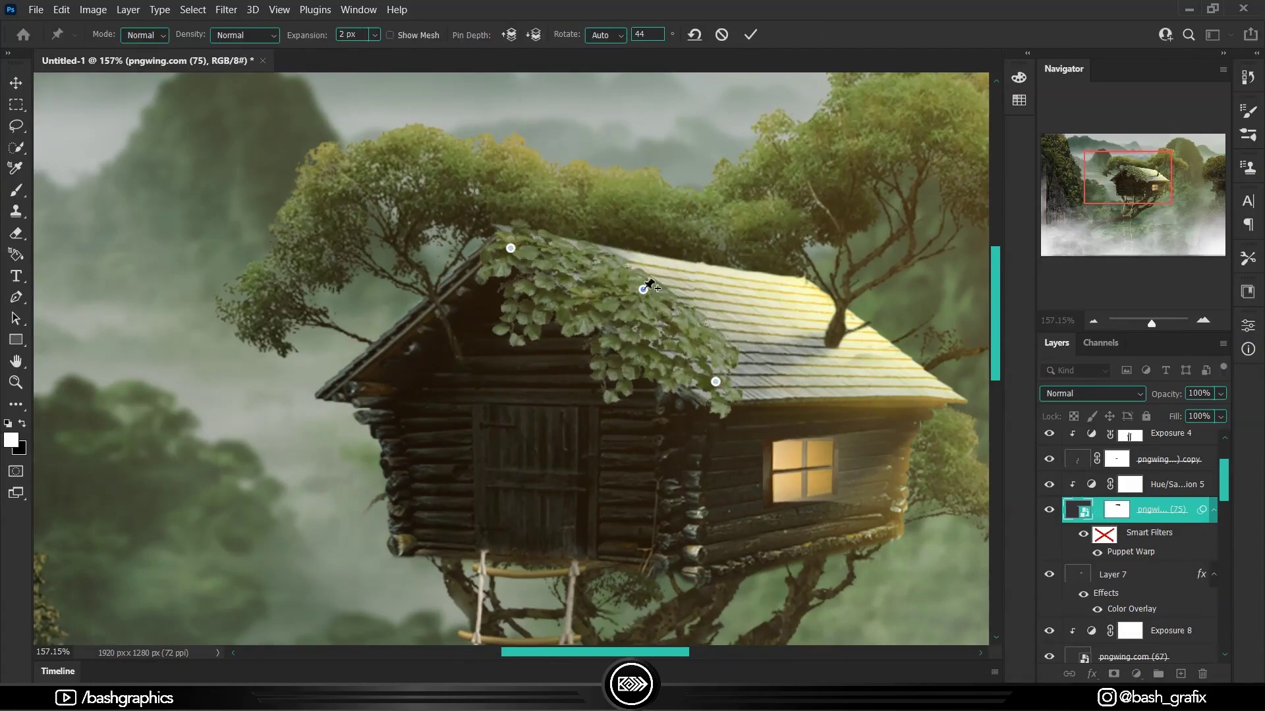
{"action": "left_click_drag", "start_coordinate": [715, 381], "coordinate": [714, 396]}
{"action": "key", "text": "Return"}
{"action": "key", "text": "h"}
{"action": "key", "text": "ctrl+0"}
Paint the Exposure 9 mask along the ivy after reviewing its Hue/Saturation settings
{"action": "double_click", "coordinate": [1091, 484]}
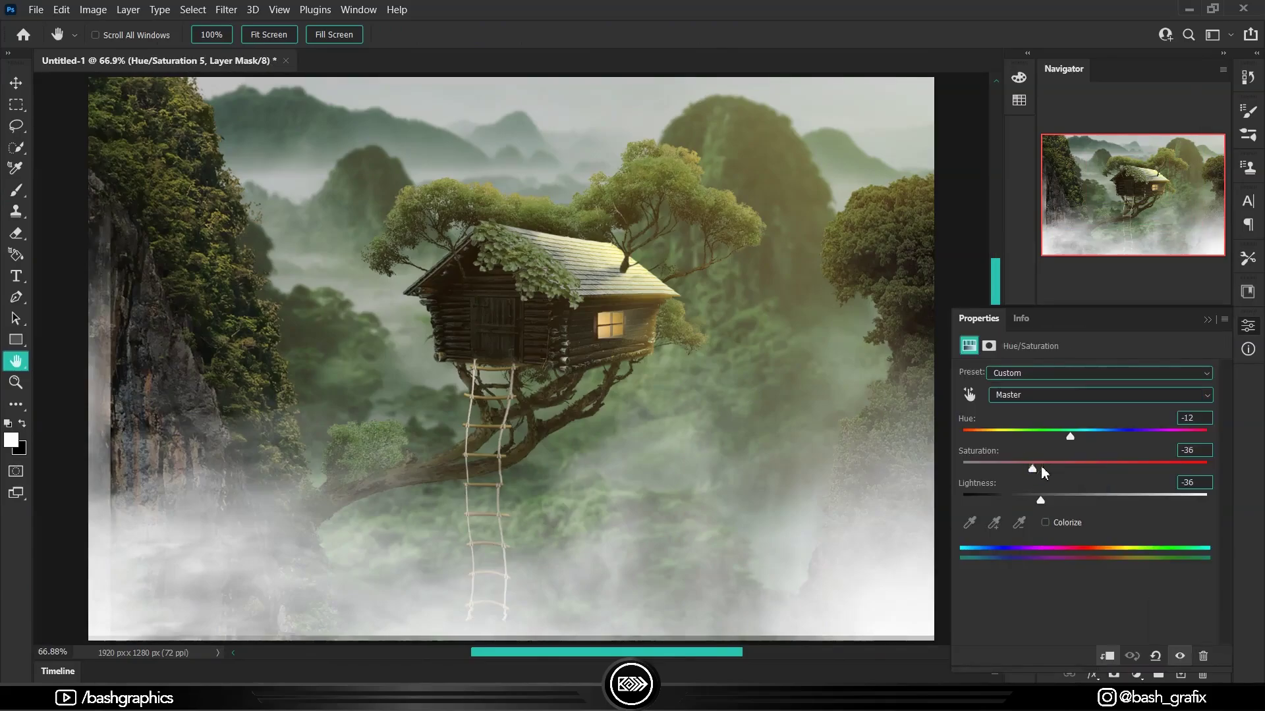
{"action": "left_click", "coordinate": [1090, 475]}
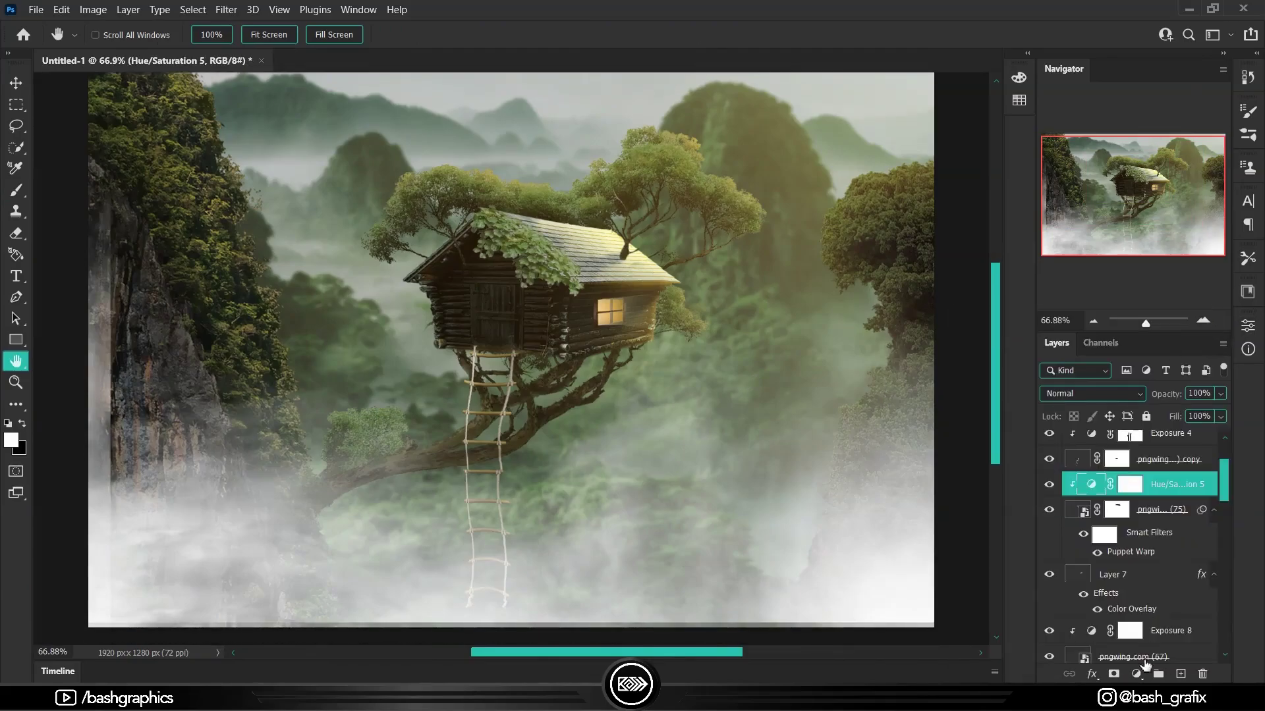
{"action": "key", "text": "b"}
{"action": "scroll", "coordinate": [782, 374], "scroll_direction": "up", "scroll_amount": 5}
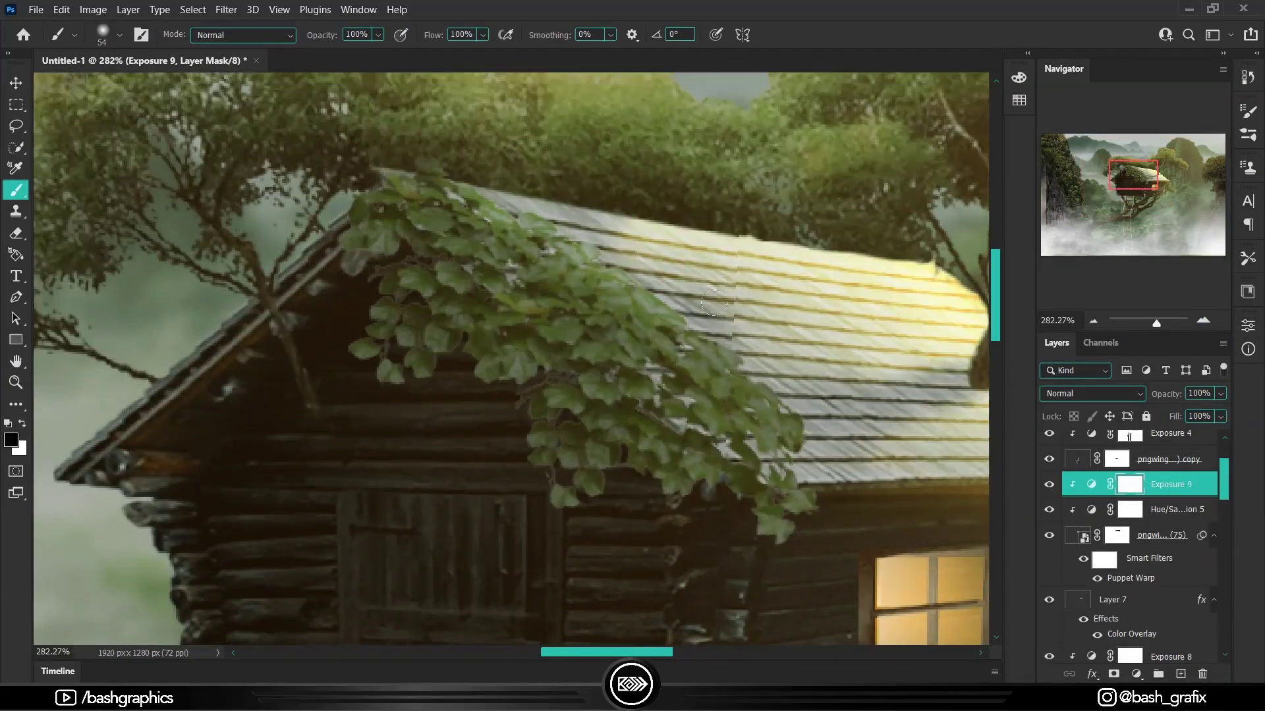
{"action": "left_click_drag", "start_coordinate": [715, 303], "coordinate": [377, 206]}
{"action": "key", "text": "bracketleft"}
{"action": "key", "text": "x"}
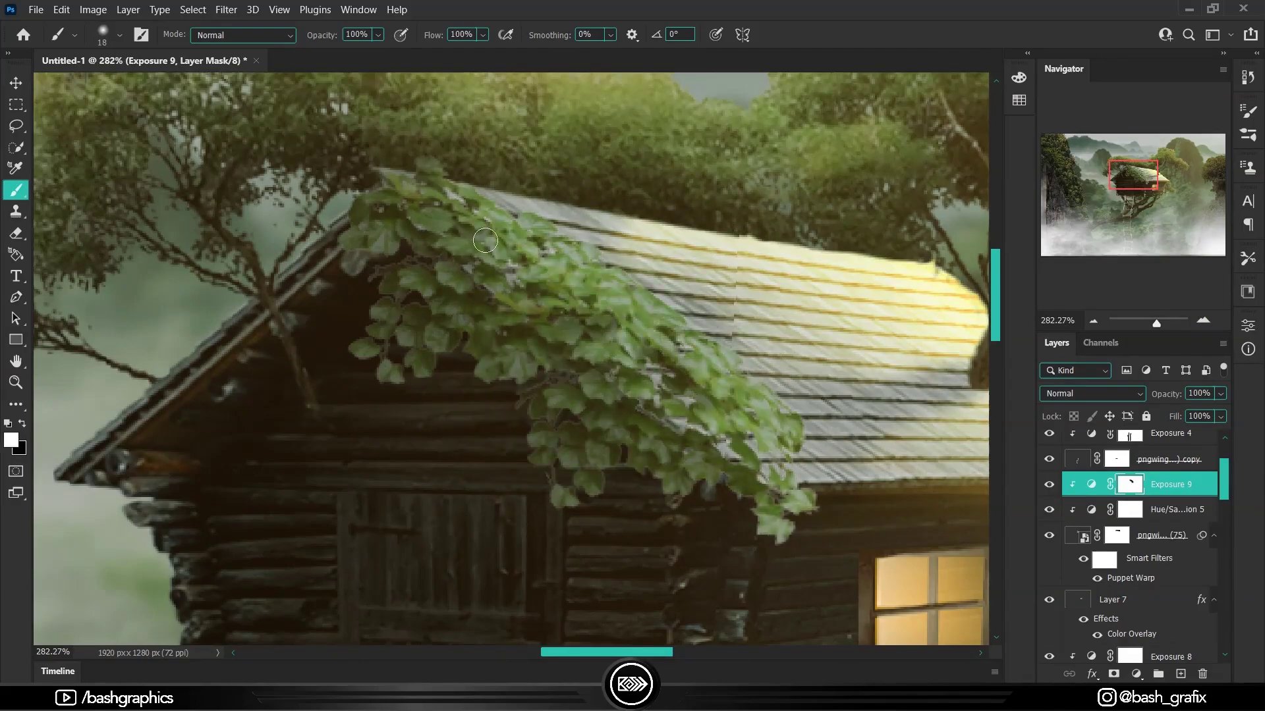
Paint black on the Exposure 2 mask to shade the tree canopy above the roof
{"action": "left_click", "coordinate": [1090, 484]}
{"action": "scroll", "coordinate": [561, 360], "scroll_direction": "down", "scroll_amount": 5}
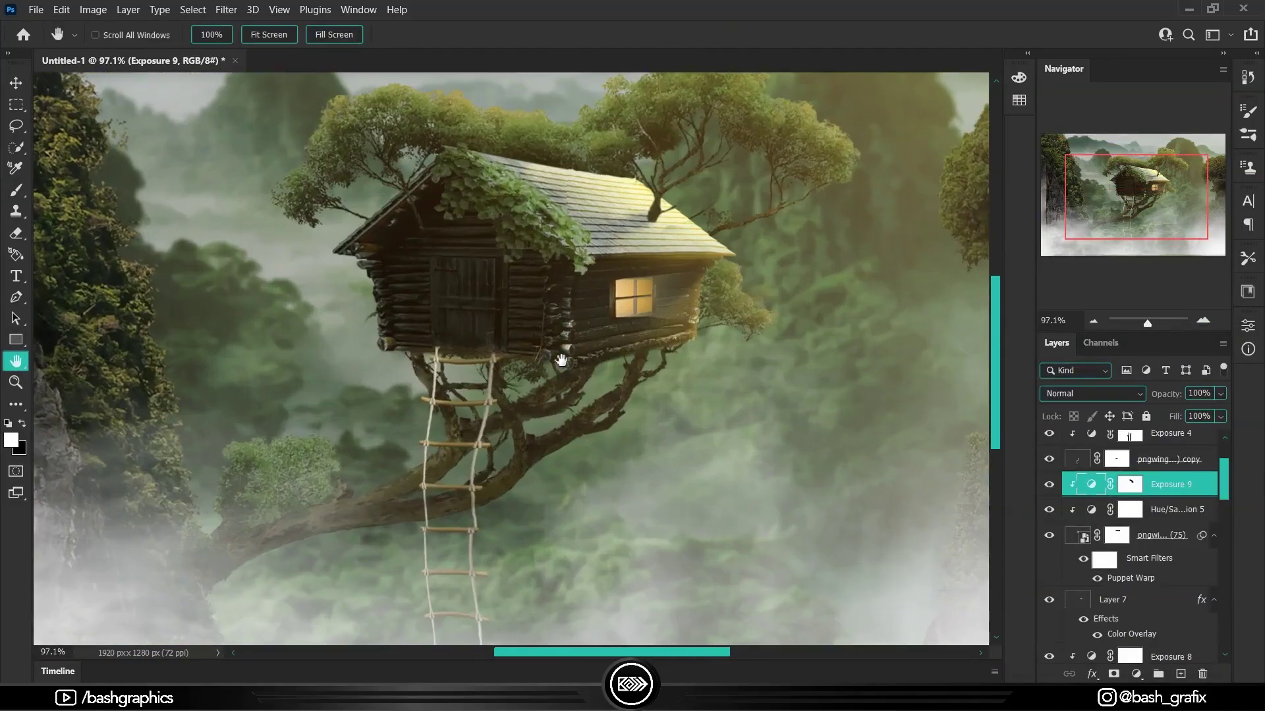
{"action": "scroll", "coordinate": [561, 361], "scroll_direction": "up", "scroll_amount": 1}
{"action": "scroll", "coordinate": [1088, 565], "scroll_direction": "down", "scroll_amount": 3}
{"action": "scroll", "coordinate": [1088, 565], "scroll_direction": "down", "scroll_amount": 3}
{"action": "scroll", "coordinate": [1088, 565], "scroll_direction": "down", "scroll_amount": 3}
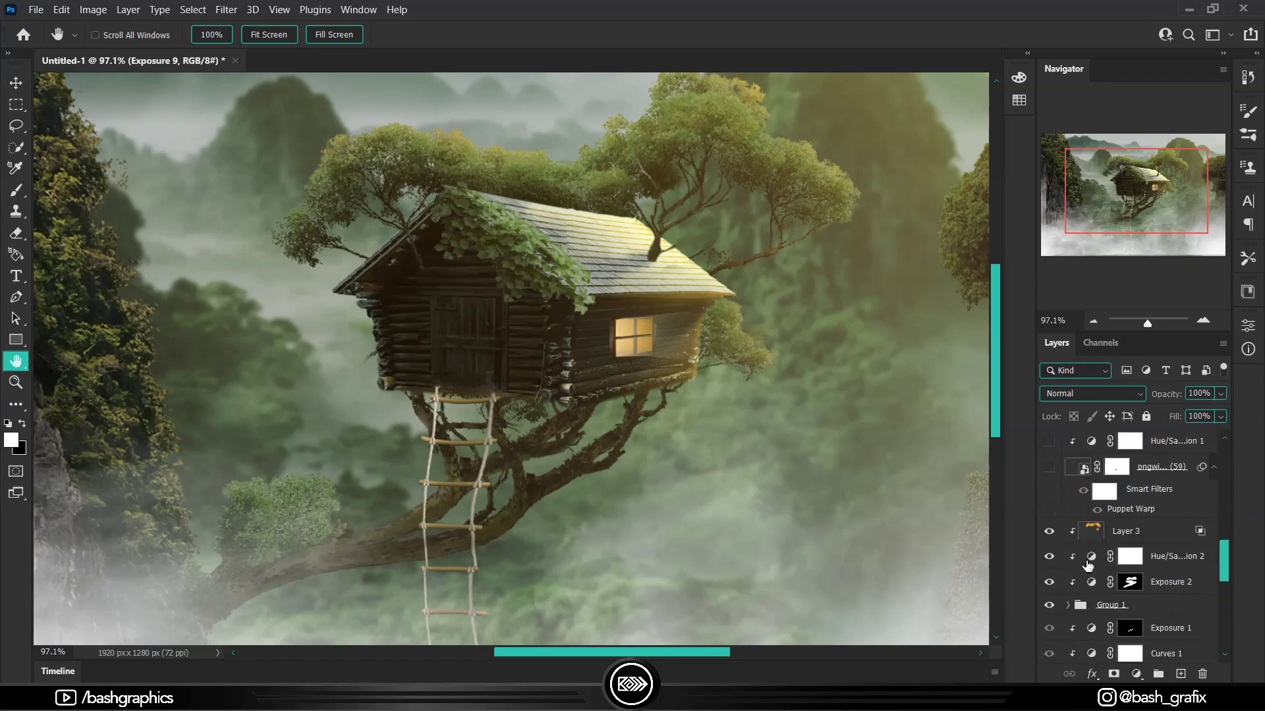
{"action": "left_click", "coordinate": [1130, 582]}
{"action": "key", "text": "b"}
{"action": "scroll", "coordinate": [527, 250], "scroll_direction": "up", "scroll_amount": 5}
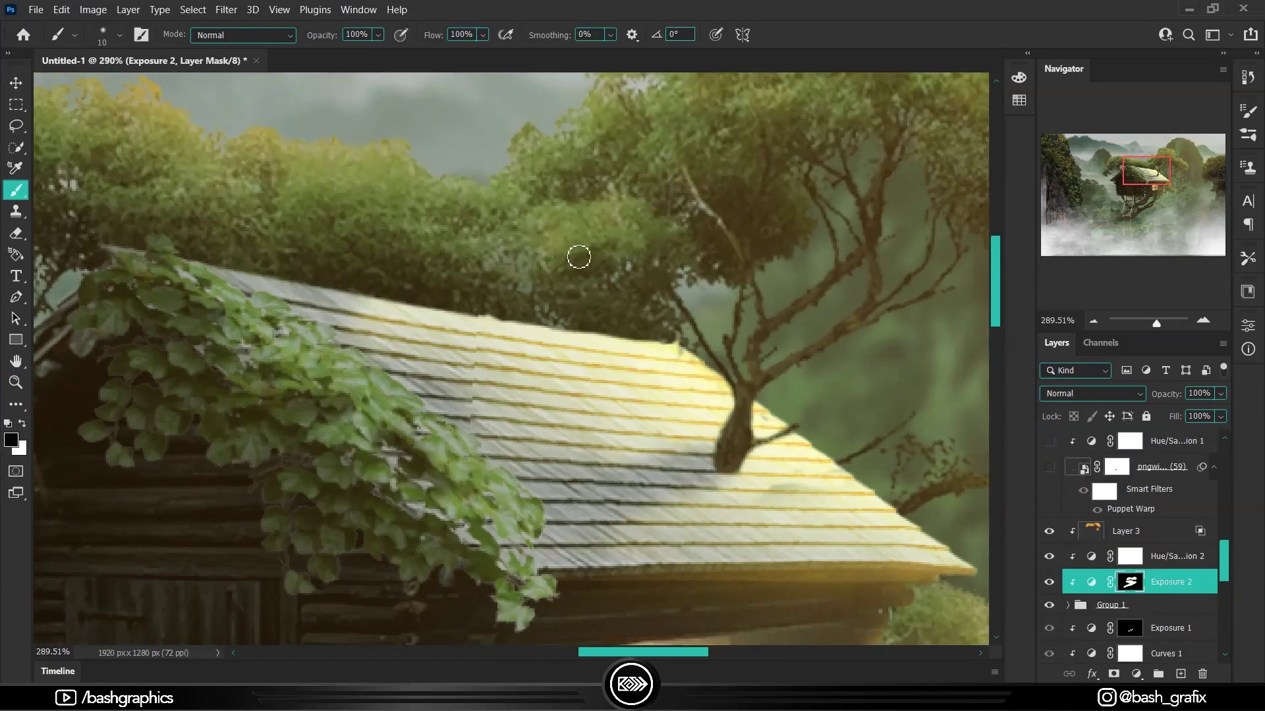
{"action": "scroll", "coordinate": [333, 193], "scroll_direction": "left", "scroll_amount": 5}
{"action": "scroll", "coordinate": [284, 298], "scroll_direction": "down", "scroll_amount": 5}
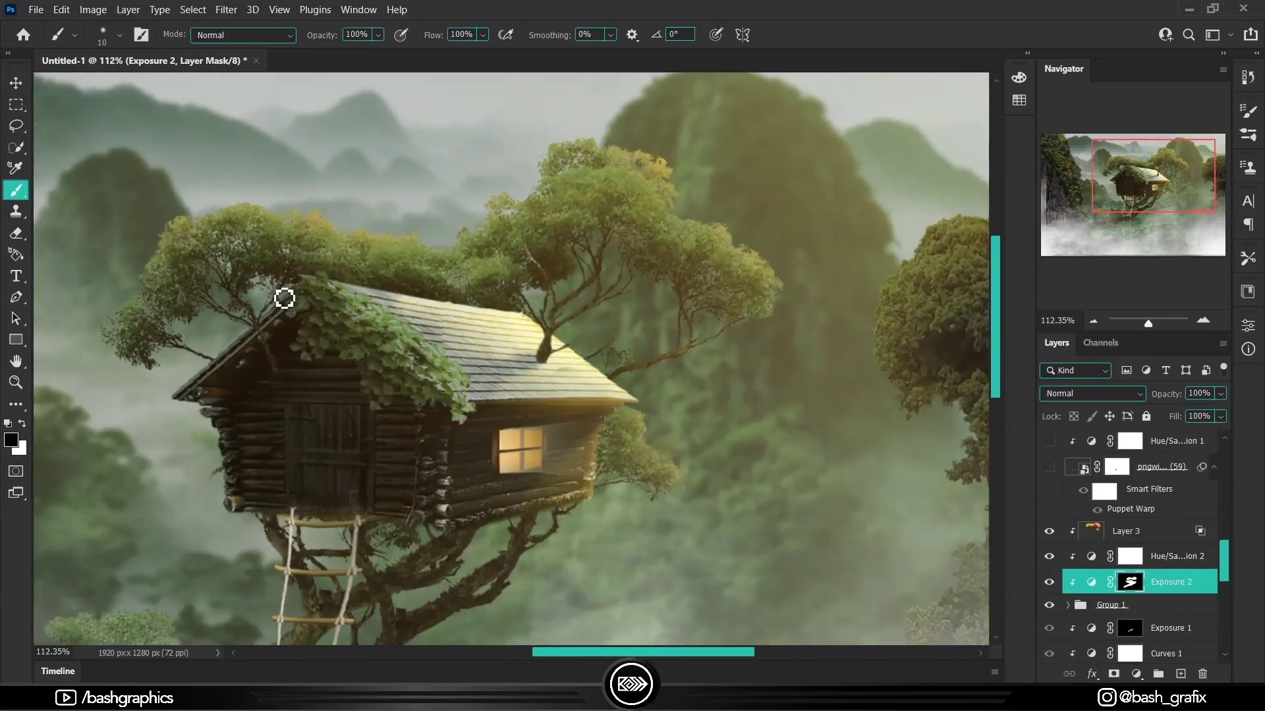
{"action": "scroll", "coordinate": [267, 228], "scroll_direction": "down", "scroll_amount": 2}
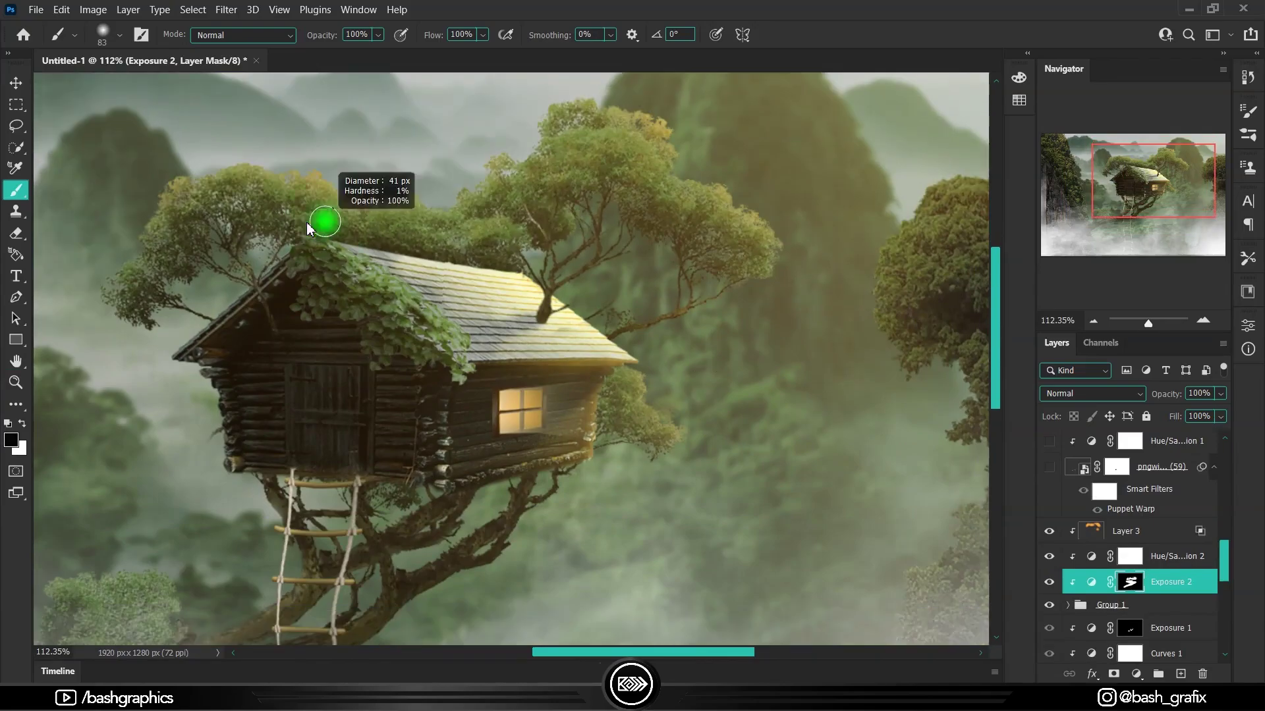
{"action": "scroll", "coordinate": [304, 243], "scroll_direction": "up", "scroll_amount": 2}
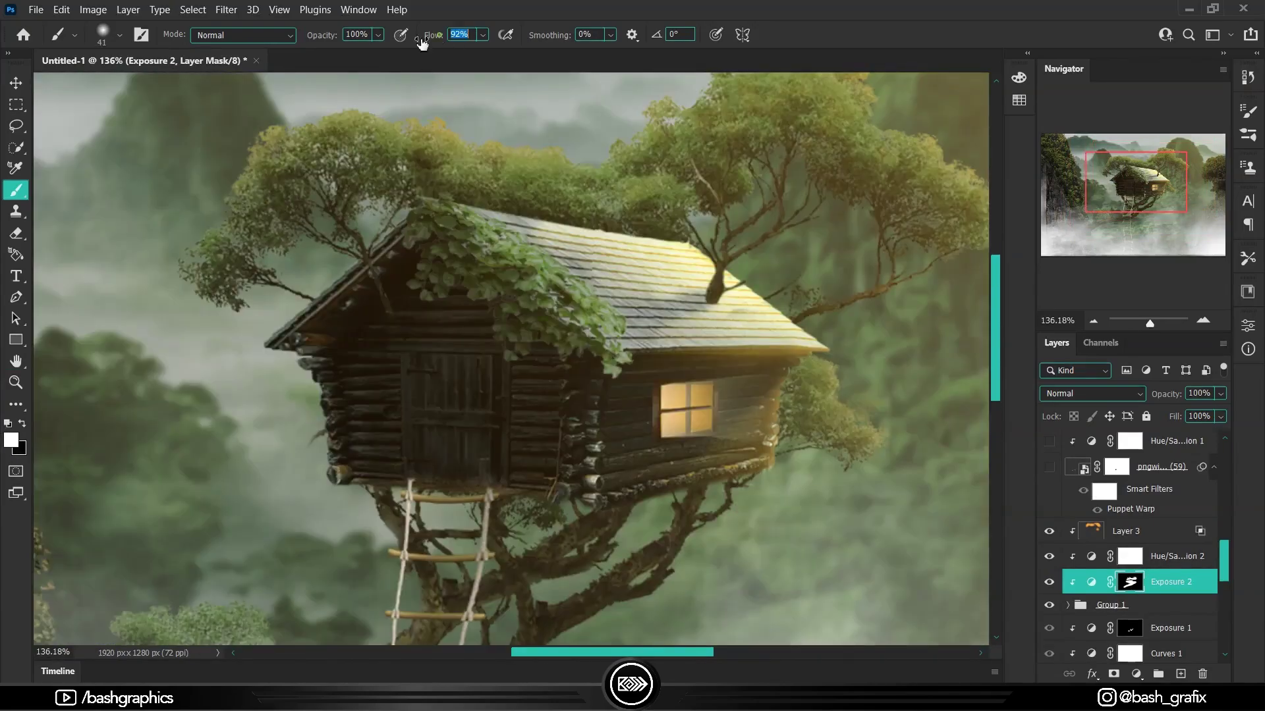
{"action": "scroll", "coordinate": [284, 235], "scroll_direction": "down", "scroll_amount": 3}
{"action": "scroll", "coordinate": [579, 216], "scroll_direction": "up", "scroll_amount": 5}
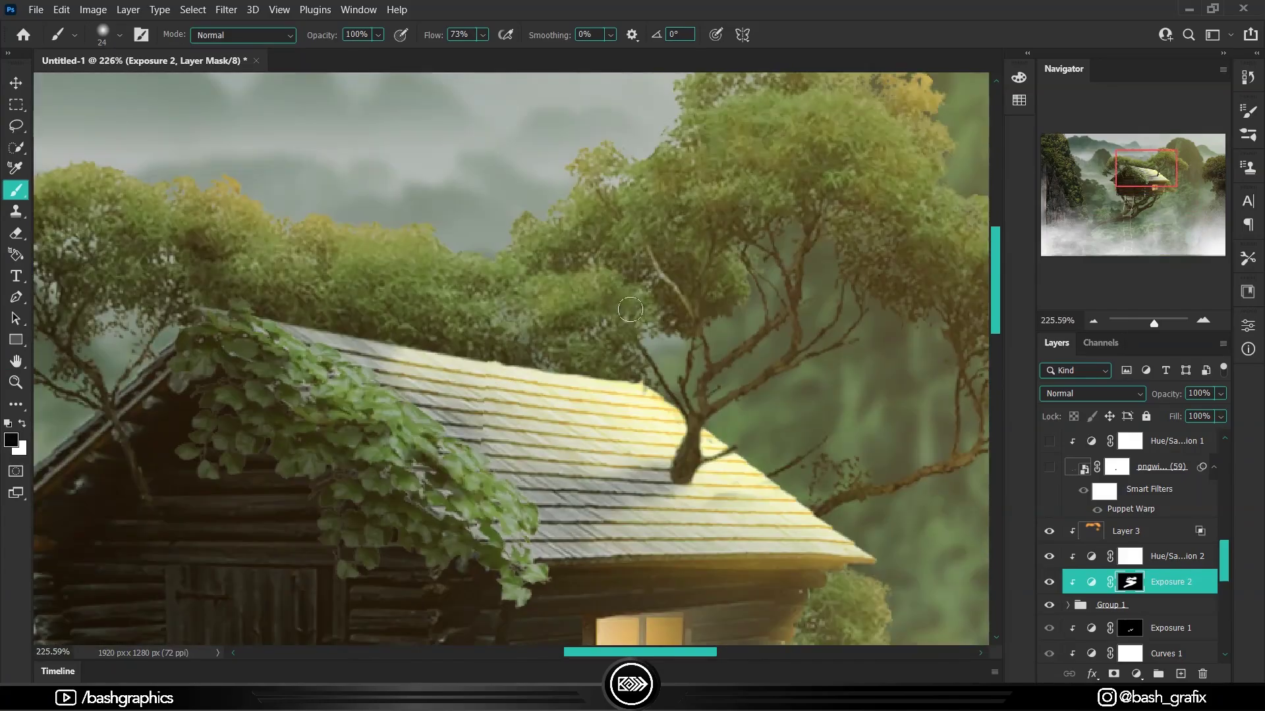
{"action": "scroll", "coordinate": [593, 310], "scroll_direction": "up", "scroll_amount": 2}
{"action": "scroll", "coordinate": [613, 333], "scroll_direction": "right", "scroll_amount": 3}
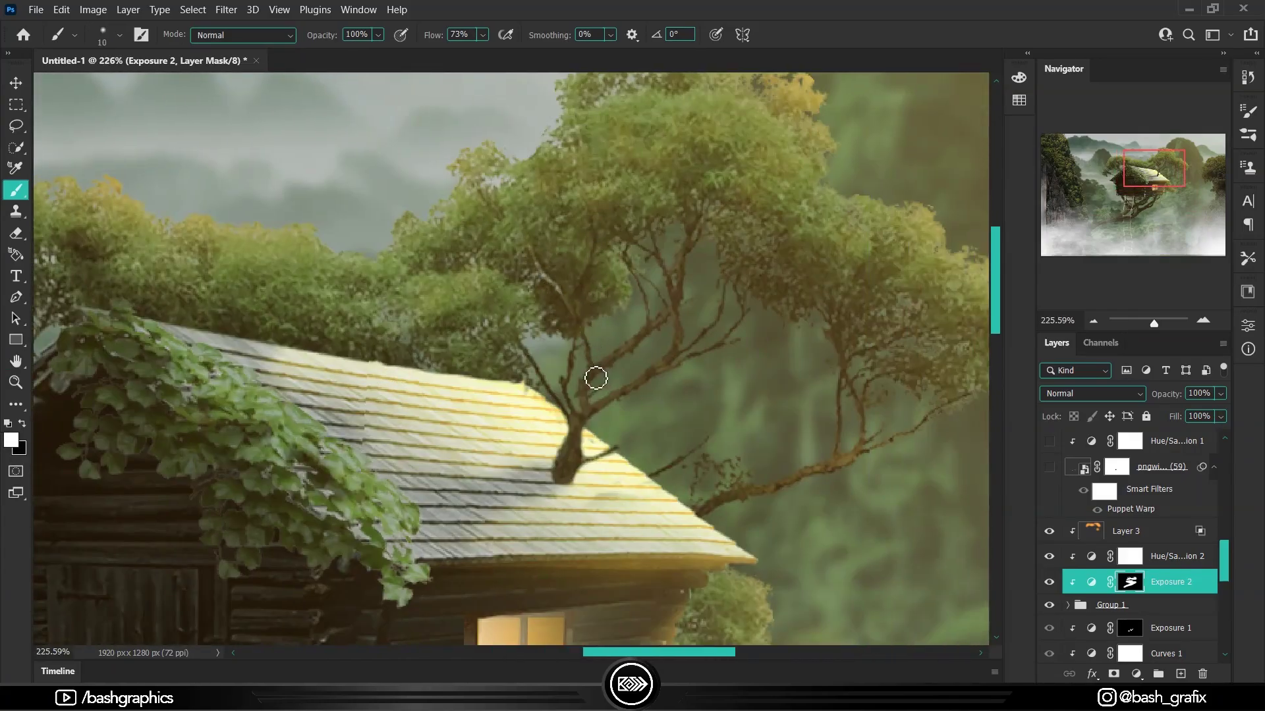
{"action": "scroll", "coordinate": [597, 378], "scroll_direction": "right", "scroll_amount": 3}
Continue shading the canopy with a larger brush and check the Exposure 2 settings
{"action": "key", "text": "bracketright"}
{"action": "key", "text": "bracketright"}
{"action": "key", "text": "bracketright"}
{"action": "scroll", "coordinate": [735, 241], "scroll_direction": "up", "scroll_amount": 2}
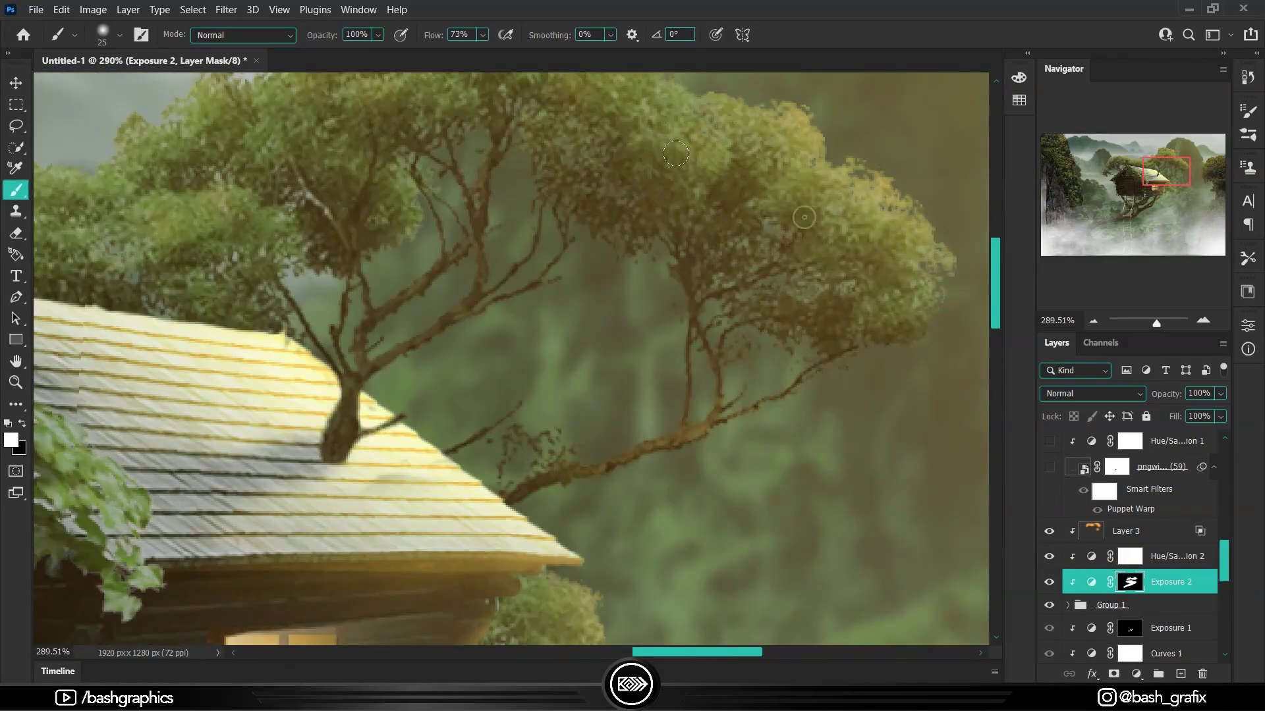
{"action": "scroll", "coordinate": [758, 276], "scroll_direction": "down", "scroll_amount": 5}
{"action": "scroll", "coordinate": [659, 355], "scroll_direction": "down", "scroll_amount": 3}
{"action": "scroll", "coordinate": [644, 342], "scroll_direction": "down", "scroll_amount": 1}
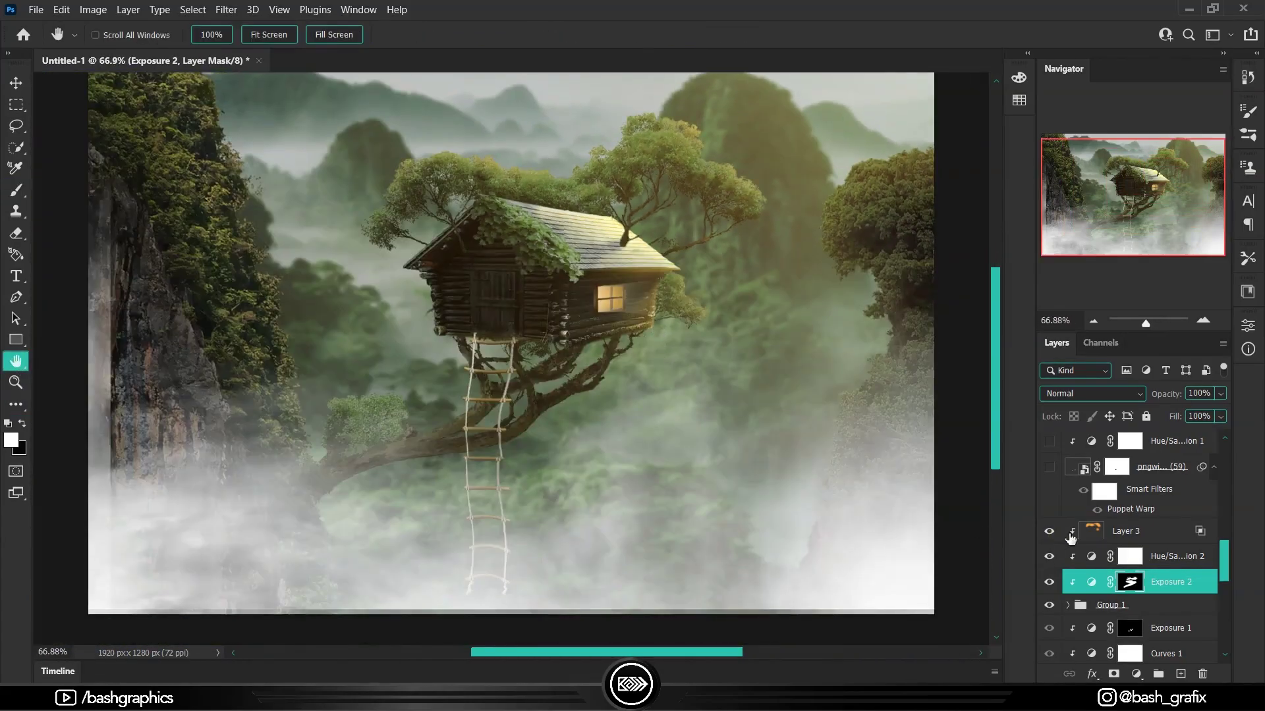
{"action": "left_click", "coordinate": [1092, 393]}
{"action": "key", "text": "Escape"}
{"action": "double_click", "coordinate": [1091, 582]}
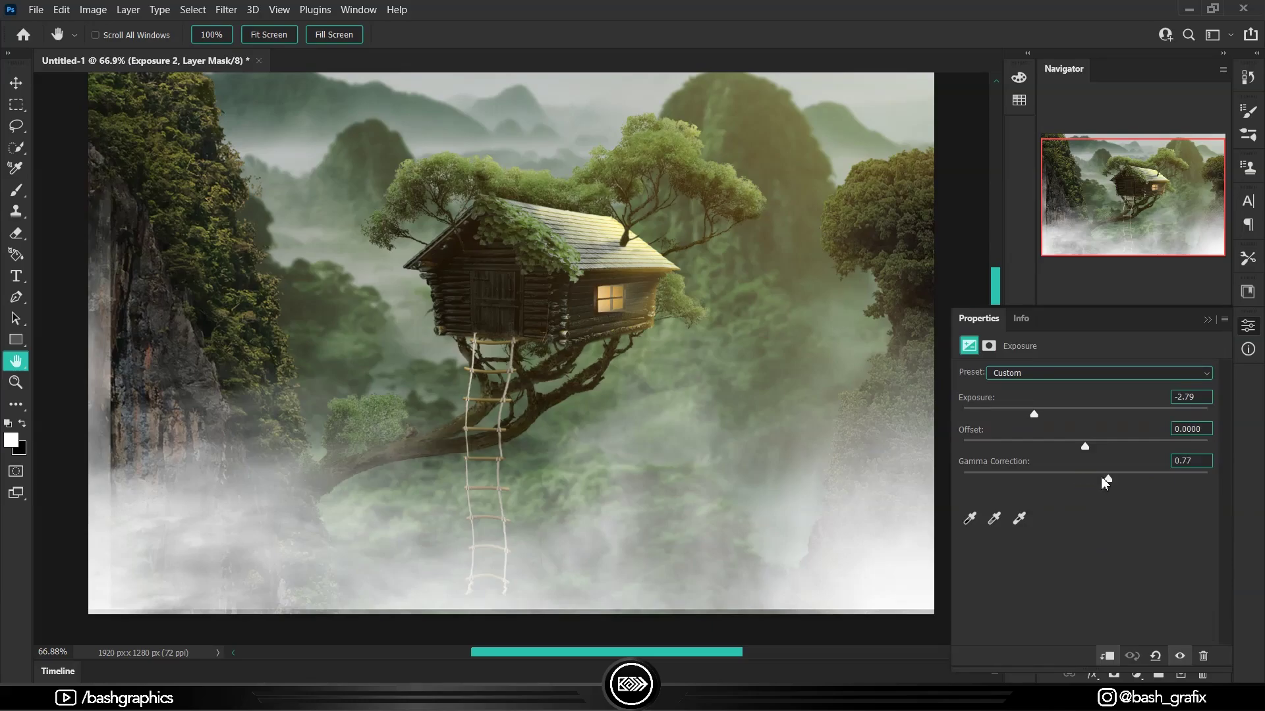
{"action": "key", "text": "Escape"}
{"action": "key", "text": "b"}
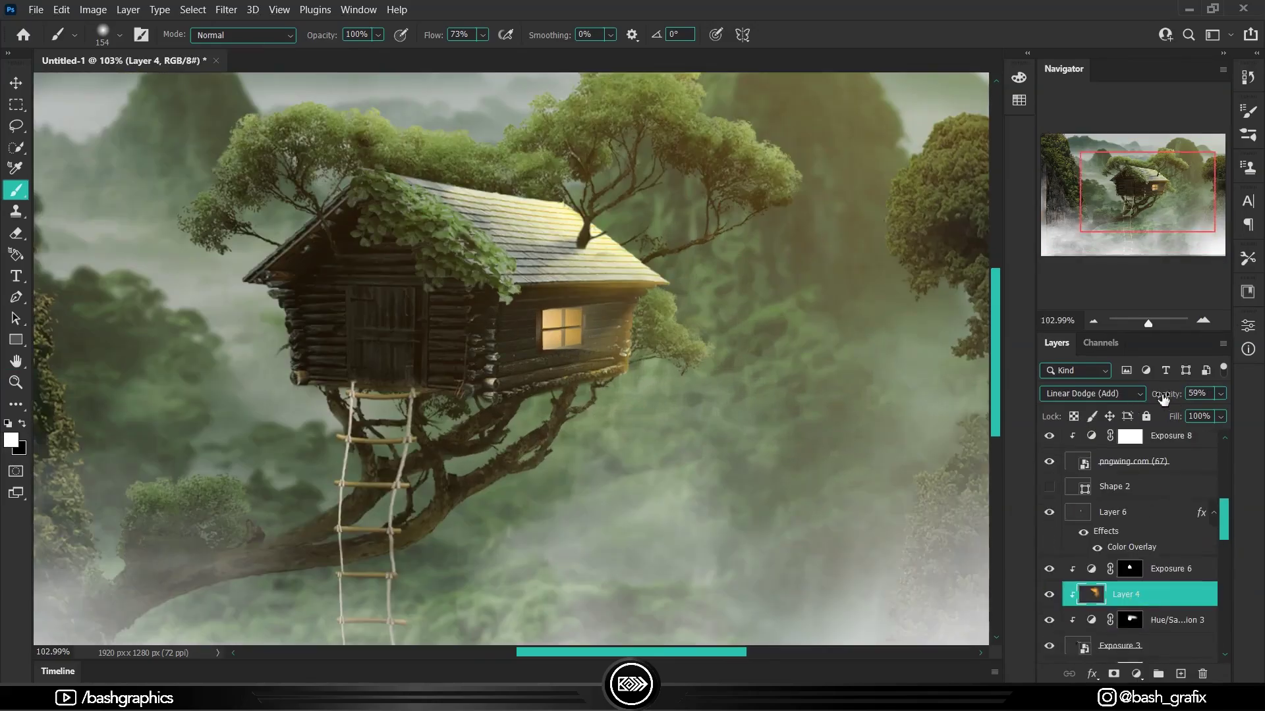
Raise the orange light layer's opacity to 72% and erase the fog over the left cliff
{"action": "left_click_drag", "start_coordinate": [1162, 399], "coordinate": [1179, 398]}
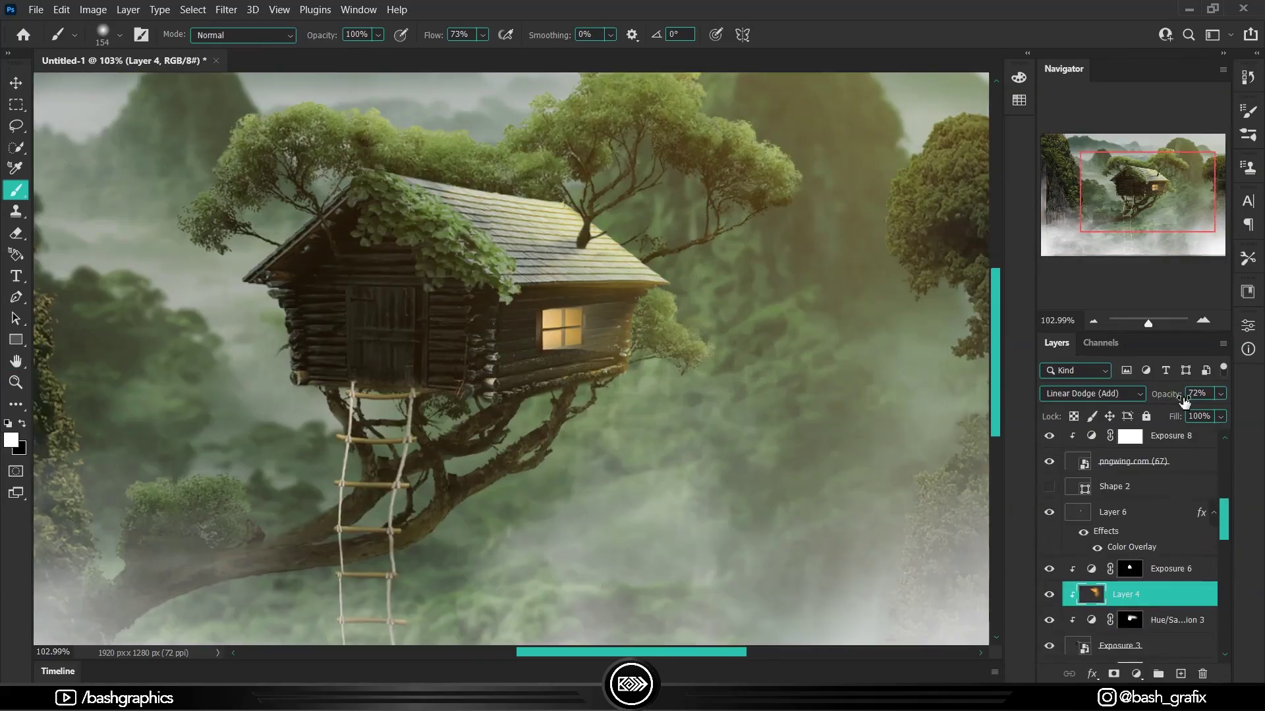
{"action": "key", "text": "ctrl+0"}
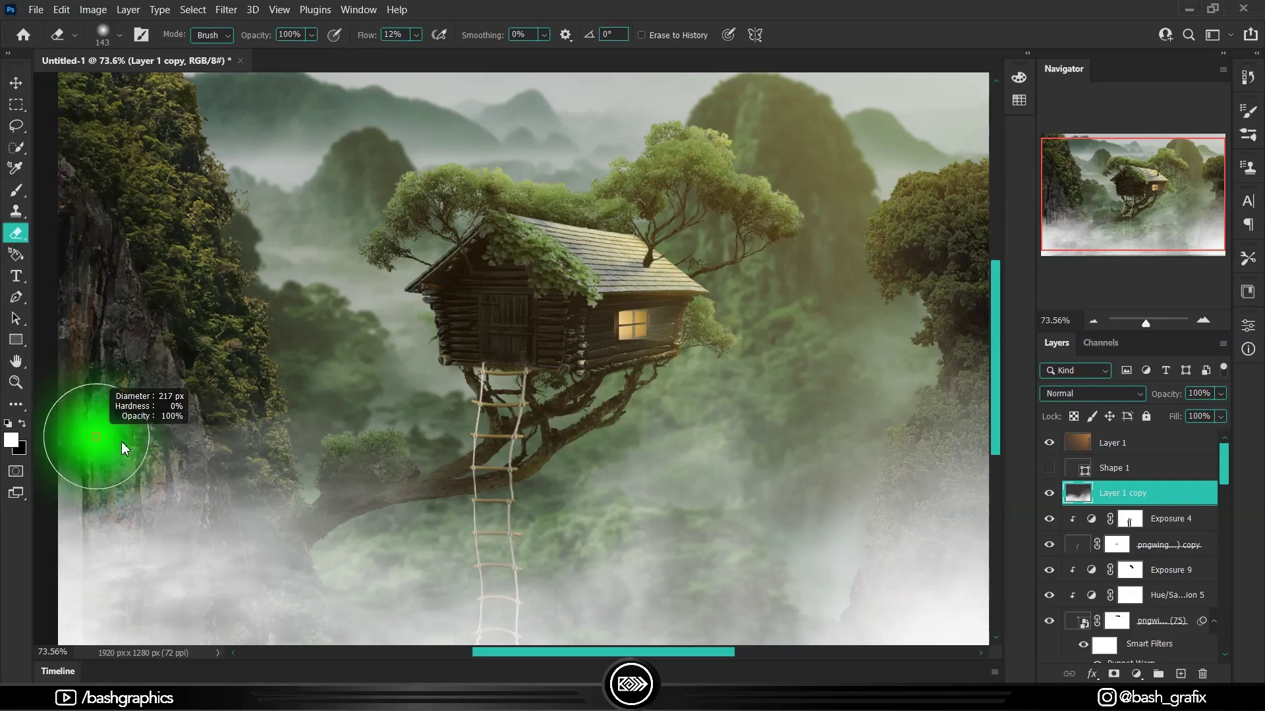
{"action": "left_click_drag", "start_coordinate": [96, 437], "coordinate": [101, 437]}
Add a Curves adjustment lifting the shadows and darkening the midtones; check the landscape blur settings
{"action": "scroll", "coordinate": [1132, 546], "scroll_direction": "down", "scroll_amount": 2}
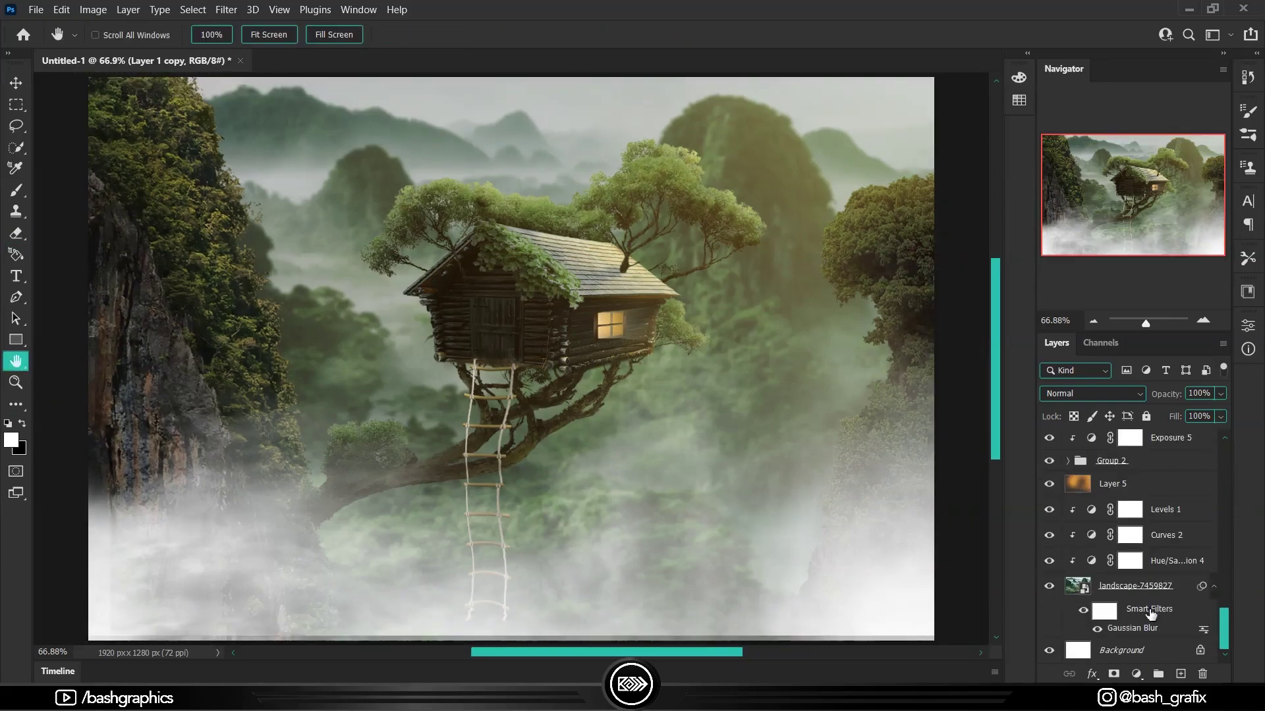
{"action": "left_click", "coordinate": [1136, 674]}
{"action": "left_click", "coordinate": [1144, 474]}
{"action": "left_click_drag", "start_coordinate": [998, 619], "coordinate": [999, 597]}
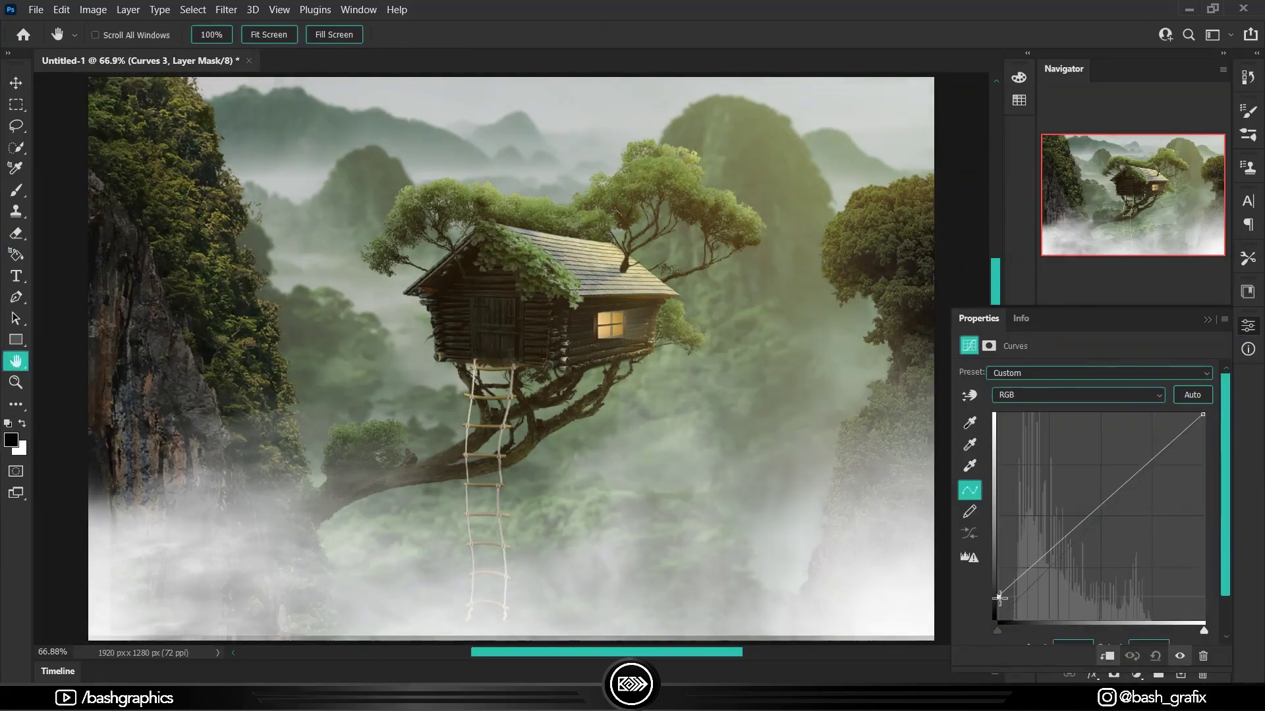
{"action": "left_click_drag", "start_coordinate": [1106, 507], "coordinate": [1106, 523]}
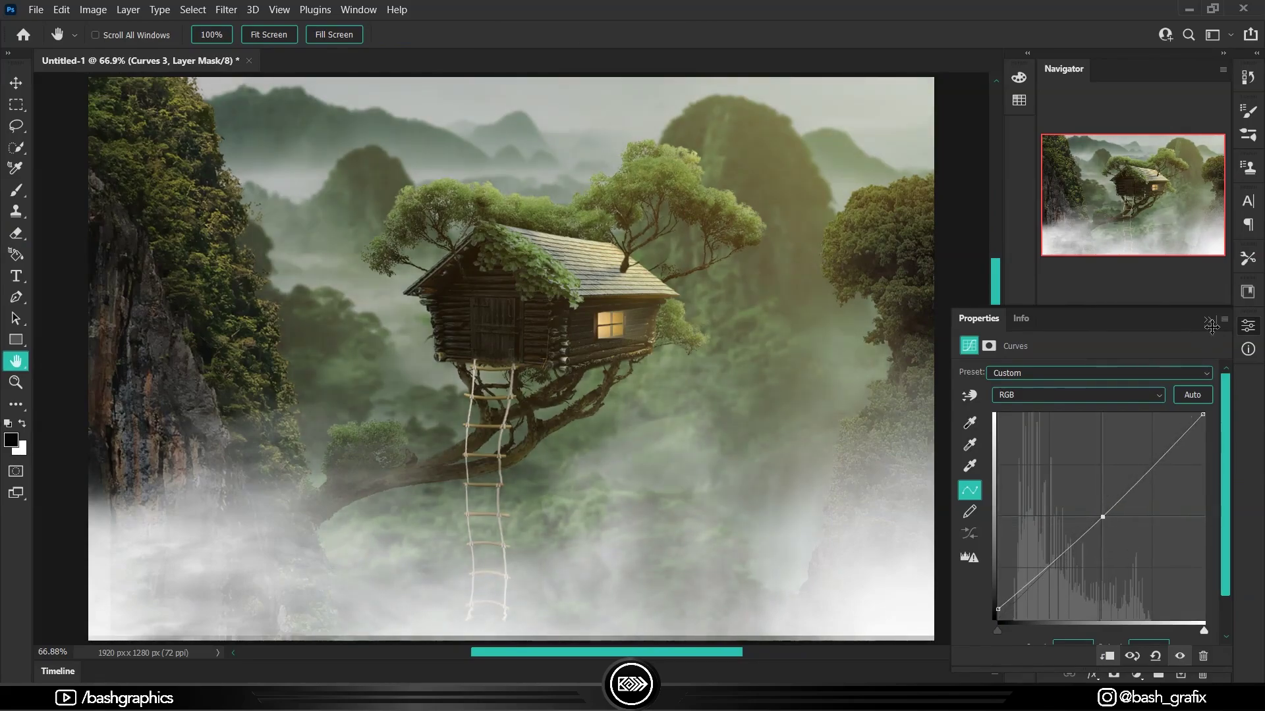
{"action": "double_click", "coordinate": [1131, 627]}
{"action": "left_click", "coordinate": [1216, 173]}
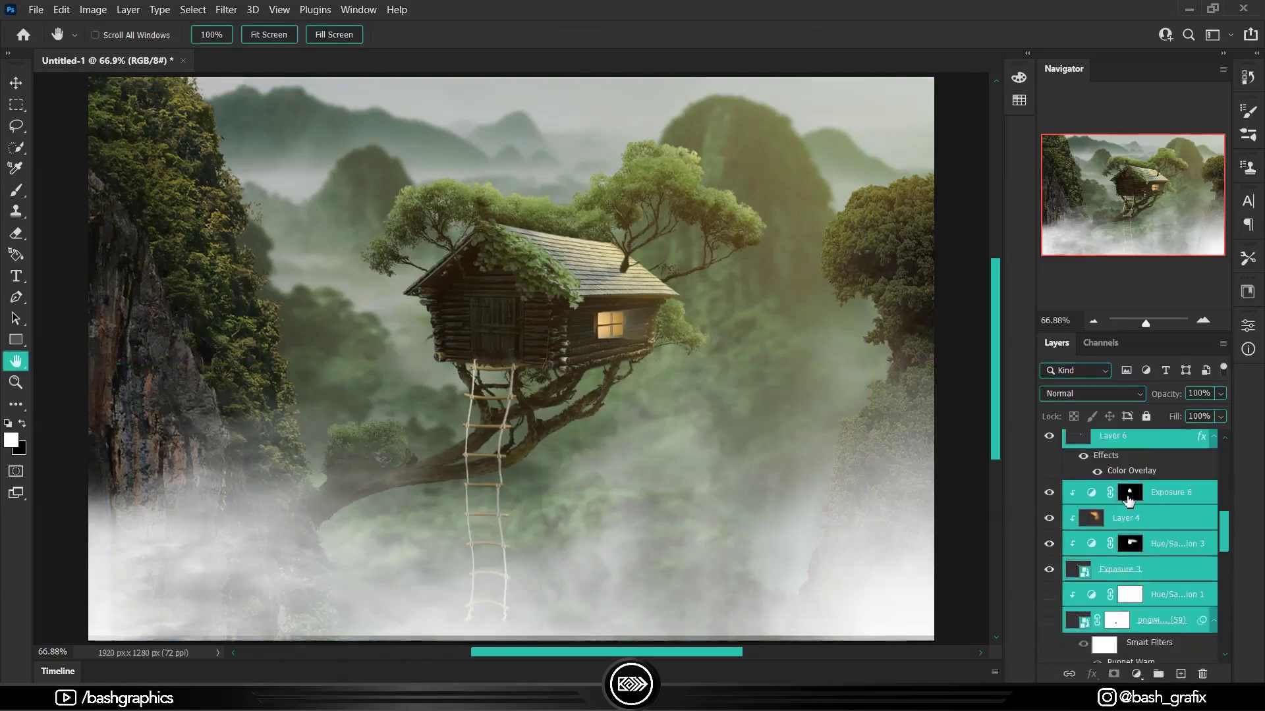
Move the treehouse layers down slightly and scale them up with Free Transform
{"action": "left_click", "coordinate": [1159, 490], "text": "shift"}
{"action": "key", "text": "ctrl+t"}
{"action": "key", "text": "ctrl+0"}
{"action": "left_click_drag", "start_coordinate": [728, 426], "coordinate": [725, 438]}
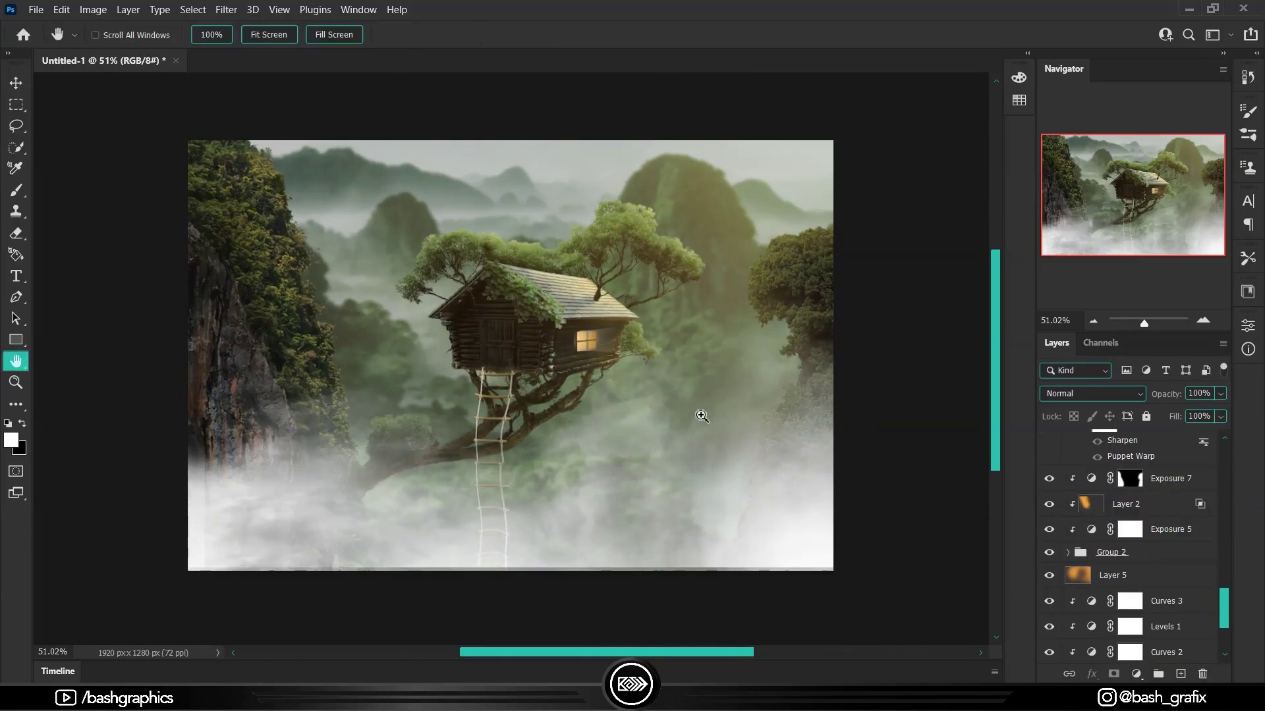
{"action": "left_click_drag", "start_coordinate": [796, 367], "coordinate": [805, 369]}
{"action": "left_click", "coordinate": [16, 361]}
{"action": "double_click", "coordinate": [16, 361]}
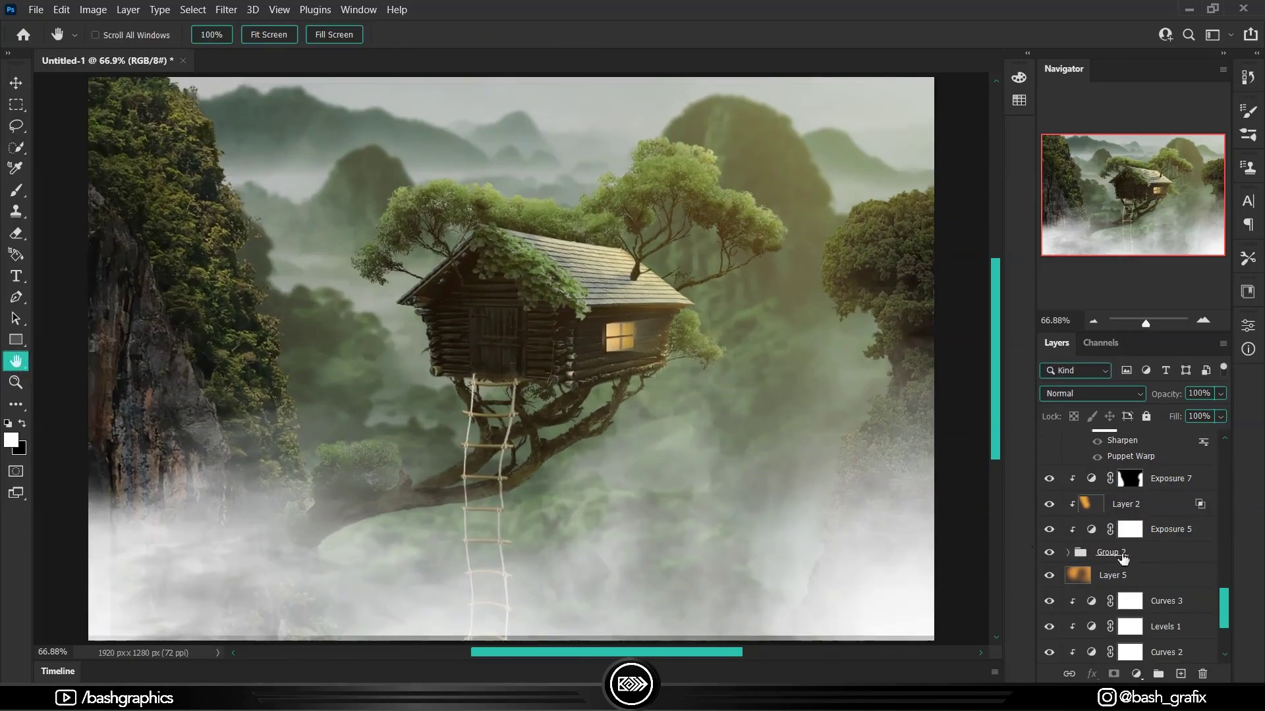
Select the Layer 1 copy layer and start transforming it
{"action": "left_click", "coordinate": [1120, 493]}
{"action": "key", "text": "ctrl+t"}
{"action": "key", "text": "ctrl+0"}
Position the flock of birds in the sky and commit the placement
{"action": "double_click", "coordinate": [16, 362]}
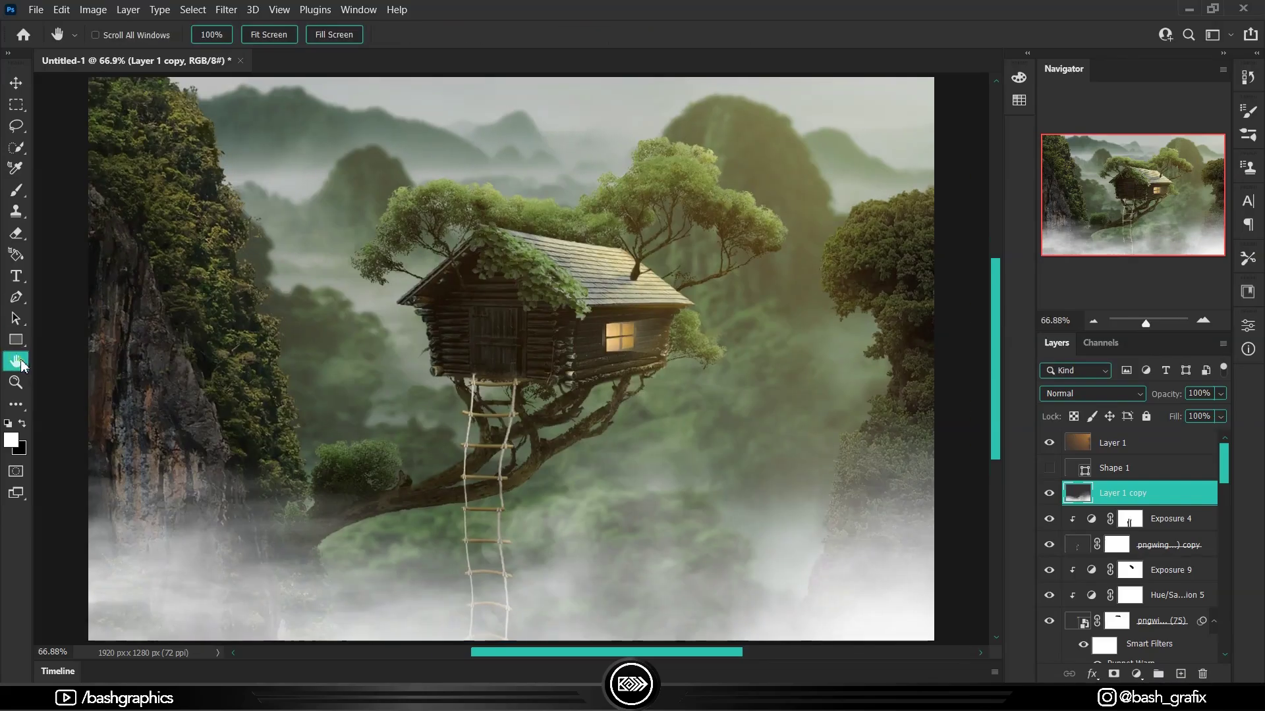
{"action": "left_click_drag", "start_coordinate": [674, 382], "coordinate": [648, 381]}
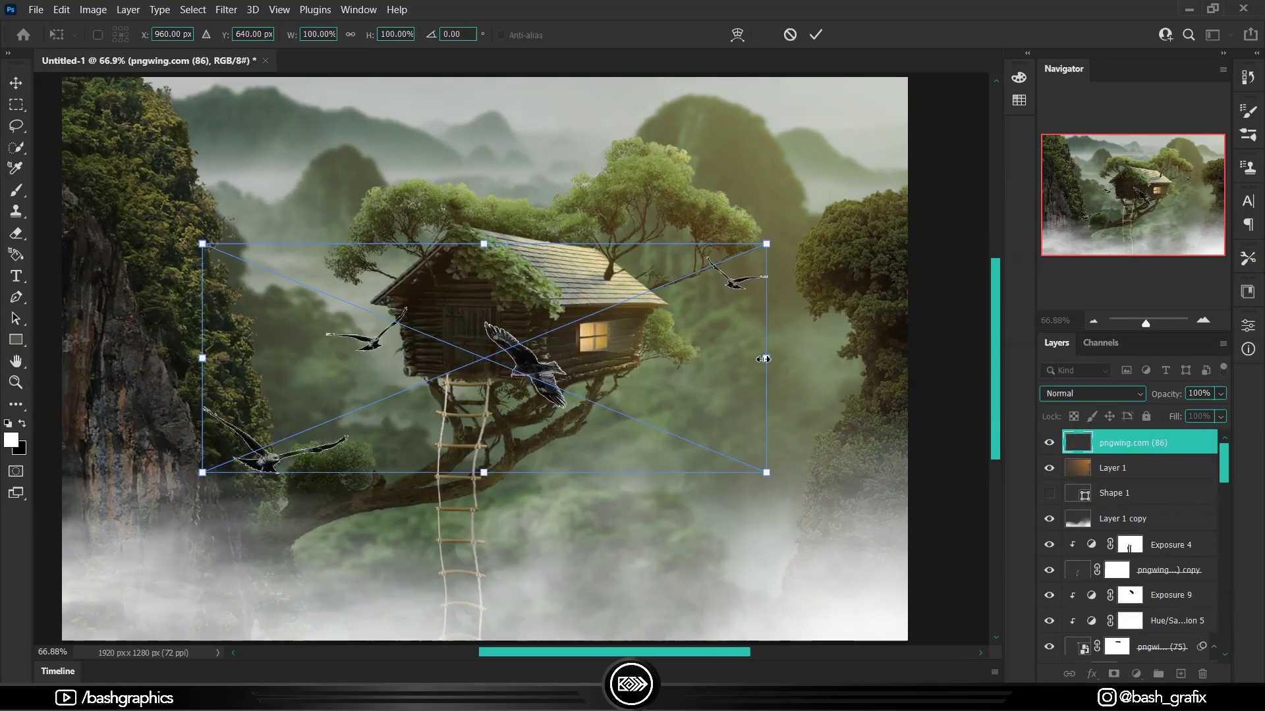
{"action": "key", "text": "Return"}
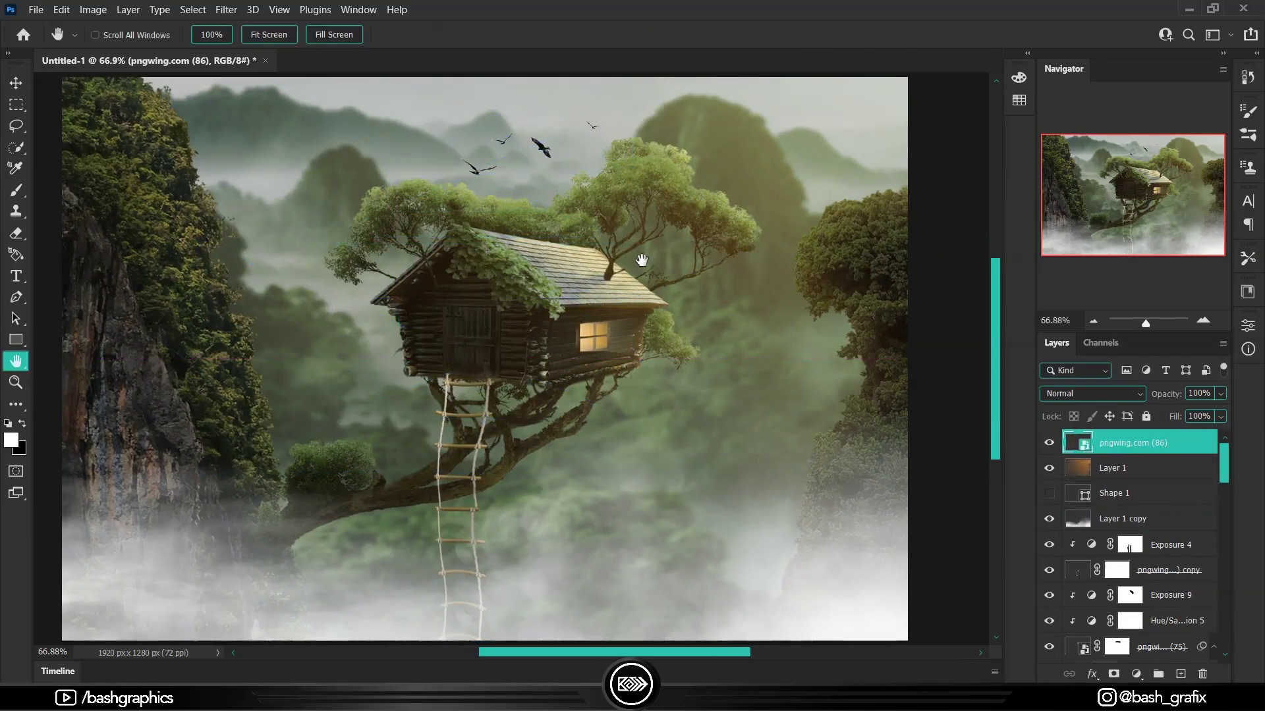
Find the Exposure 4 adjustment in the layers and widen its mask with Free Transform
{"action": "scroll", "coordinate": [1105, 490], "scroll_direction": "down", "scroll_amount": 2}
{"action": "scroll", "coordinate": [1050, 501], "scroll_direction": "down", "scroll_amount": 2}
{"action": "scroll", "coordinate": [1049, 538], "scroll_direction": "down", "scroll_amount": 2}
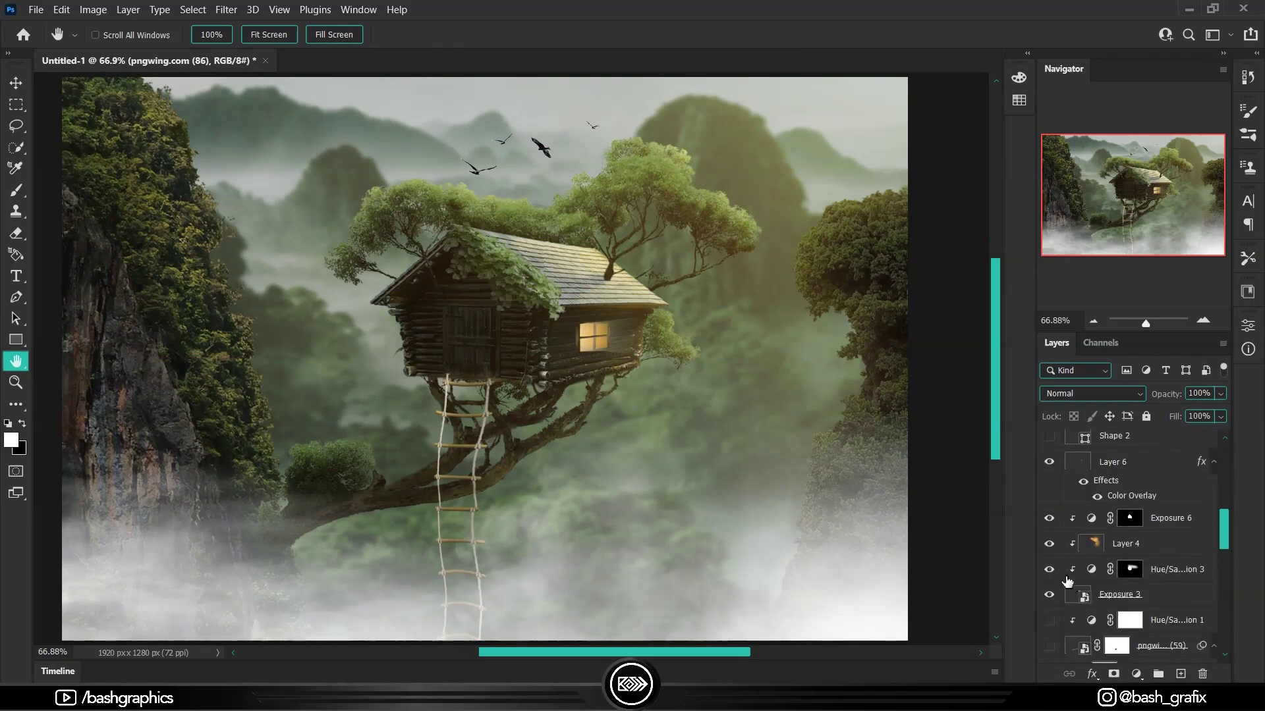
{"action": "scroll", "coordinate": [1065, 593], "scroll_direction": "down", "scroll_amount": 2}
{"action": "scroll", "coordinate": [1065, 604], "scroll_direction": "up", "scroll_amount": 2}
{"action": "scroll", "coordinate": [1065, 593], "scroll_direction": "up", "scroll_amount": 2}
{"action": "scroll", "coordinate": [1065, 592], "scroll_direction": "up", "scroll_amount": 2}
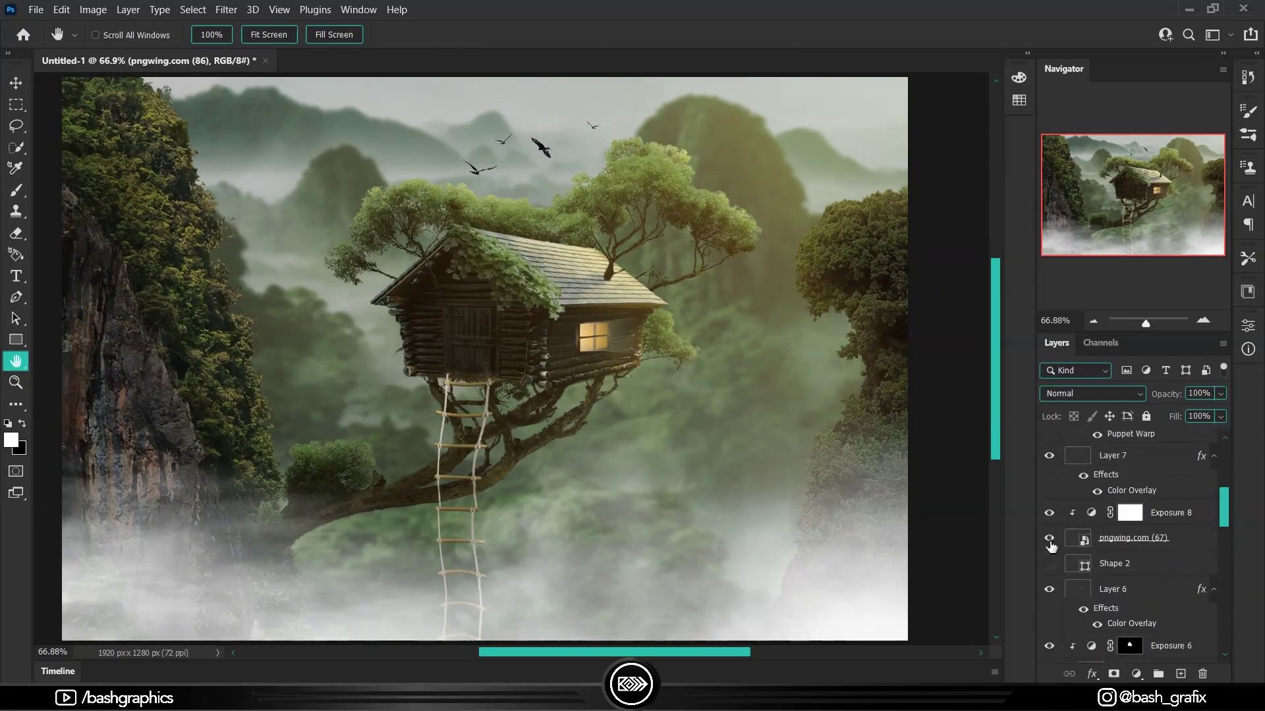
{"action": "scroll", "coordinate": [550, 413], "scroll_direction": "down", "scroll_amount": 1}
{"action": "scroll", "coordinate": [550, 413], "scroll_direction": "up", "scroll_amount": 3}
{"action": "scroll", "coordinate": [1094, 547], "scroll_direction": "up", "scroll_amount": 3}
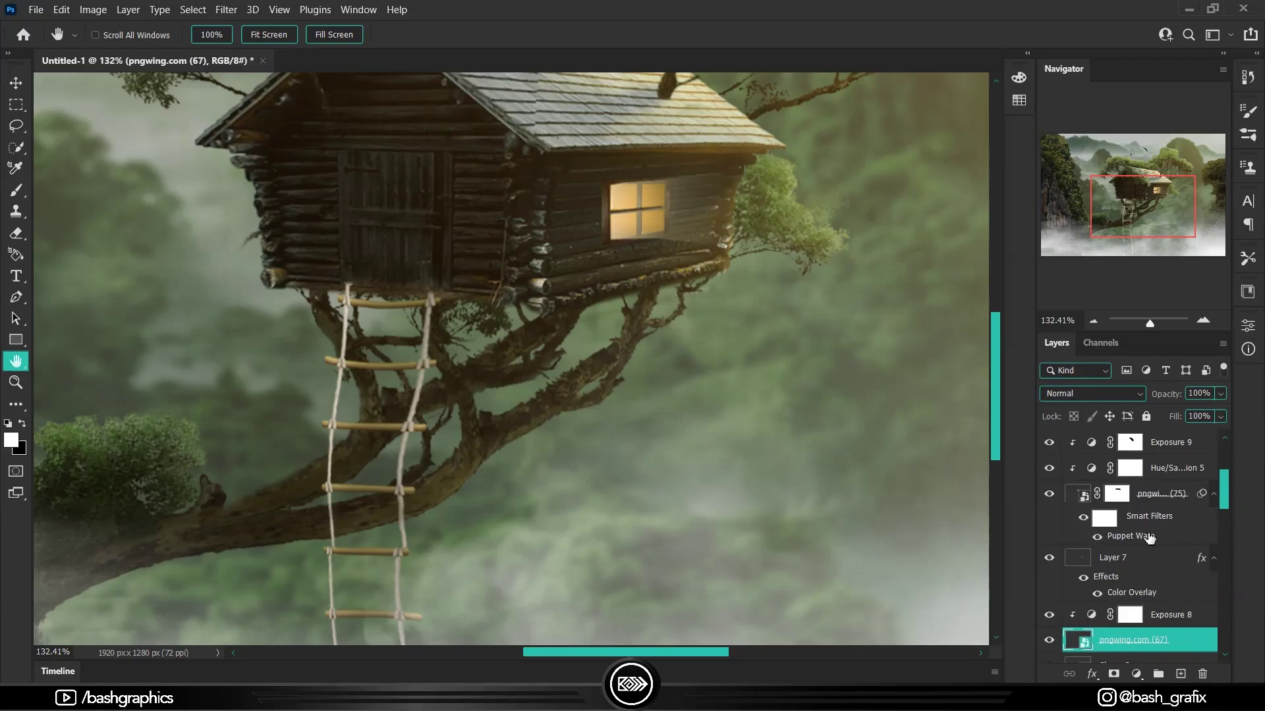
{"action": "left_click", "coordinate": [1095, 549]}
{"action": "key", "text": "ctrl+t"}
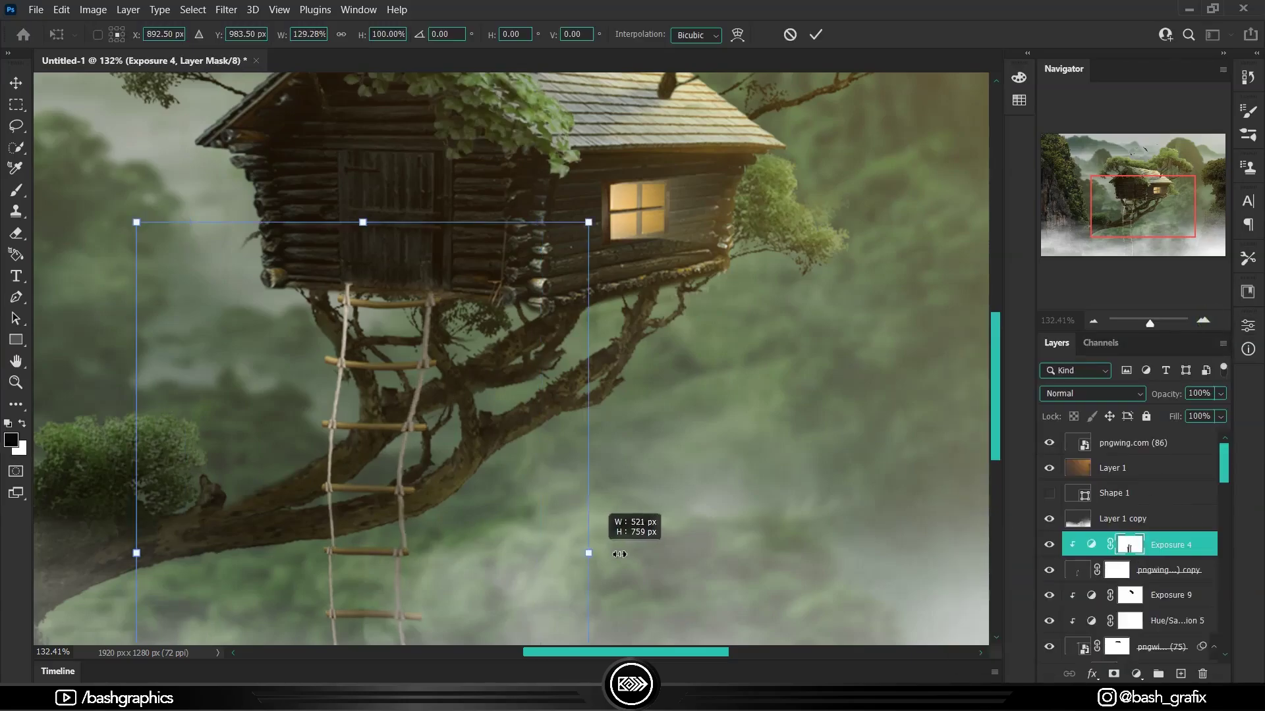
{"action": "key", "text": "Escape"}
{"action": "key", "text": "ctrl+0"}
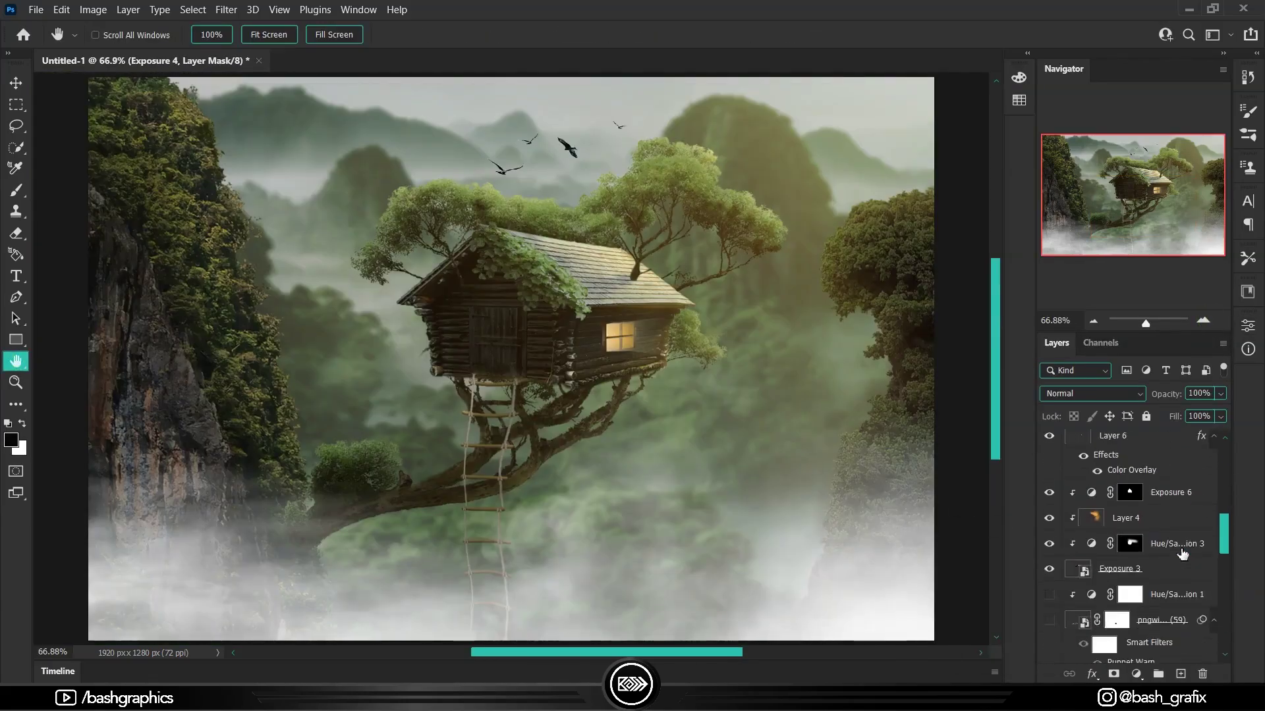
{"action": "scroll", "coordinate": [1179, 534], "scroll_direction": "down", "scroll_amount": 5}
Select the Exposure 7, Layer 2 and Exposure 5 layers and shift the treehouse left and down
{"action": "left_click", "coordinate": [1174, 520]}
{"action": "left_click", "coordinate": [1177, 554], "text": "shift"}
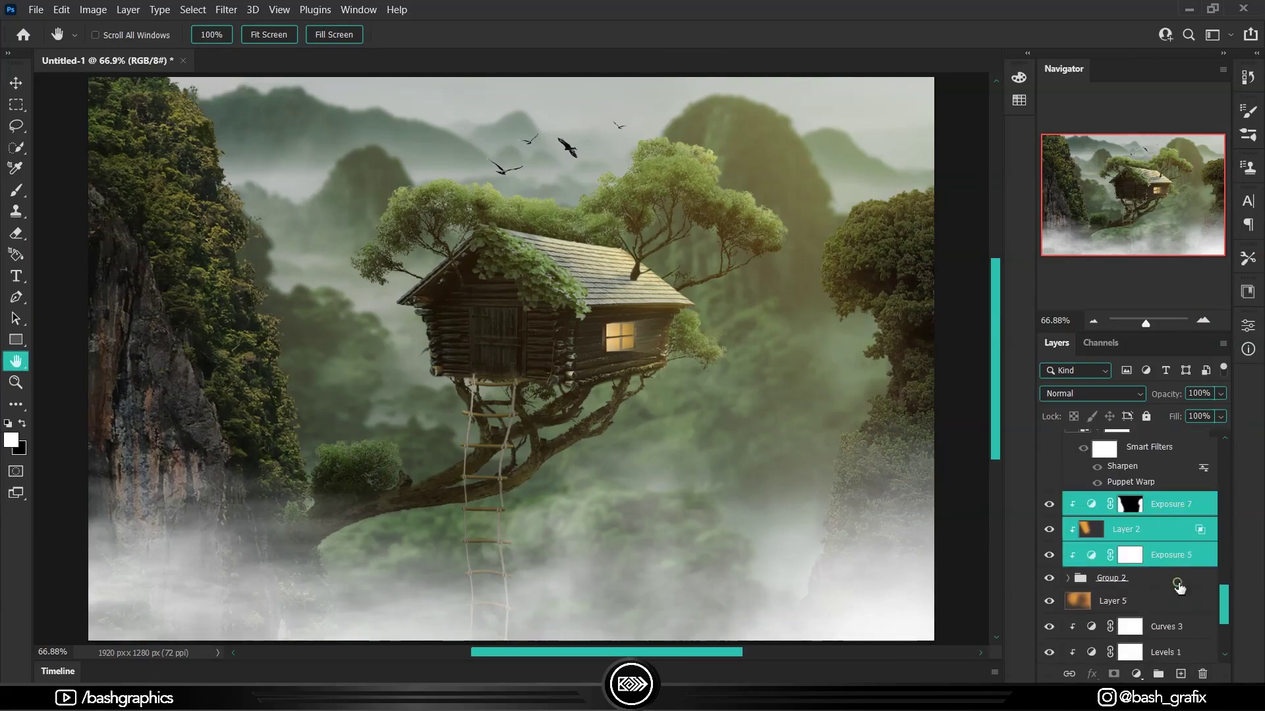
{"action": "left_click_drag", "start_coordinate": [693, 456], "coordinate": [711, 466]}
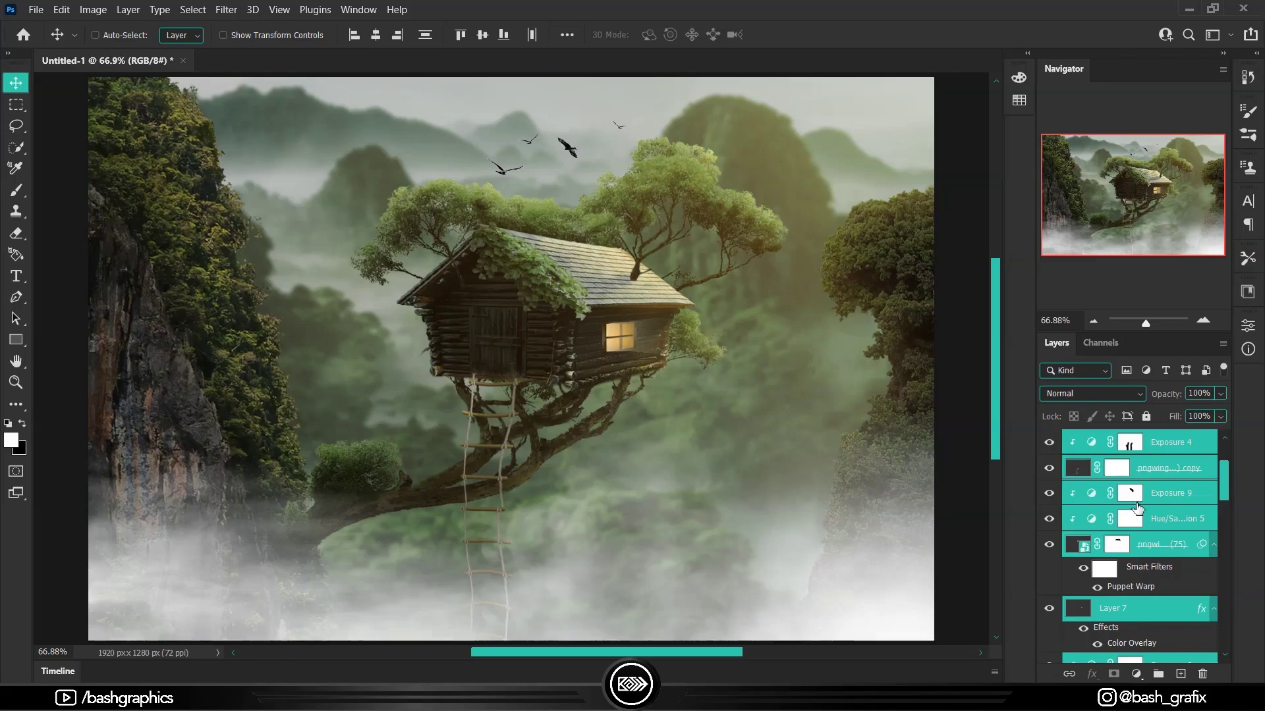
{"action": "scroll", "coordinate": [1137, 506], "scroll_direction": "down", "scroll_amount": 3}
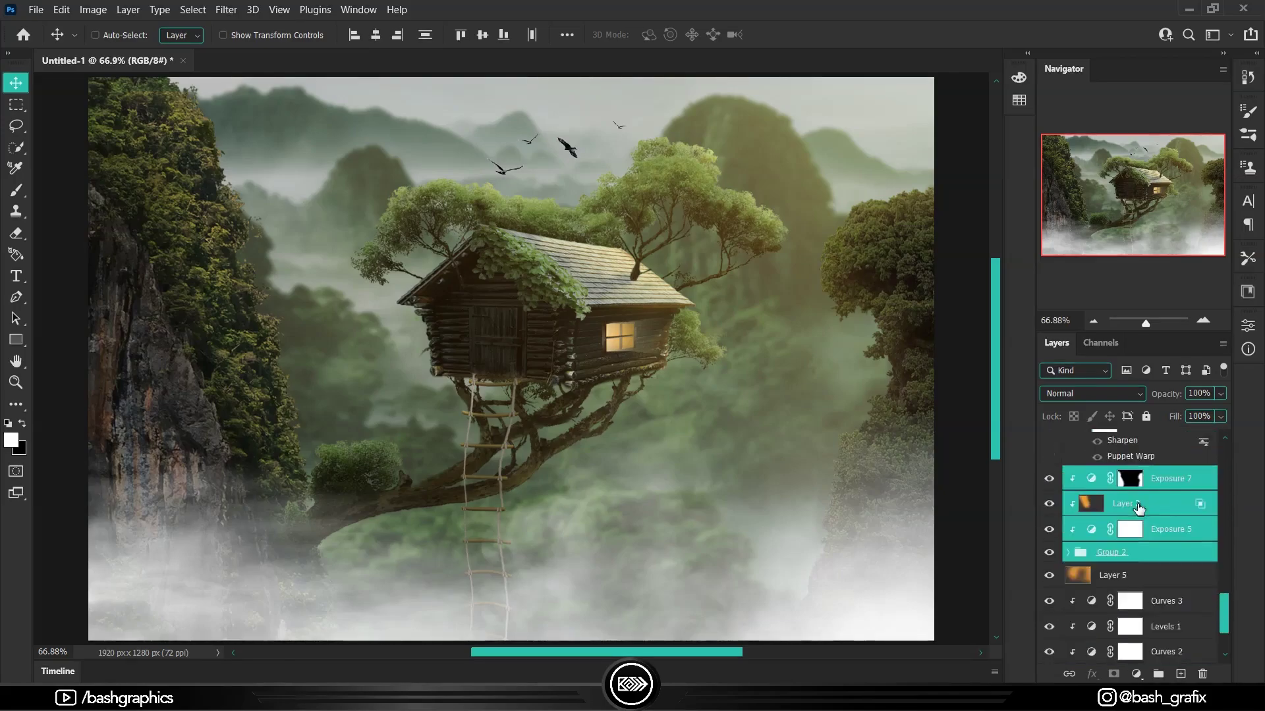
{"action": "scroll", "coordinate": [1146, 540], "scroll_direction": "up", "scroll_amount": 6}
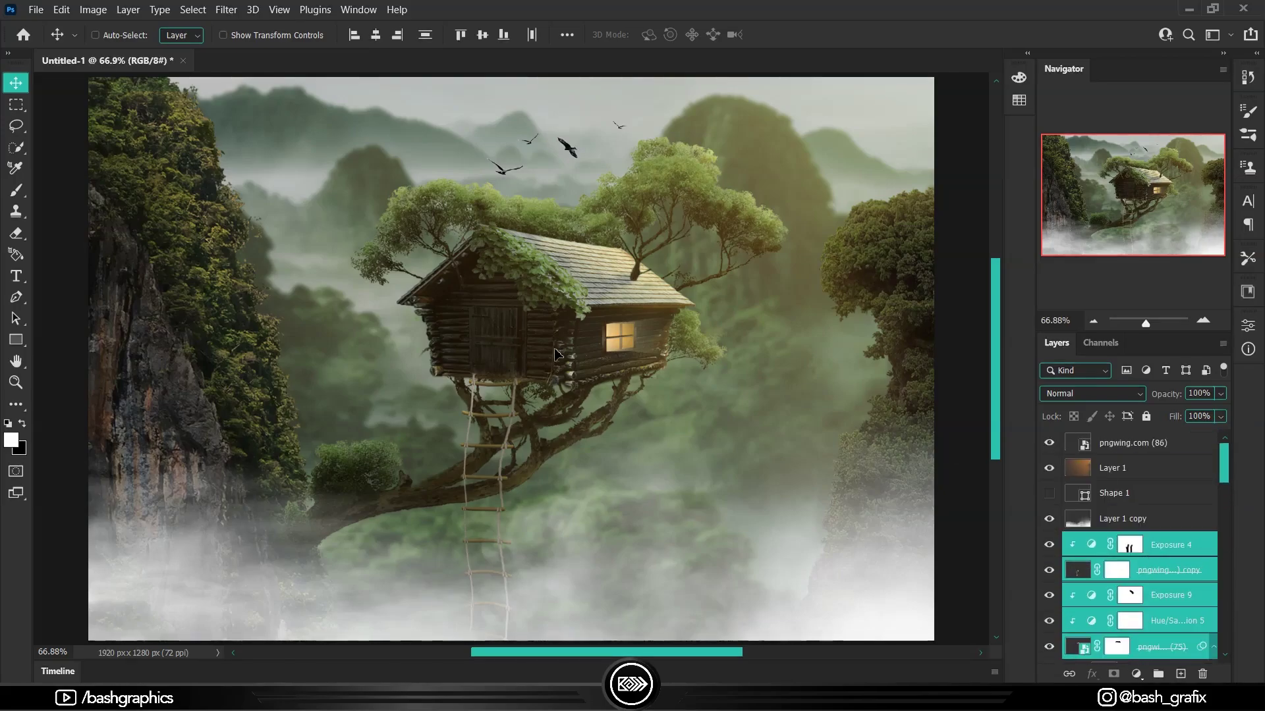
{"action": "left_click_drag", "start_coordinate": [555, 354], "coordinate": [545, 365]}
Fine-tune the treehouse's size with Free Transform and commit the resize
{"action": "key", "text": "ctrl+t"}
{"action": "key", "text": "ctrl+0"}
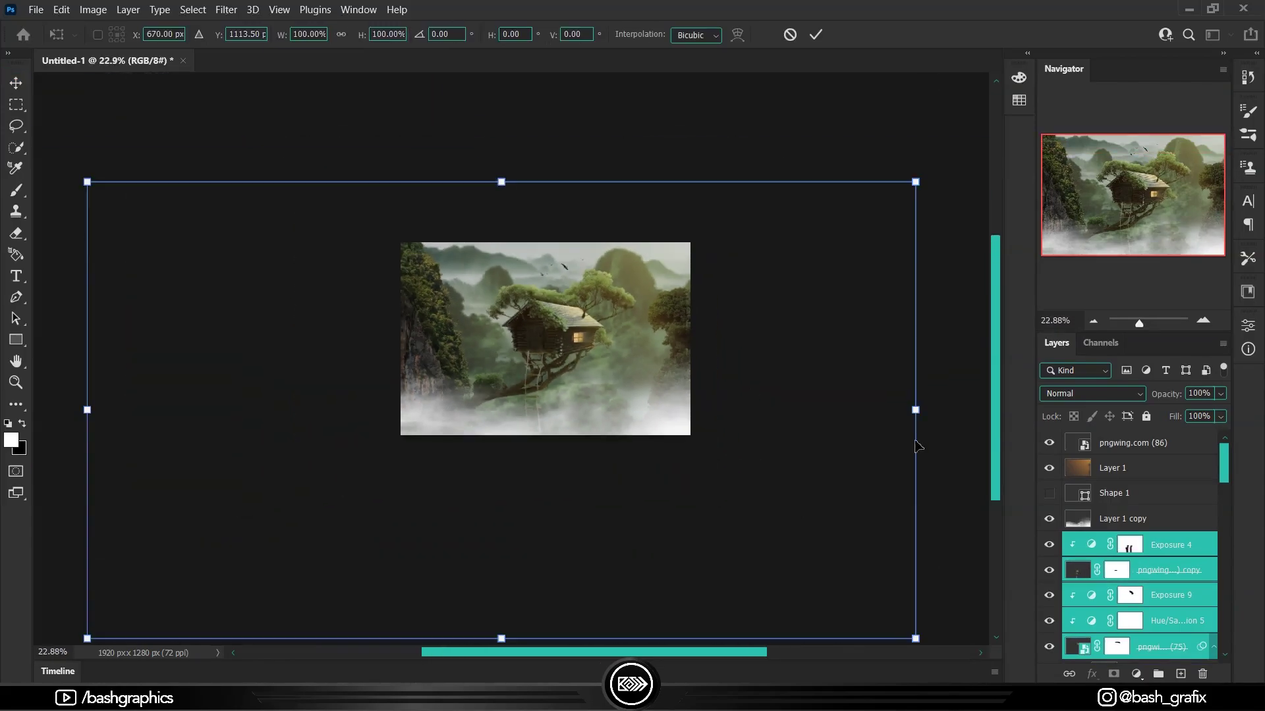
{"action": "left_click_drag", "start_coordinate": [918, 446], "coordinate": [904, 418]}
{"action": "left_click_drag", "start_coordinate": [583, 351], "coordinate": [583, 354]}
{"action": "double_click", "coordinate": [18, 363]}
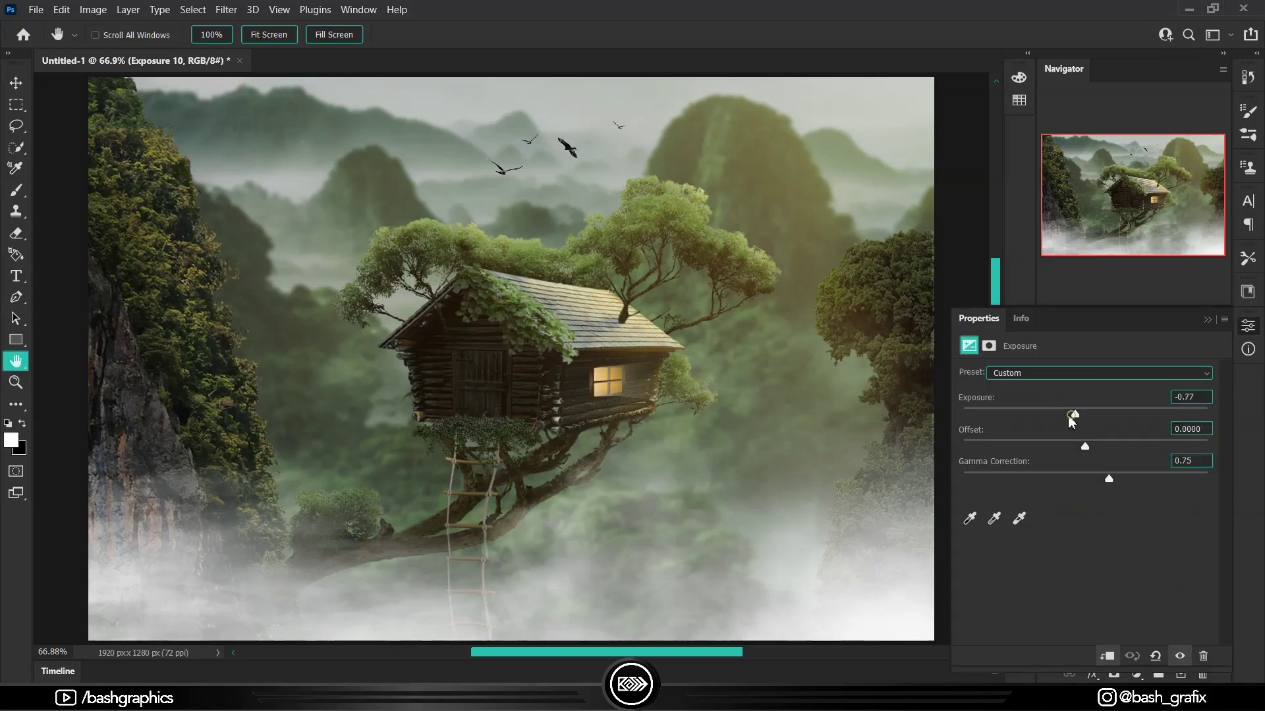
Select the mountain background layer and start transforming it
{"action": "scroll", "coordinate": [1148, 565], "scroll_direction": "down", "scroll_amount": 2}
{"action": "scroll", "coordinate": [1166, 580], "scroll_direction": "down", "scroll_amount": 3}
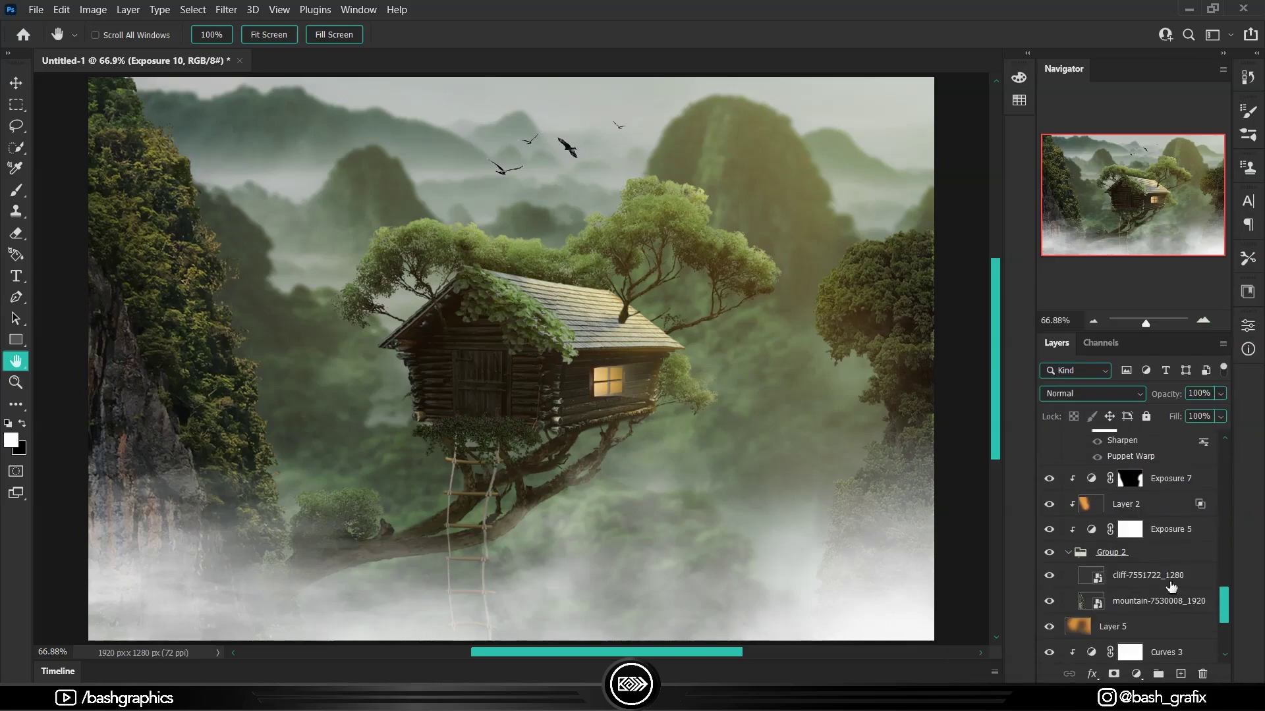
{"action": "left_click", "coordinate": [1152, 601]}
{"action": "key", "text": "ctrl+t"}
Leave the mountain transform unchanged and fit the image to the window
{"action": "scroll", "coordinate": [428, 473], "scroll_direction": "down", "scroll_amount": 2}
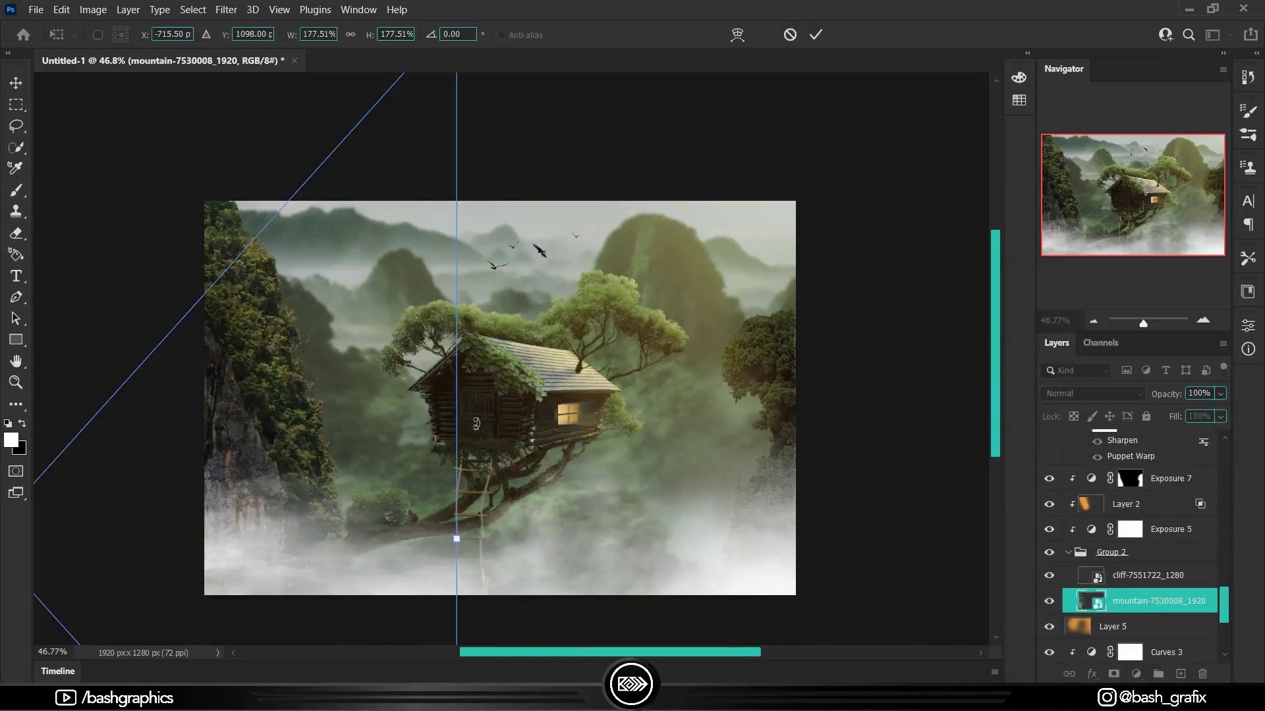
{"action": "scroll", "coordinate": [429, 472], "scroll_direction": "down", "scroll_amount": 3}
{"action": "key", "text": "Return"}
{"action": "key", "text": "h"}
{"action": "key", "text": "ctrl+0"}
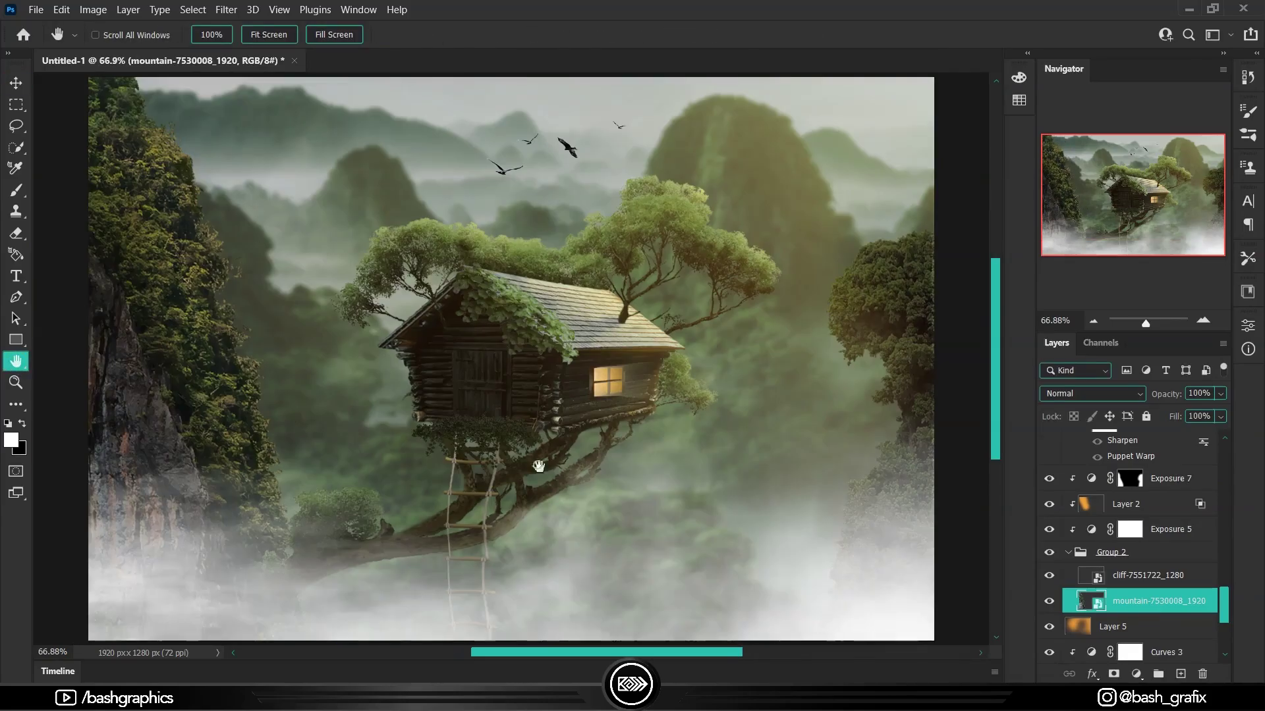
Soft-blur the mountains with Gaussian Blur and copy the filter onto the cliff layer
{"action": "left_click", "coordinate": [226, 9]}
{"action": "left_click", "coordinate": [421, 250]}
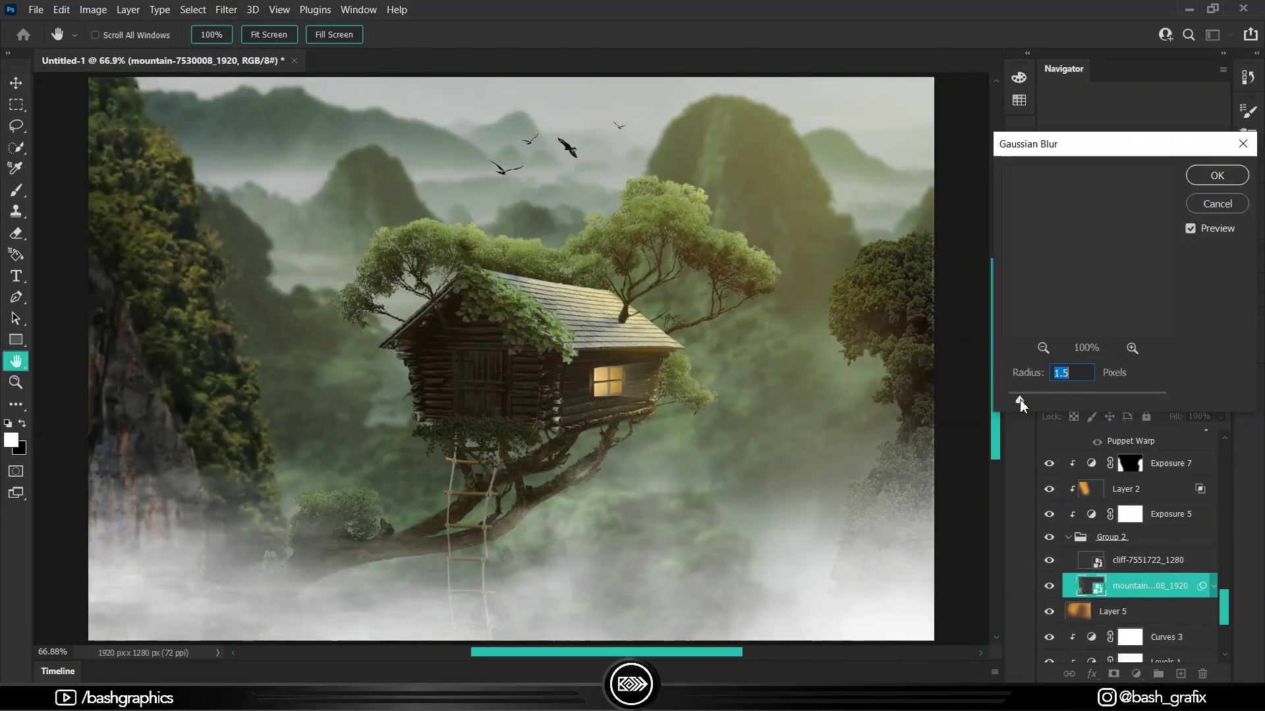
{"action": "left_click", "coordinate": [1217, 175]}
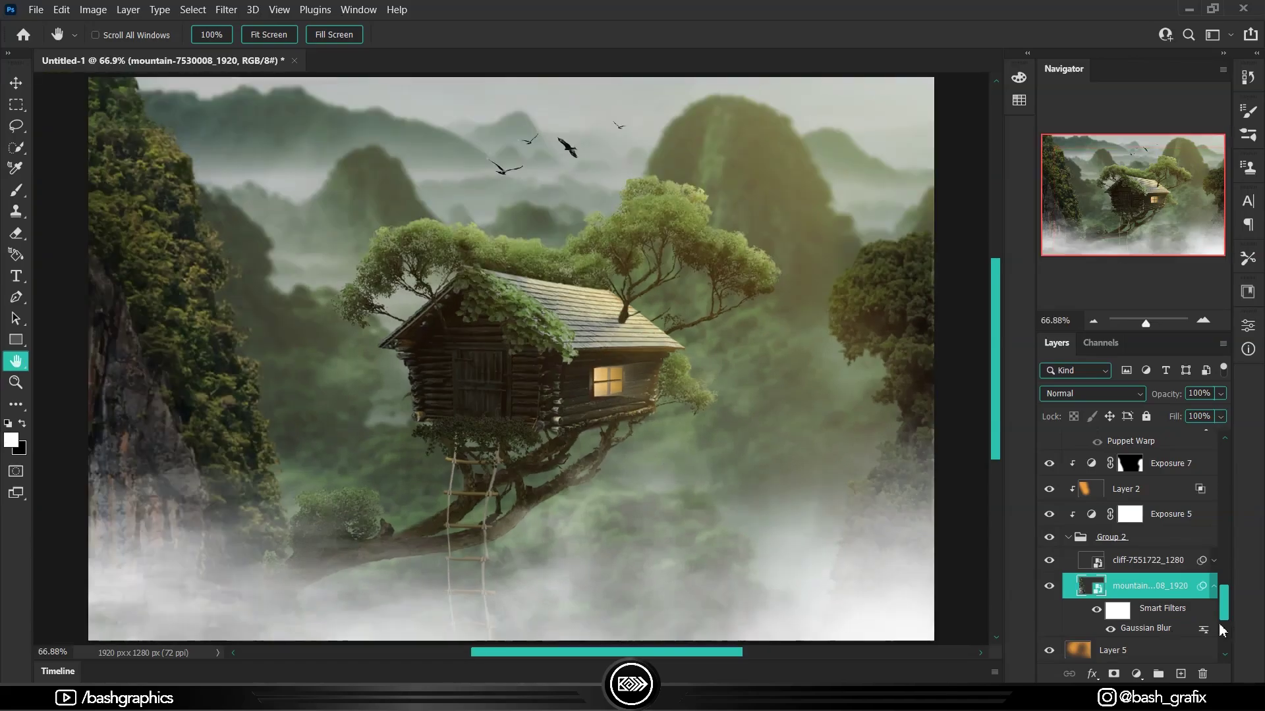
{"action": "double_click", "coordinate": [1146, 628]}
{"action": "left_click", "coordinate": [1217, 172]}
{"action": "left_click_drag", "start_coordinate": [1146, 628], "coordinate": [1159, 570]}
On a new empty layer, paint mist on both sides with a large fog brush
{"action": "scroll", "coordinate": [1133, 527], "scroll_direction": "down", "scroll_amount": 3}
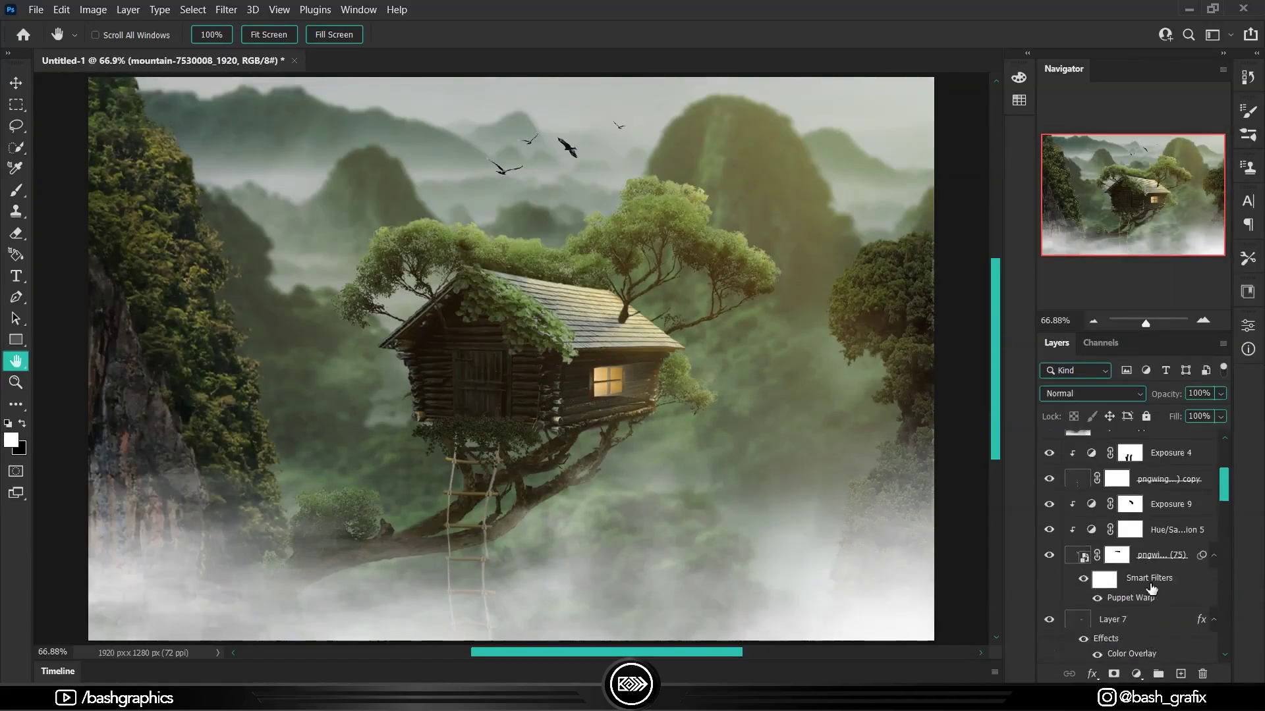
{"action": "left_click", "coordinate": [1180, 673]}
{"action": "key", "text": "b"}
{"action": "right_click", "coordinate": [591, 263]}
{"action": "double_click", "coordinate": [686, 403]}
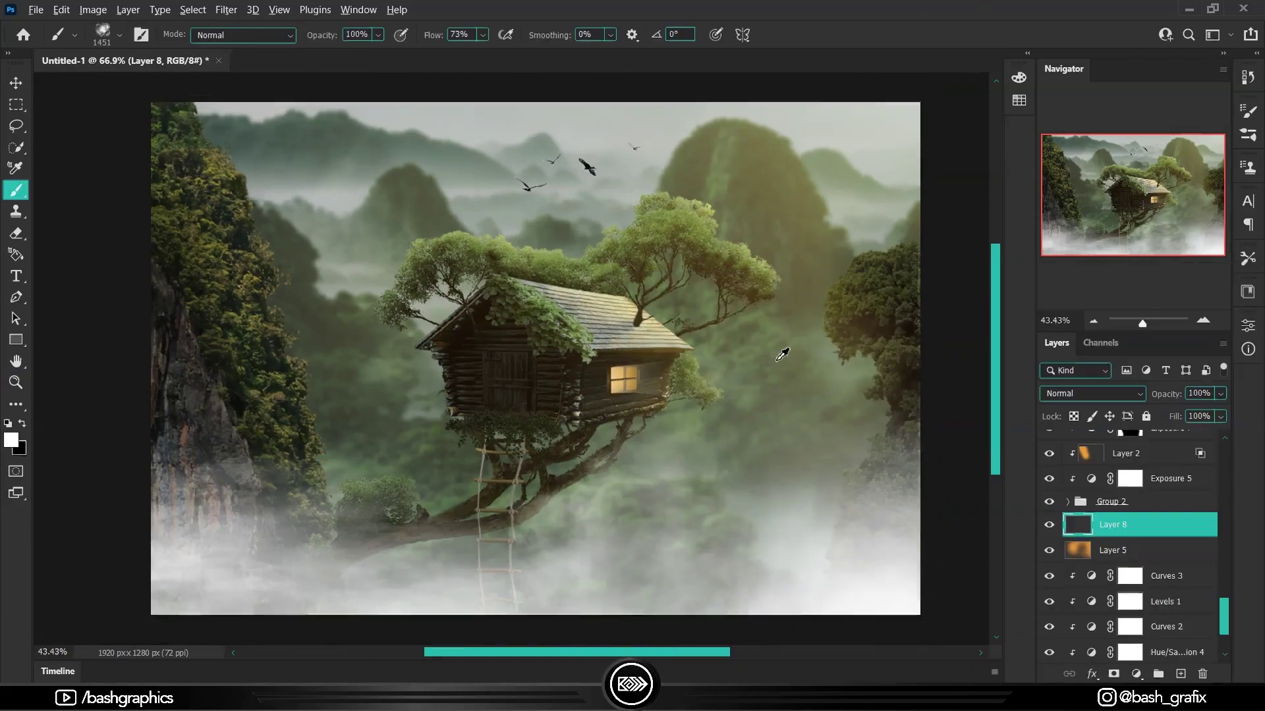
{"action": "scroll", "coordinate": [912, 304], "scroll_direction": "down", "scroll_amount": 2, "text": "alt"}
{"action": "left_click", "coordinate": [774, 152]}
{"action": "left_click", "coordinate": [395, 158]}
Erase excess fog around the treehouse and cliff, then merge visible layers into a new layer
{"action": "key", "text": "e"}
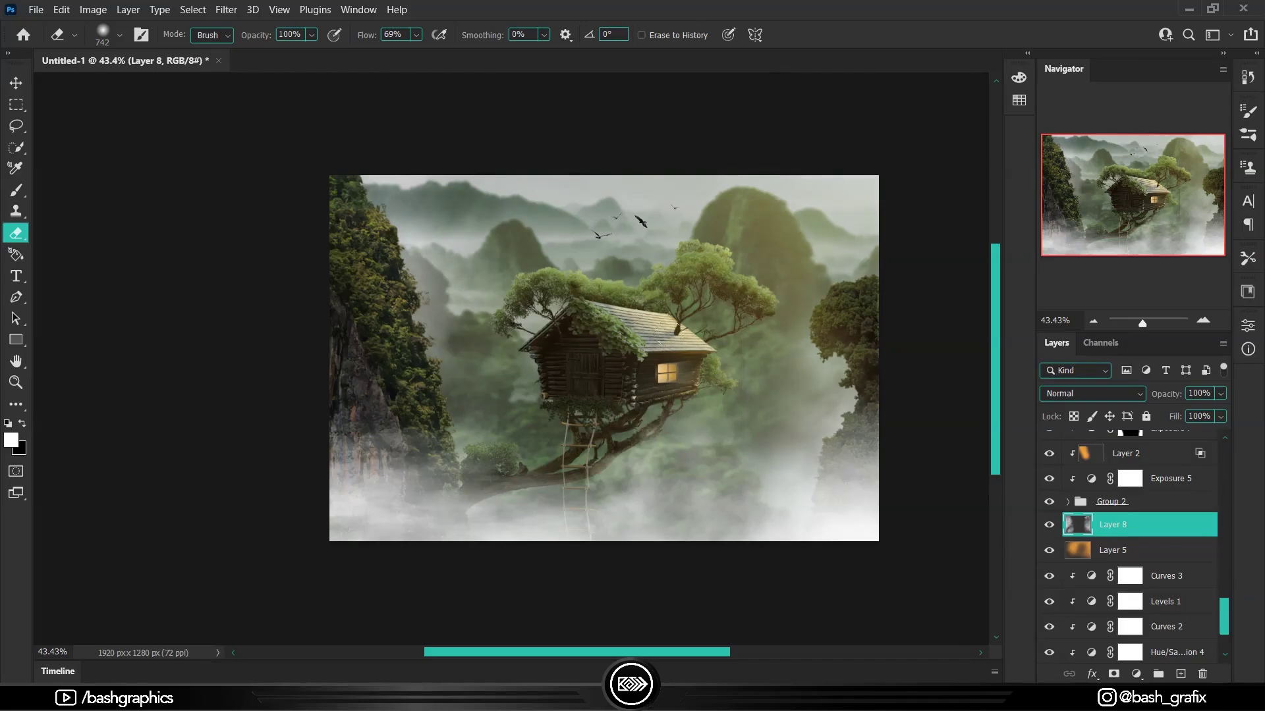
{"action": "left_click_drag", "start_coordinate": [770, 310], "coordinate": [823, 454]}
{"action": "left_click_drag", "start_coordinate": [797, 356], "coordinate": [850, 428]}
{"action": "left_click_drag", "start_coordinate": [422, 198], "coordinate": [460, 336]}
{"action": "key", "text": "h"}
{"action": "scroll", "coordinate": [776, 357], "scroll_direction": "up", "scroll_amount": 3}
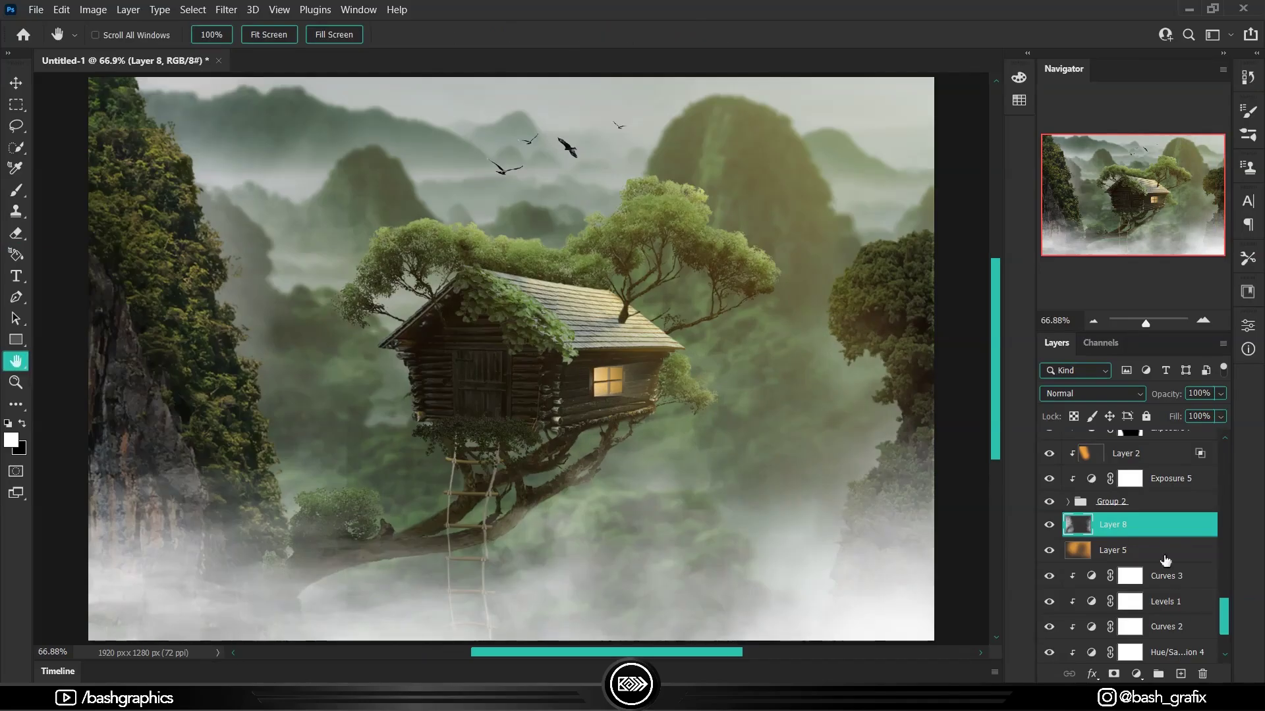
{"action": "key", "text": "alt+period"}
In Camera Raw, tweak temperature, exposure, contrast, highlights, shadows and vibrance of the merged layer
{"action": "key", "text": "ctrl+shift+alt+e"}
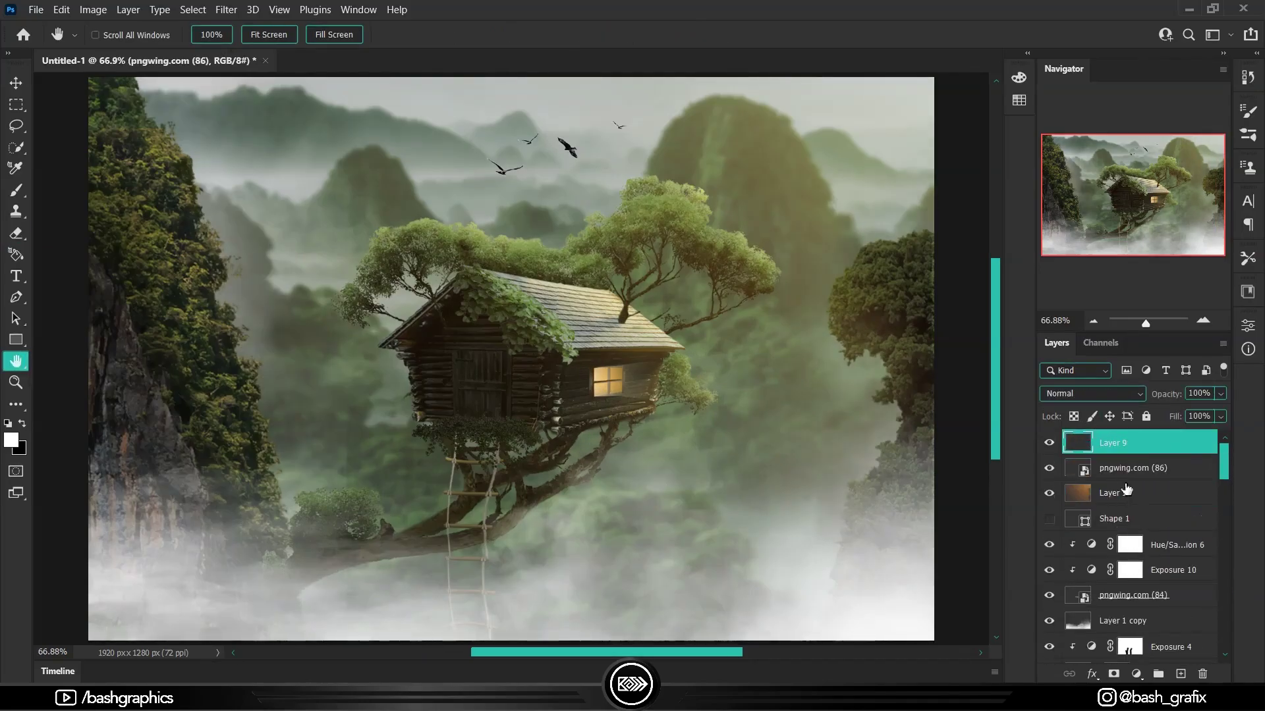
{"action": "left_click", "coordinate": [226, 10]}
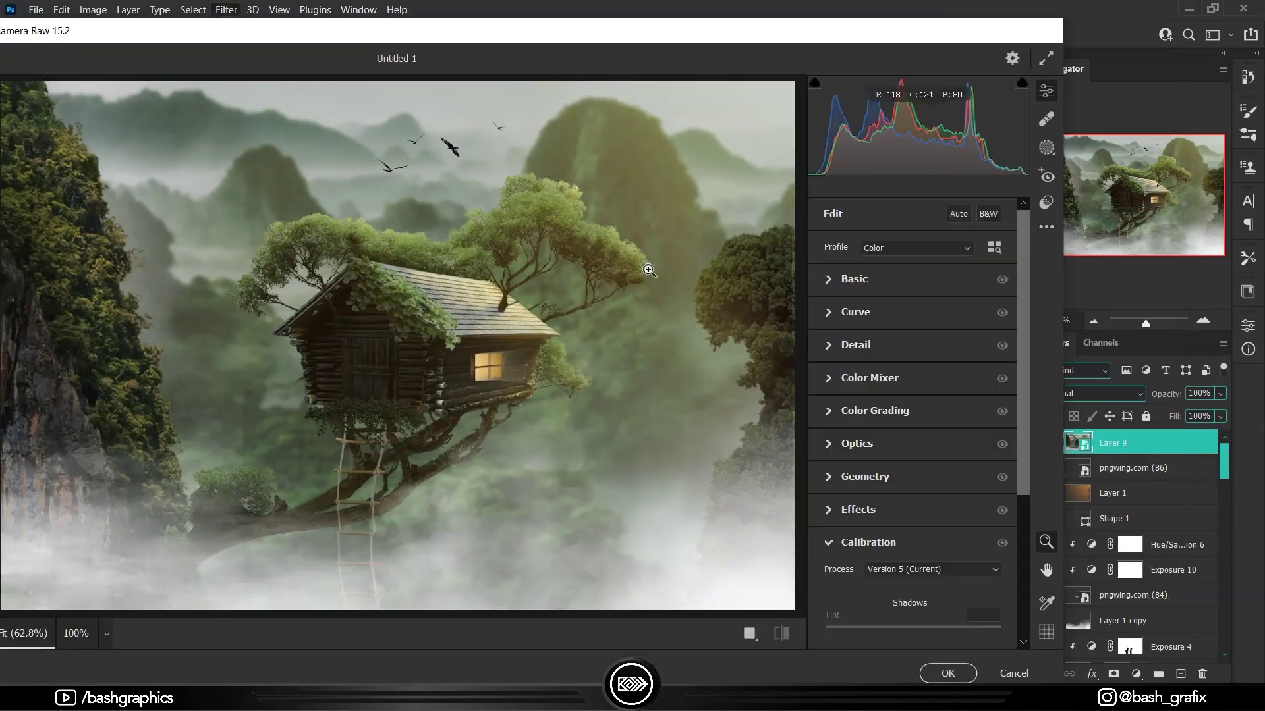
{"action": "left_click", "coordinate": [849, 277]}
{"action": "left_click_drag", "start_coordinate": [913, 279], "coordinate": [914, 279]}
{"action": "left_click_drag", "start_coordinate": [913, 347], "coordinate": [938, 398]}
{"action": "mouse_move", "coordinate": [913, 423]}
{"action": "left_mouse_down"}
{"action": "mouse_move", "coordinate": [922, 448]}
{"action": "mouse_move", "coordinate": [904, 474]}
{"action": "mouse_move", "coordinate": [938, 469]}
{"action": "mouse_move", "coordinate": [925, 469]}
{"action": "left_mouse_up"}
{"action": "scroll", "coordinate": [922, 475], "scroll_direction": "down", "scroll_amount": 2}
{"action": "left_click_drag", "start_coordinate": [911, 511], "coordinate": [915, 511]}
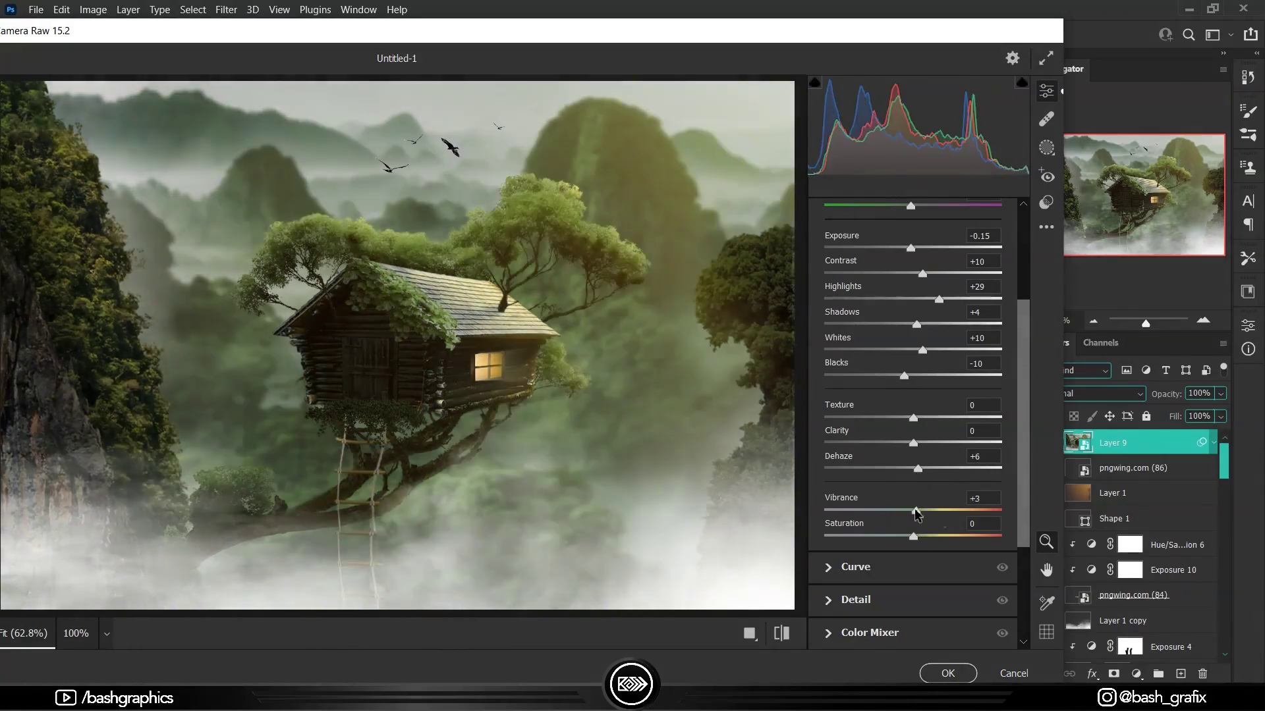
Adjust the Color Mixer and tint the whole image toward yellow-green in Color Grading
{"action": "scroll", "coordinate": [913, 540], "scroll_direction": "down", "scroll_amount": 5}
{"action": "left_click", "coordinate": [831, 471]}
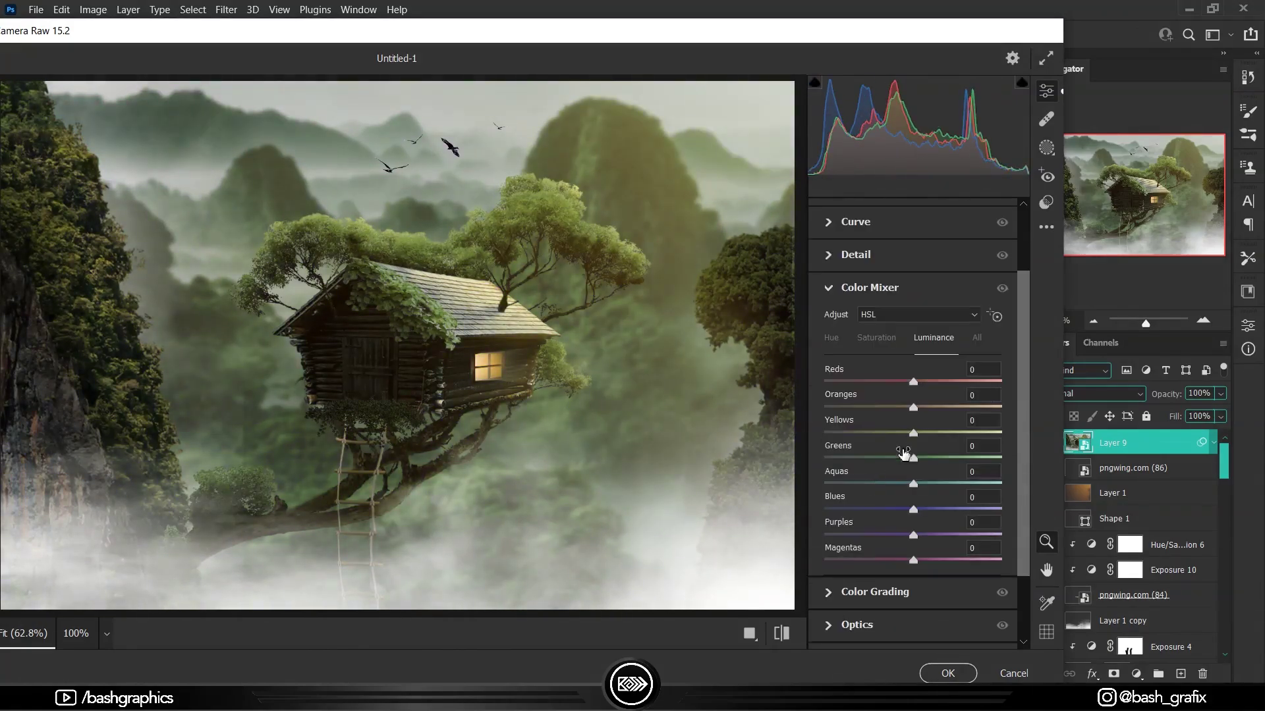
{"action": "left_click_drag", "start_coordinate": [912, 457], "coordinate": [896, 459]}
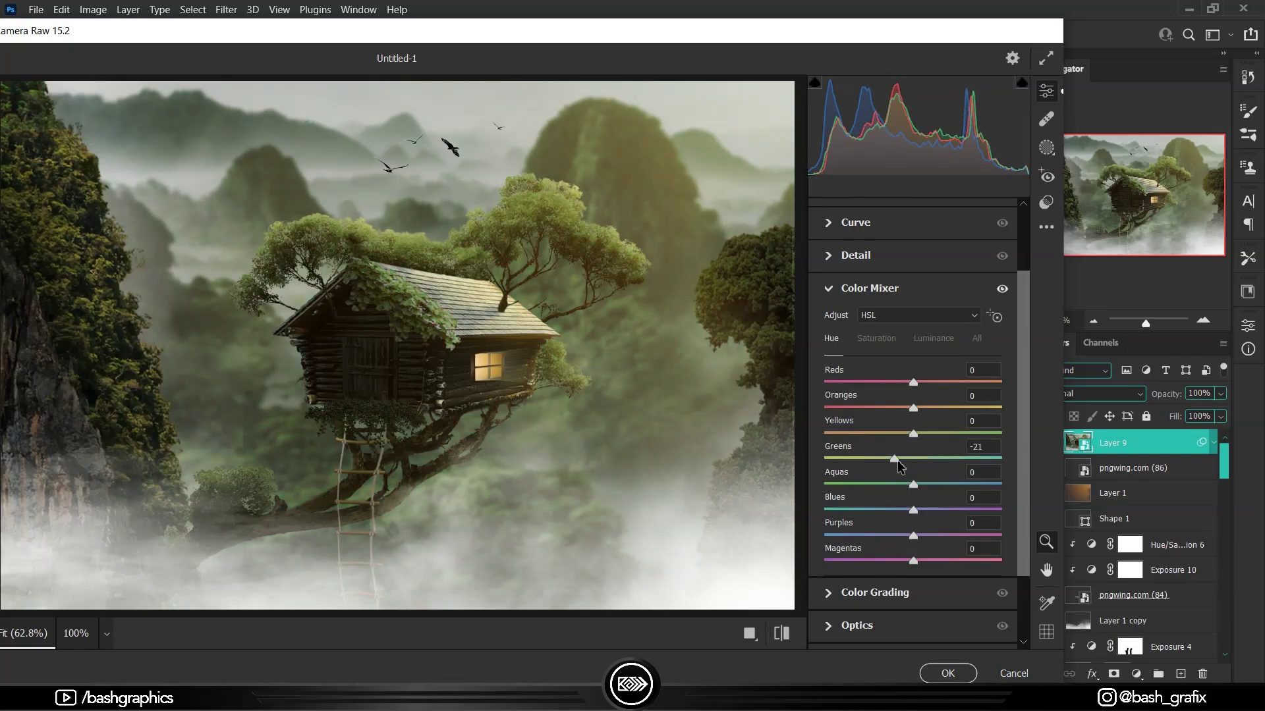
{"action": "scroll", "coordinate": [914, 560], "scroll_direction": "up", "scroll_amount": 10}
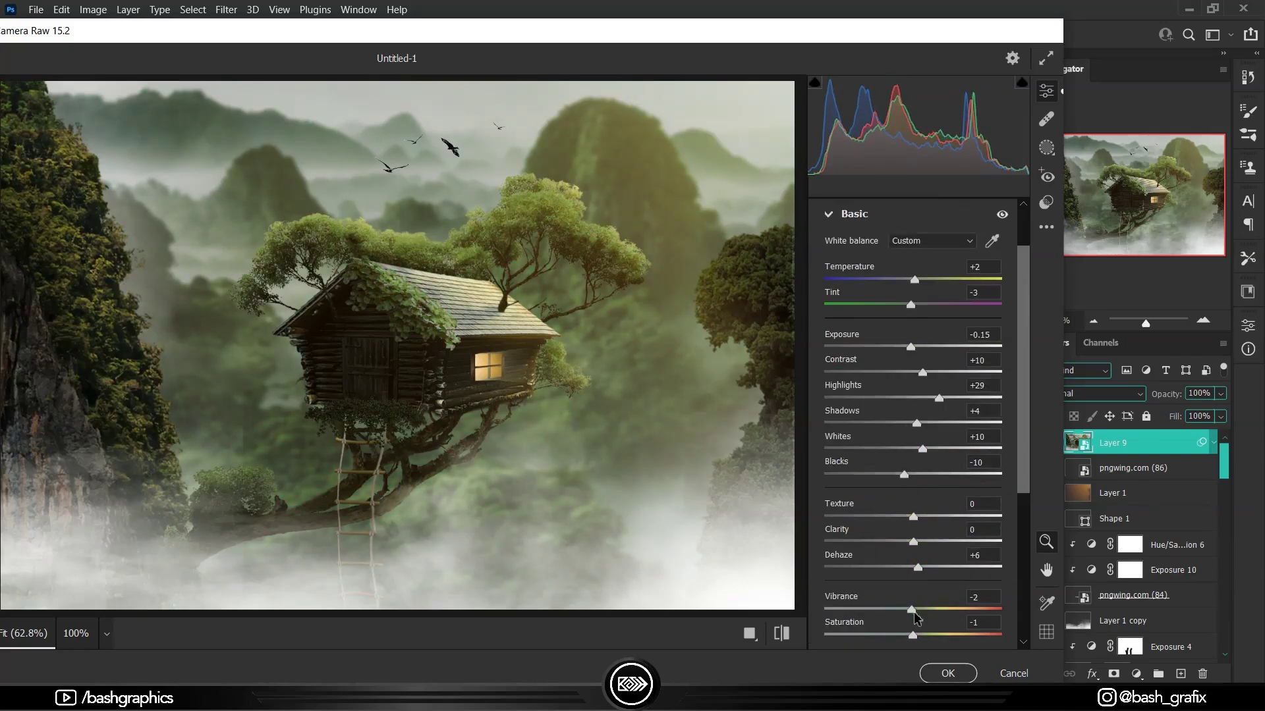
{"action": "scroll", "coordinate": [911, 640], "scroll_direction": "down", "scroll_amount": 5}
{"action": "left_click", "coordinate": [958, 504]}
{"action": "left_click", "coordinate": [905, 263]}
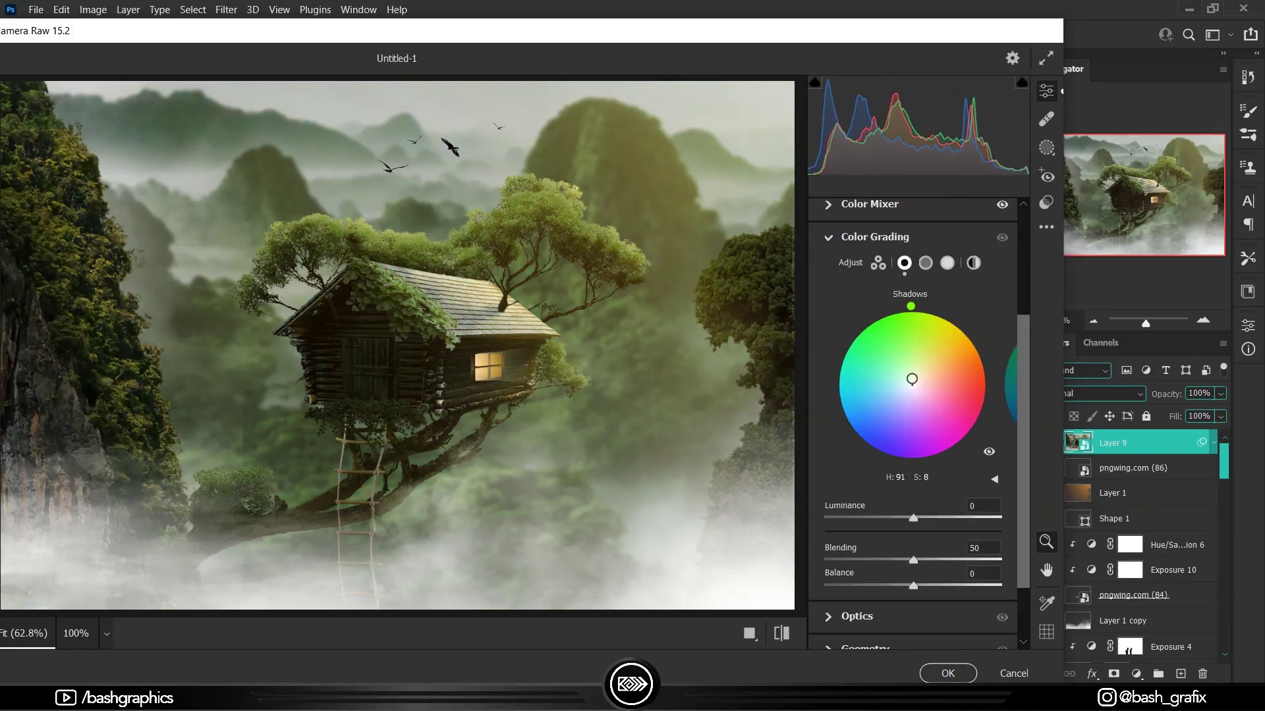
{"action": "left_click", "coordinate": [926, 263]}
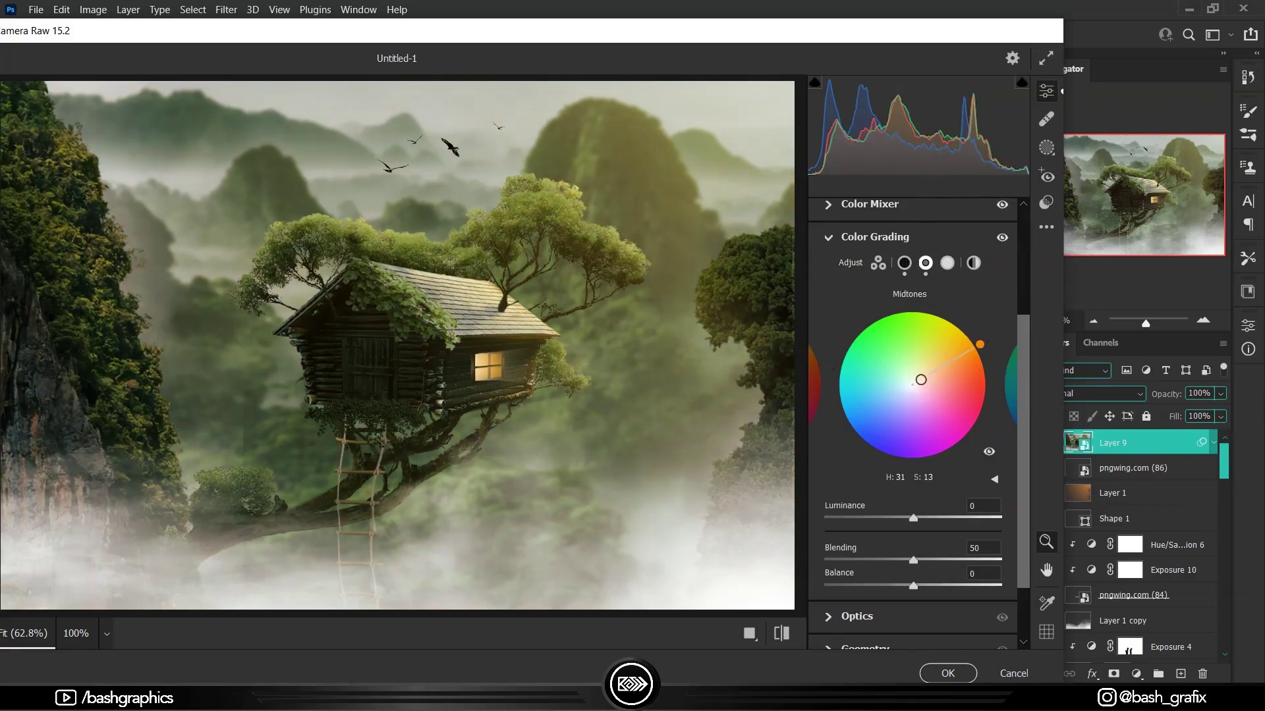
{"action": "left_click", "coordinate": [947, 263]}
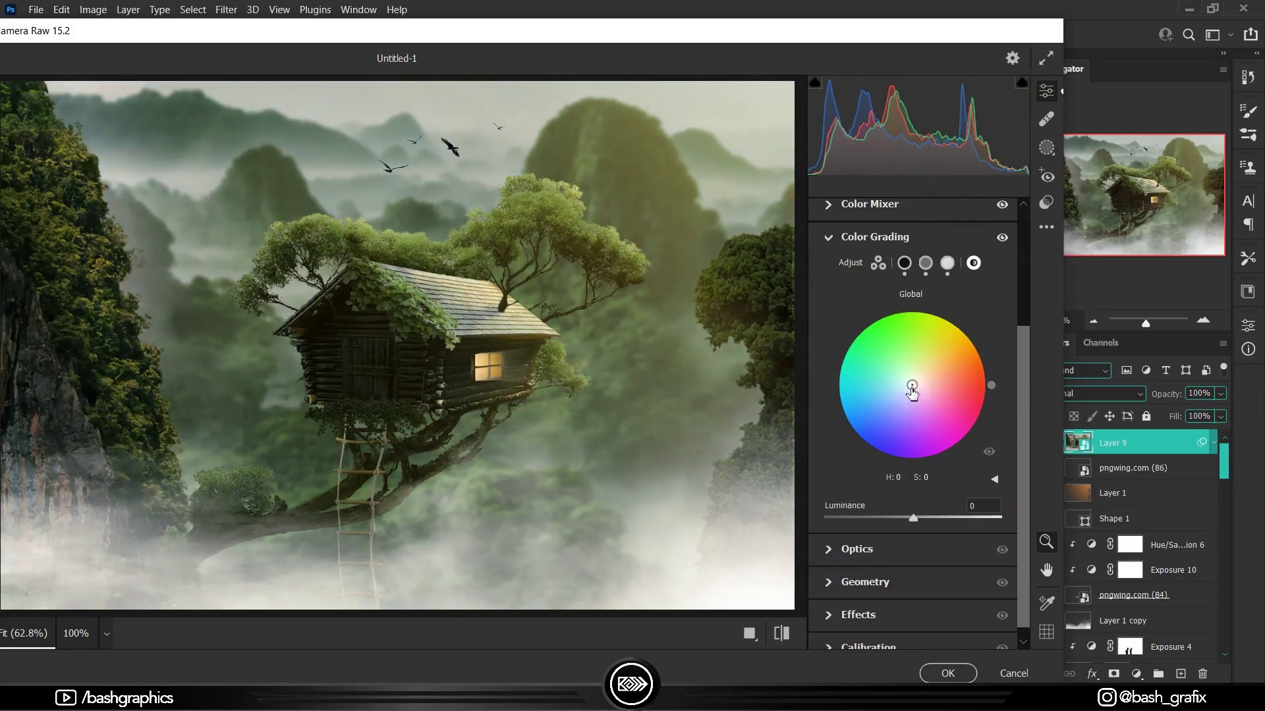
{"action": "left_click_drag", "start_coordinate": [917, 380], "coordinate": [915, 380]}
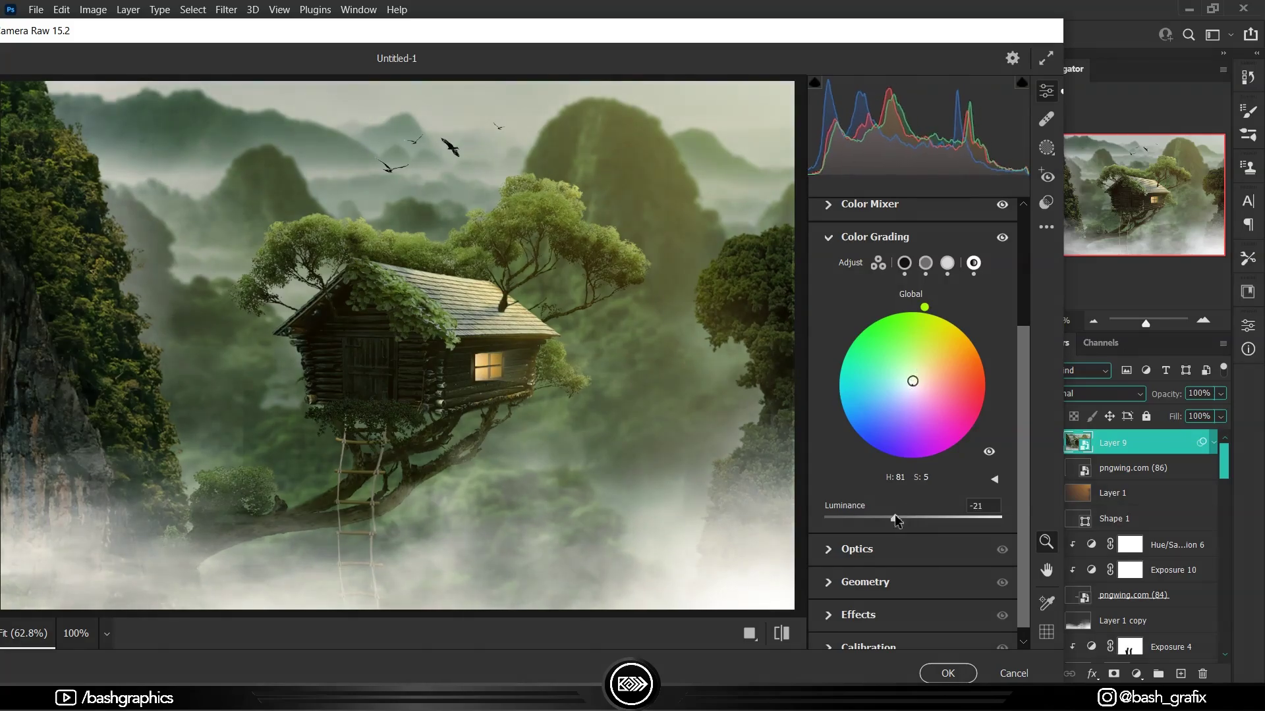
Add a slight dark vignette, shift green primary hue to +16 and blue hue slightly, and apply
{"action": "left_click", "coordinate": [858, 614]}
{"action": "left_click_drag", "start_coordinate": [913, 583], "coordinate": [903, 584]}
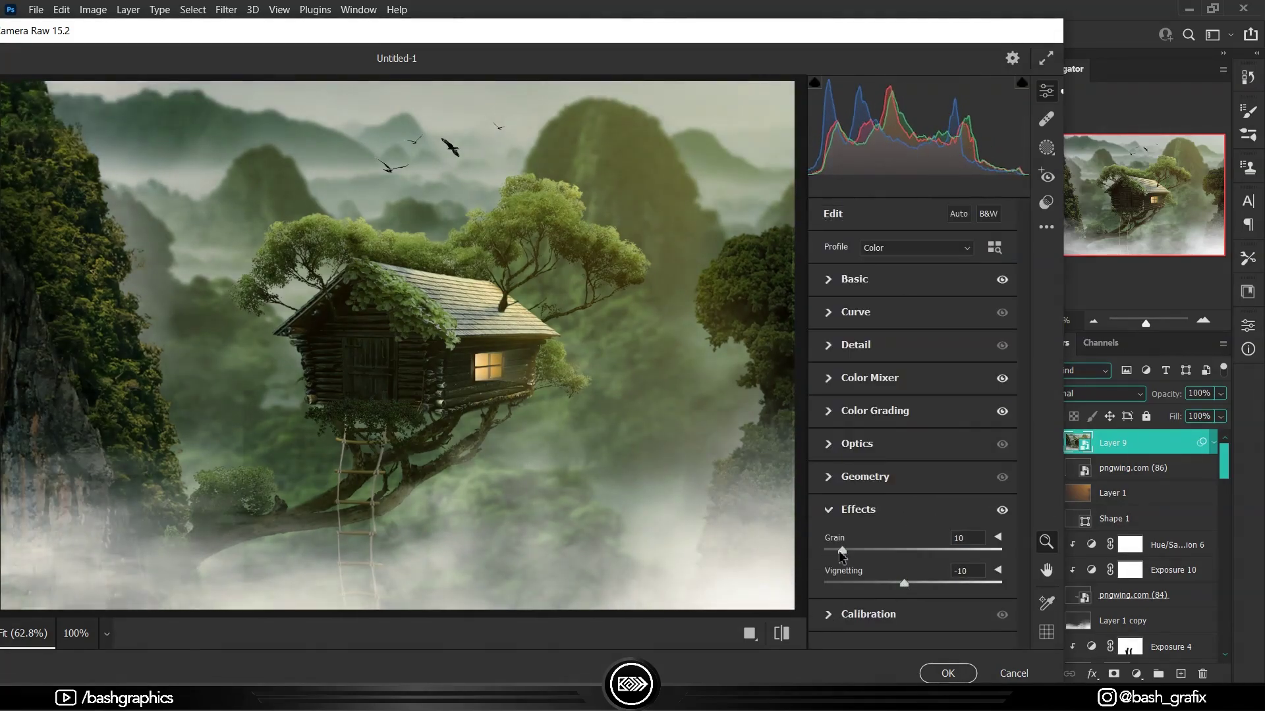
{"action": "left_click", "coordinate": [868, 614]}
{"action": "left_click_drag", "start_coordinate": [913, 531], "coordinate": [928, 531]}
{"action": "left_click_drag", "start_coordinate": [913, 608], "coordinate": [901, 611]}
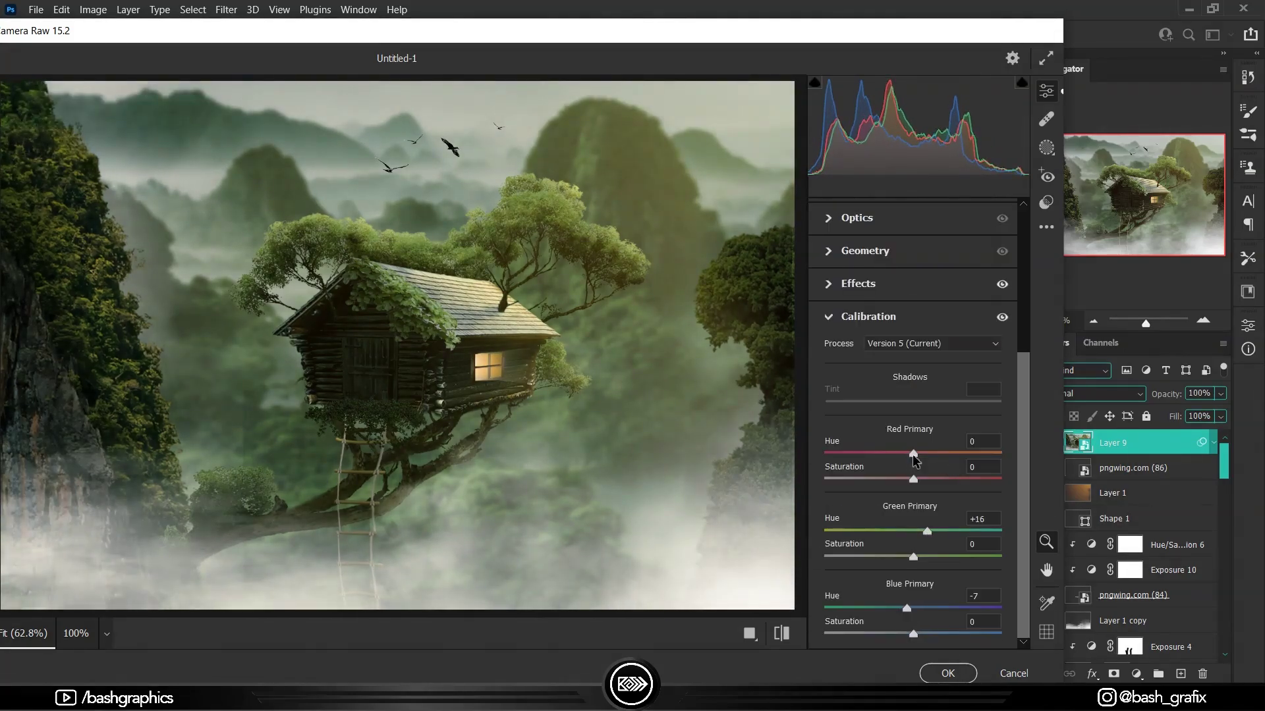
{"action": "left_click", "coordinate": [947, 673]}
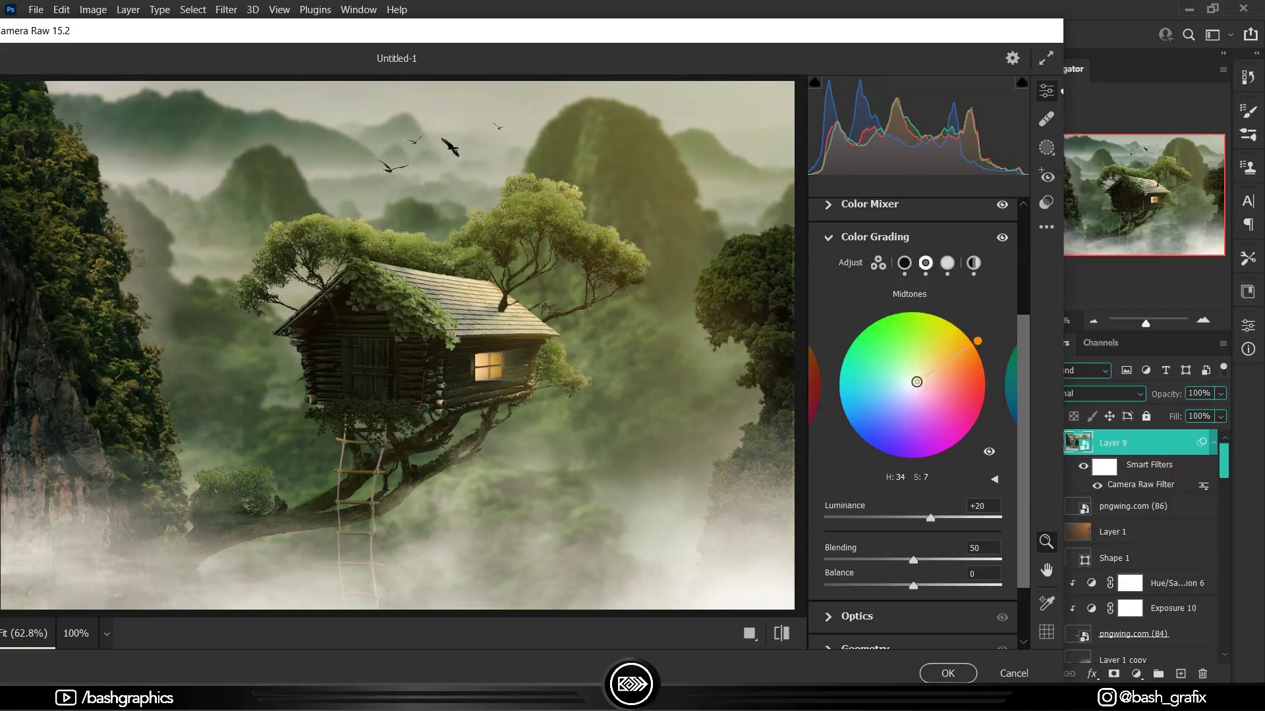
Cool the shadows, set a lens vignette, lower vibrance to -10 and temperature to -4, then apply
{"action": "mouse_move", "coordinate": [847, 432]}
{"action": "left_mouse_down"}
{"action": "mouse_move", "coordinate": [852, 441]}
{"action": "mouse_move", "coordinate": [839, 354]}
{"action": "left_mouse_up"}
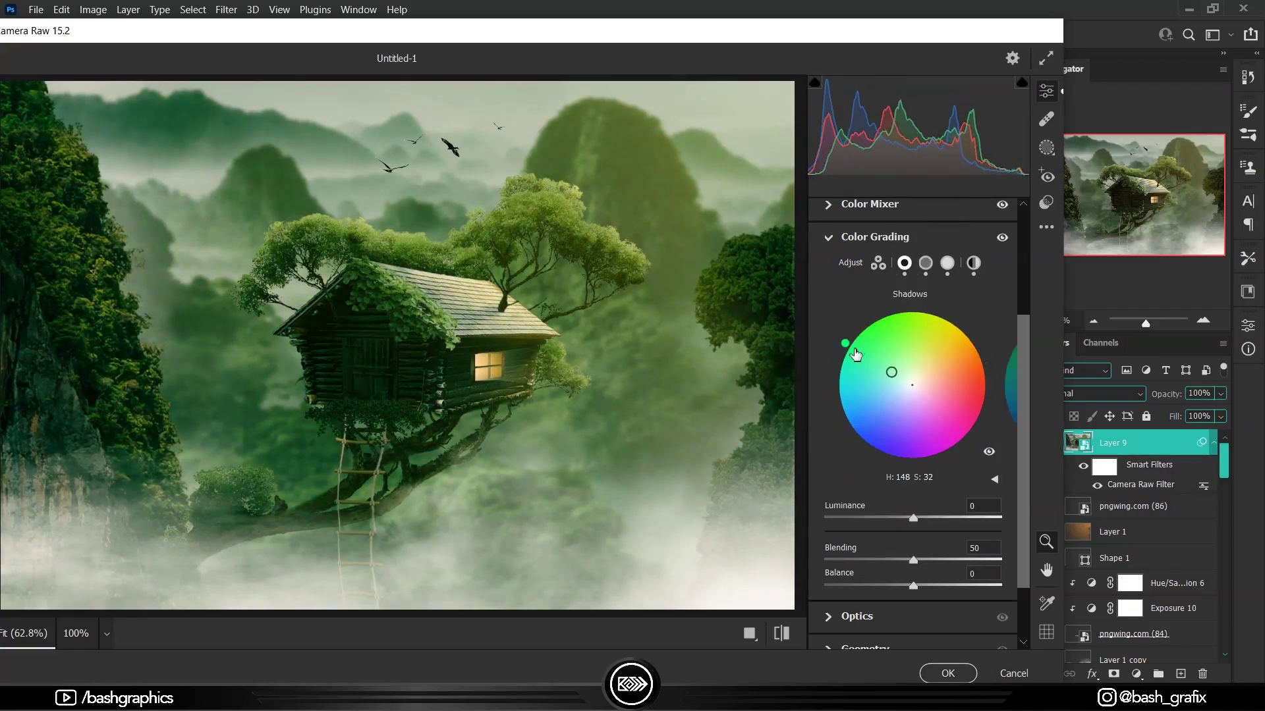
{"action": "left_click", "coordinate": [973, 264]}
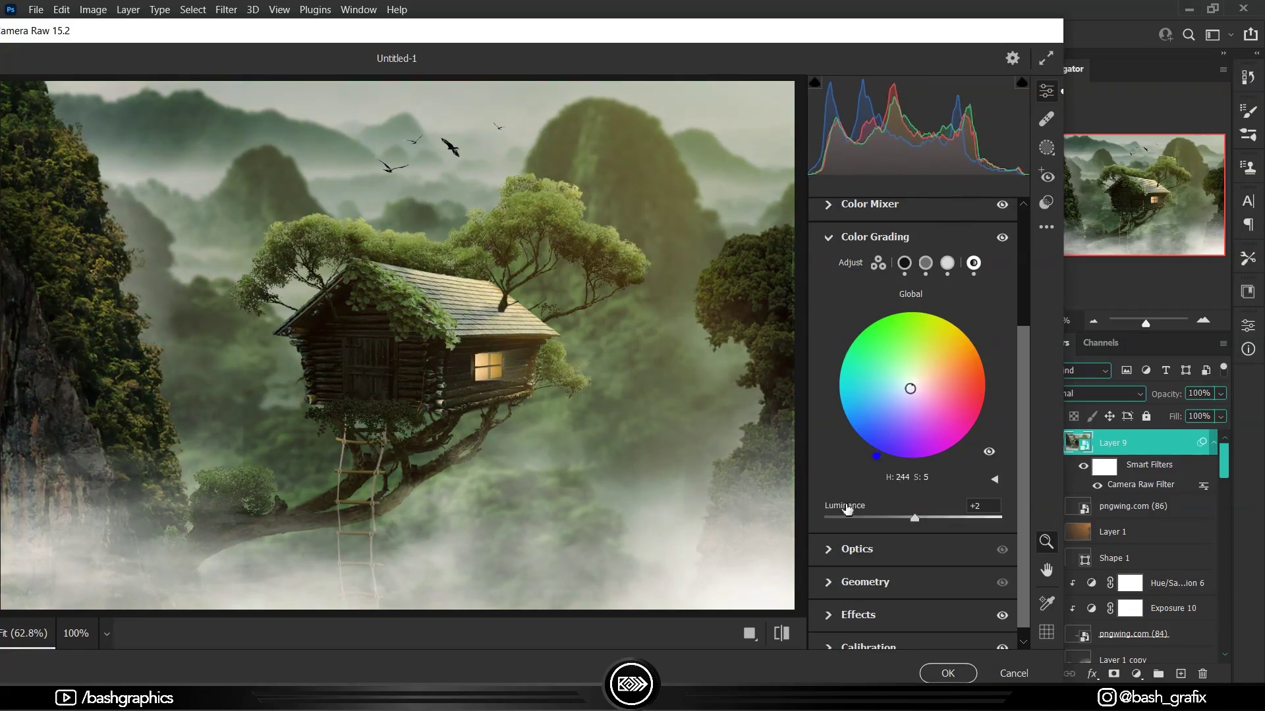
{"action": "left_click", "coordinate": [853, 549]}
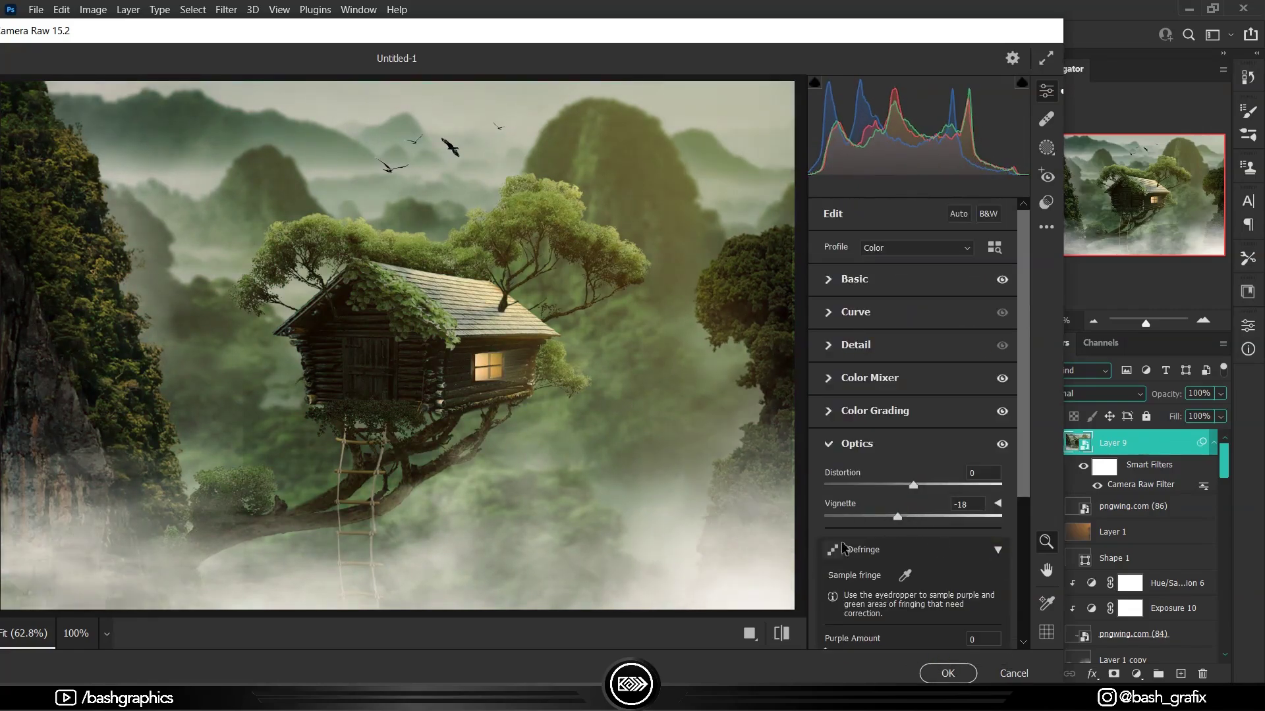
{"action": "key", "text": "Return"}
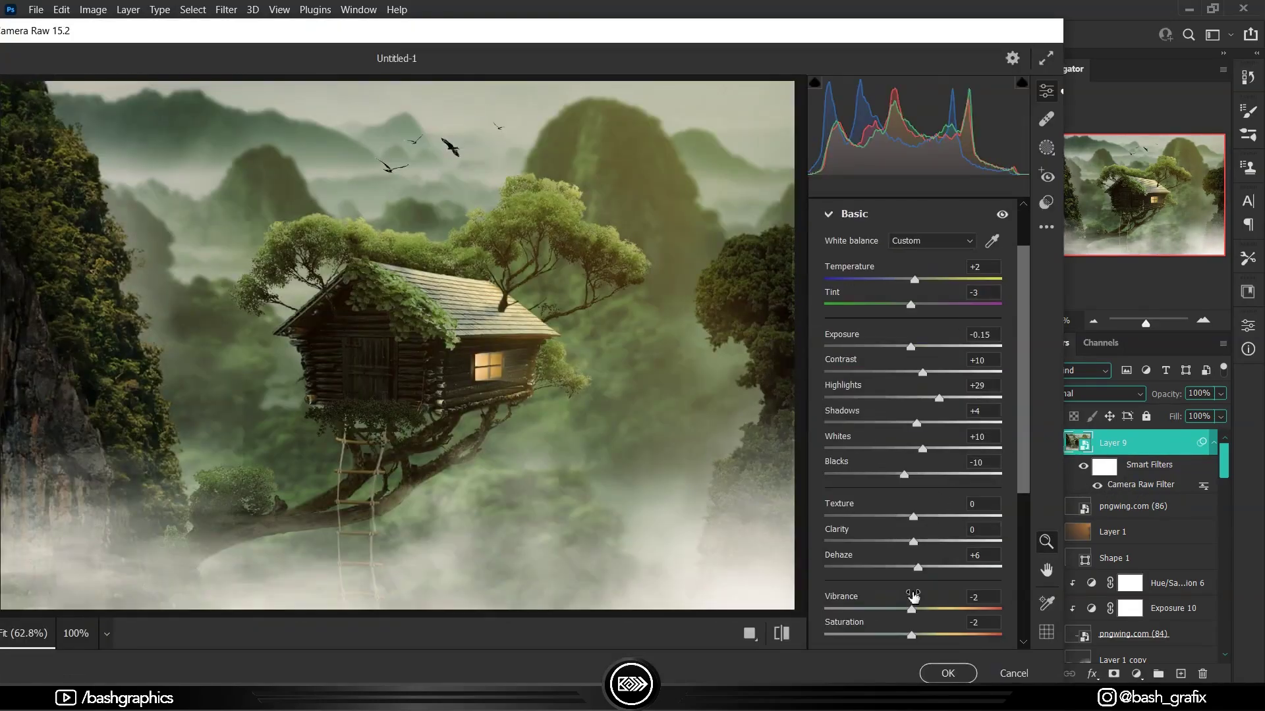
{"action": "left_click_drag", "start_coordinate": [913, 596], "coordinate": [905, 597]}
{"action": "left_click_drag", "start_coordinate": [914, 280], "coordinate": [911, 283]}
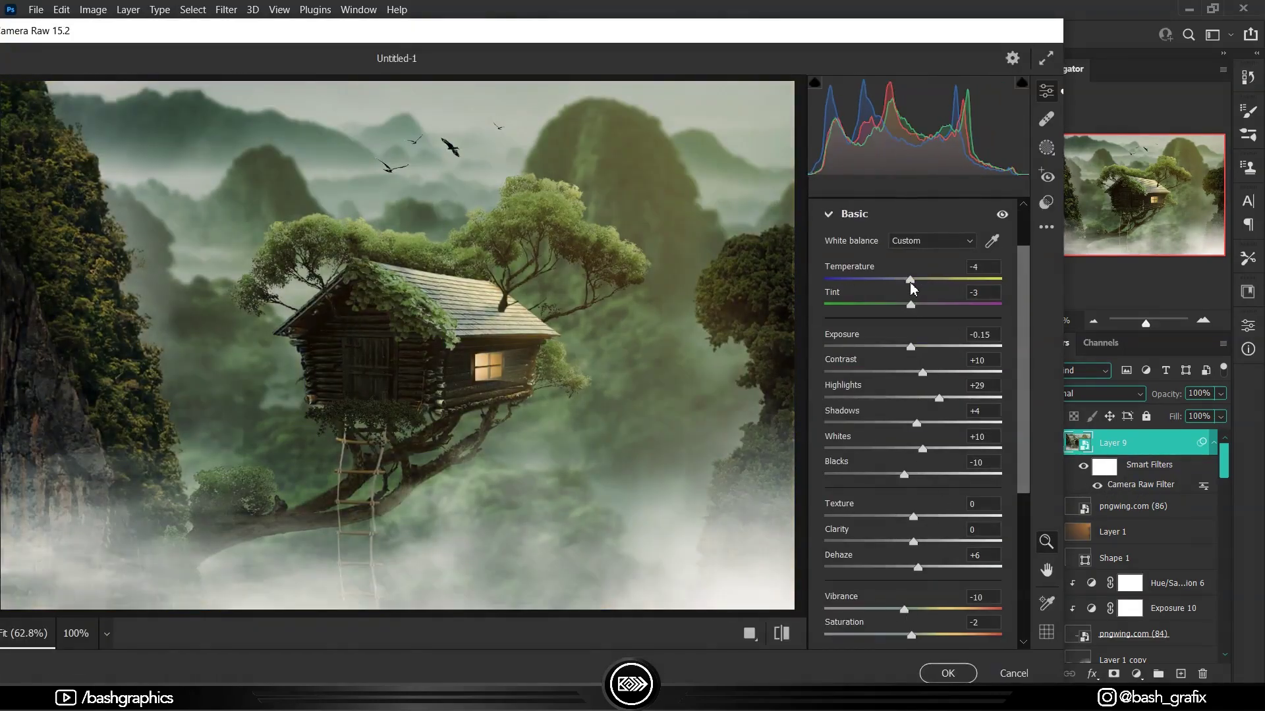
{"action": "scroll", "coordinate": [912, 287], "scroll_direction": "down", "scroll_amount": 3}
{"action": "key", "text": "Return"}
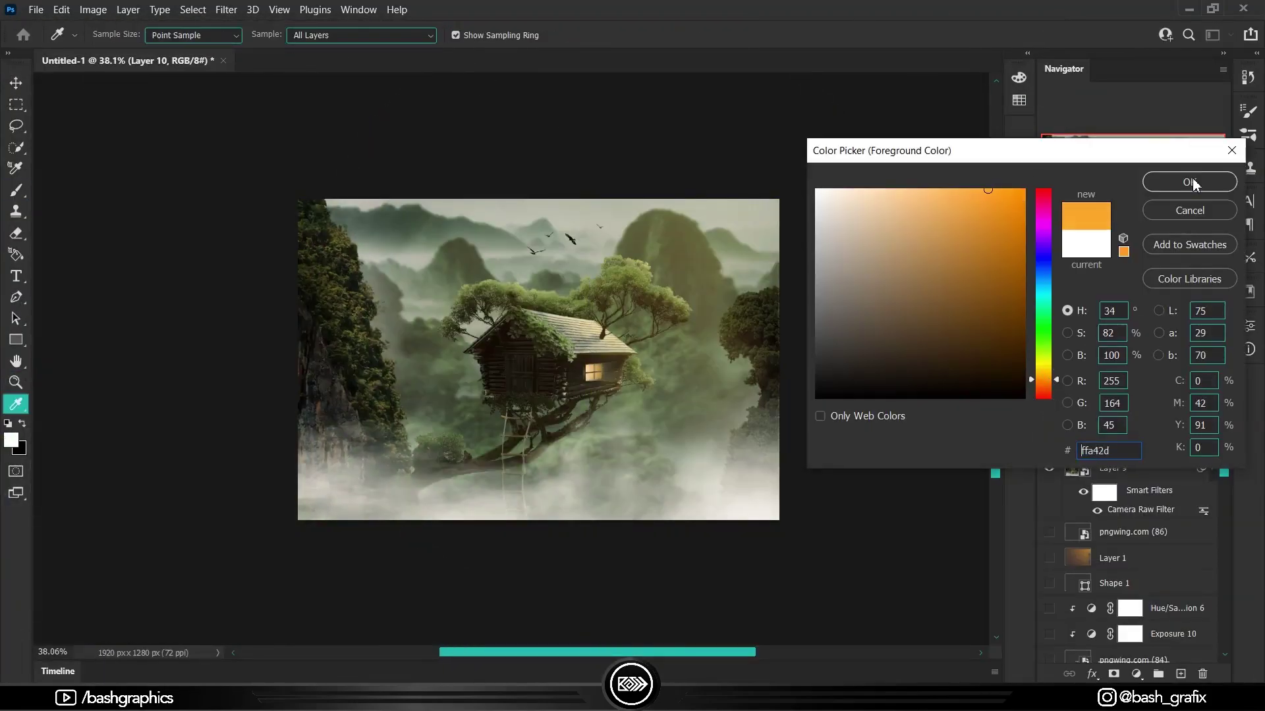
Confirm orange #ffa42d as the painting colour and lower the brush flow to about 27%
{"action": "left_click", "coordinate": [1193, 185]}
{"action": "key", "text": "shift+2"}
{"action": "key", "text": "shift+9"}
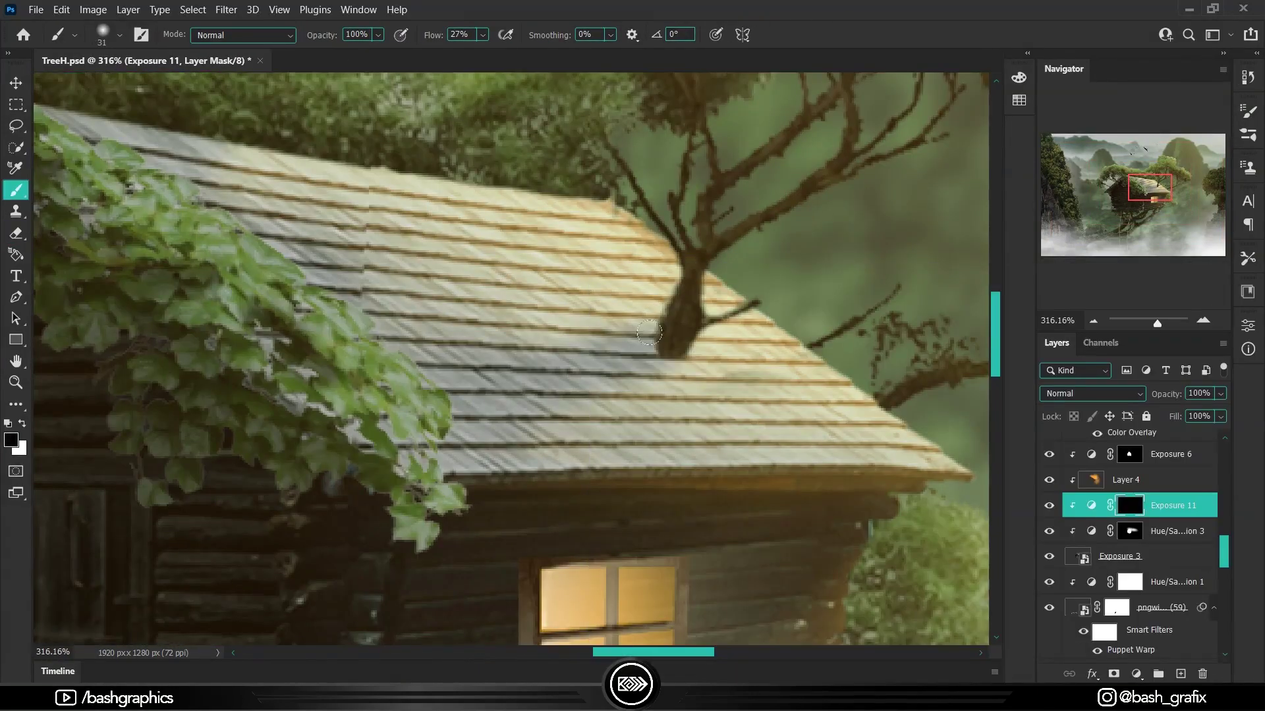
Paint a soft shadow on the Exposure 11 mask across the roof toward the vines
{"action": "left_click_drag", "start_coordinate": [514, 390], "coordinate": [592, 359]}
{"action": "scroll", "coordinate": [514, 389], "scroll_direction": "down", "scroll_amount": 1}
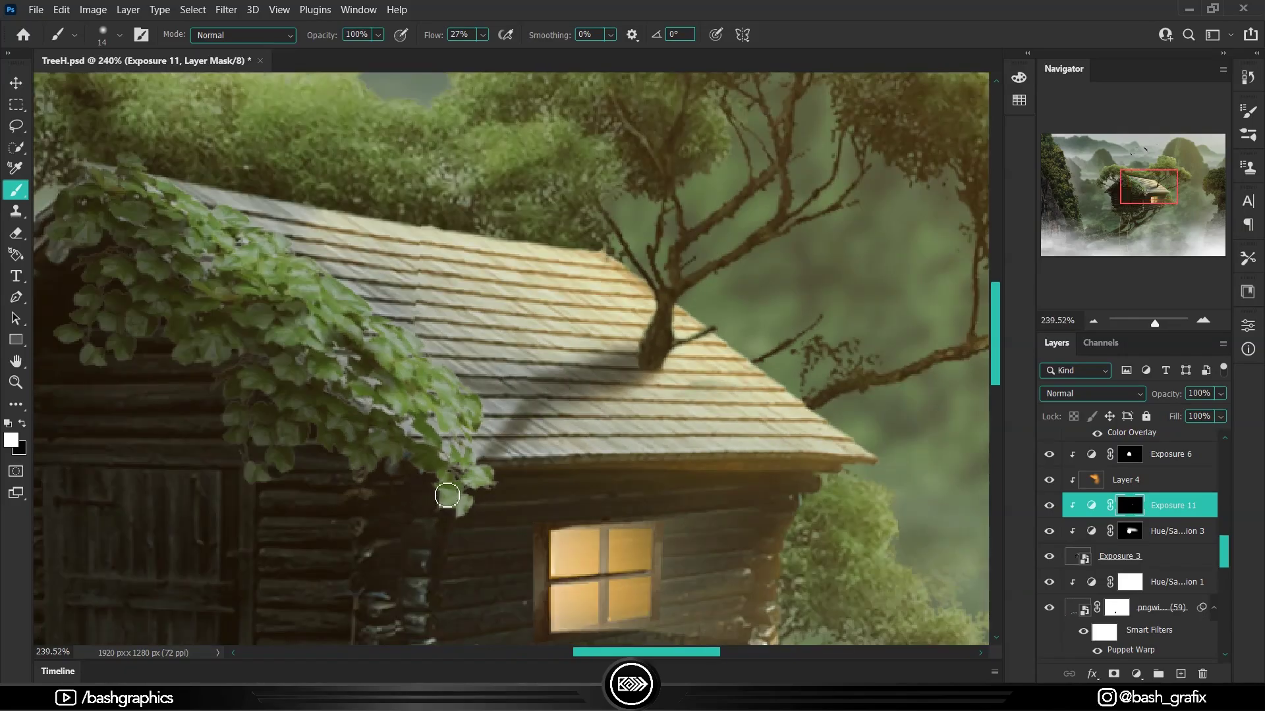
{"action": "mouse_move", "coordinate": [443, 488]}
{"action": "left_mouse_down"}
{"action": "mouse_move", "coordinate": [532, 398]}
{"action": "mouse_move", "coordinate": [358, 362]}
{"action": "left_mouse_up"}
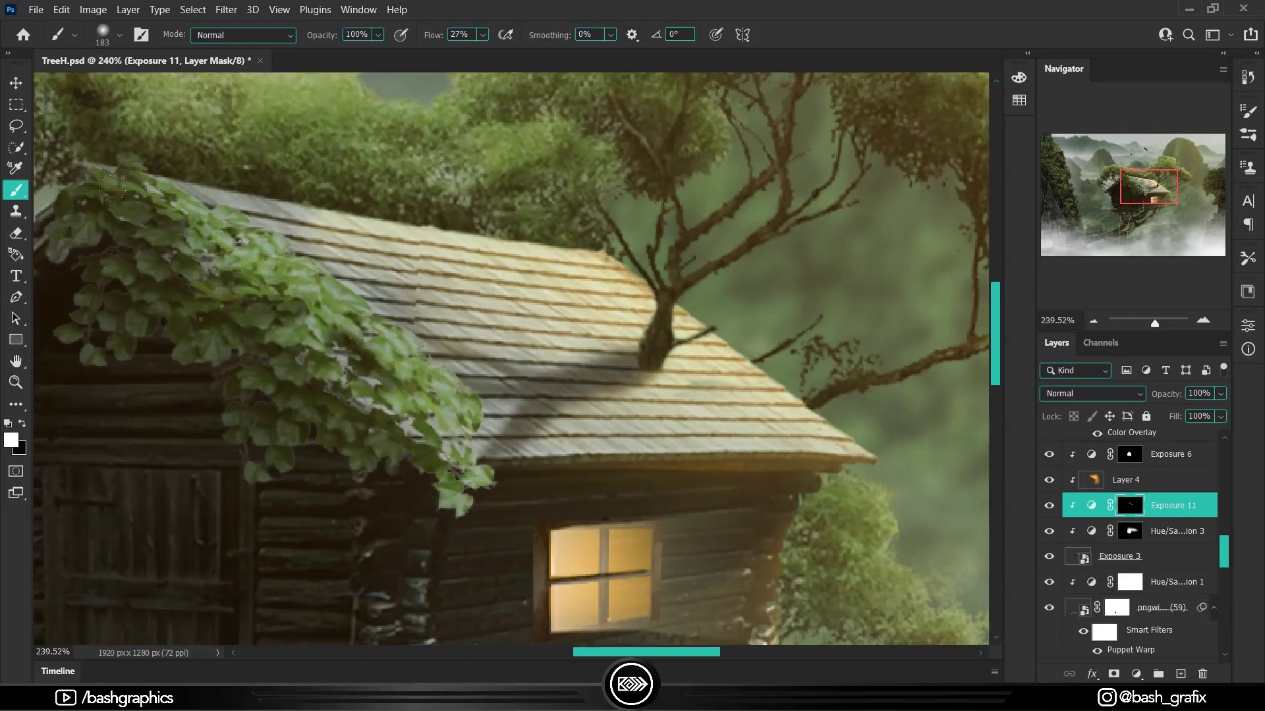
{"action": "left_click_drag", "start_coordinate": [466, 353], "coordinate": [290, 251]}
{"action": "scroll", "coordinate": [612, 369], "scroll_direction": "up", "scroll_amount": 2}
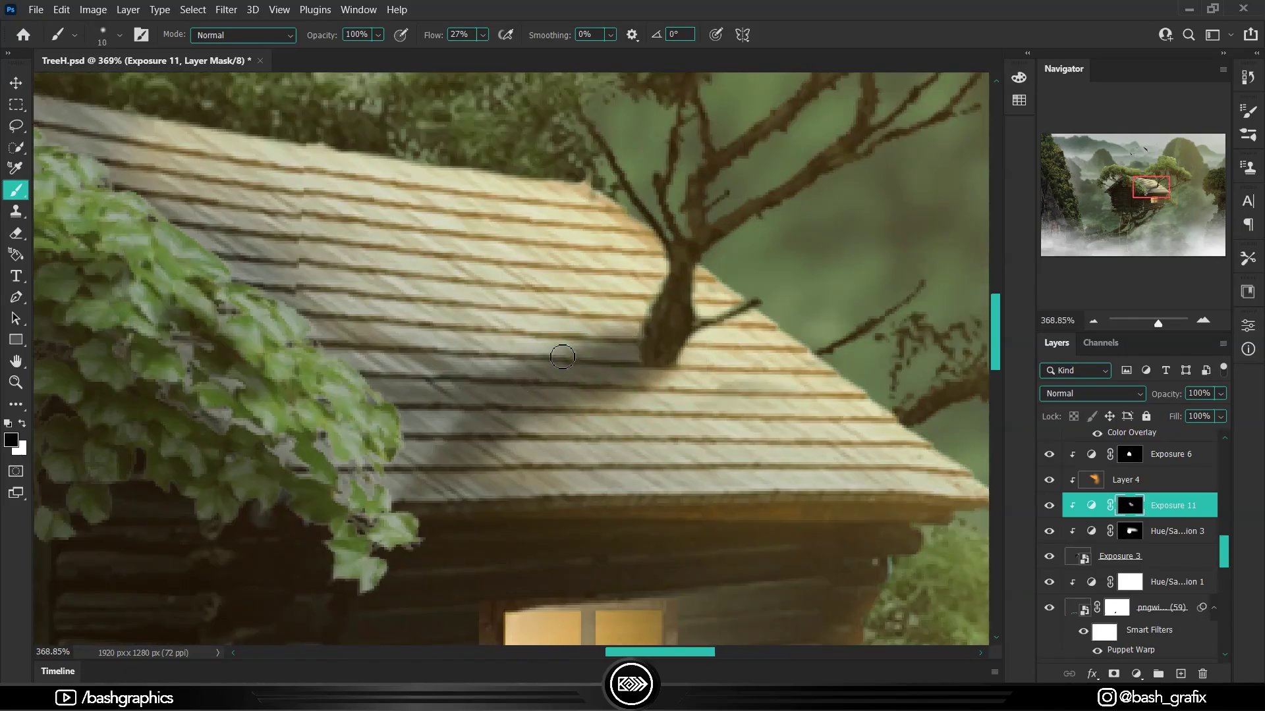
{"action": "scroll", "coordinate": [677, 373], "scroll_direction": "down", "scroll_amount": 5}
Set the Exposure 11 Gamma to 0.80 and free-transform its shadow mask
{"action": "left_click", "coordinate": [1090, 505]}
{"action": "left_click_drag", "start_coordinate": [1093, 480], "coordinate": [1103, 484]}
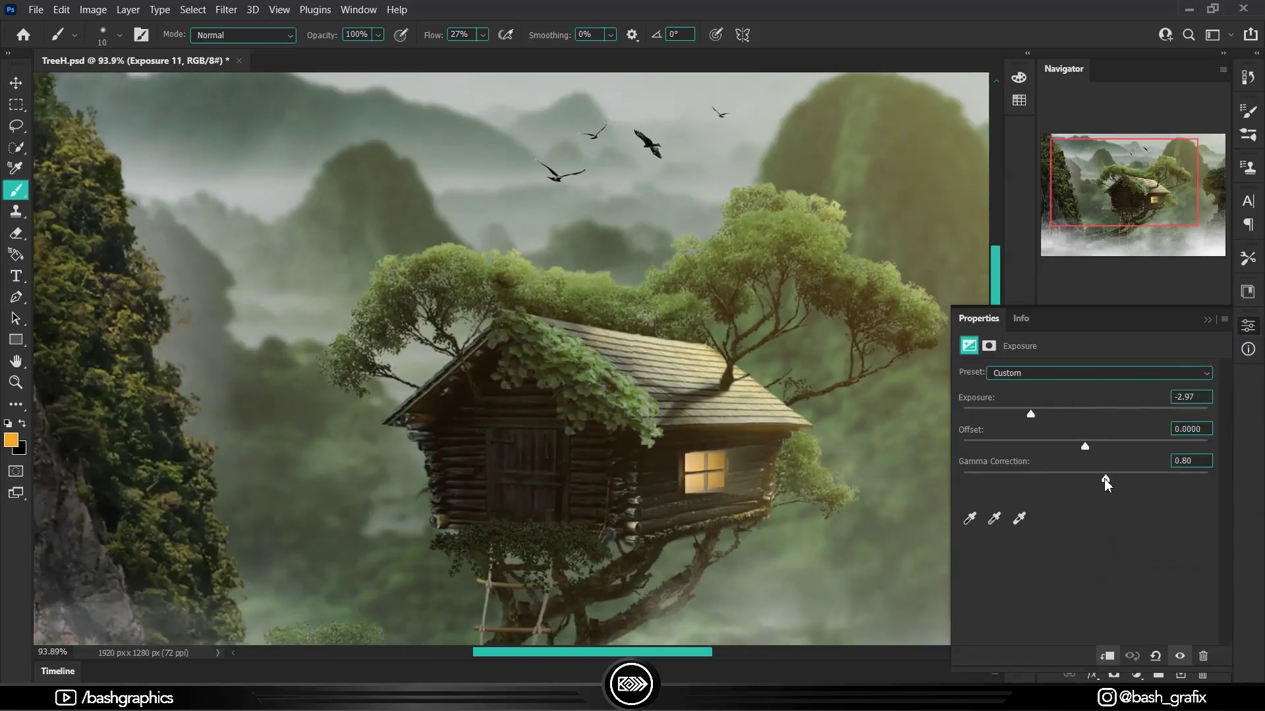
{"action": "key", "text": "ctrl+t"}
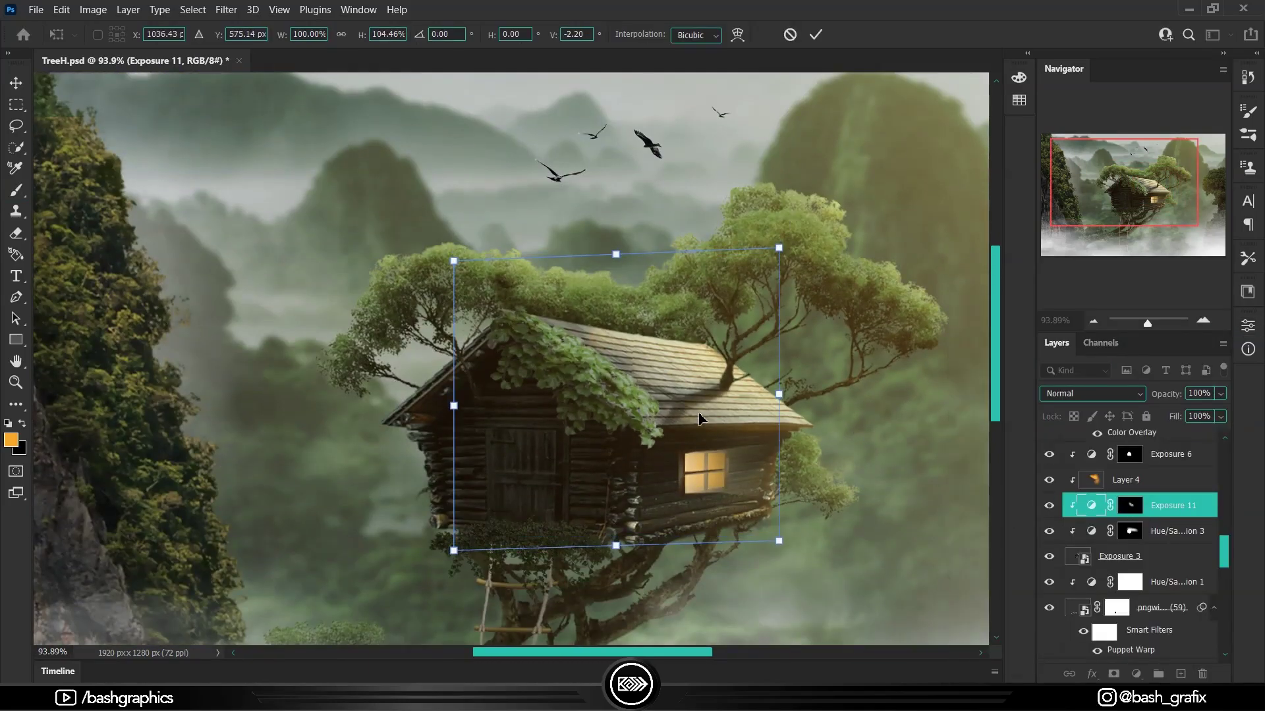
{"action": "key", "text": "Return"}
Make Layer 4 visible again, select it, and fit the whole image in view
{"action": "scroll", "coordinate": [751, 440], "scroll_direction": "up", "scroll_amount": 2}
{"action": "scroll", "coordinate": [776, 431], "scroll_direction": "down", "scroll_amount": 3}
{"action": "scroll", "coordinate": [776, 431], "scroll_direction": "up", "scroll_amount": 3}
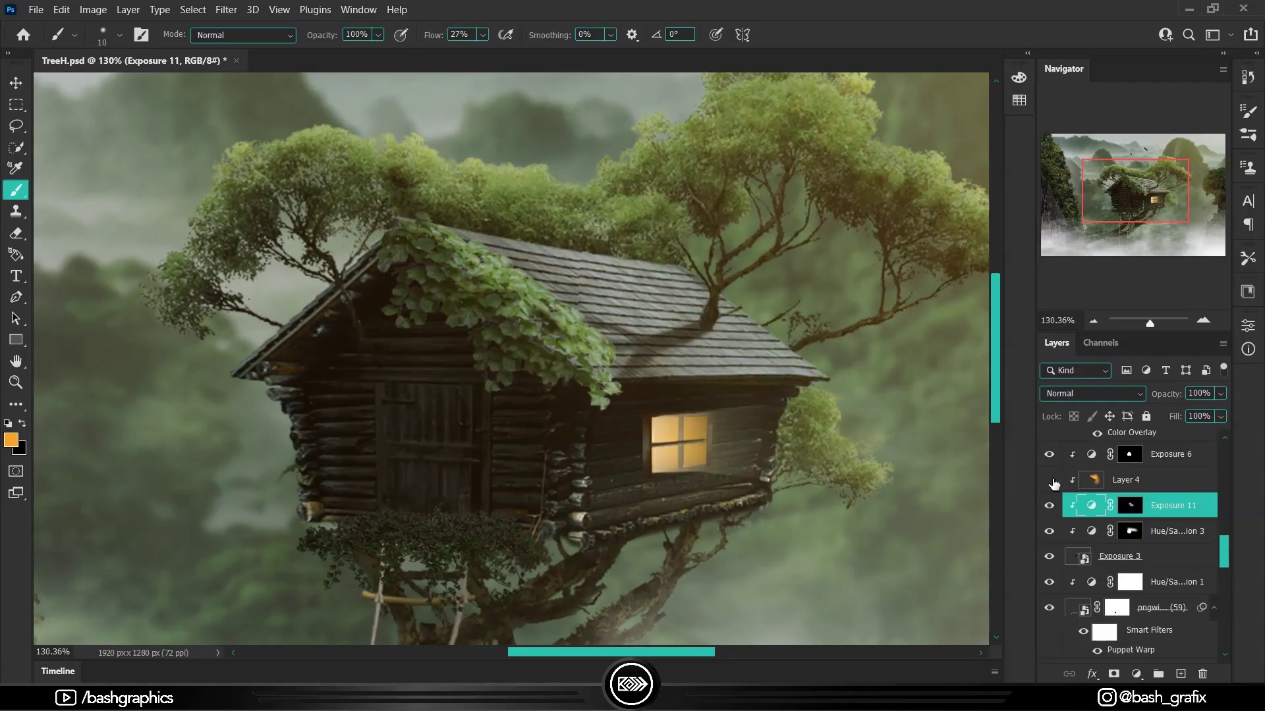
{"action": "left_click", "coordinate": [1049, 479]}
{"action": "left_click", "coordinate": [1126, 479]}
{"action": "key", "text": "ctrl+0"}
{"action": "key", "text": "h"}
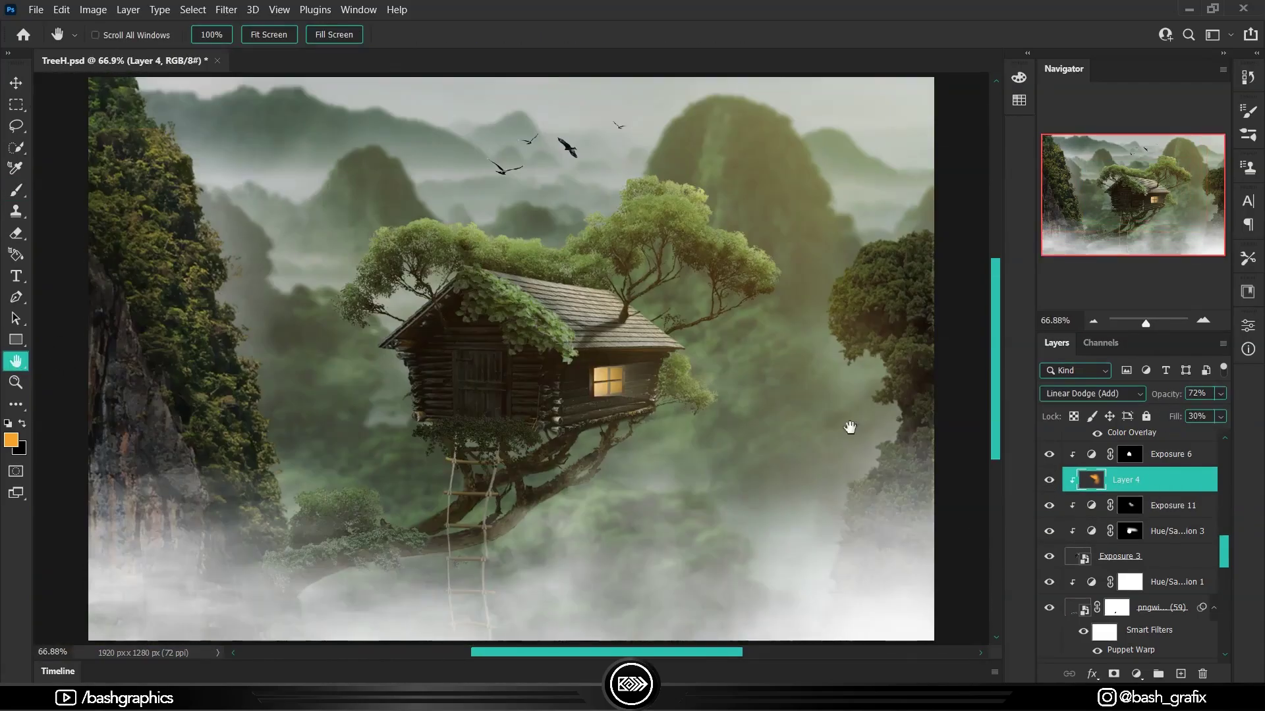
Ready the Exposure 11 mask for brushing with swapped default colours, zoomed on the roof eave
{"action": "left_click", "coordinate": [1130, 506]}
{"action": "key", "text": "b"}
{"action": "key", "text": "d"}
{"action": "left_click", "coordinate": [656, 338]}
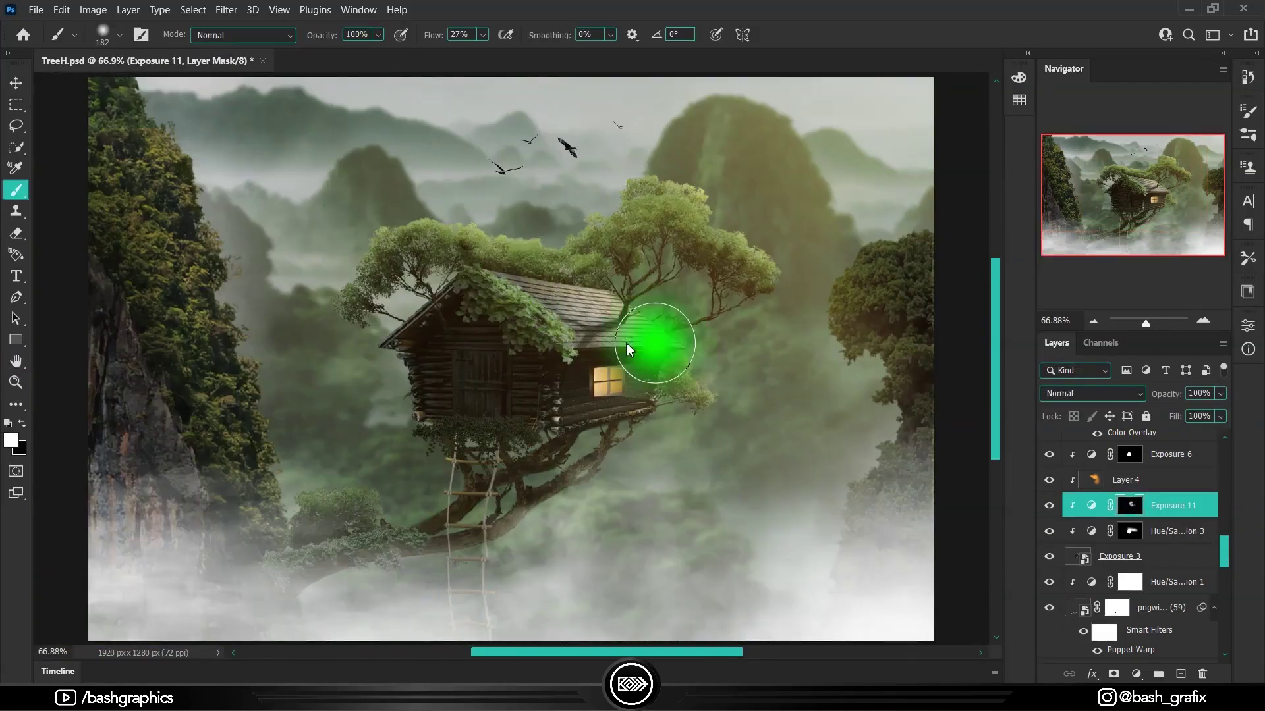
{"action": "scroll", "coordinate": [661, 329], "scroll_direction": "up", "scroll_amount": 5}
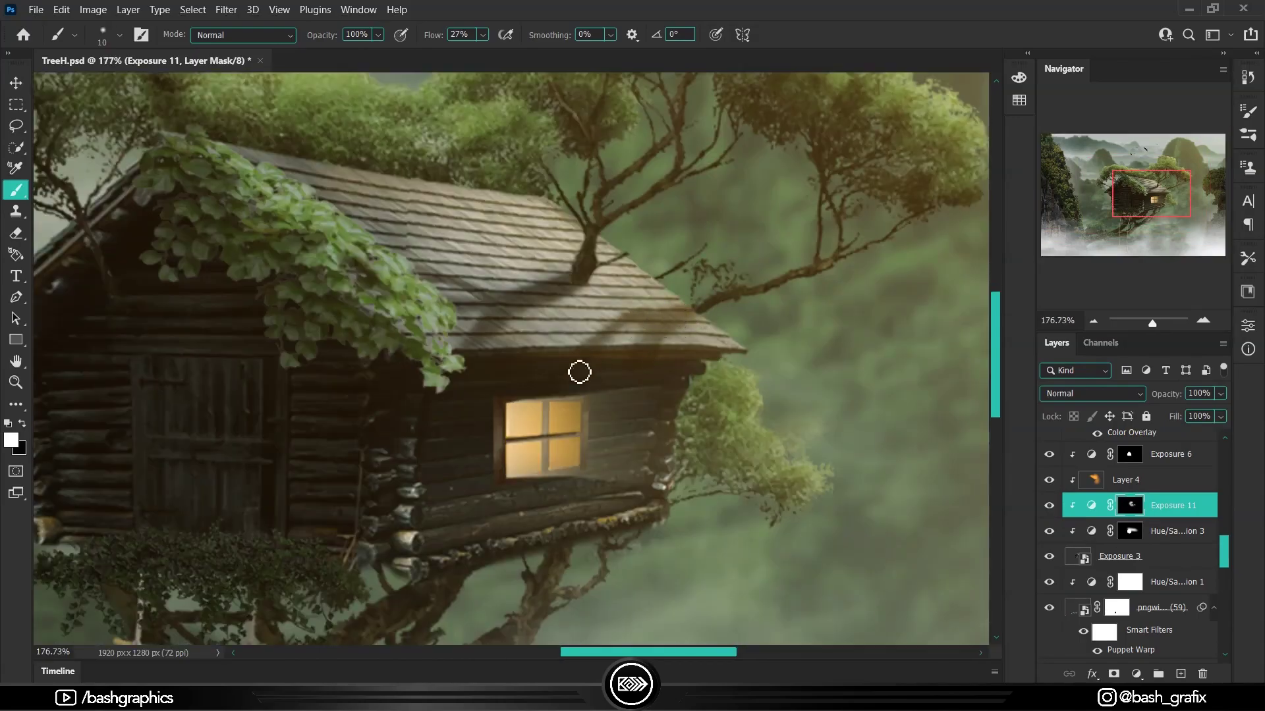
{"action": "key", "text": "x"}
Bring Exposure 11 to the top of the layer stack and fit the image in view
{"action": "key", "text": "ctrl+0"}
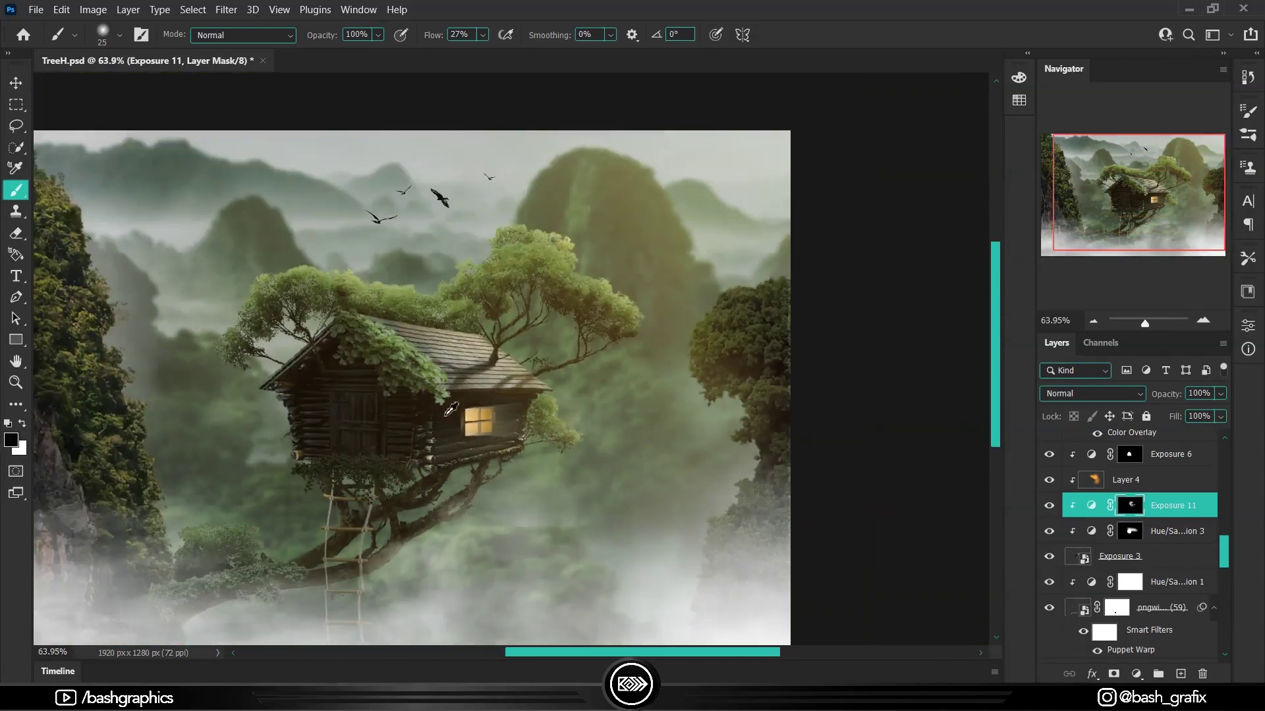
{"action": "key", "text": "ctrl+bracketright"}
{"action": "key", "text": "ctrl+bracketright"}
{"action": "scroll", "coordinate": [874, 466], "scroll_direction": "up", "scroll_amount": 3}
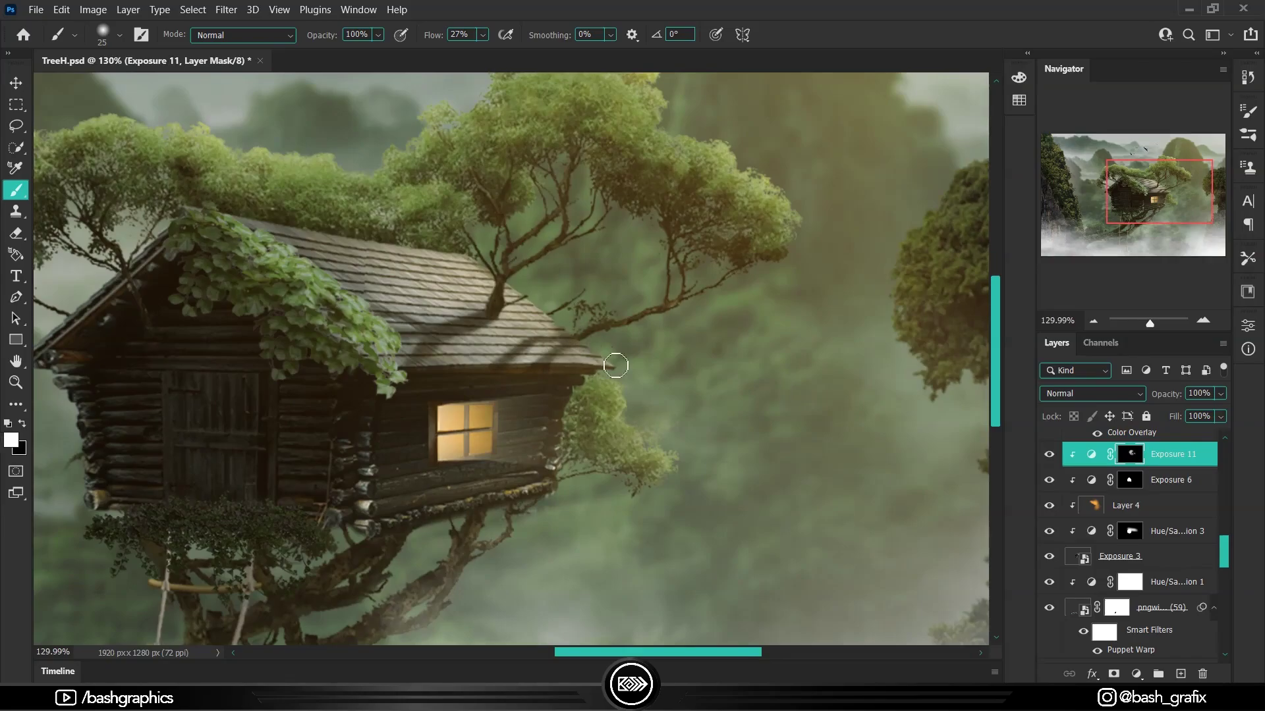
{"action": "key", "text": "ctrl+0"}
{"action": "scroll", "coordinate": [641, 310], "scroll_direction": "up", "scroll_amount": 3}
{"action": "key", "text": "bracketleft"}
{"action": "key", "text": "bracketleft"}
{"action": "key", "text": "bracketleft"}
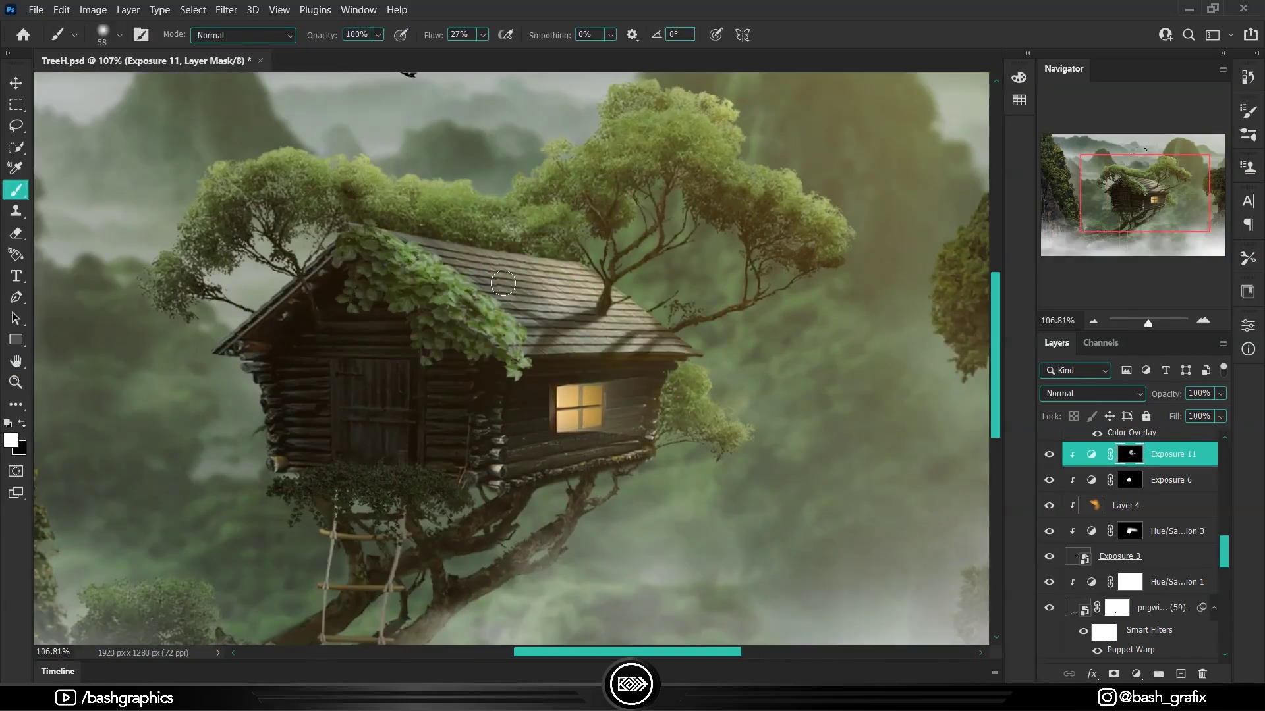